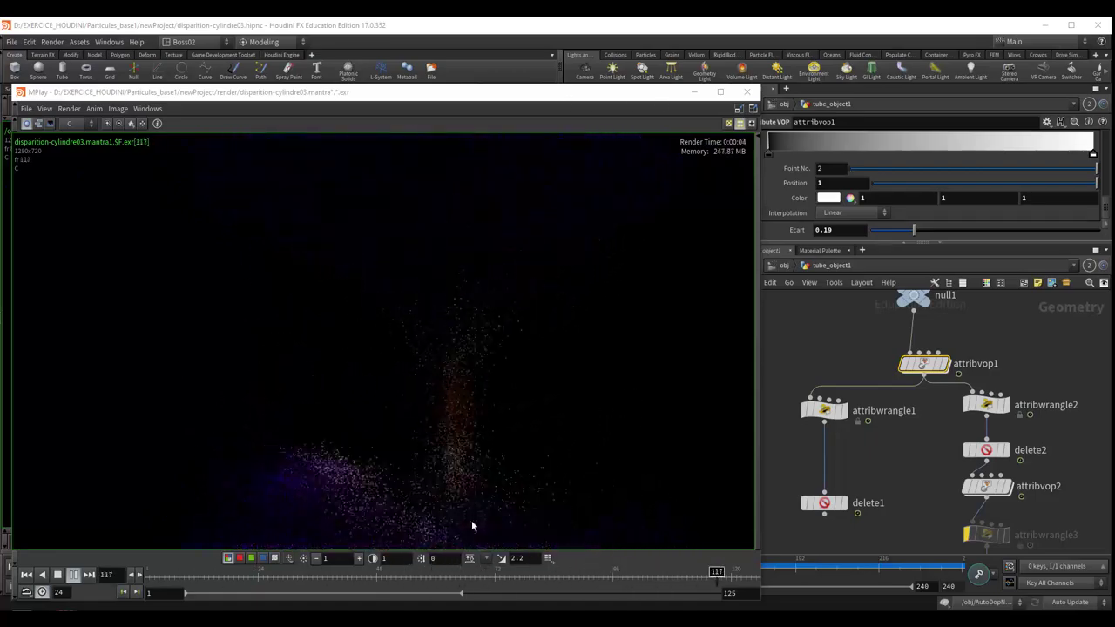
# - Stop the particle flipbook playback and close the MPlay player
pyautogui.click(282, 498)
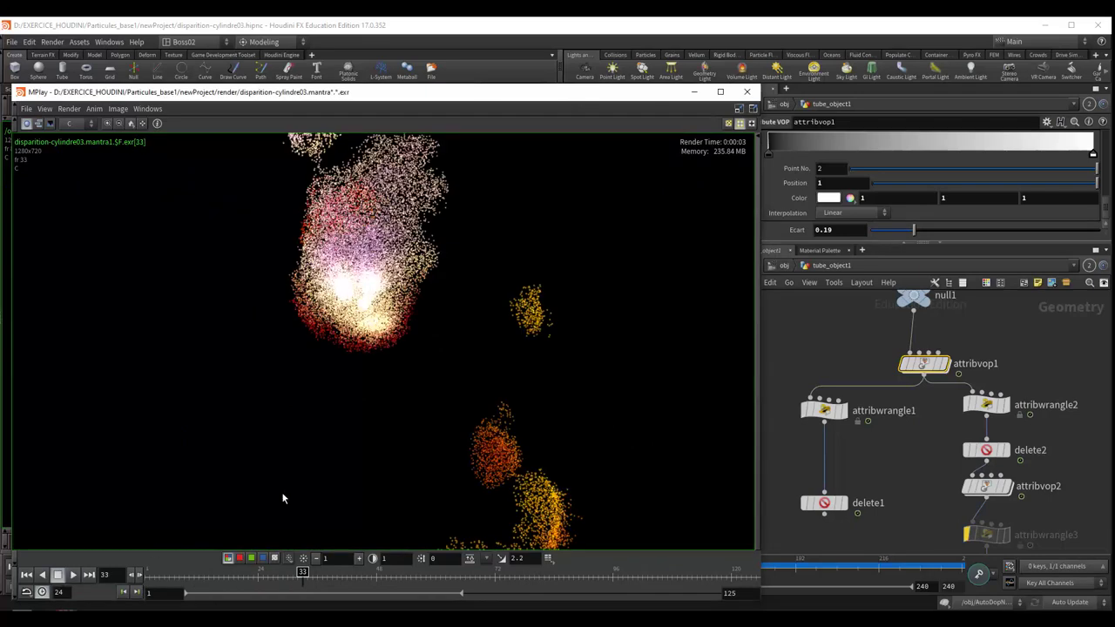
pyautogui.click(695, 92)
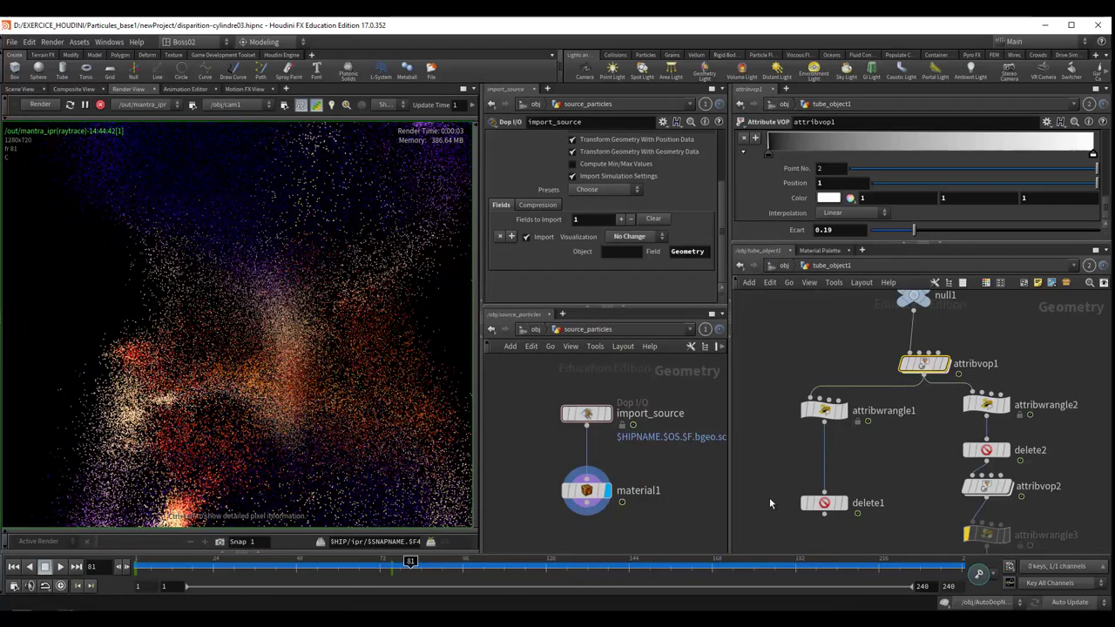
# - Switch back to the live Scene View at /obj and hide the source_particles object
pyautogui.click(607, 413)
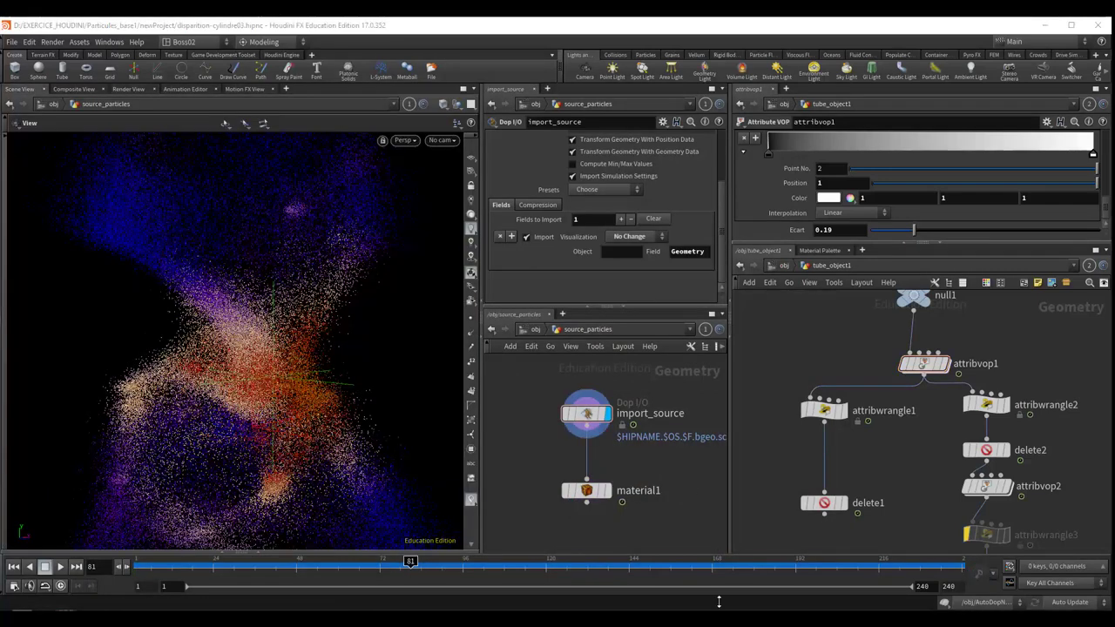
pyautogui.click(529, 331)
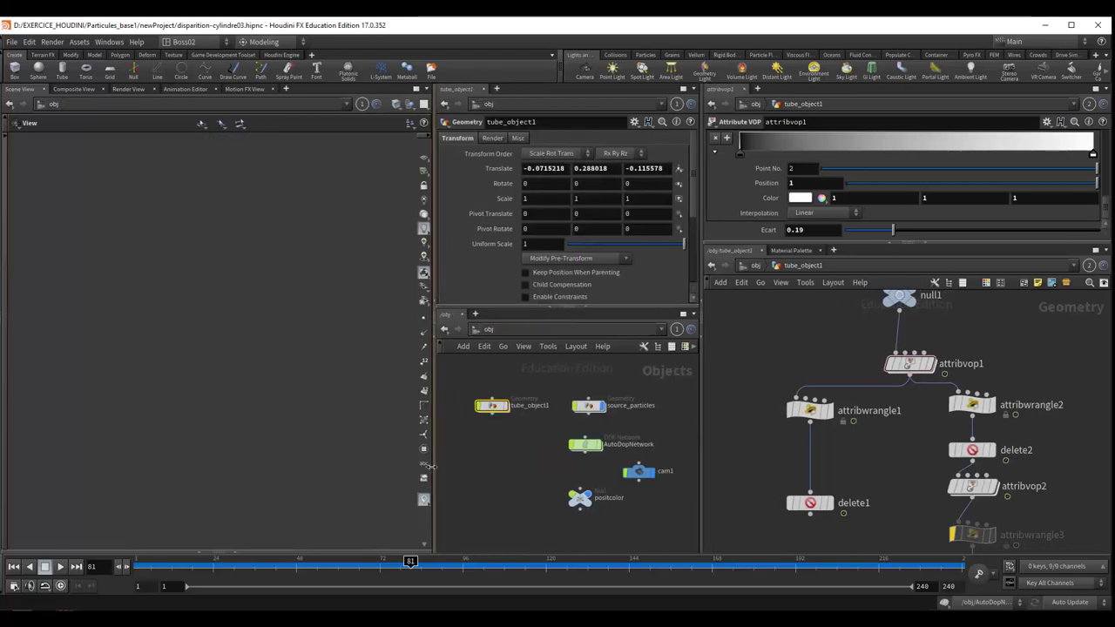
pyautogui.scroll(2, 511, 495)
pyautogui.scroll(2, 526, 497)
pyautogui.keyDown('ctrl'); pyautogui.scroll(2, 525, 484); pyautogui.keyUp('ctrl')
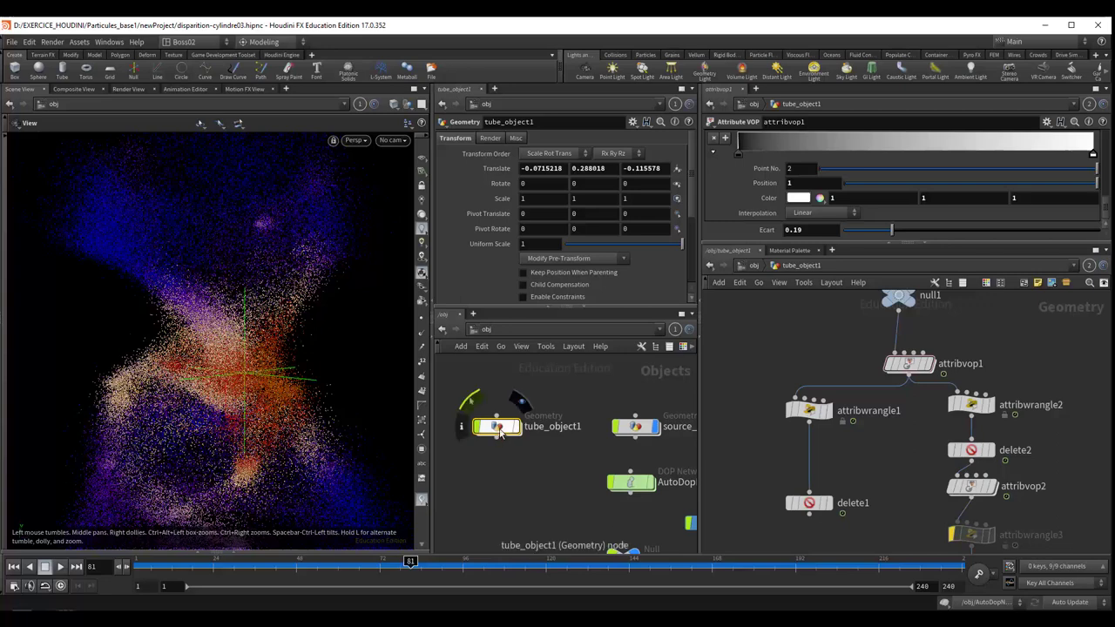
pyautogui.moveTo(575, 495); pyautogui.dragTo(562, 482, button='middle')
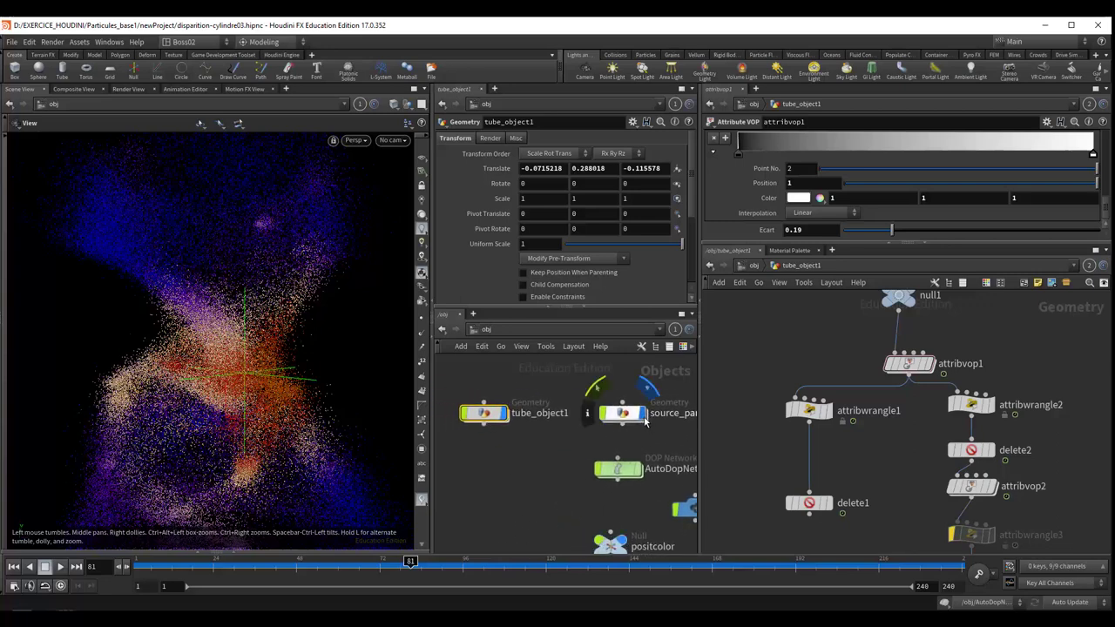
pyautogui.click(644, 417)
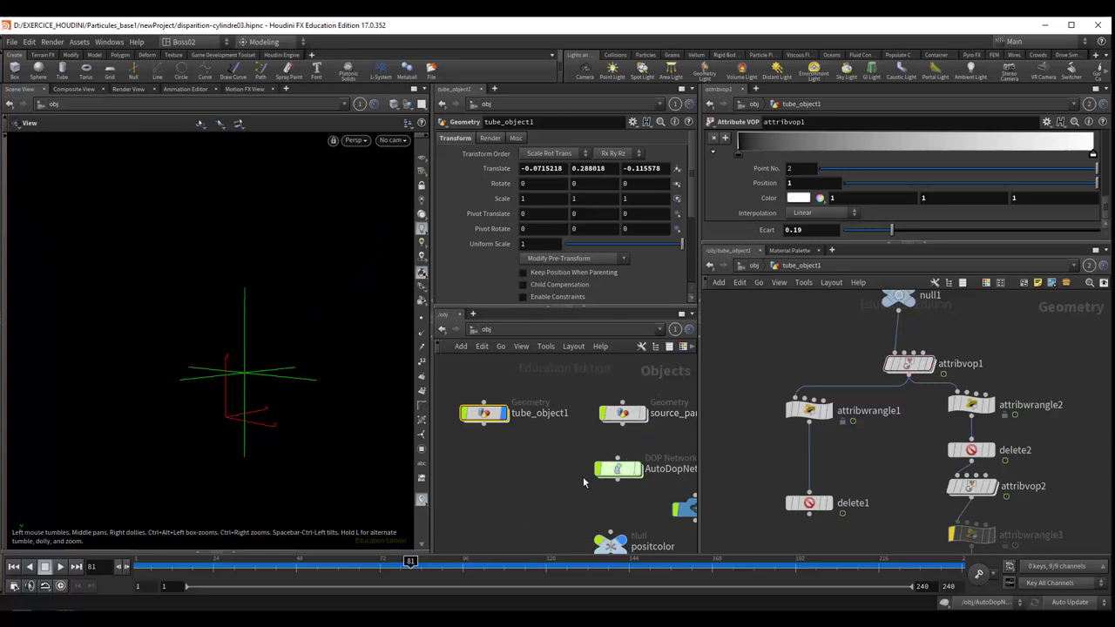
# - Enter tube_object1, frame all its nodes, display delete1, and go to frame 1
pyautogui.doubleClick(487, 416)
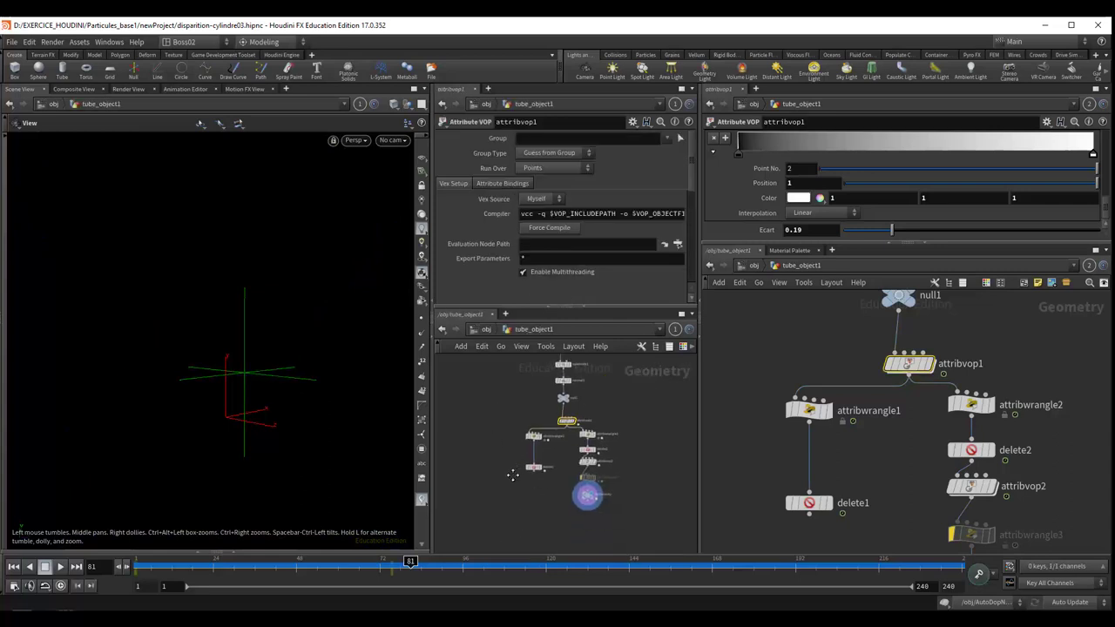
pyautogui.press('h')
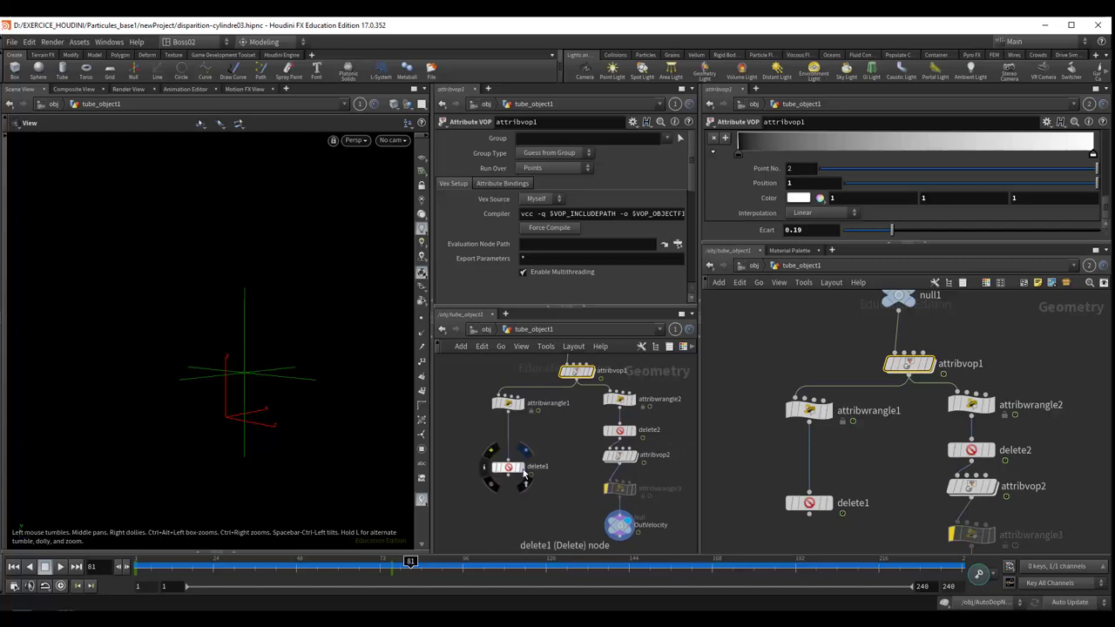
pyautogui.click(523, 469)
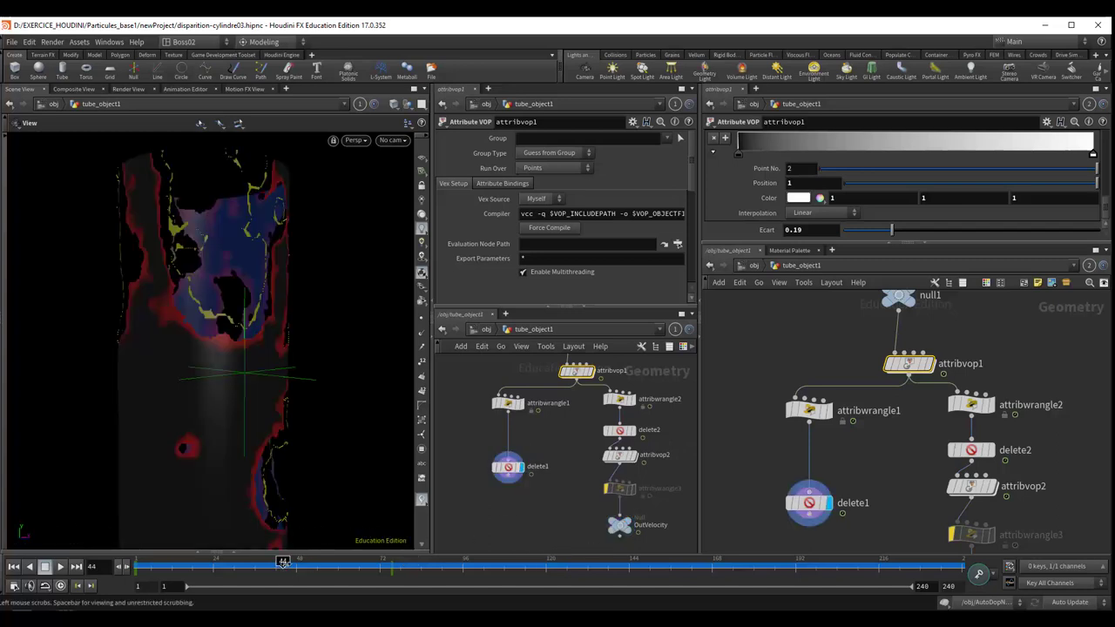
pyautogui.moveTo(282, 563); pyautogui.dragTo(140, 563)
pyautogui.moveTo(523, 494); pyautogui.dragTo(531, 520, button='middle')
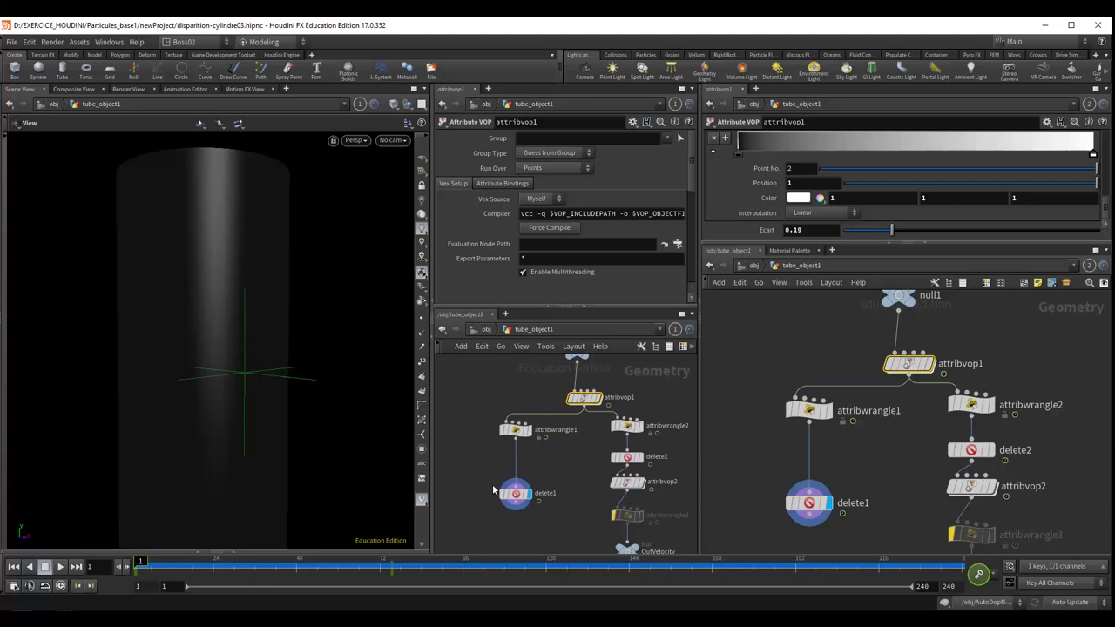
# - Inspect tube1's parameters and display the plain tube, then the subdivide1 cylinder
pyautogui.moveTo(573, 488); pyautogui.dragTo(576, 503, button='middle')
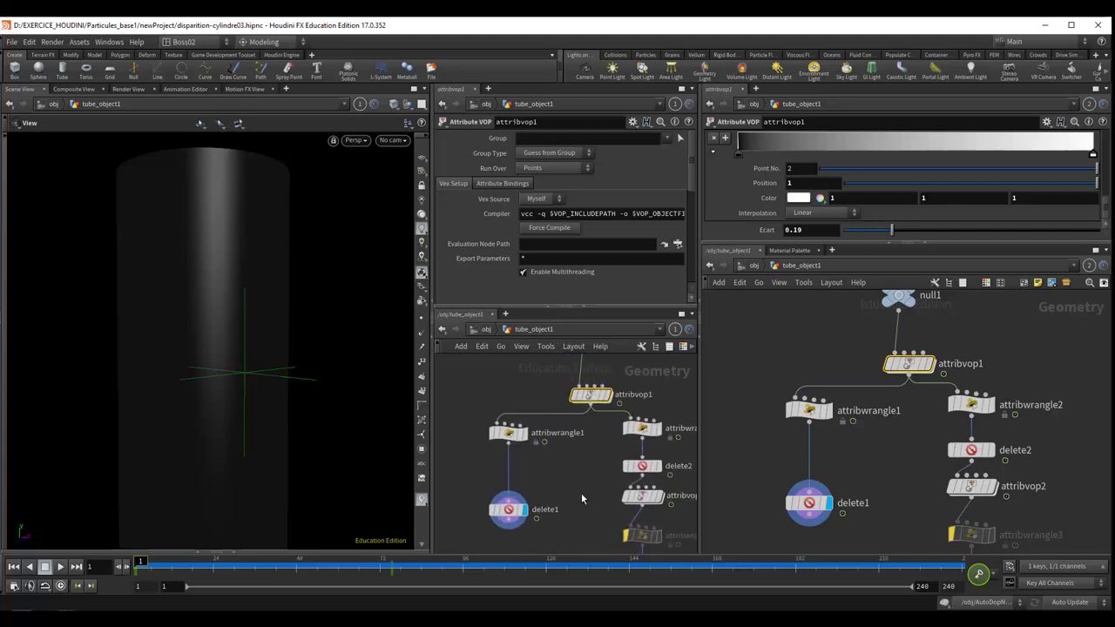
pyautogui.scroll(2, 581, 493)
pyautogui.scroll(3, 604, 543)
pyautogui.scroll(4, 651, 548)
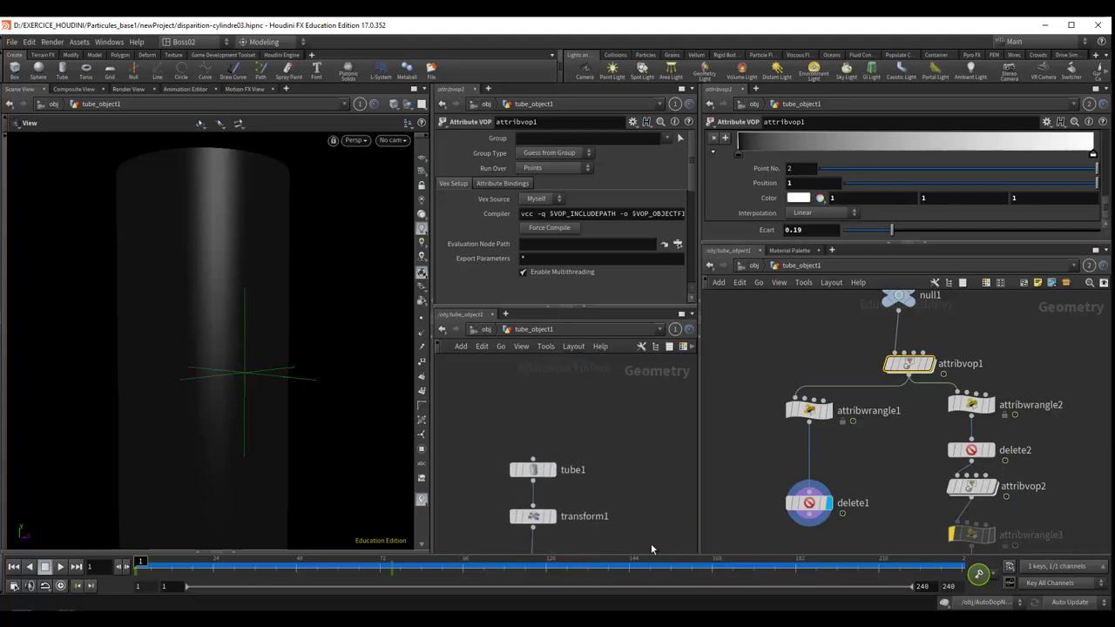
pyautogui.click(534, 471)
pyautogui.click(552, 470)
pyautogui.scroll(-3, 654, 424)
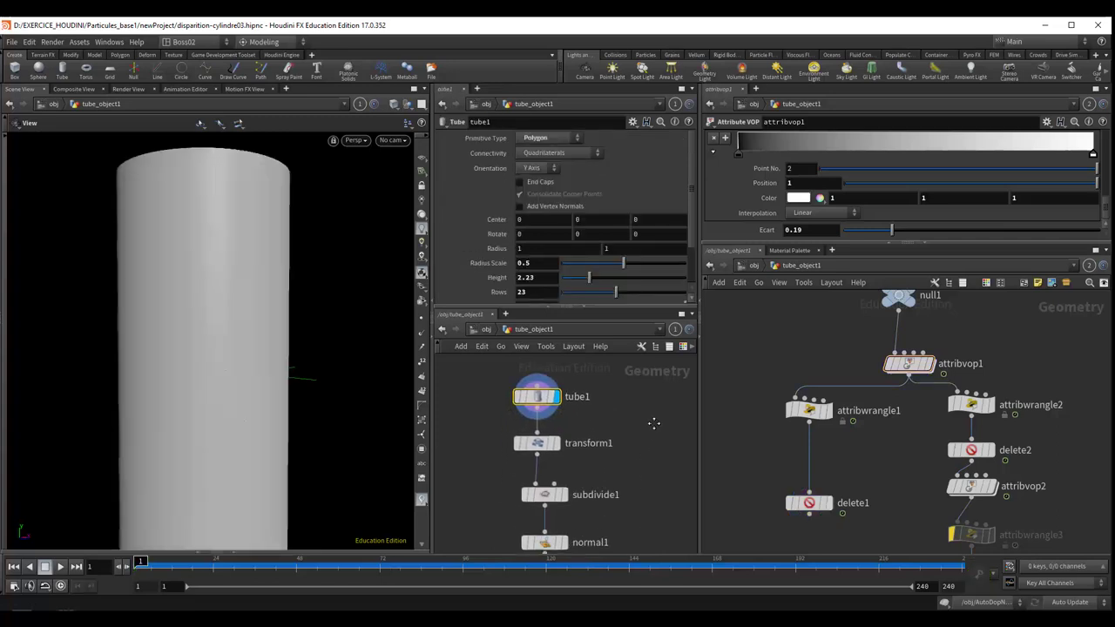
pyautogui.scroll(-2, 654, 423)
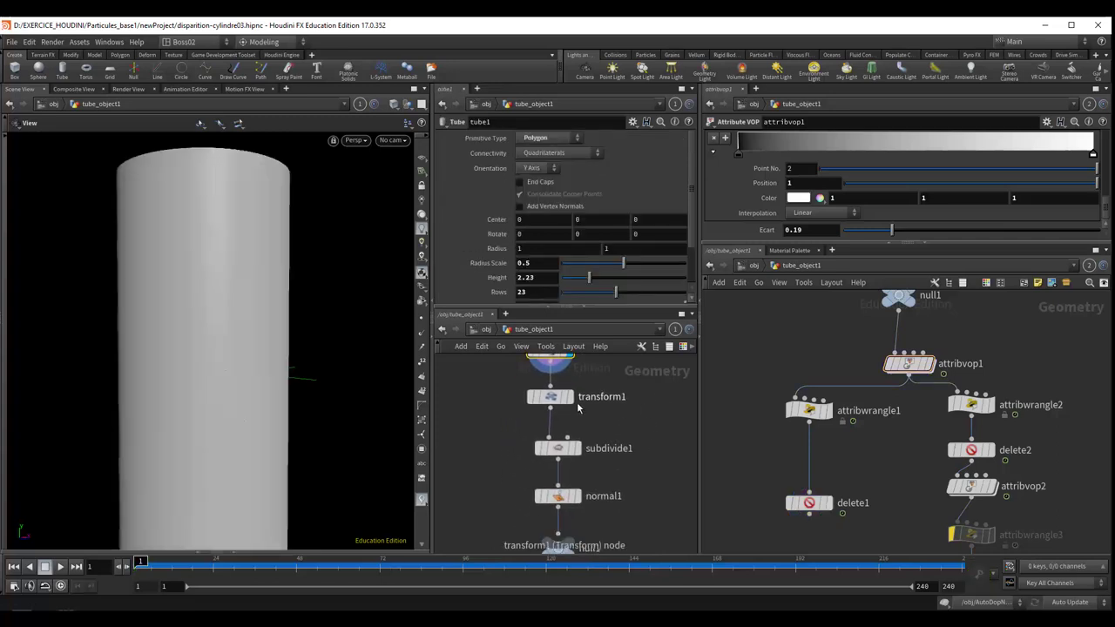
pyautogui.click(577, 448)
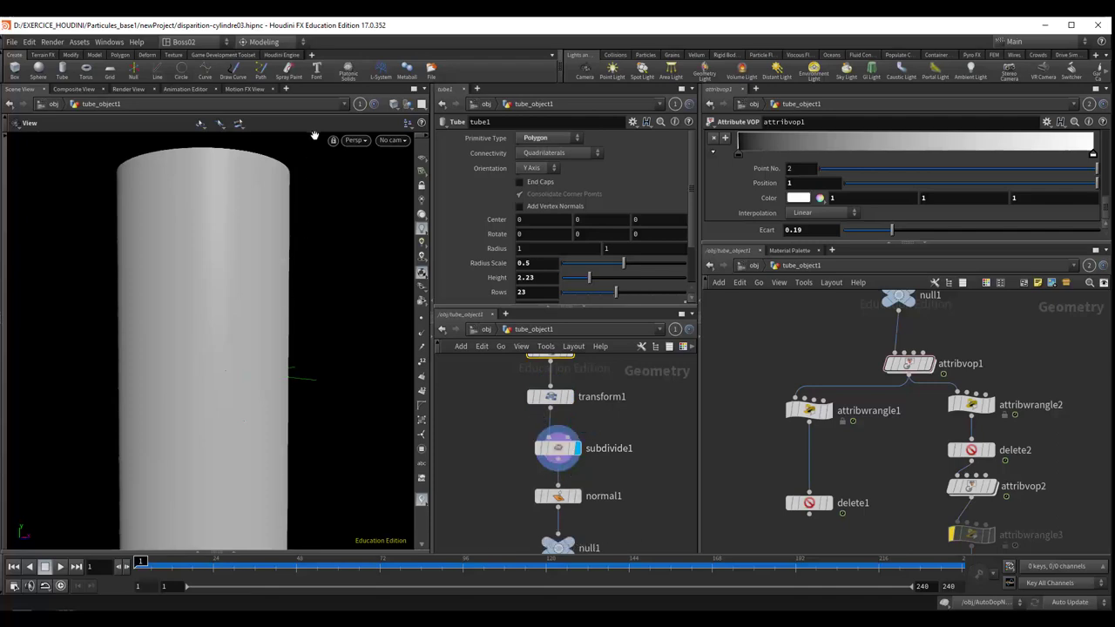
# - Turn on wireframe over shading and display the cylinder at normal1, then null1
pyautogui.press('w')
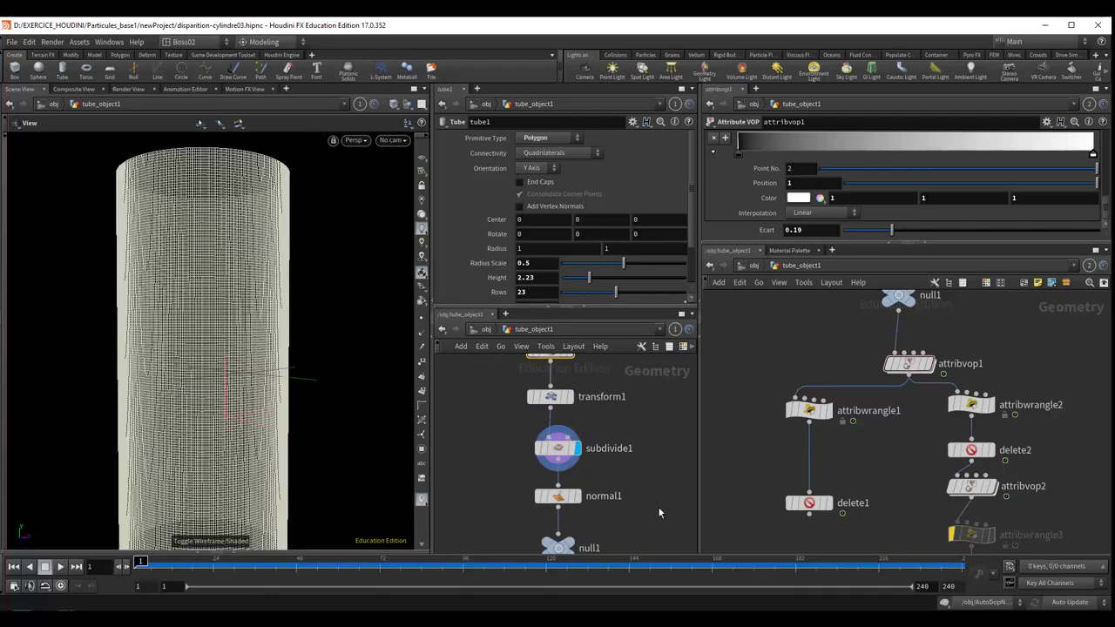
pyautogui.moveTo(659, 514); pyautogui.dragTo(662, 431, button='middle')
pyautogui.click(582, 416)
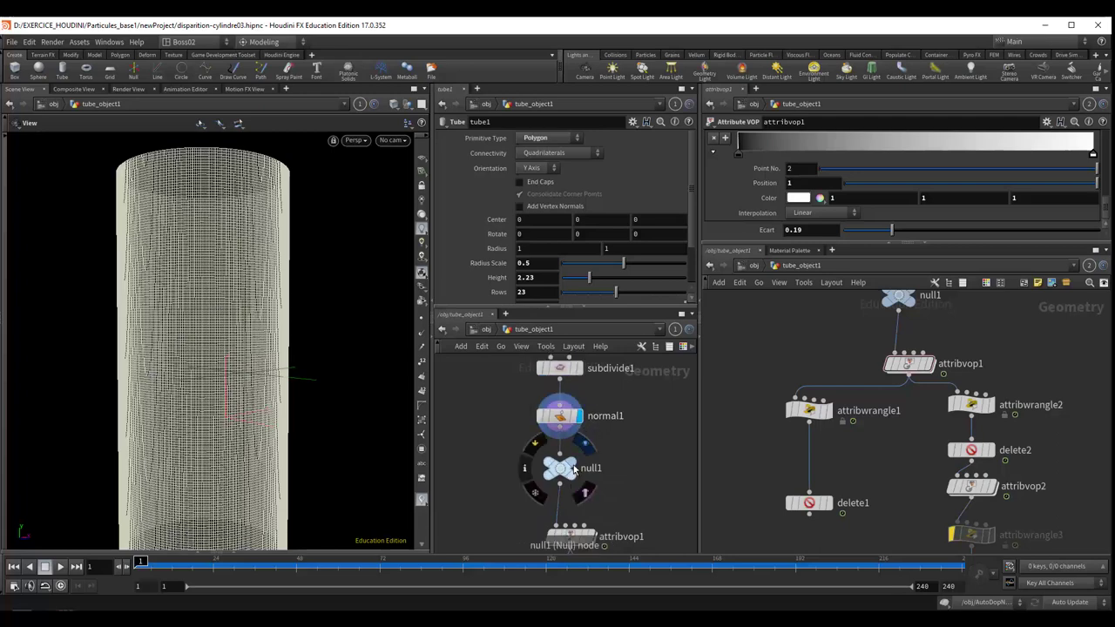
pyautogui.click(584, 446)
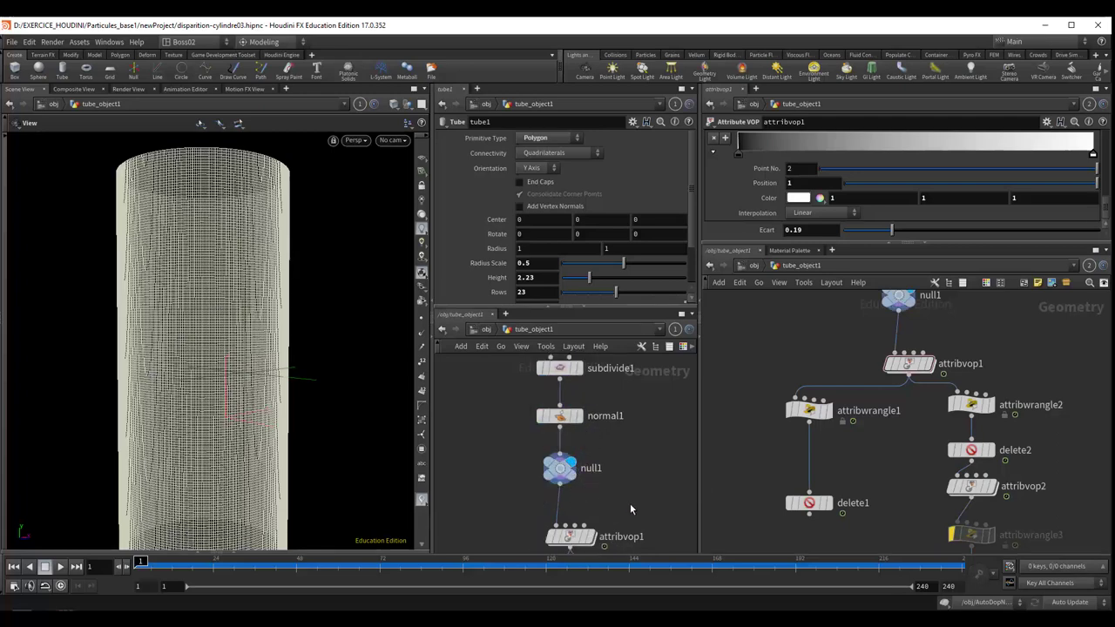
pyautogui.moveTo(644, 495); pyautogui.dragTo(646, 407, button='middle')
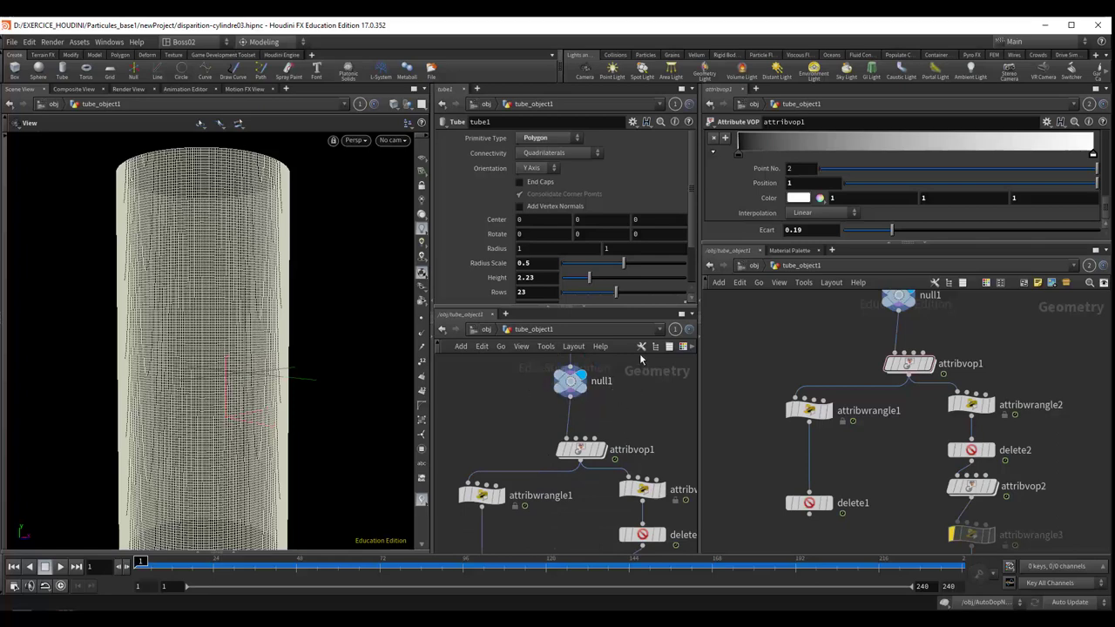
pyautogui.moveTo(633, 383)
pyautogui.mouseDown(button='middle')
pyautogui.moveTo(629, 573)
pyautogui.moveTo(630, 460)
pyautogui.moveTo(611, 409)
pyautogui.mouseUp(button='middle')
# - Select attribvop1 and pan the network to review null1, normal1, transform1 and subdivide1
pyautogui.click(562, 469)
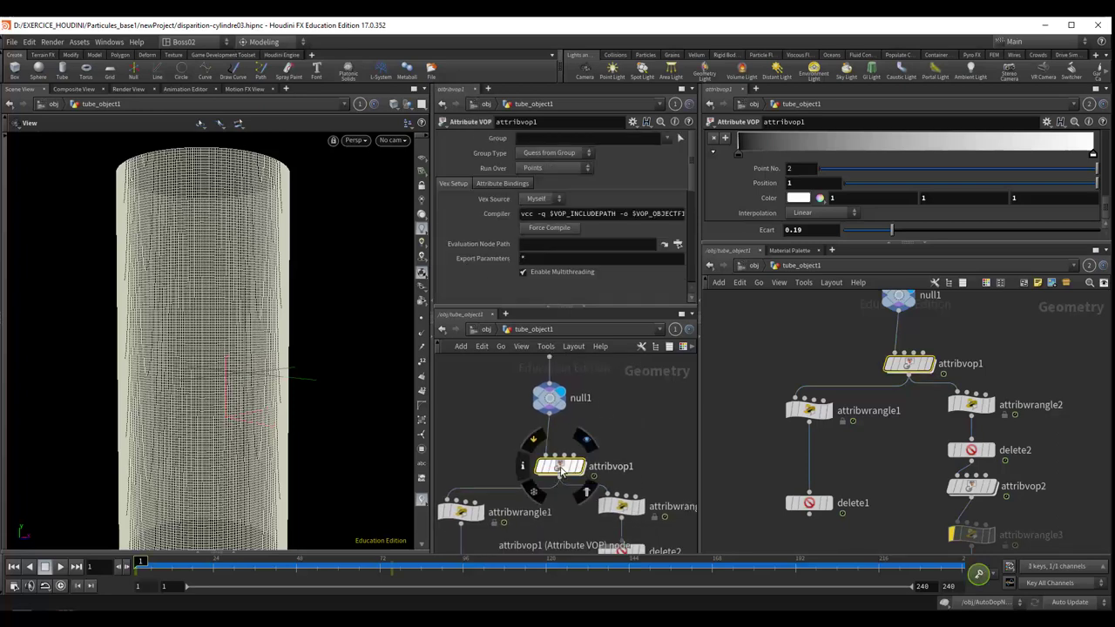
pyautogui.moveTo(699, 405); pyautogui.dragTo(739, 406)
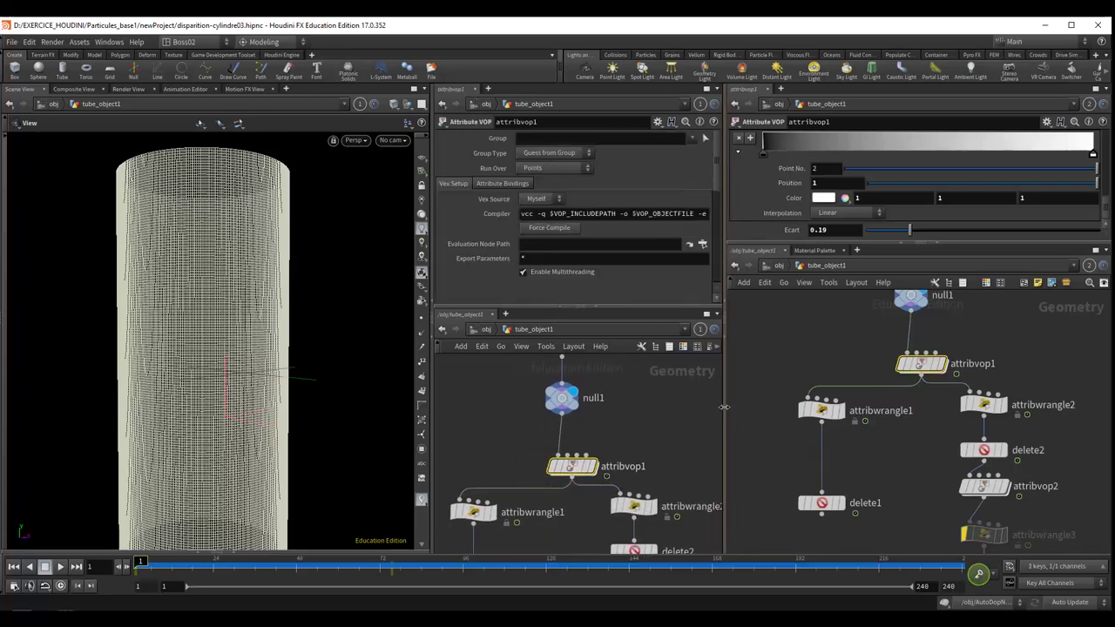
pyautogui.moveTo(651, 441); pyautogui.dragTo(647, 380, button='middle')
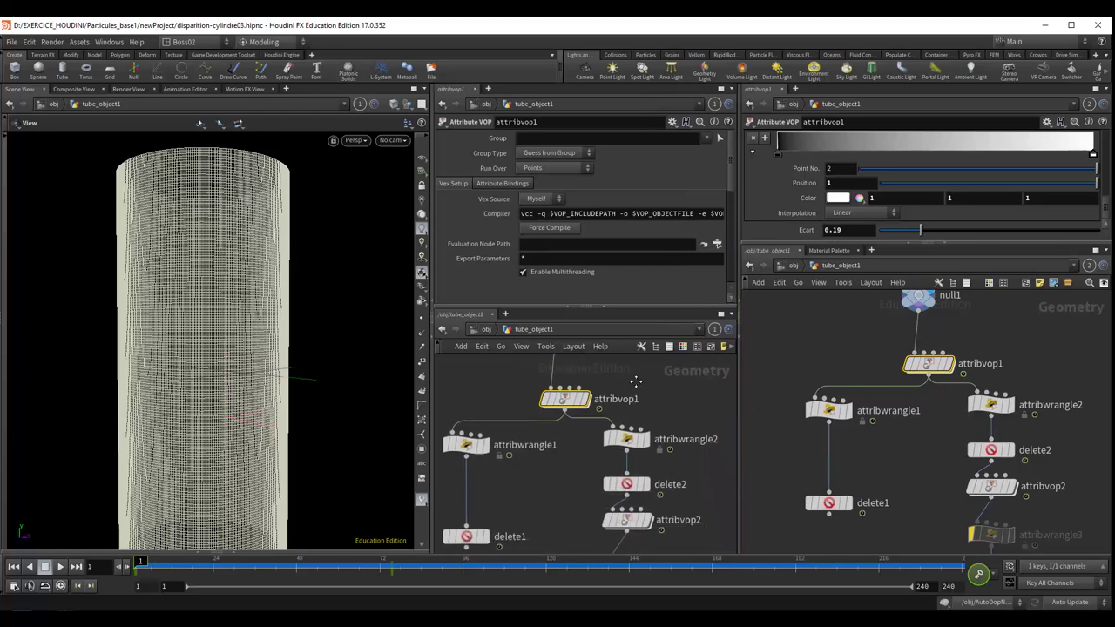
pyautogui.moveTo(632, 426); pyautogui.dragTo(626, 399, button='middle')
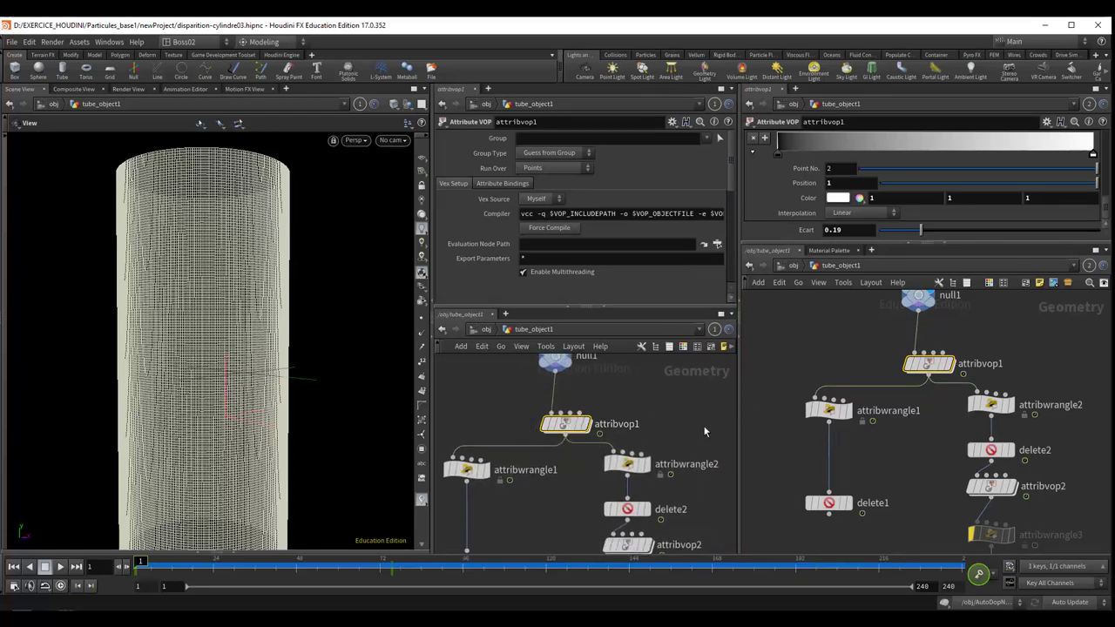
pyautogui.moveTo(681, 412); pyautogui.dragTo(654, 446, button='middle')
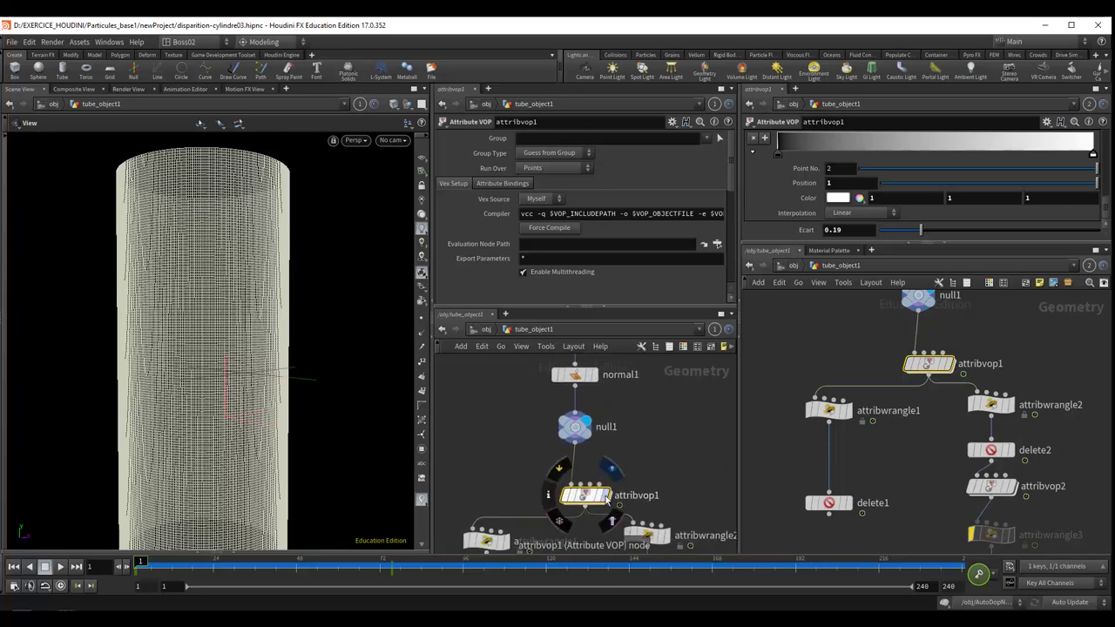
pyautogui.moveTo(644, 453); pyautogui.dragTo(663, 537, button='middle')
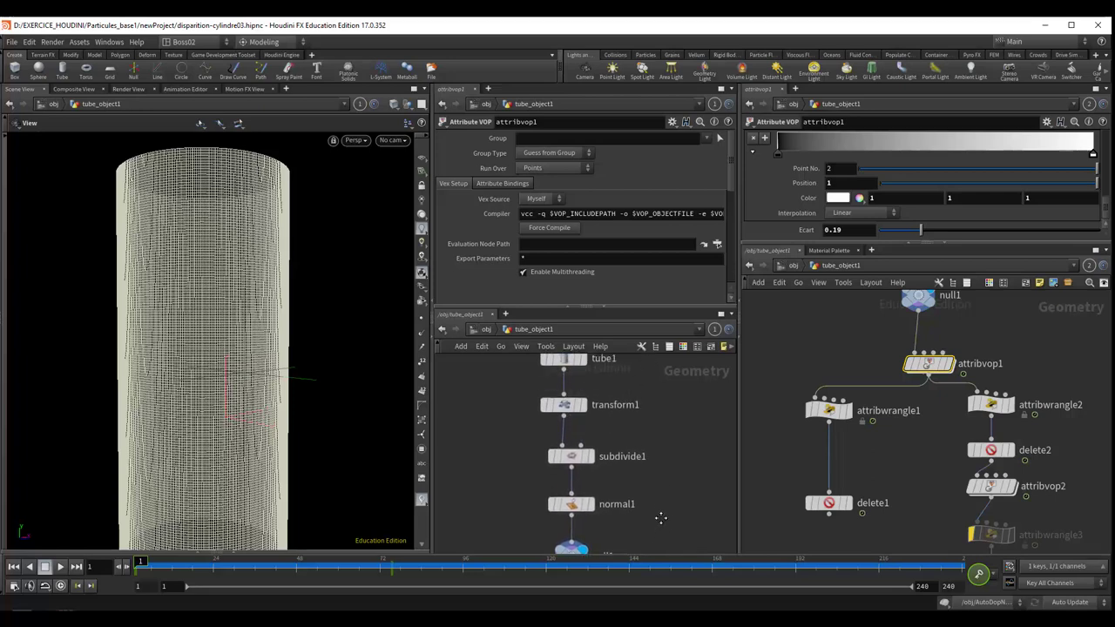
# - Display delete1's output, then return this pane to /obj and widen the right pane
pyautogui.click(484, 331)
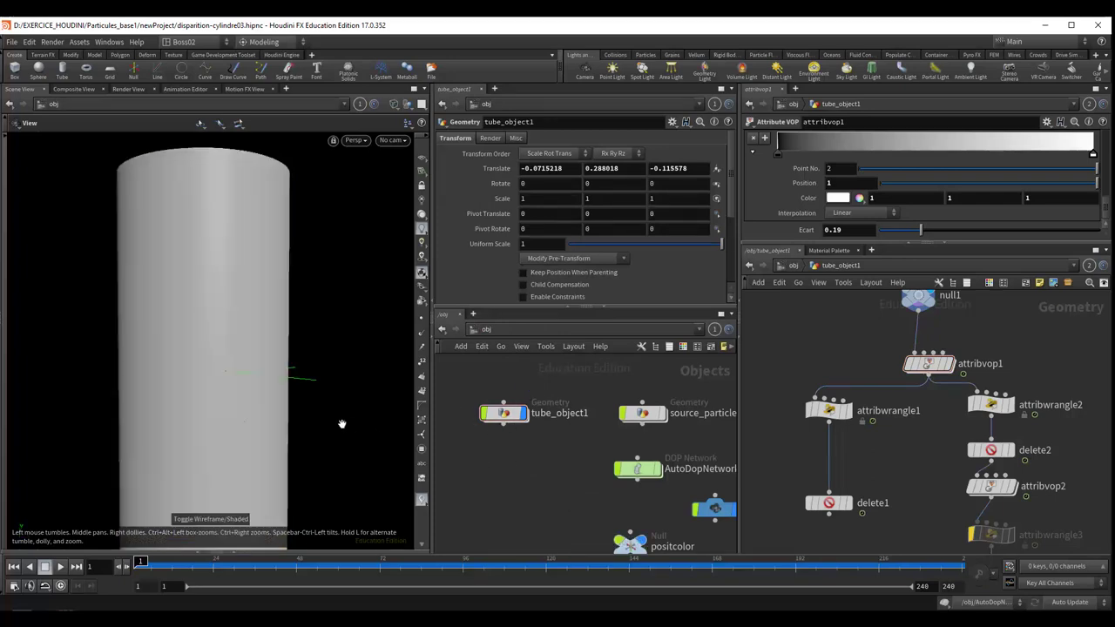
pyautogui.doubleClick(505, 414)
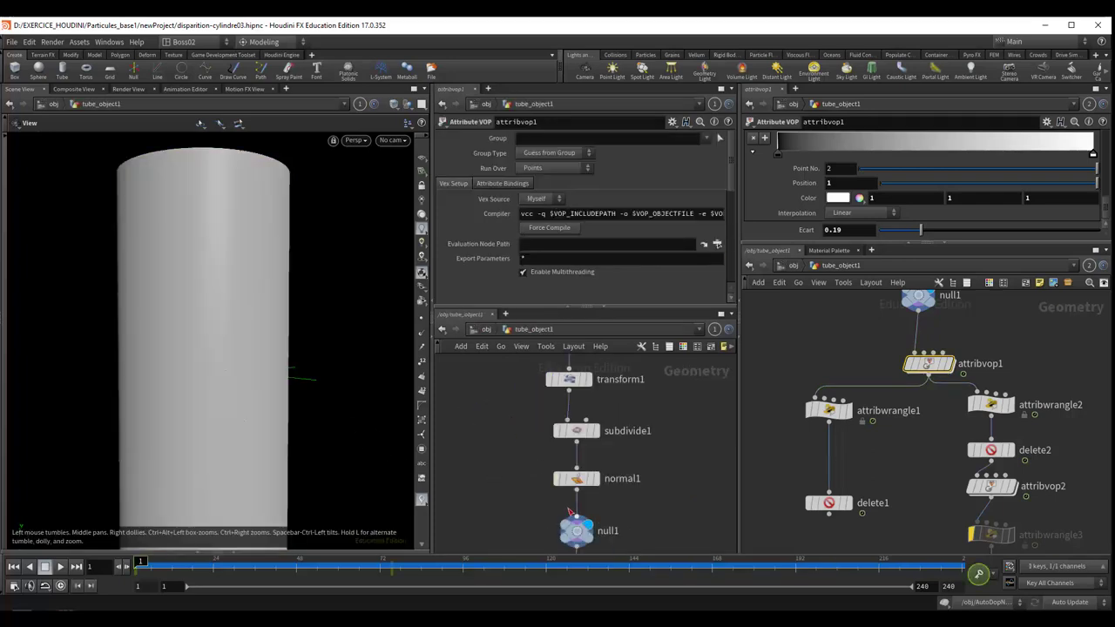
pyautogui.scroll(-5, 568, 512)
pyautogui.scroll(-3, 624, 488)
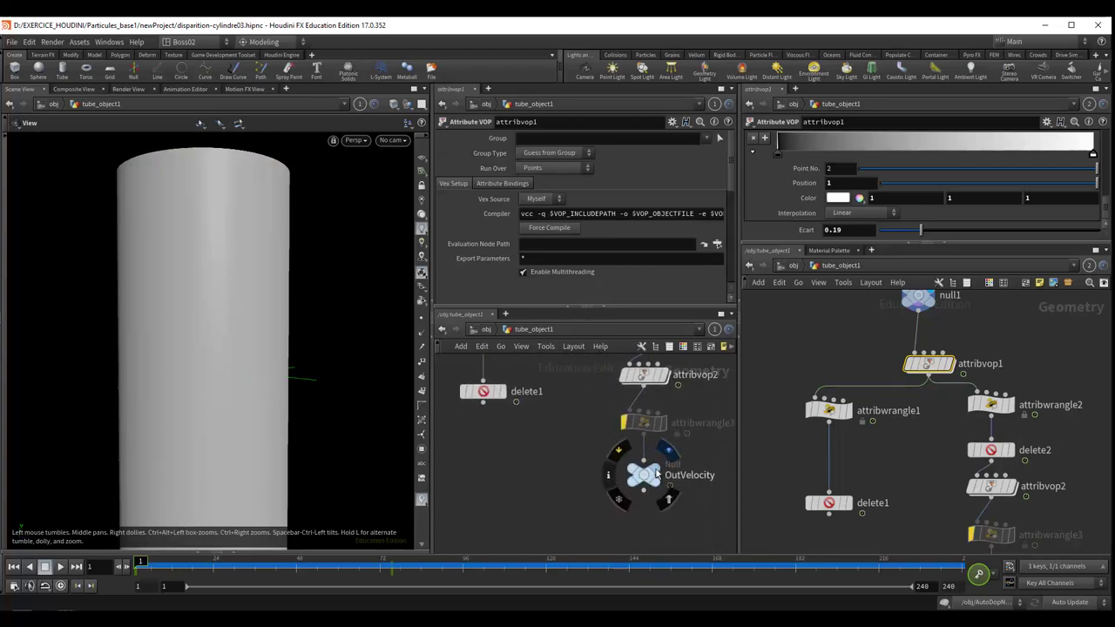
pyautogui.click(504, 395)
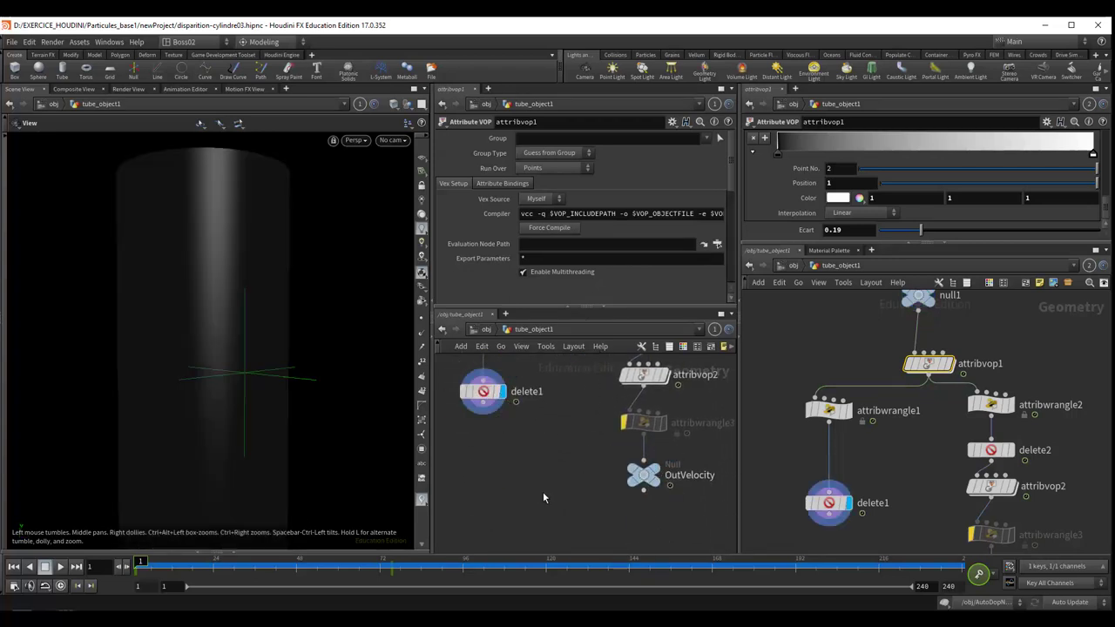
pyautogui.scroll(4, 559, 465)
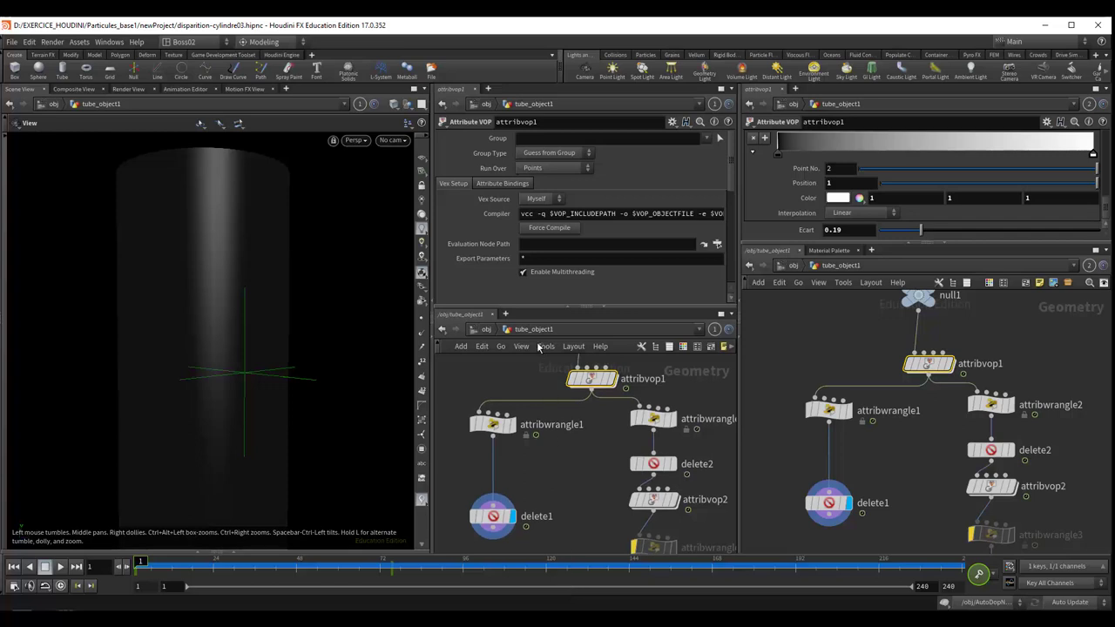
pyautogui.click(483, 329)
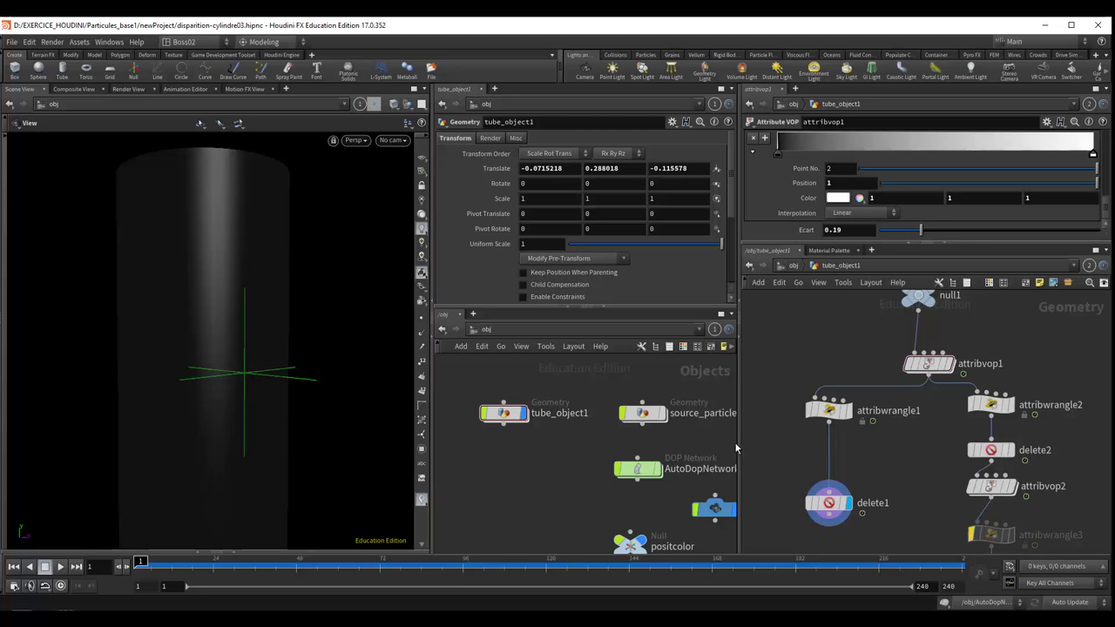
pyautogui.moveTo(739, 444); pyautogui.dragTo(671, 444)
# - Select attribvop1, enlarge its parameter pane, and link the pane to group 2
pyautogui.moveTo(904, 363); pyautogui.dragTo(887, 384, button='middle')
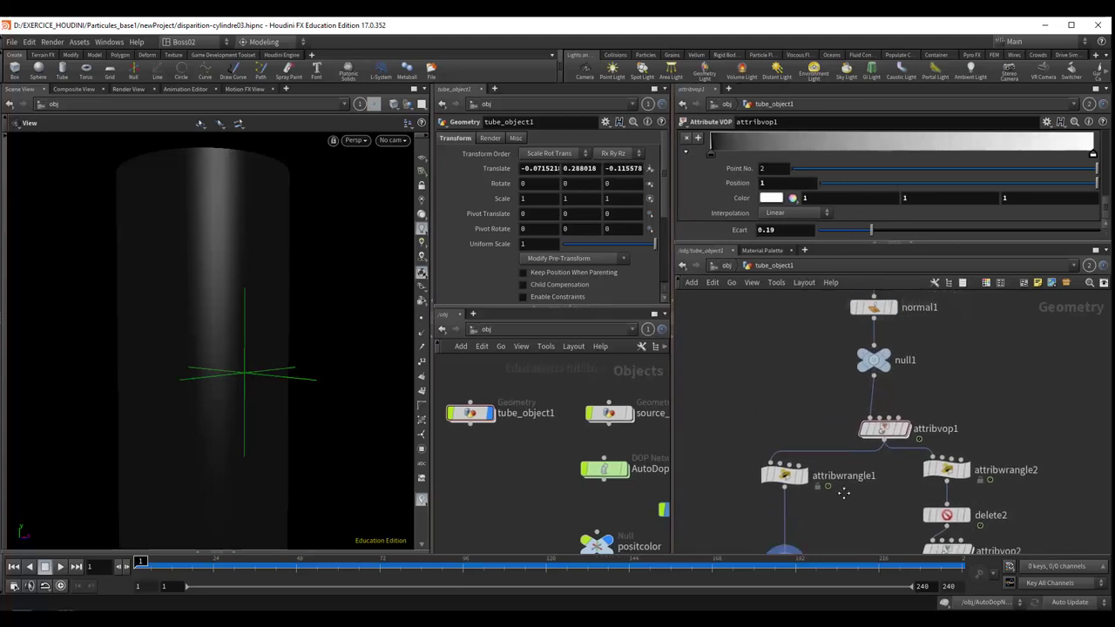
pyautogui.click(883, 386)
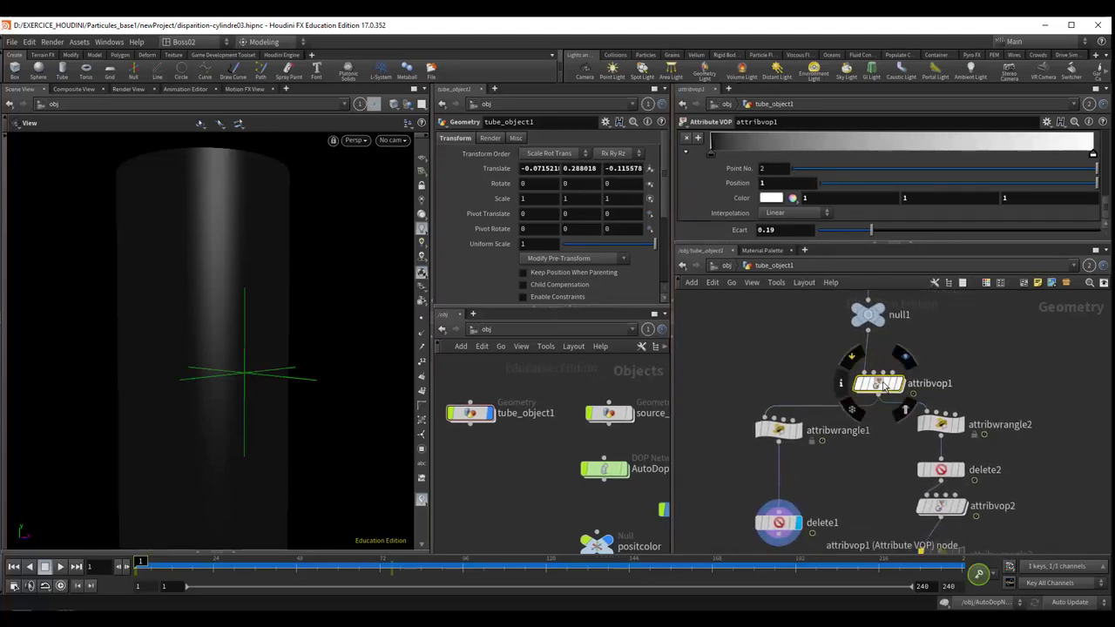
pyautogui.moveTo(857, 243); pyautogui.dragTo(831, 374)
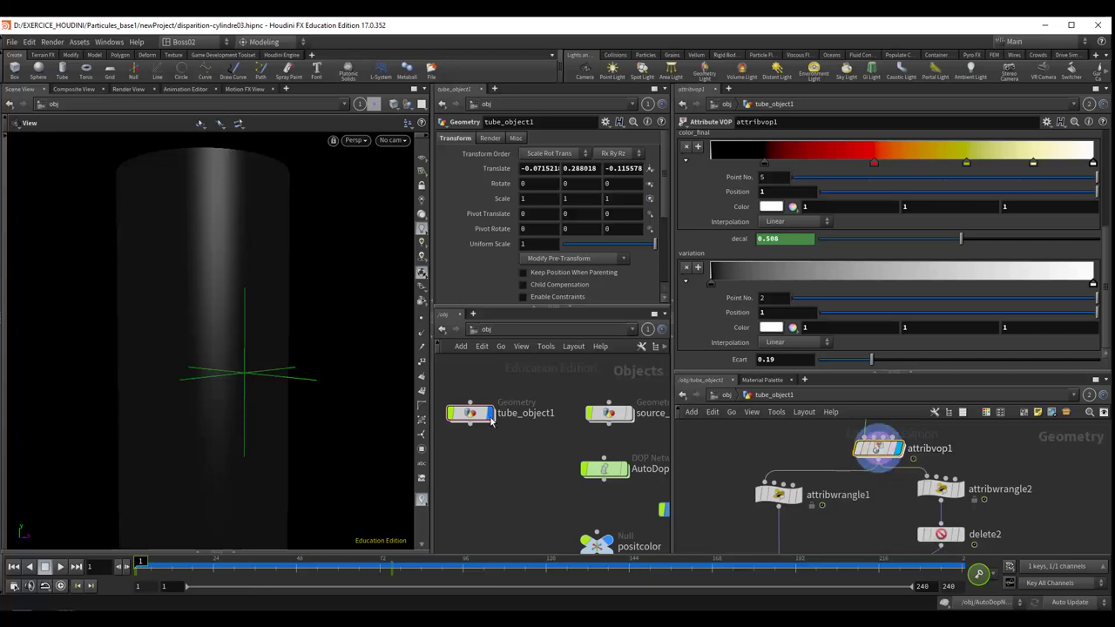
pyautogui.click(358, 105)
pyautogui.click(367, 167)
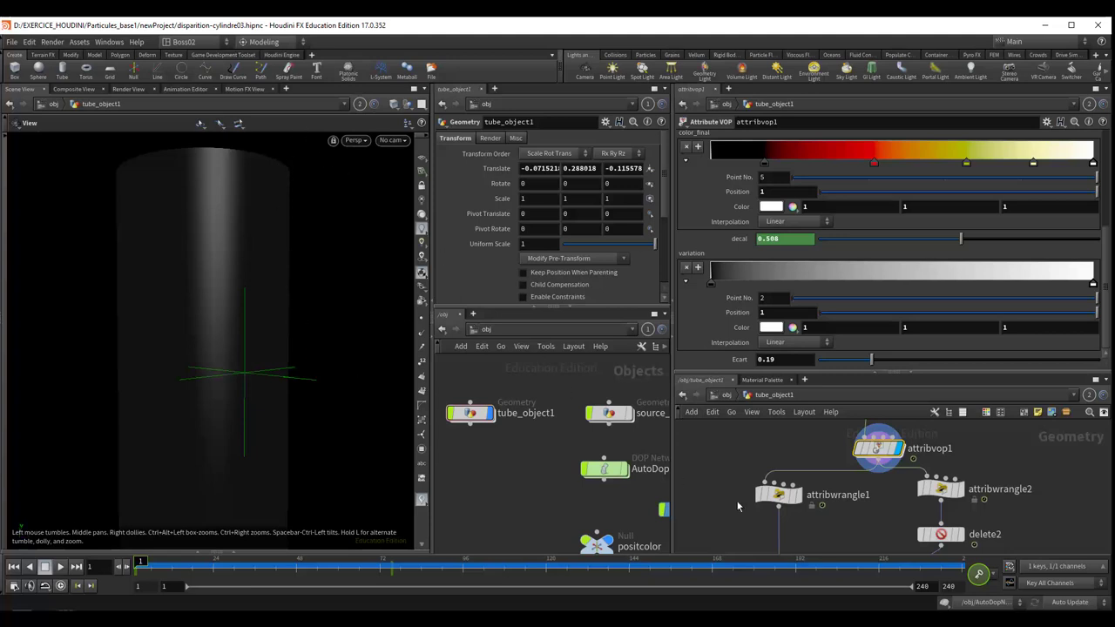
pyautogui.moveTo(875, 448); pyautogui.dragTo(939, 462, button='middle')
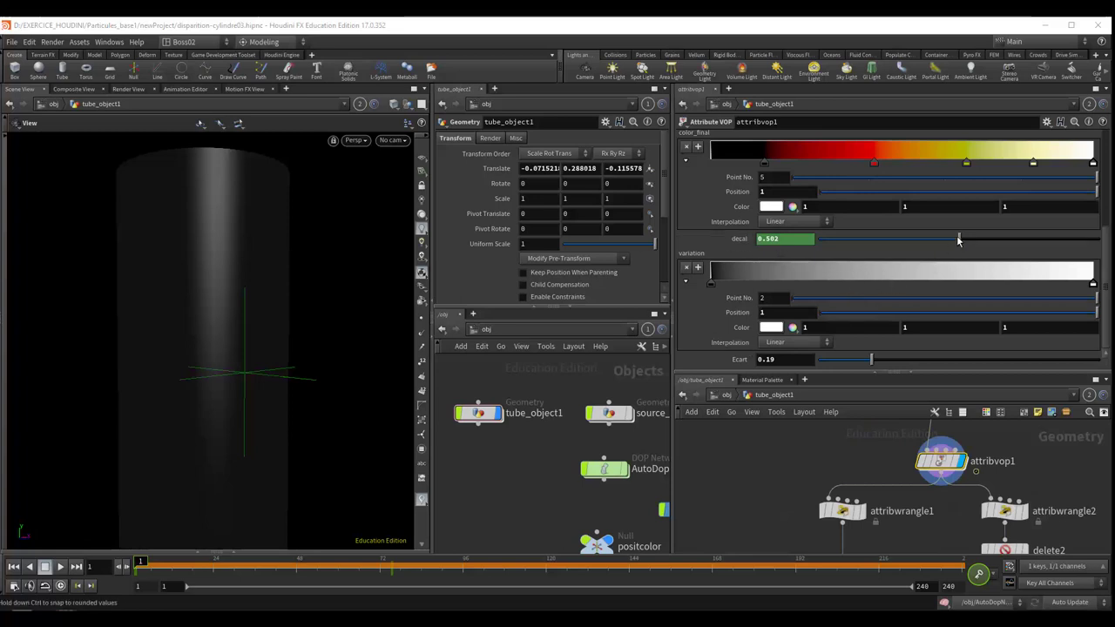
# - Lower attribvop1's decal value to 0.149 to spread the red and white noise
pyautogui.moveTo(958, 240)
pyautogui.mouseDown()
pyautogui.moveTo(839, 242)
pyautogui.moveTo(877, 259)
pyautogui.mouseUp()
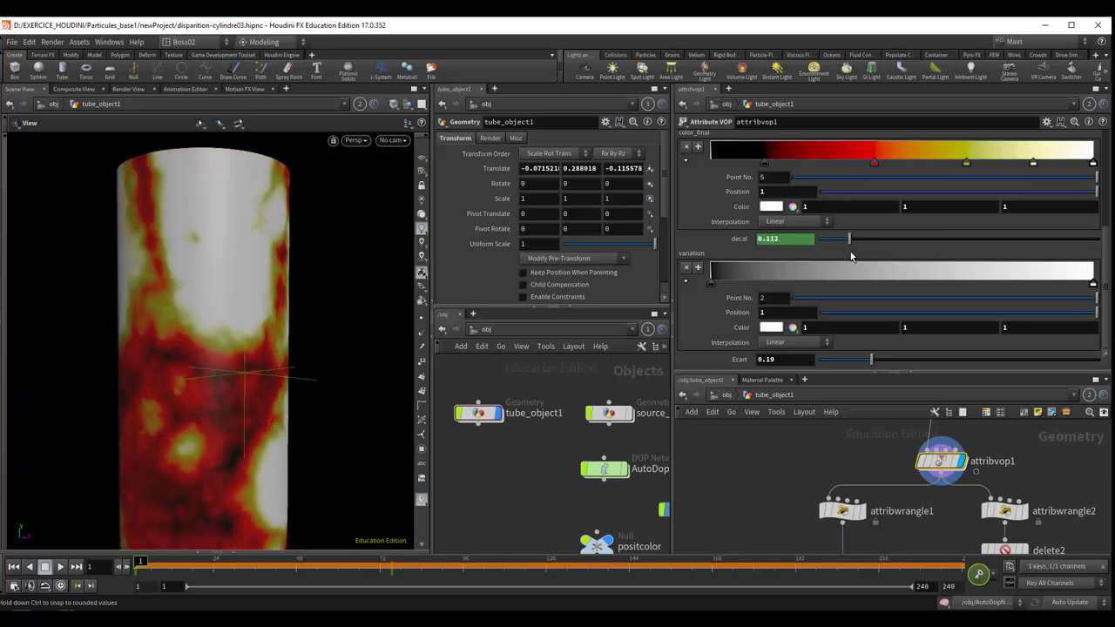
pyautogui.moveTo(848, 256)
pyautogui.mouseDown()
pyautogui.moveTo(989, 268)
pyautogui.moveTo(882, 237)
pyautogui.mouseUp()
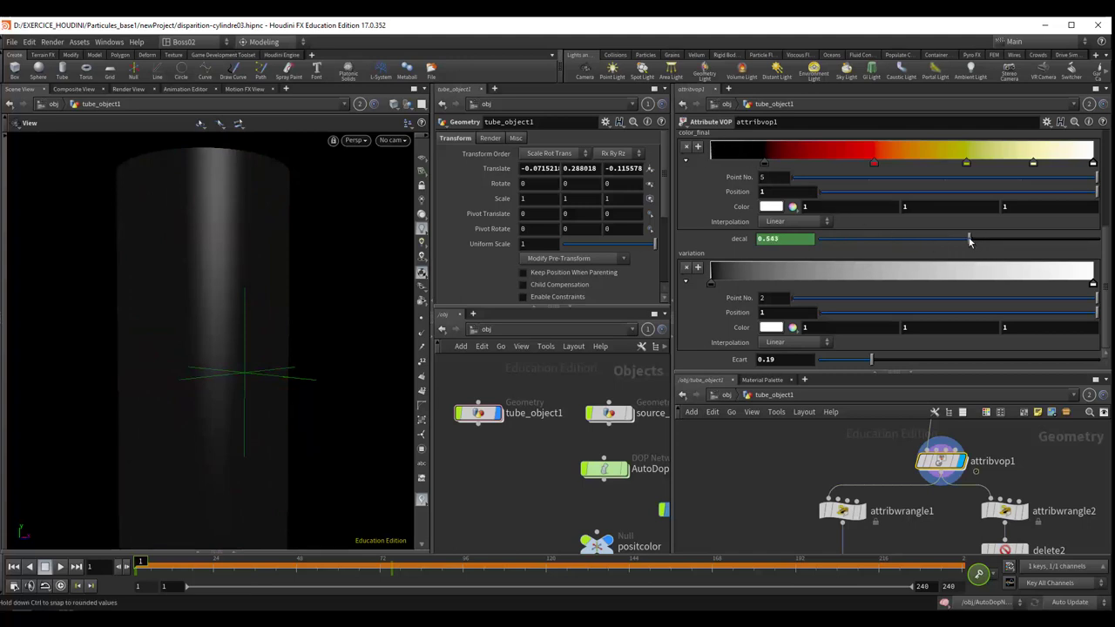
pyautogui.moveTo(952, 240)
pyautogui.mouseDown()
pyautogui.moveTo(837, 245)
pyautogui.moveTo(939, 258)
pyautogui.mouseUp()
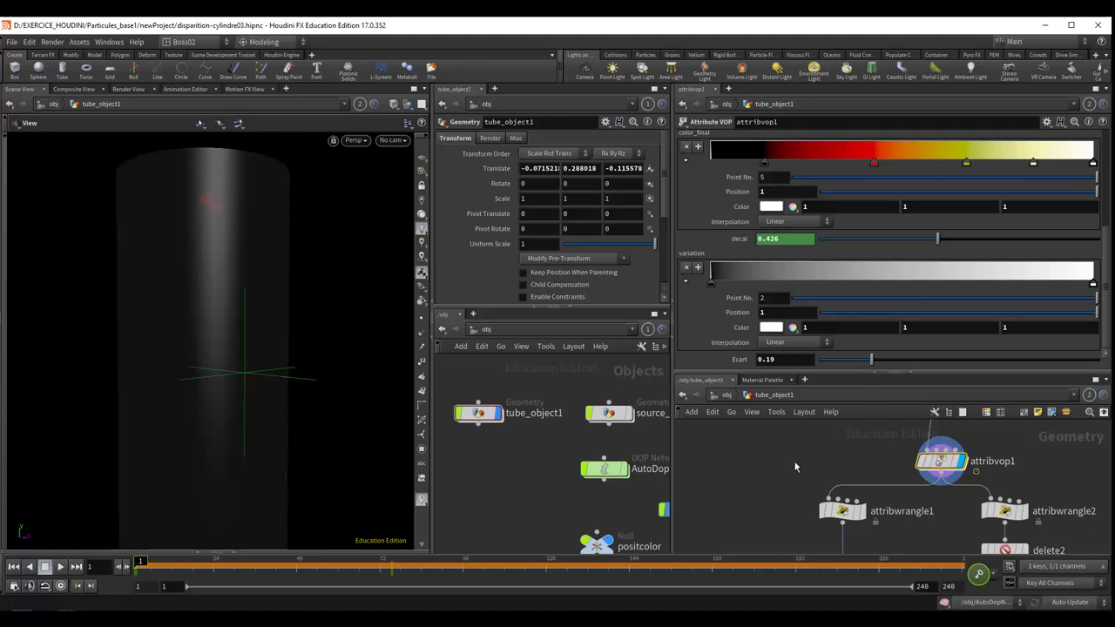
pyautogui.moveTo(938, 239); pyautogui.dragTo(860, 243)
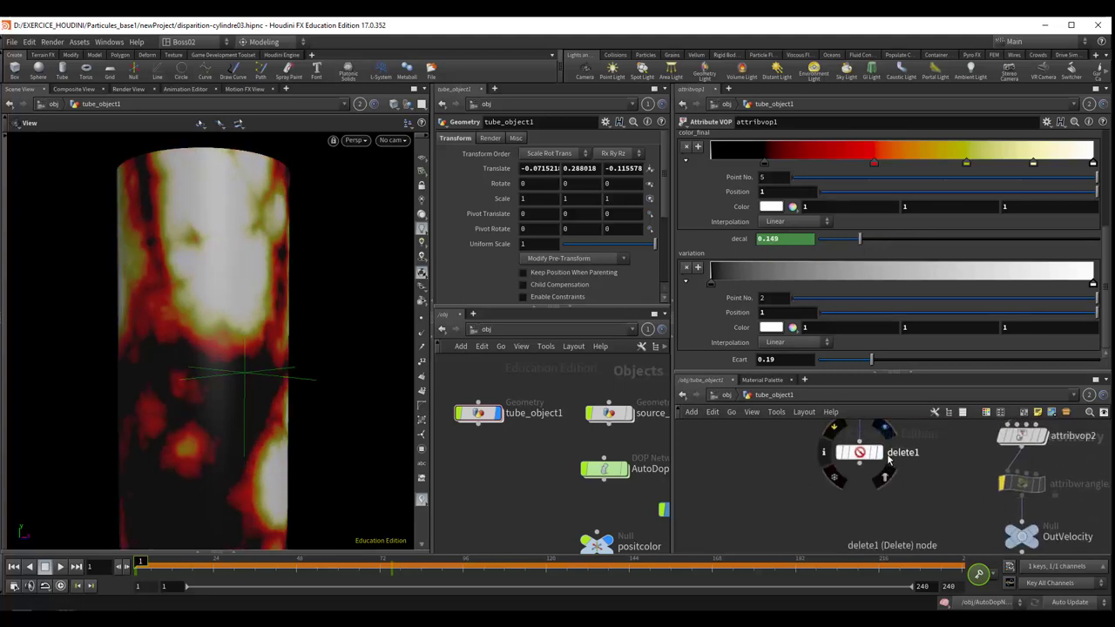
# - Display delete1's partly deleted cylinder and tumble the view to inspect it
pyautogui.click(875, 462)
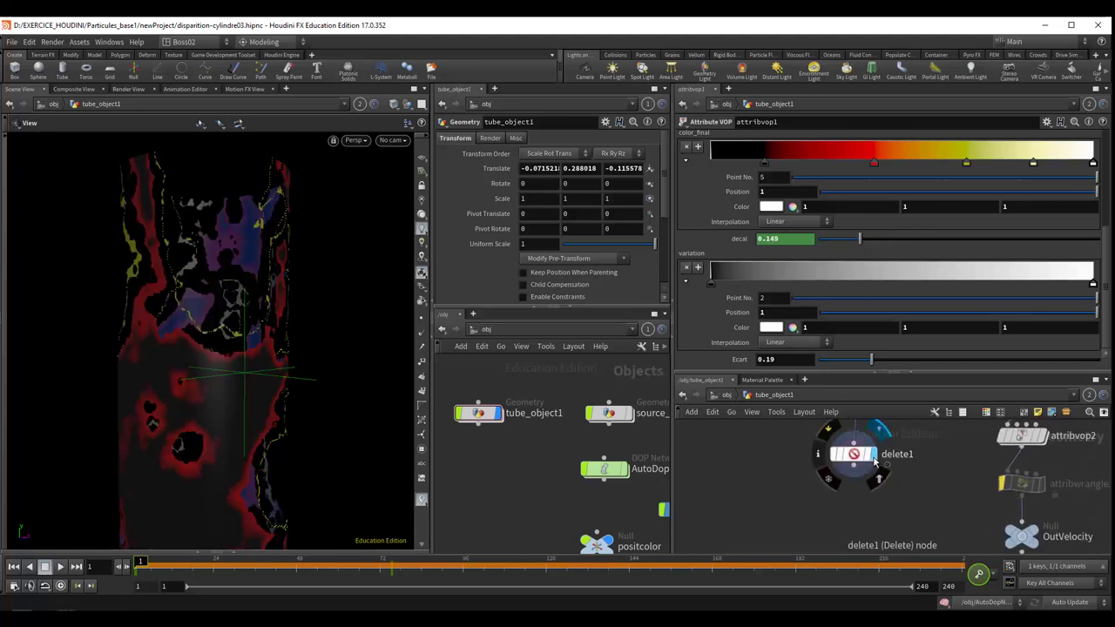
pyautogui.moveTo(319, 388)
pyautogui.mouseDown()
pyautogui.moveTo(200, 416)
pyautogui.moveTo(167, 366)
pyautogui.moveTo(297, 366)
pyautogui.moveTo(366, 393)
pyautogui.moveTo(308, 406)
pyautogui.moveTo(206, 326)
pyautogui.mouseUp()
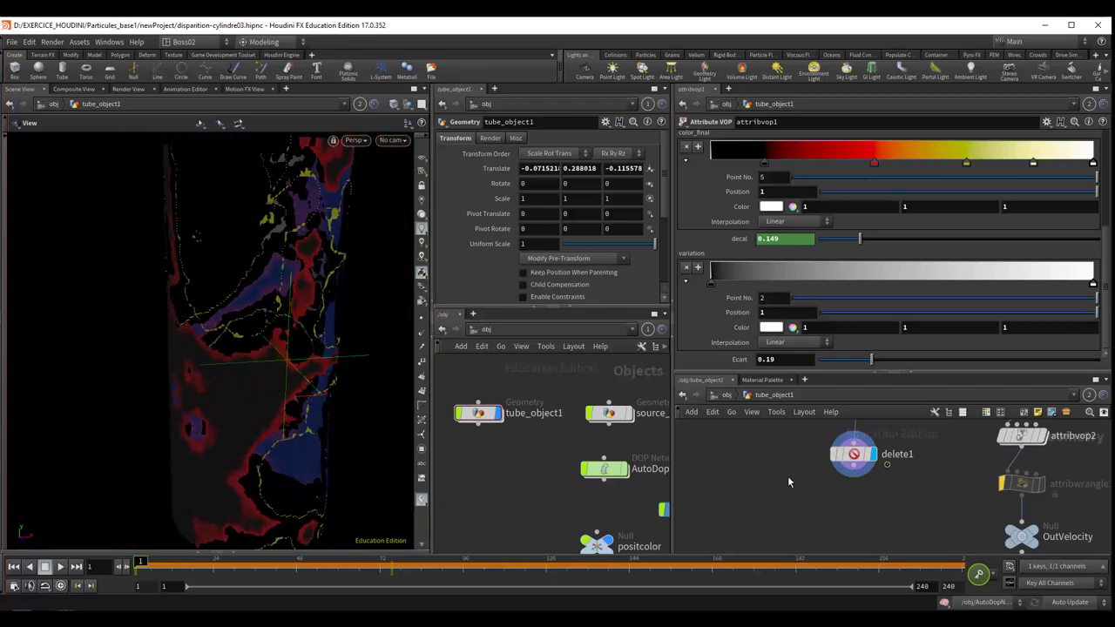
pyautogui.moveTo(795, 477); pyautogui.dragTo(749, 592, button='middle')
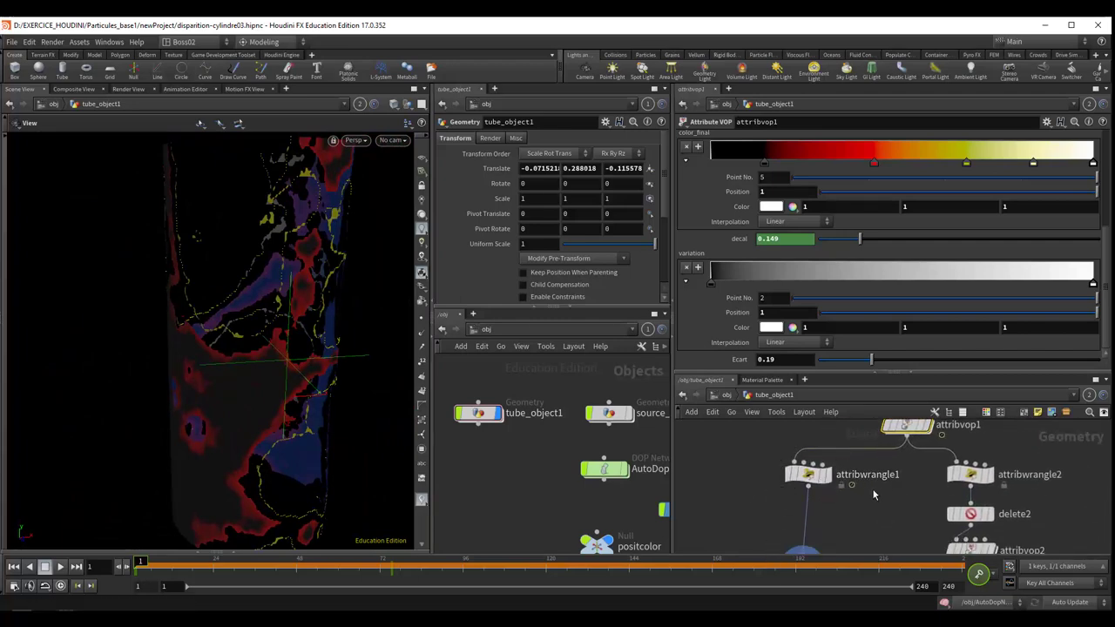
pyautogui.moveTo(875, 495); pyautogui.dragTo(823, 536, button='middle')
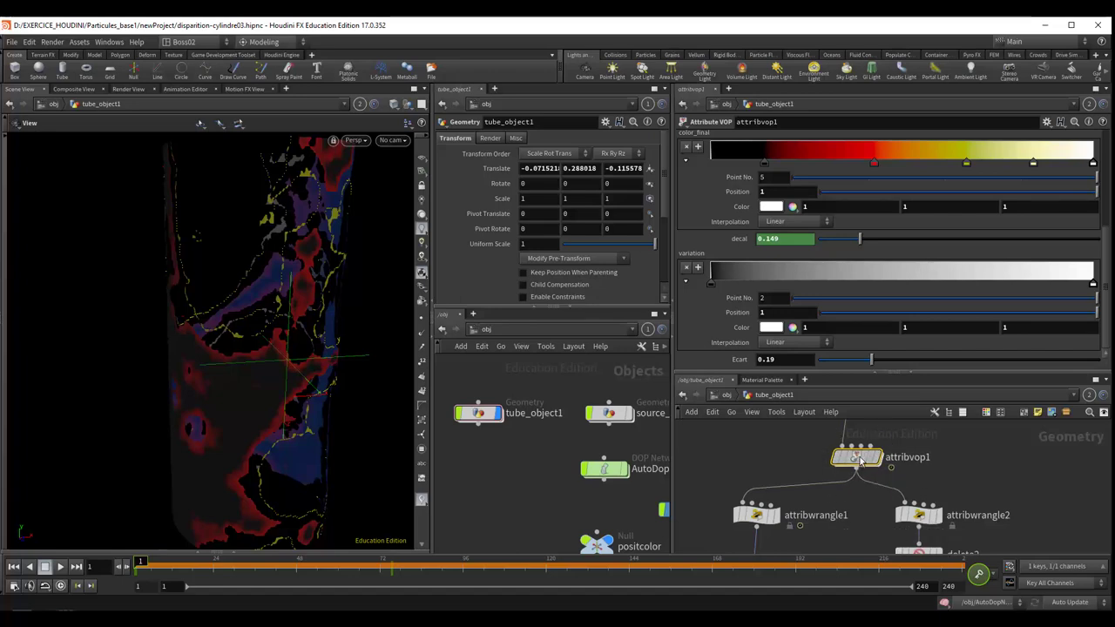
pyautogui.moveTo(857, 457); pyautogui.dragTo(849, 454)
pyautogui.moveTo(998, 479); pyautogui.dragTo(1032, 474, button='middle')
# - Widen the network panes and dive into tube_object1's network in the middle pane
pyautogui.moveTo(672, 445); pyautogui.dragTo(781, 445)
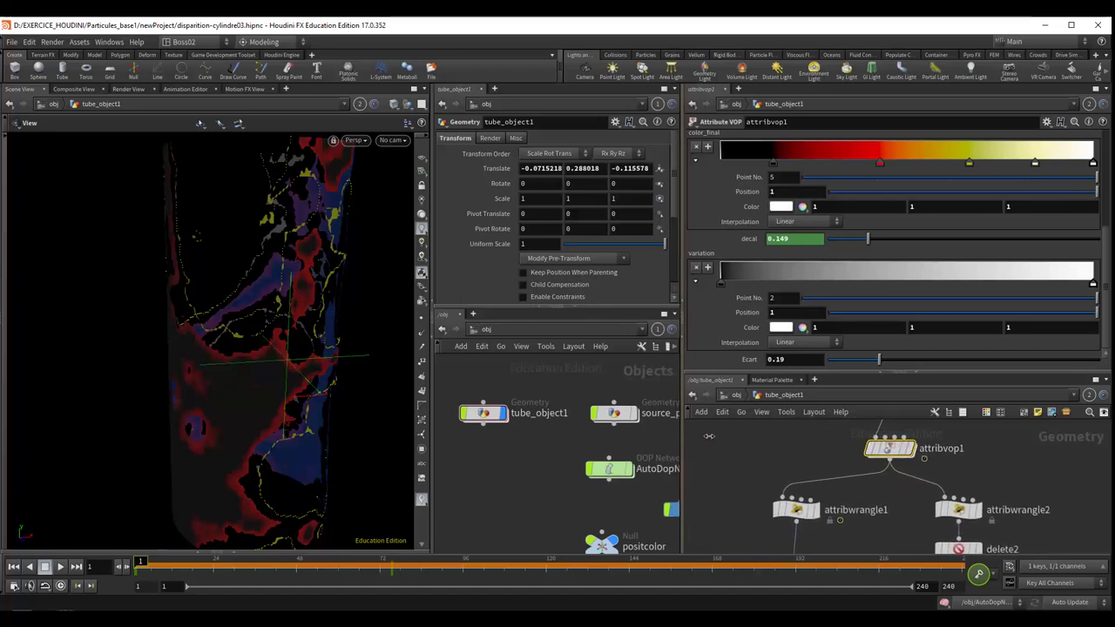
pyautogui.moveTo(554, 438)
pyautogui.mouseDown(button='middle')
pyautogui.moveTo(556, 450)
pyautogui.moveTo(559, 441)
pyautogui.mouseUp(button='middle')
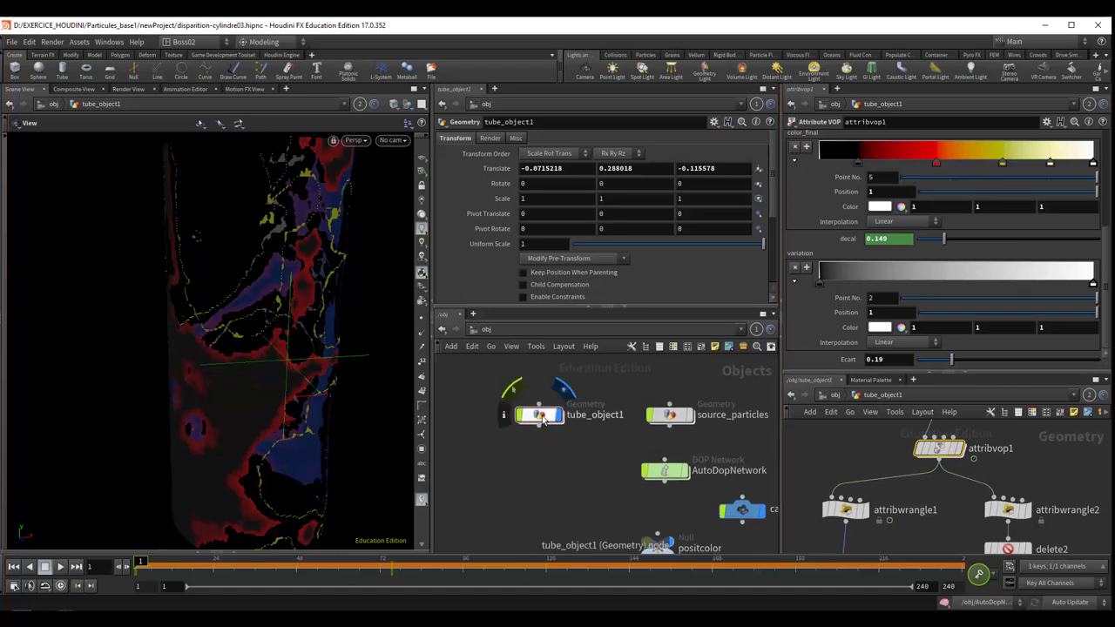
pyautogui.doubleClick(542, 419)
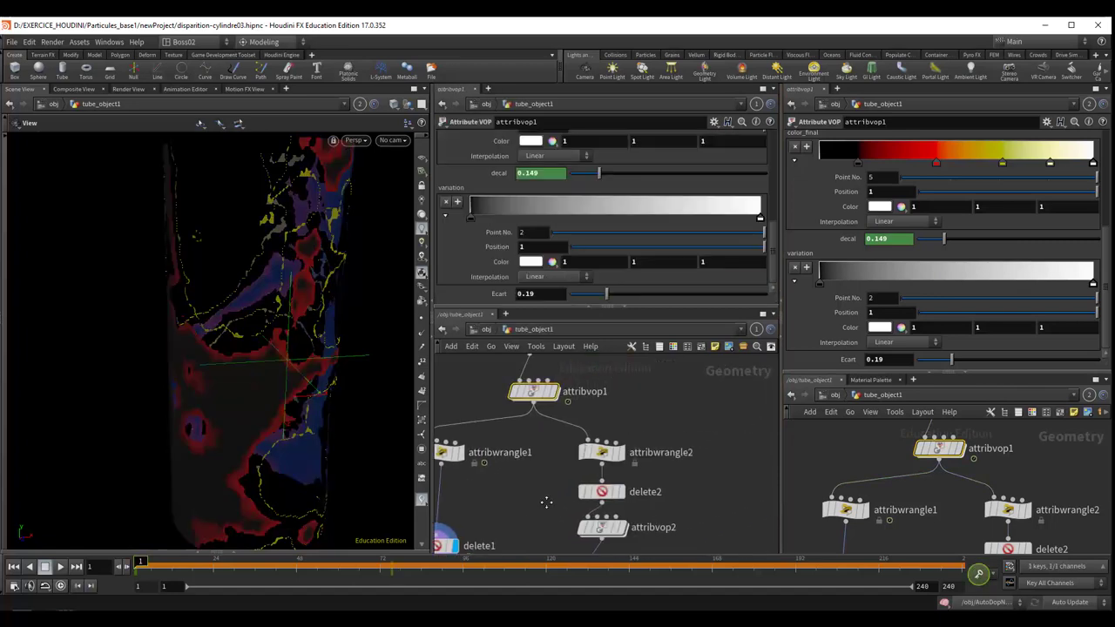
pyautogui.moveTo(620, 476); pyautogui.dragTo(600, 509, button='middle')
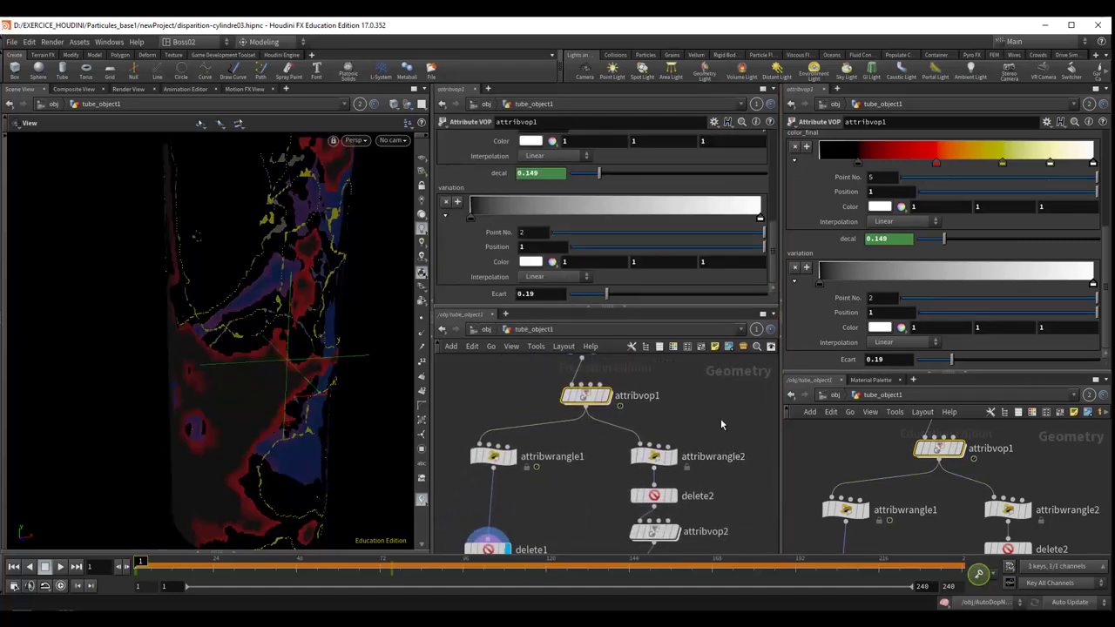
pyautogui.moveTo(782, 425); pyautogui.dragTo(836, 440)
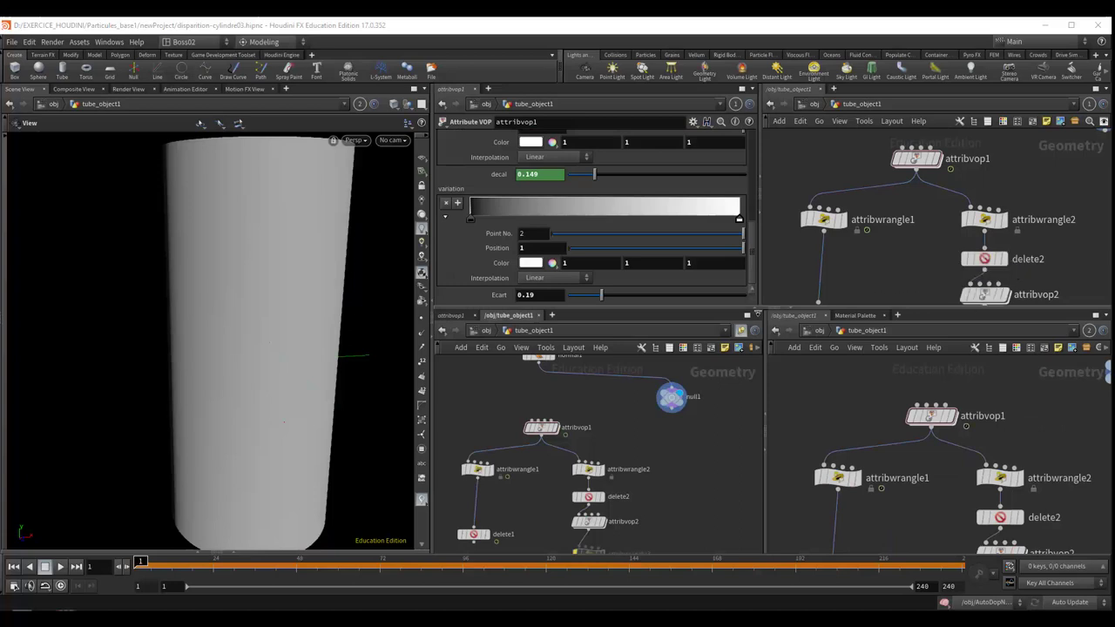
# - Wire a new Attribute VOP, attribvop3, from null1's output by searching 'attr'
pyautogui.moveTo(674, 457); pyautogui.dragTo(615, 455, button='middle')
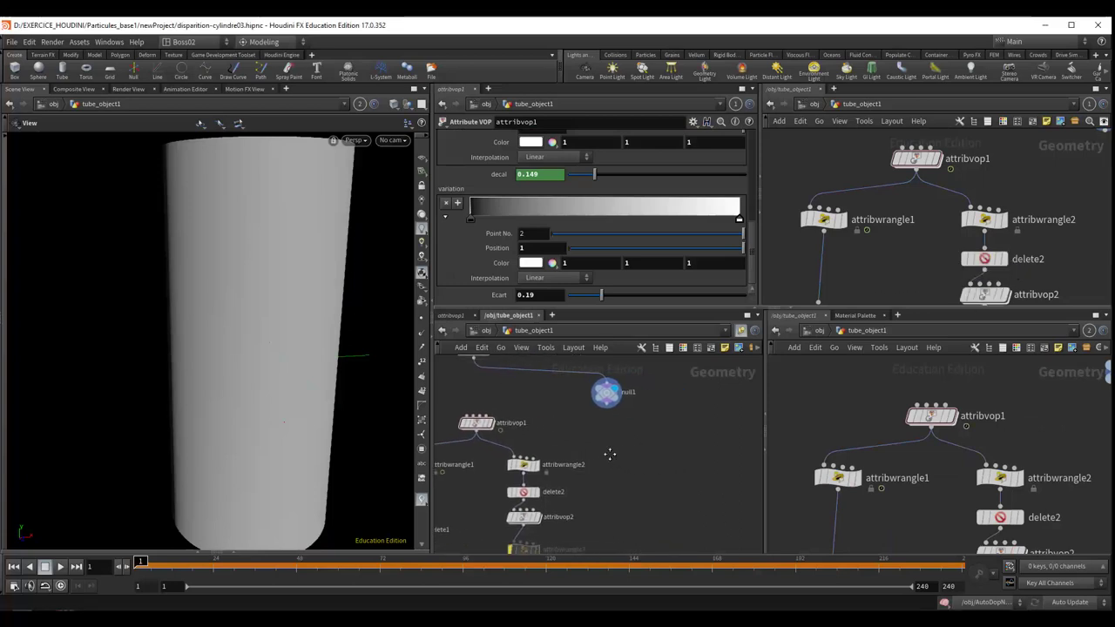
pyautogui.moveTo(619, 420); pyautogui.dragTo(622, 397)
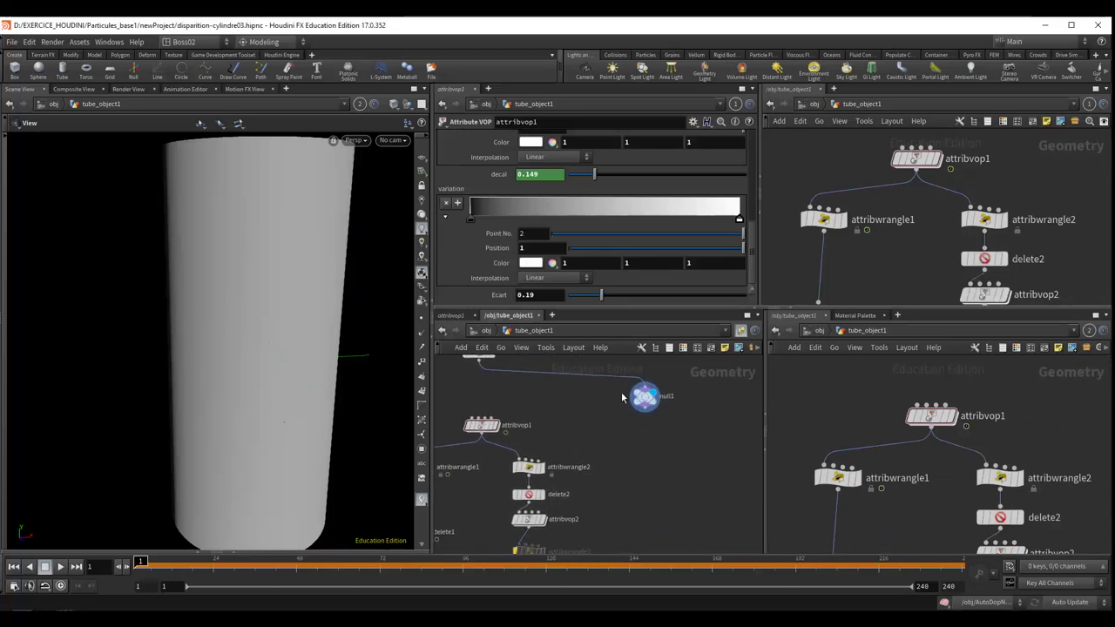
pyautogui.click(646, 410)
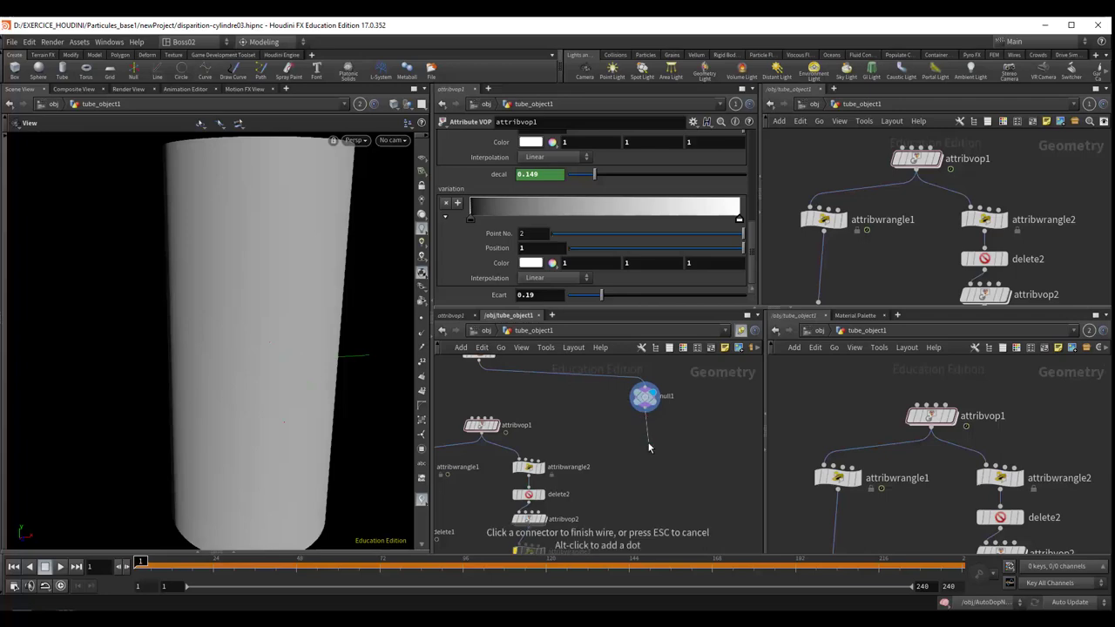
pyautogui.press('Tab')
pyautogui.write('attr')
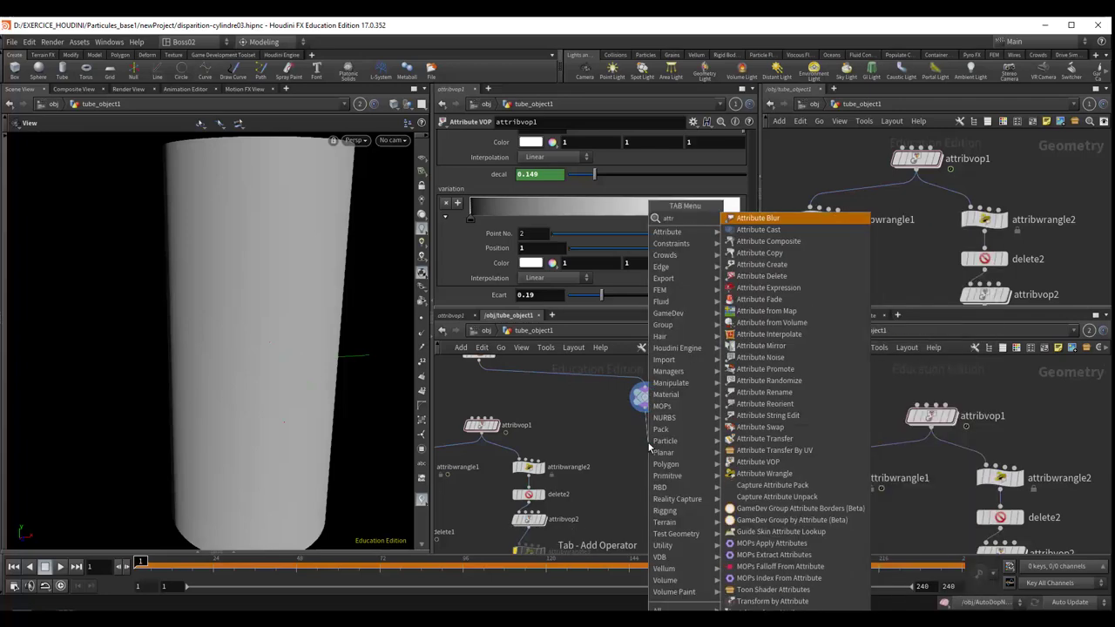
pyautogui.click(786, 462)
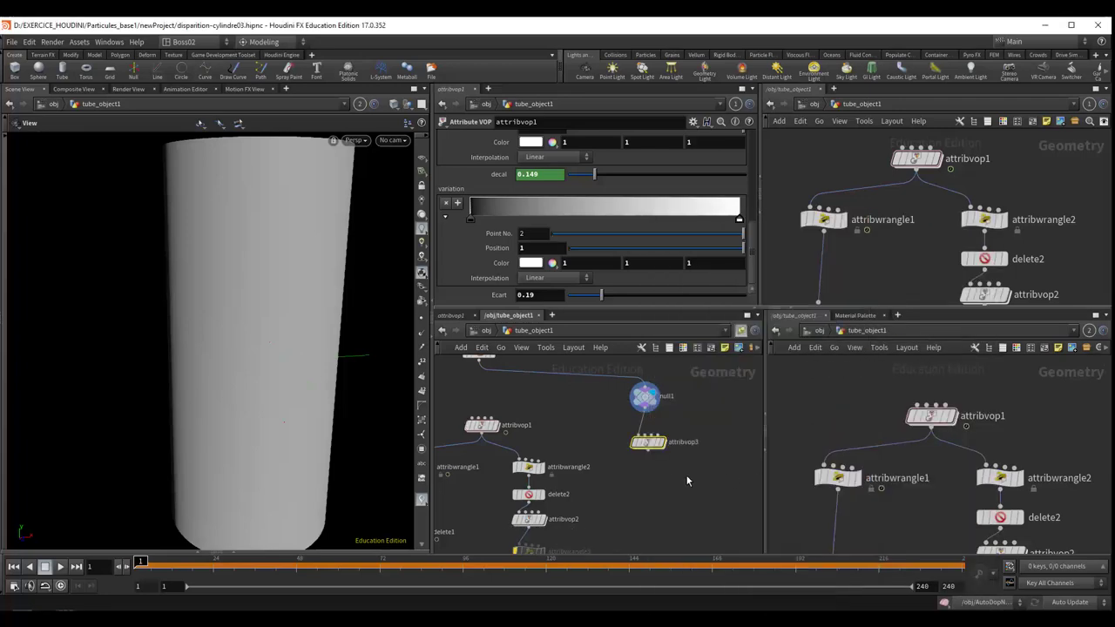
pyautogui.scroll(3, 658, 462)
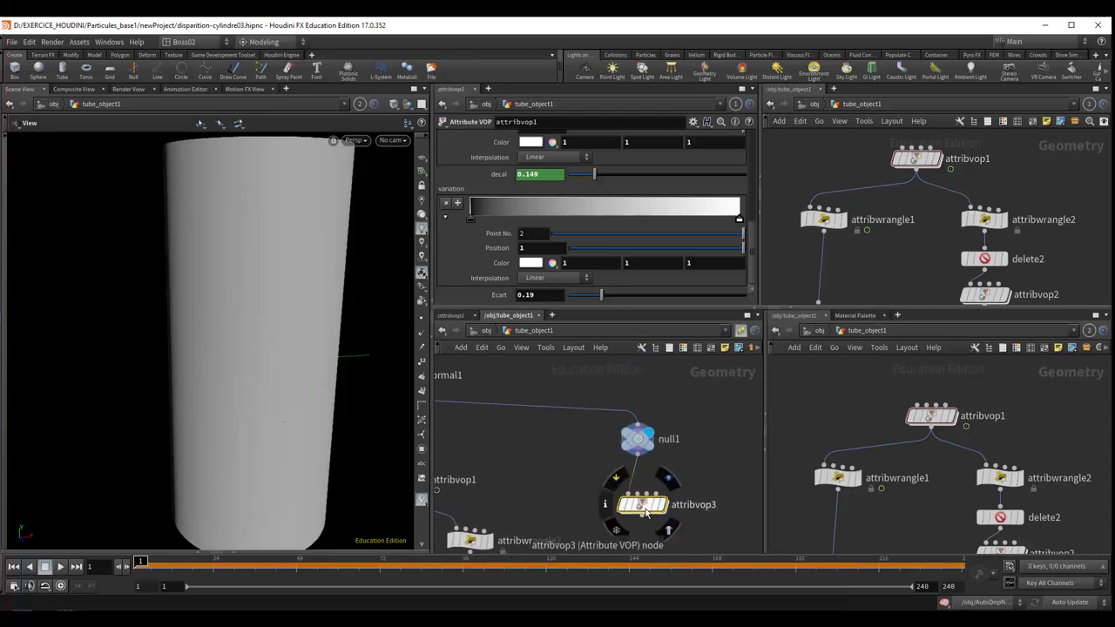
# - Place attribvop3 below null1, dive inside, and enlarge panes to arrange its global and output nodes
pyautogui.click(644, 485)
pyautogui.doubleClick(643, 485)
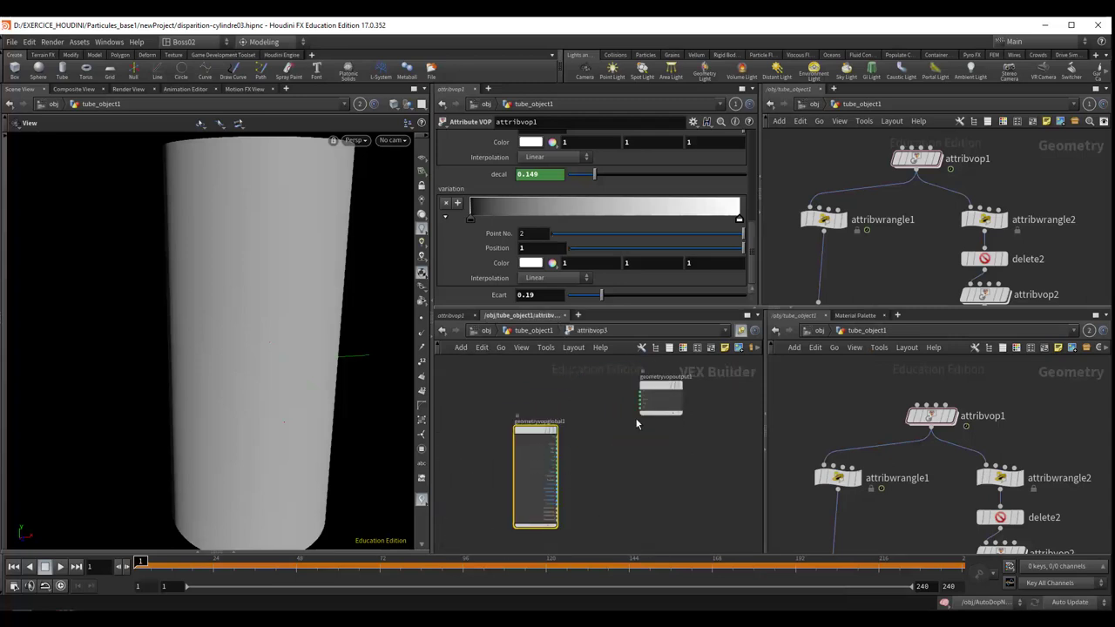
pyautogui.moveTo(659, 397); pyautogui.dragTo(713, 445)
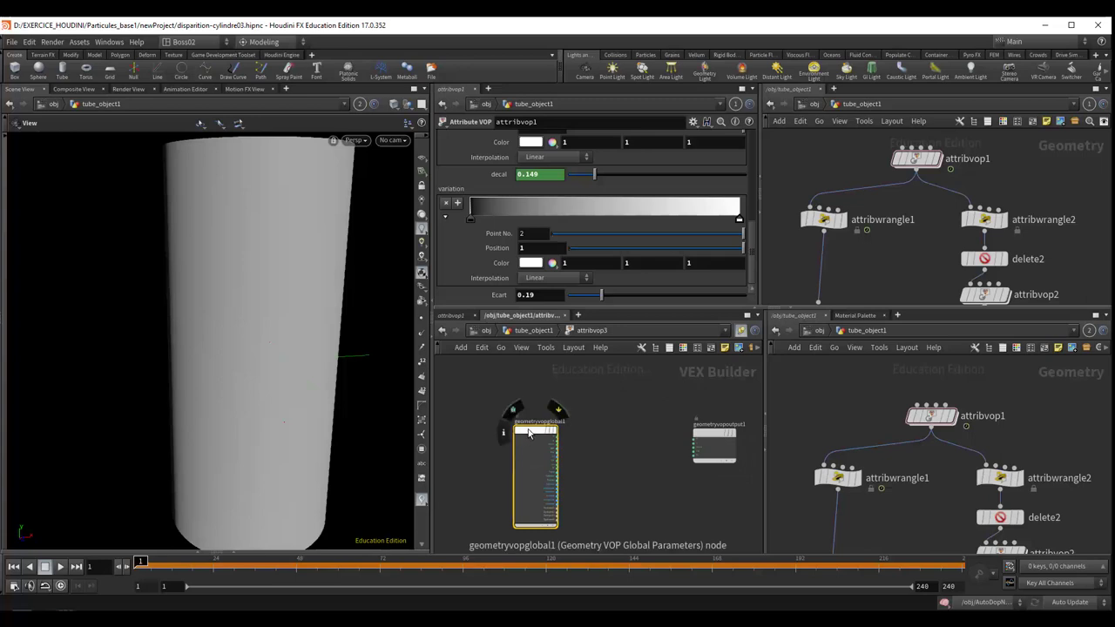
pyautogui.moveTo(528, 433); pyautogui.dragTo(492, 409)
pyautogui.moveTo(702, 441)
pyautogui.mouseDown()
pyautogui.moveTo(707, 421)
pyautogui.moveTo(704, 437)
pyautogui.mouseUp()
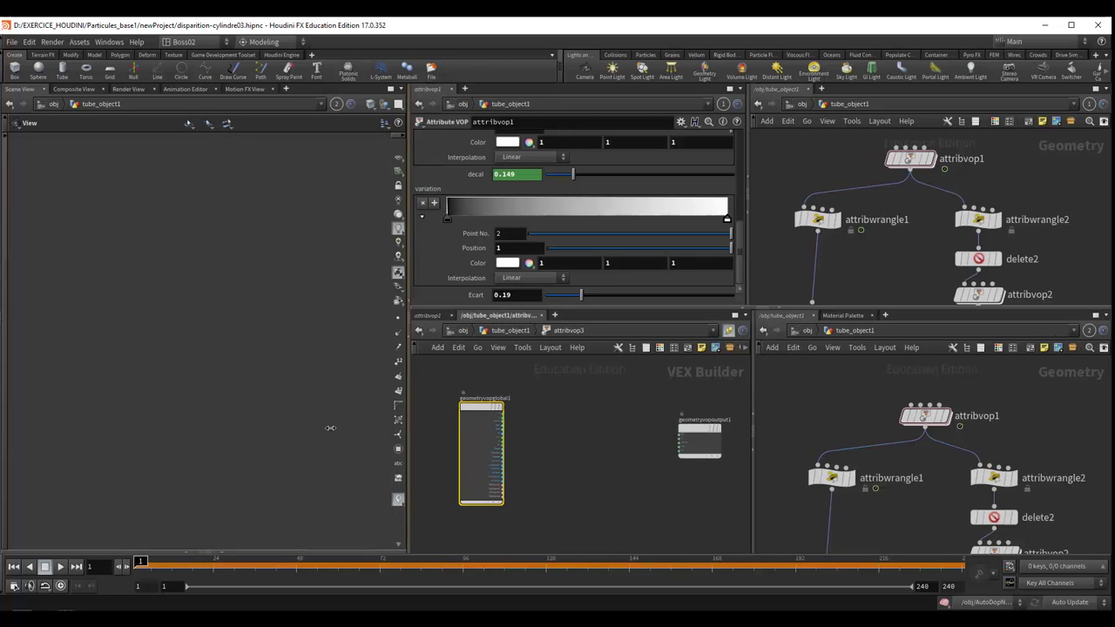
pyautogui.moveTo(432, 418); pyautogui.dragTo(243, 419)
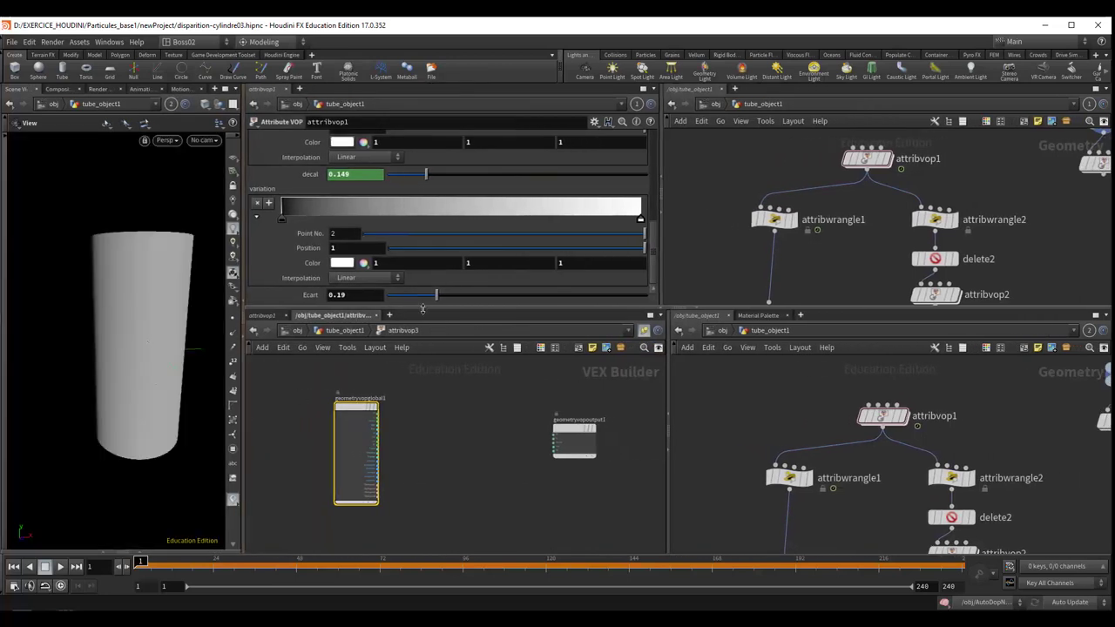
pyautogui.moveTo(427, 309); pyautogui.dragTo(427, 279)
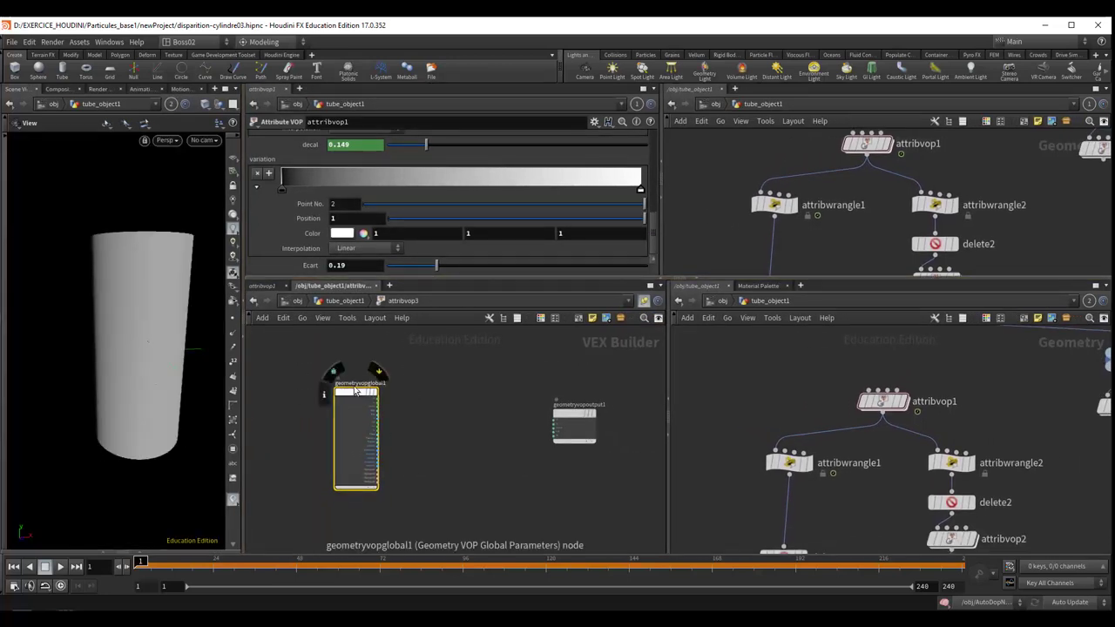
pyautogui.moveTo(356, 393); pyautogui.dragTo(337, 392)
pyautogui.moveTo(552, 419); pyautogui.dragTo(529, 413)
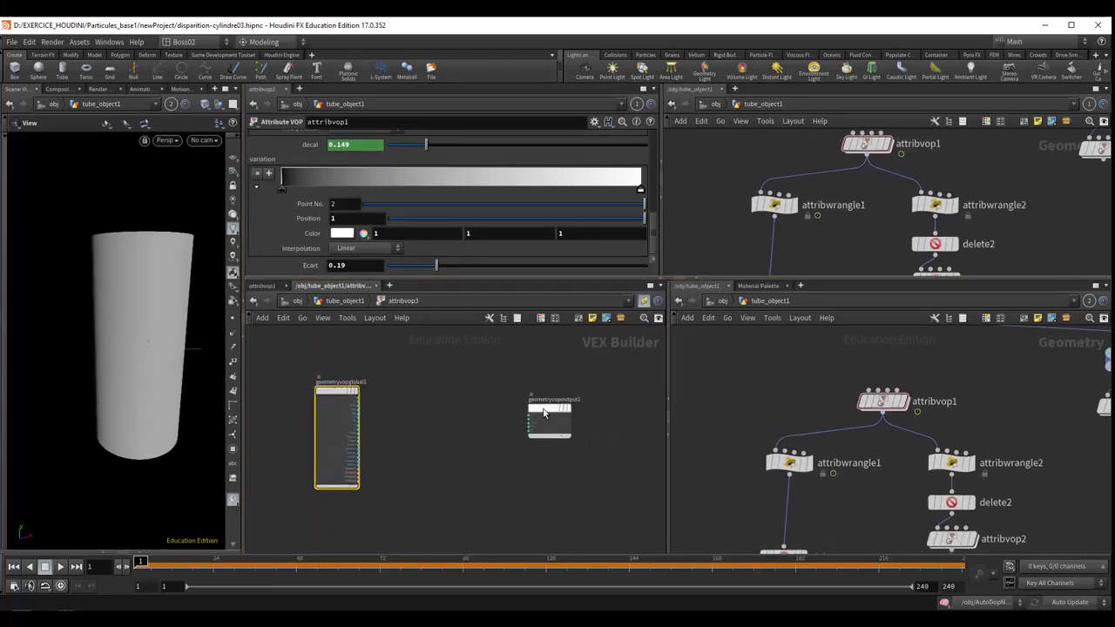
# - Return to tube_object1, re-enter attribvop3, and reposition geometryvopoutput1
pyautogui.click(643, 301)
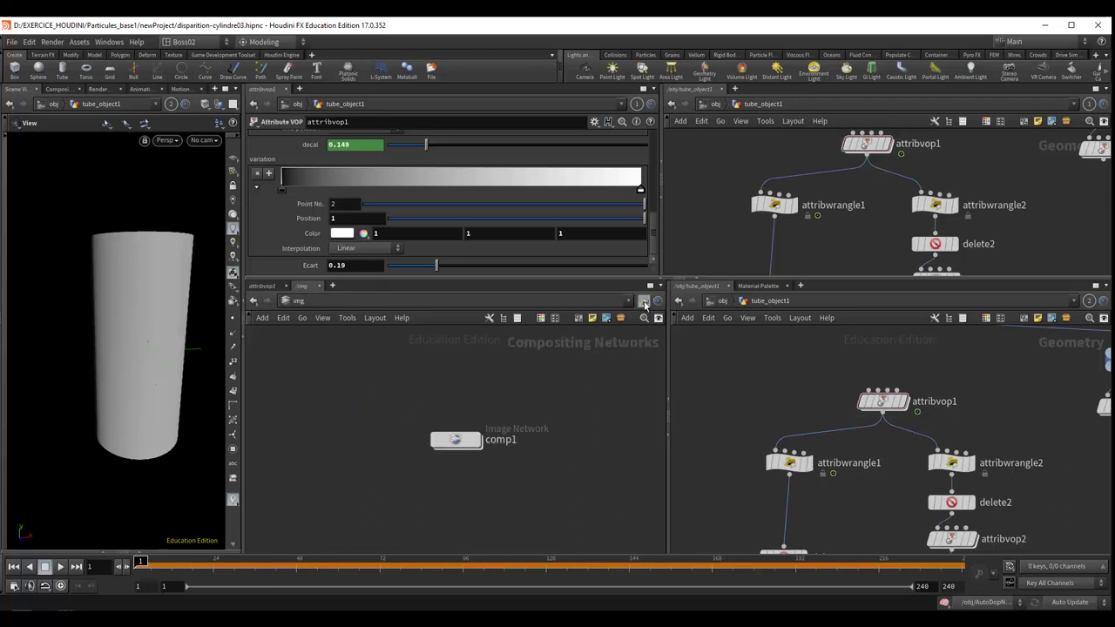
pyautogui.click(645, 302)
pyautogui.click(652, 351)
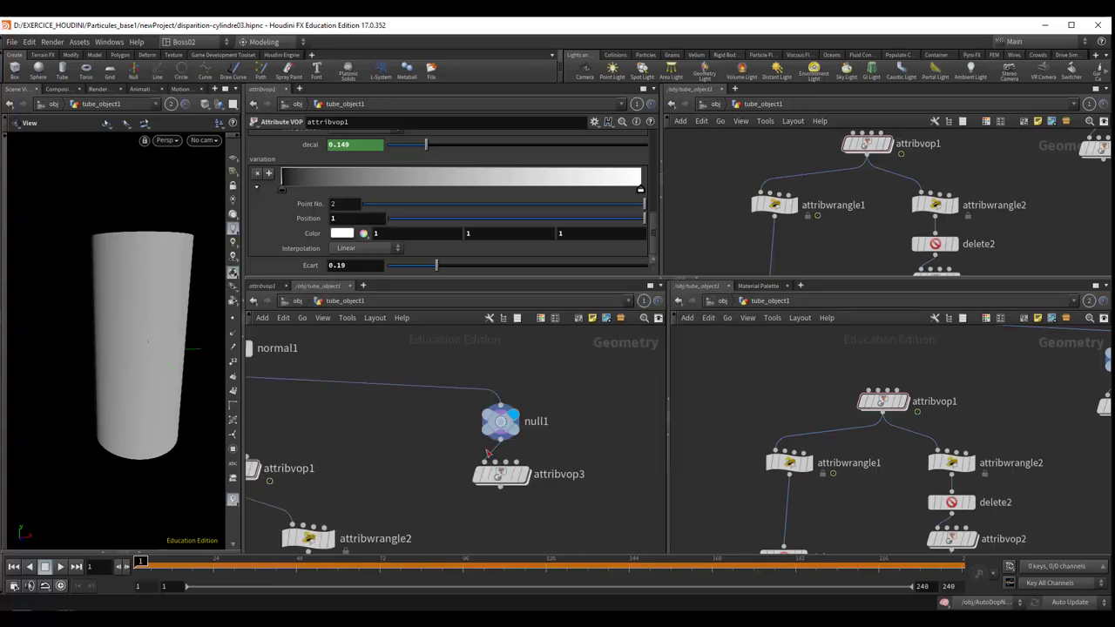
pyautogui.doubleClick(502, 474)
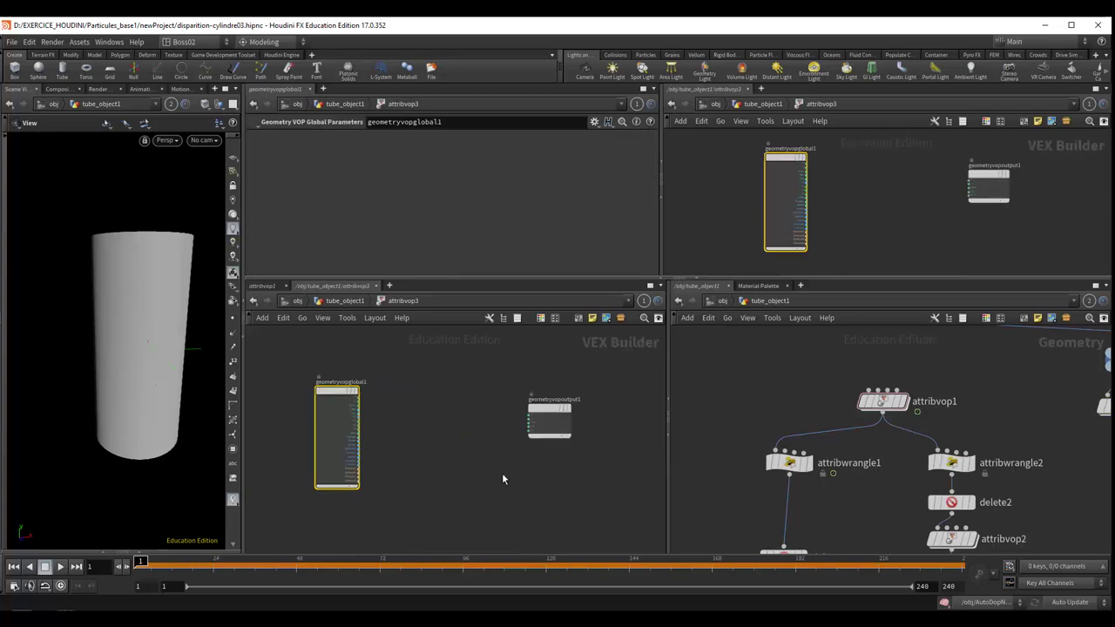
pyautogui.moveTo(548, 414); pyautogui.dragTo(555, 406)
pyautogui.scroll(2, 447, 446)
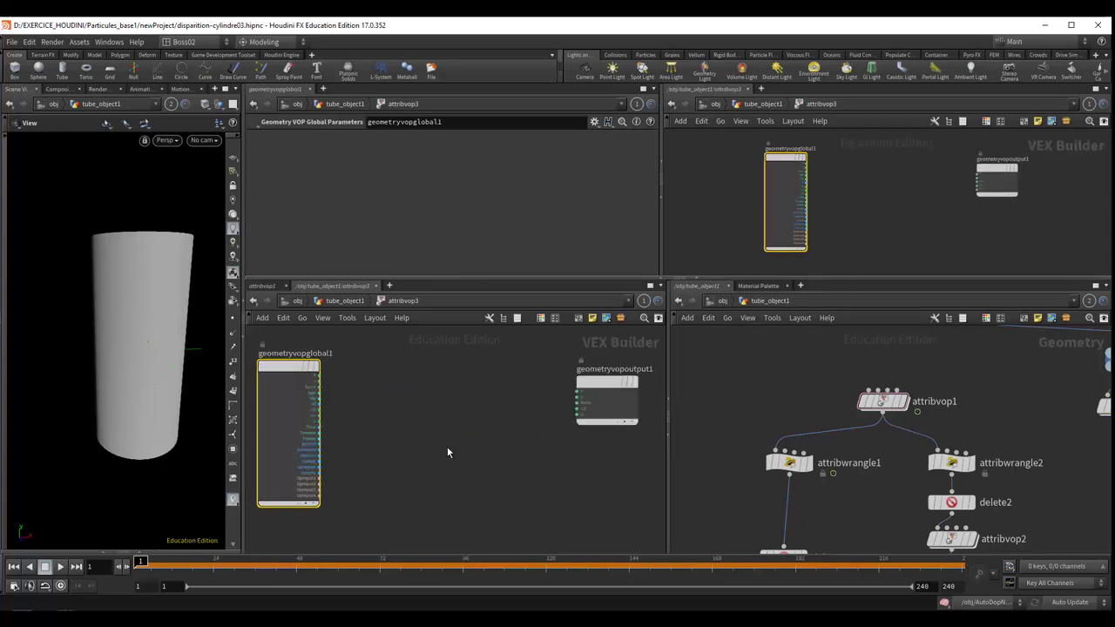
pyautogui.moveTo(623, 392); pyautogui.dragTo(605, 386)
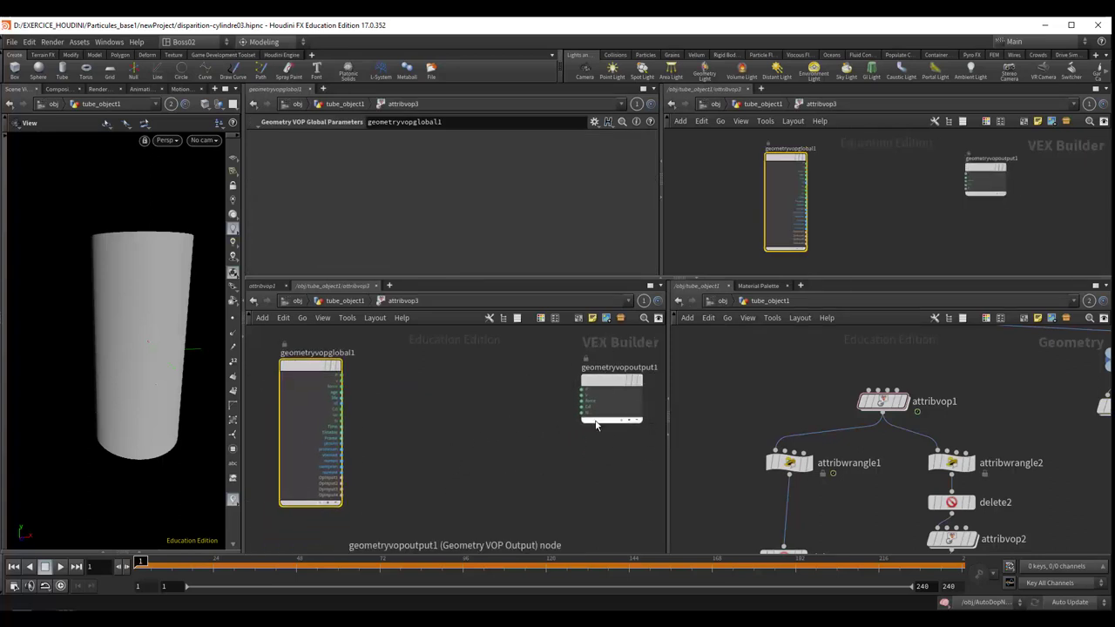
pyautogui.scroll(2, 584, 448)
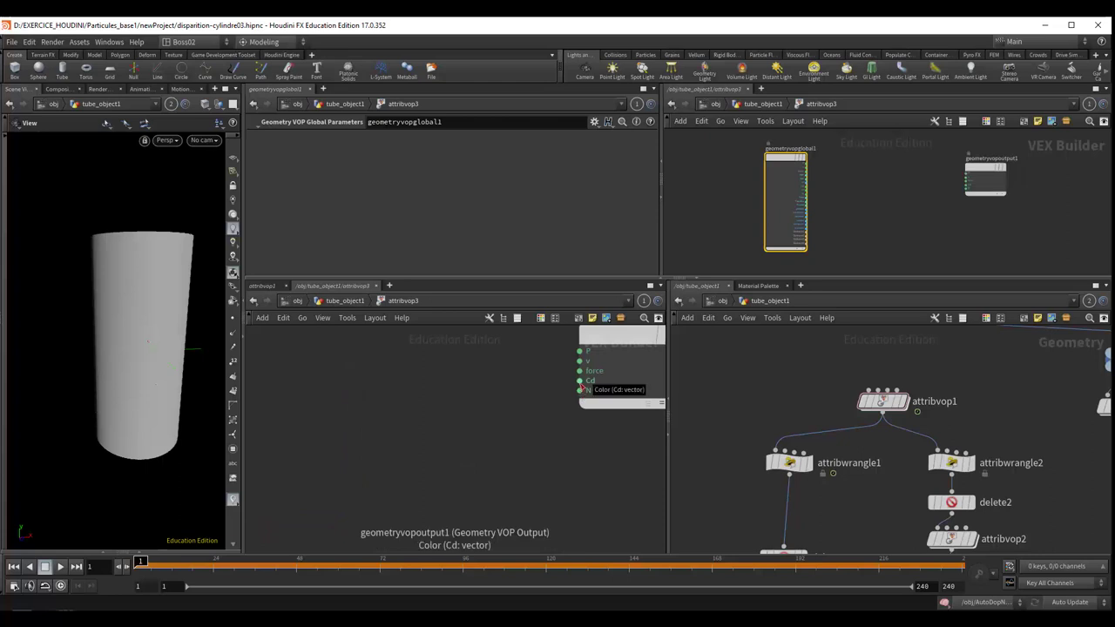
# - Cancel a stray wire from the output's Cd input and bring up the add-node menu
pyautogui.moveTo(580, 384); pyautogui.dragTo(471, 375)
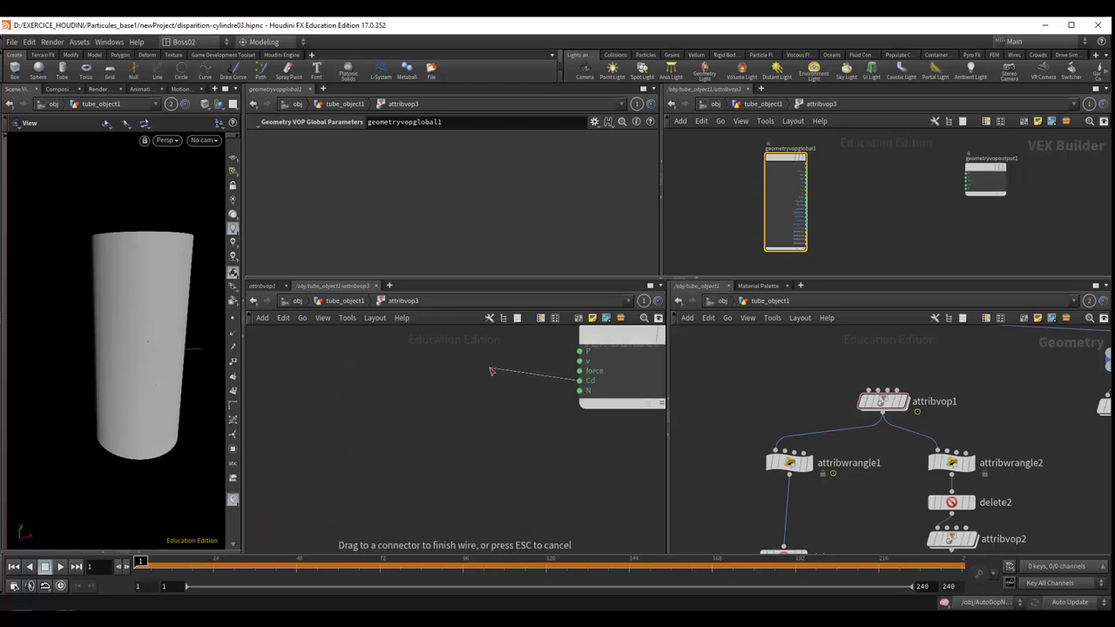
pyautogui.press('Escape')
pyautogui.moveTo(460, 483); pyautogui.dragTo(491, 497, button='middle')
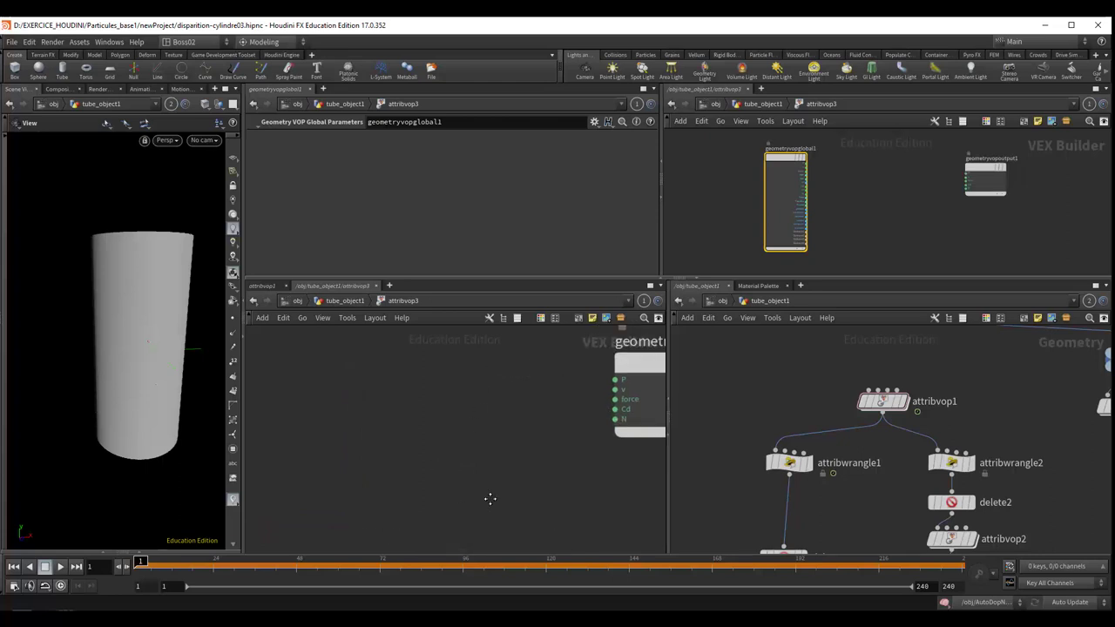
pyautogui.scroll(-1, 502, 472)
pyautogui.scroll(-1, 488, 479)
pyautogui.scroll(-1, 435, 475)
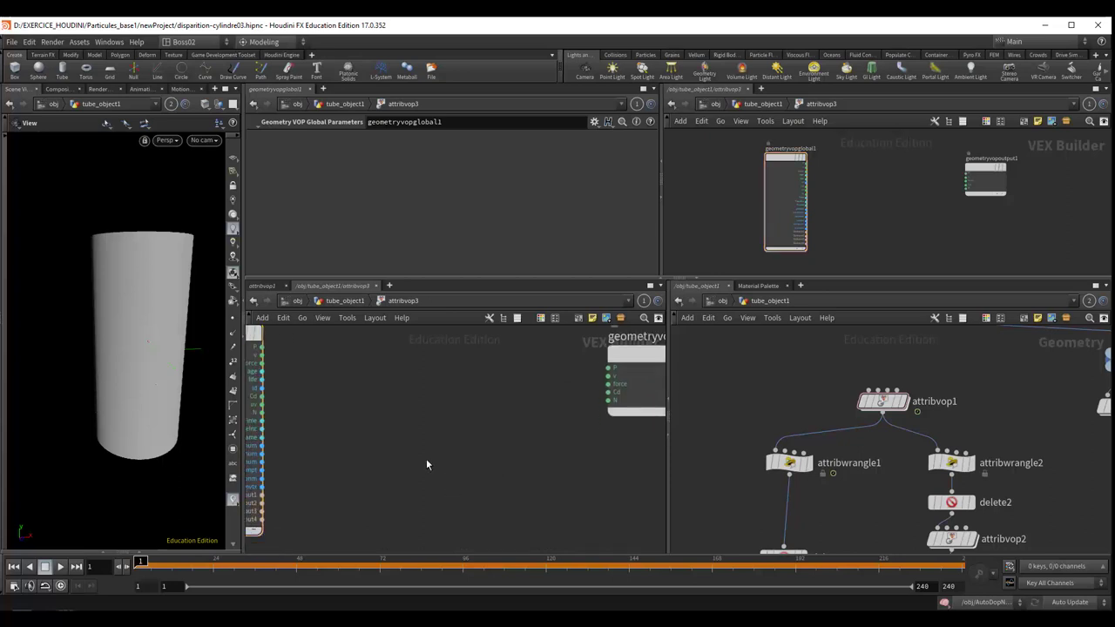
pyautogui.press('Tab')
# - Add a Ramp Parameter node, ramp1, feeding Cd and open its 0.169903 key's colour
pyautogui.write('ramp')
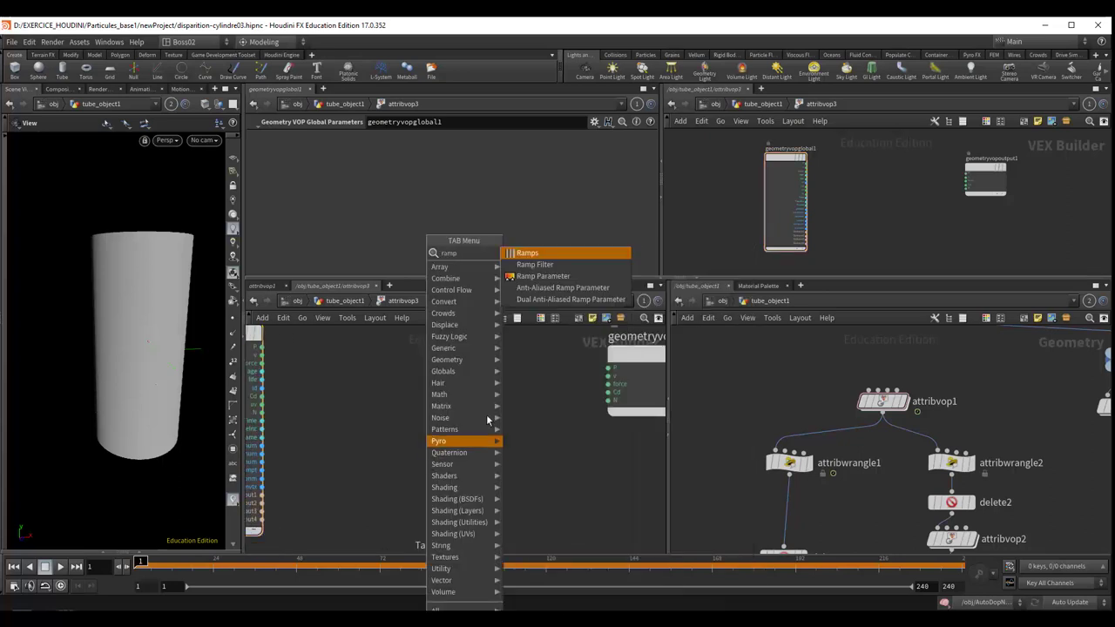
pyautogui.click(559, 275)
pyautogui.click(478, 381)
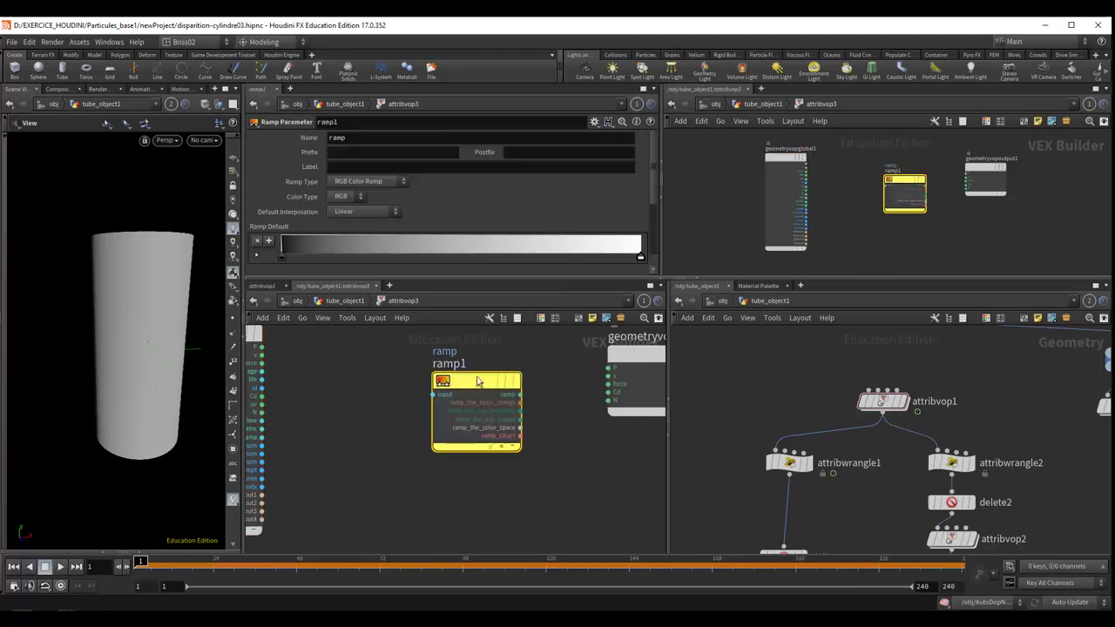
pyautogui.moveTo(474, 380)
pyautogui.mouseDown()
pyautogui.moveTo(485, 352)
pyautogui.moveTo(608, 392)
pyautogui.mouseUp()
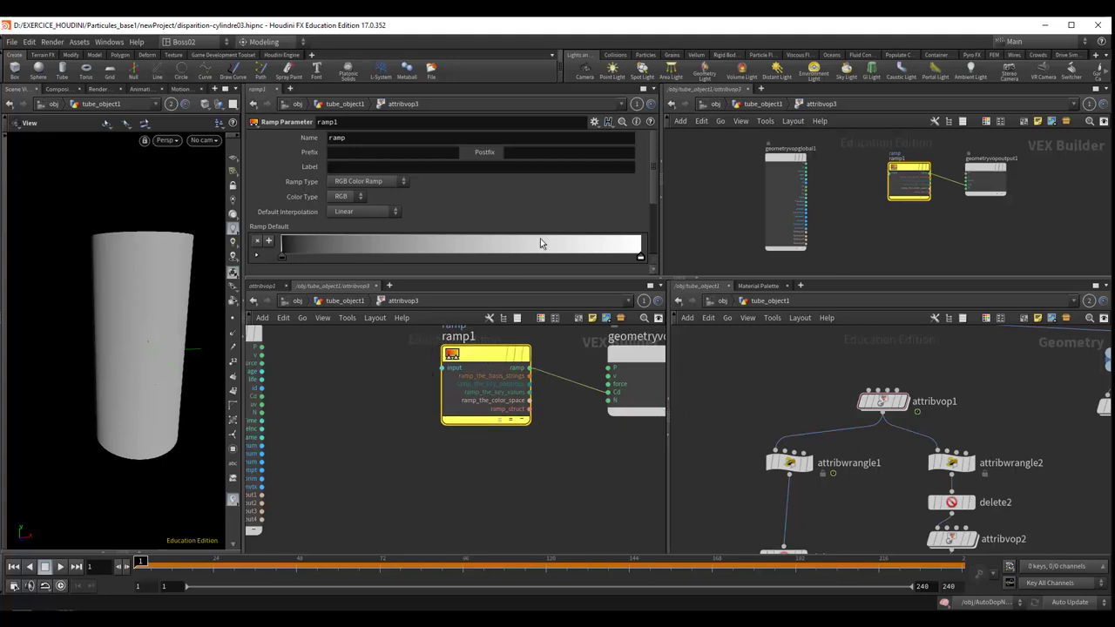
pyautogui.scroll(-2, 640, 198)
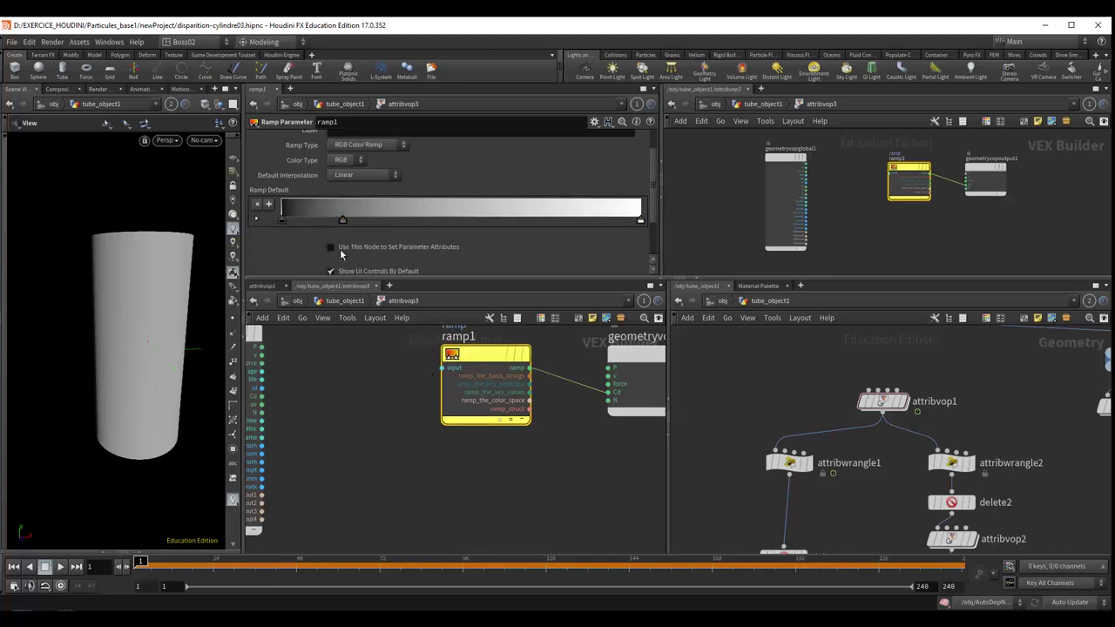
pyautogui.click(257, 220)
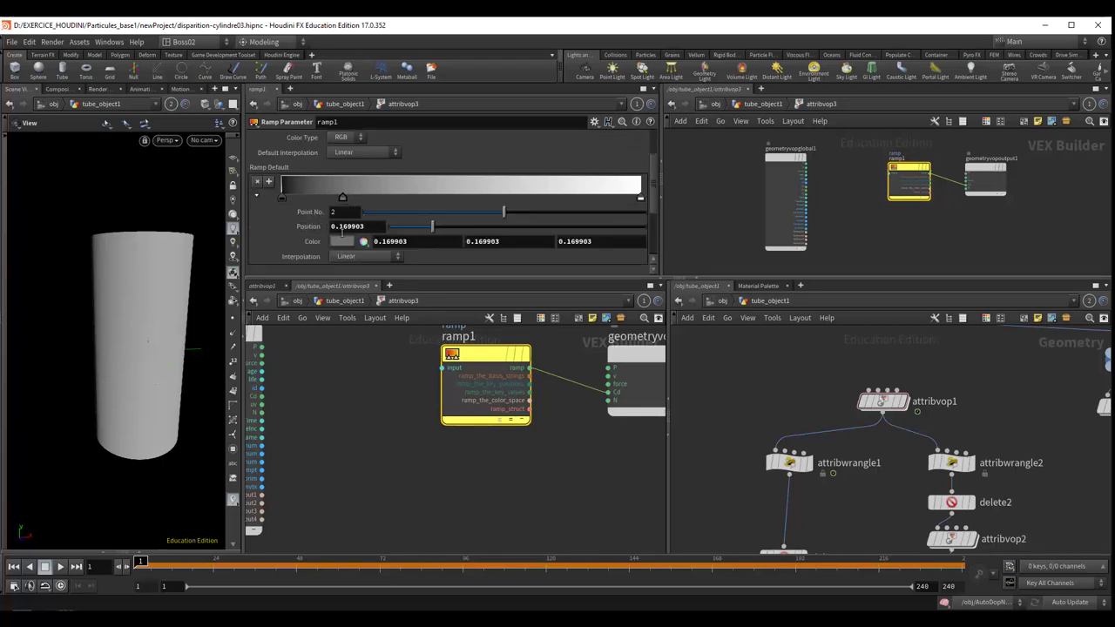
pyautogui.click(340, 243)
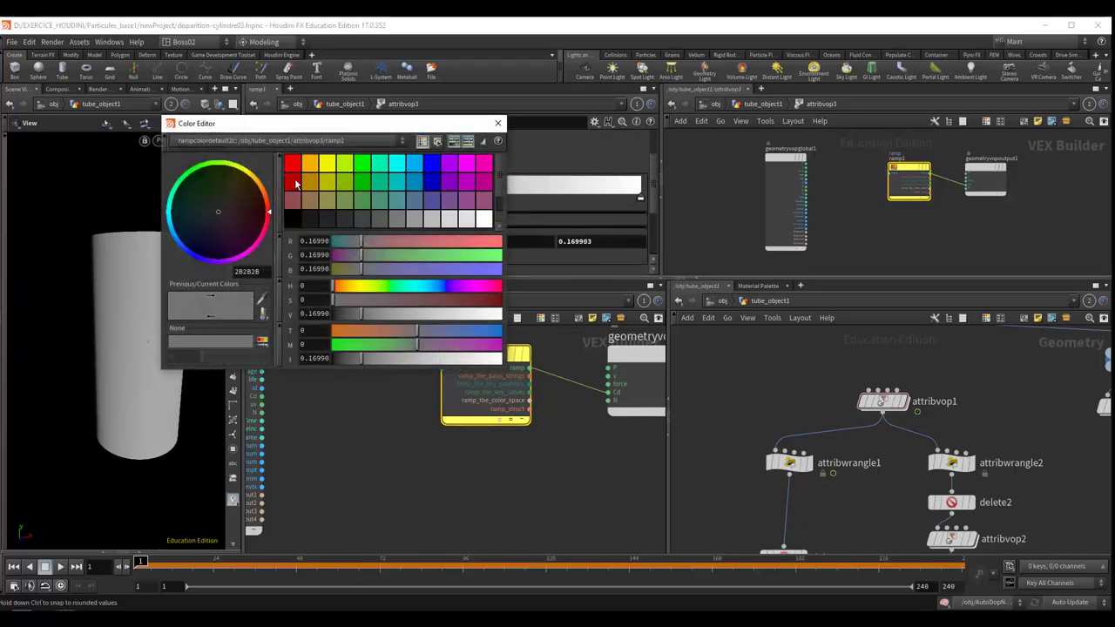
# - Make the first ramp key red and the middle key green
pyautogui.click(295, 184)
pyautogui.click(498, 123)
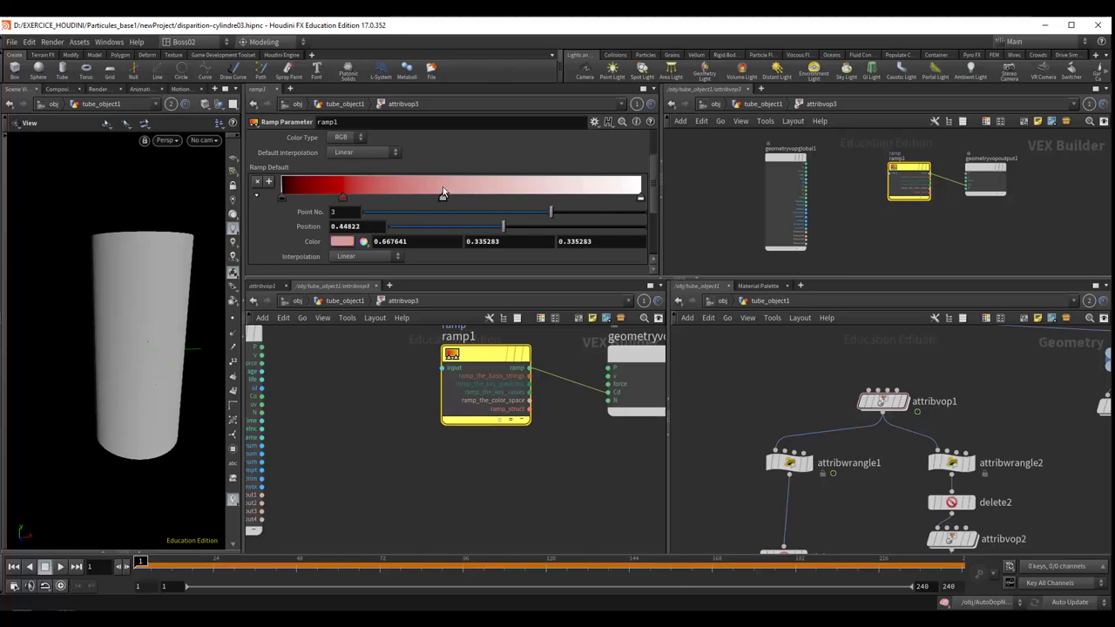
pyautogui.click(342, 242)
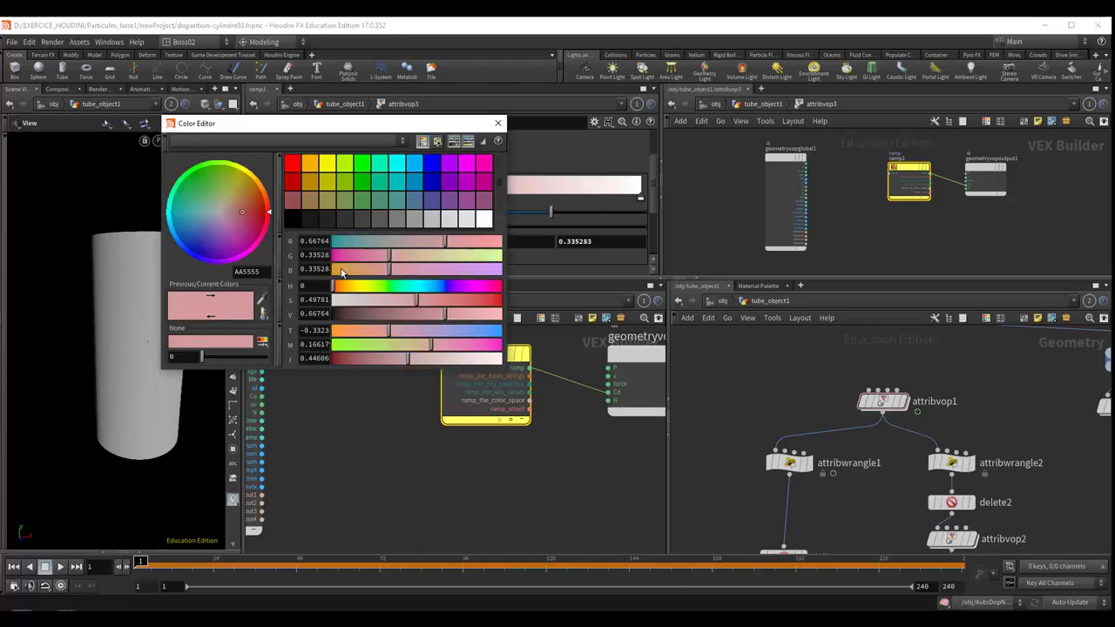
pyautogui.click(363, 183)
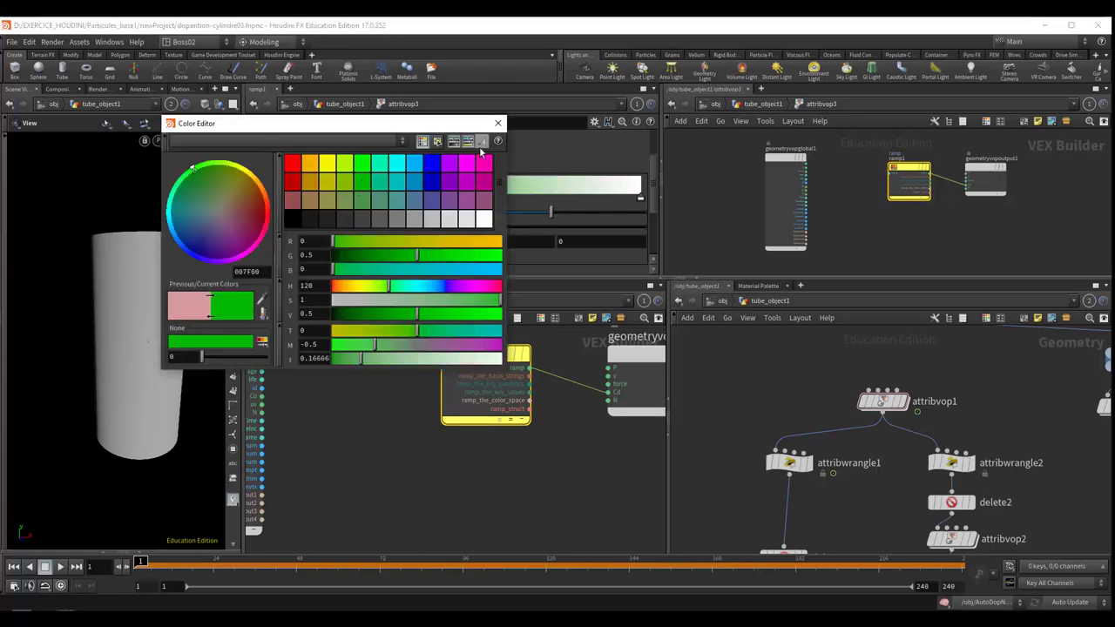
pyautogui.click(498, 123)
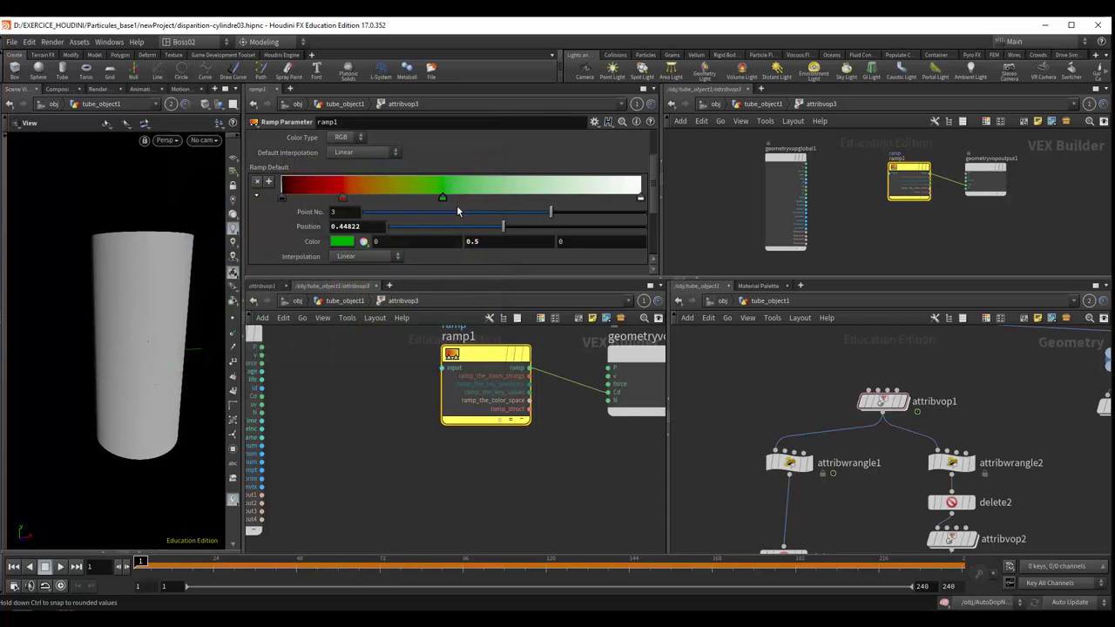
# - Add a pale yellow key near the ramp's right end
pyautogui.click(558, 196)
pyautogui.click(340, 244)
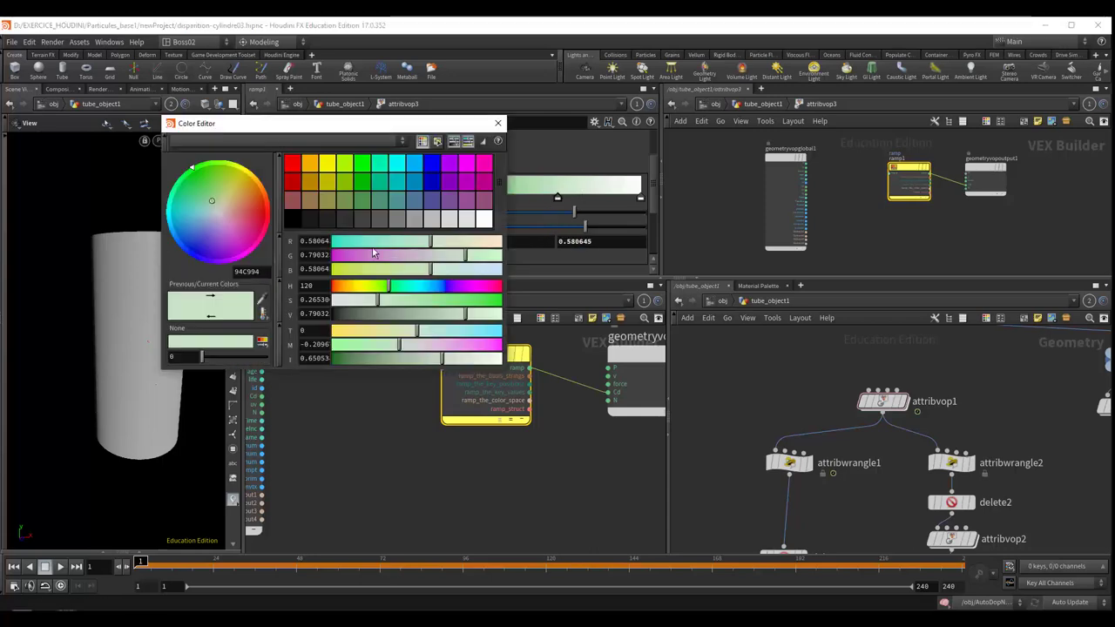
pyautogui.click(327, 180)
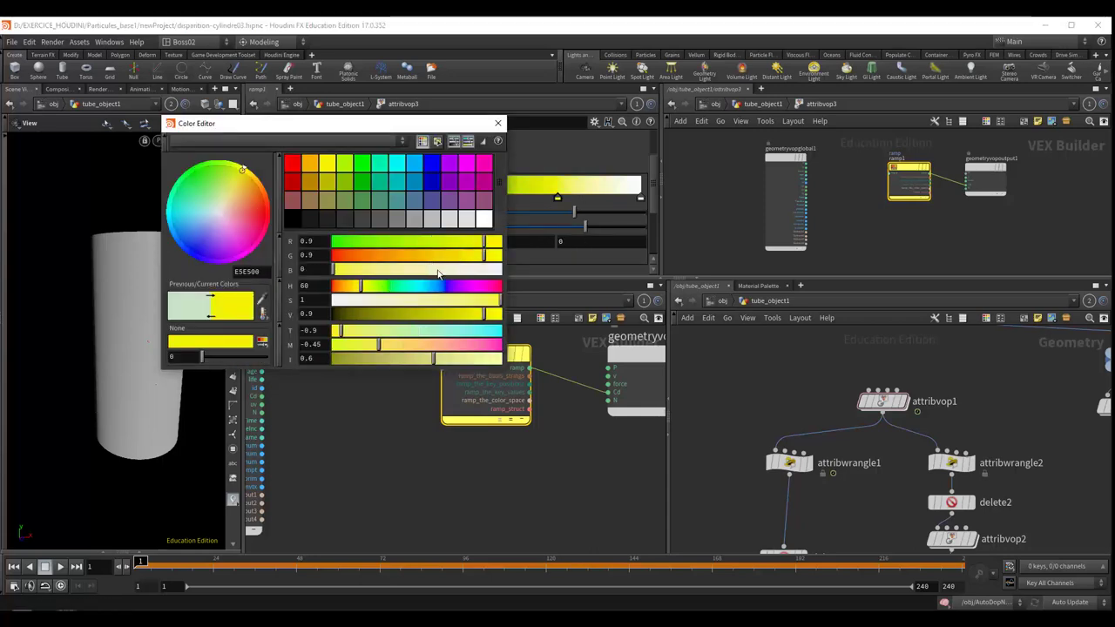
pyautogui.moveTo(414, 277); pyautogui.dragTo(431, 270)
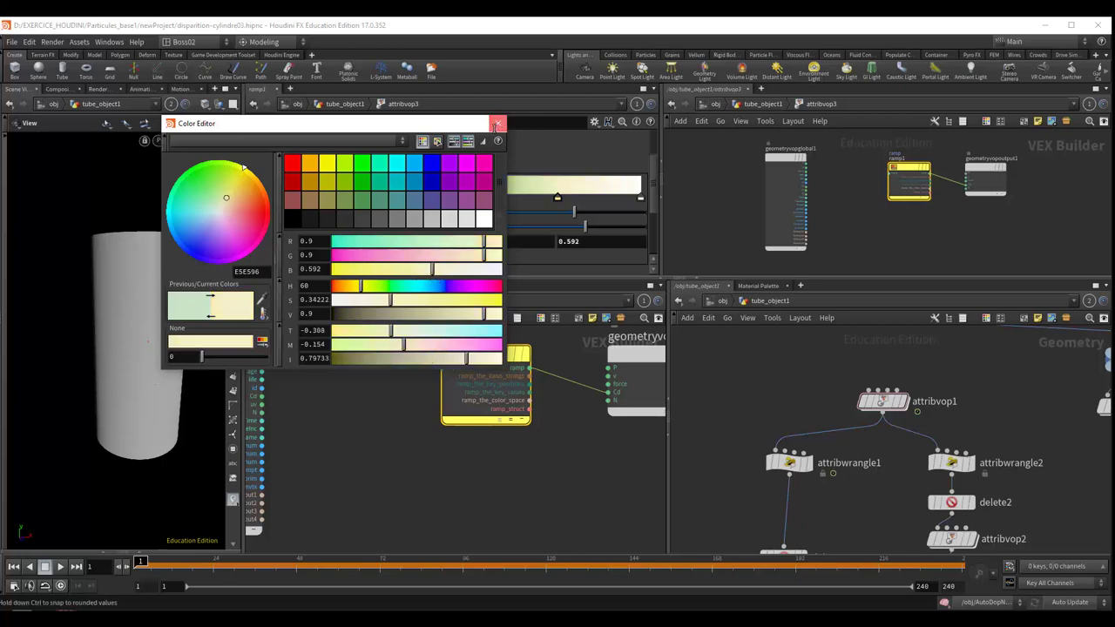
pyautogui.click(497, 123)
# - Shift the red key right and move the green key to about 0.47, turning it dark blue
pyautogui.moveTo(343, 199); pyautogui.dragTo(351, 198)
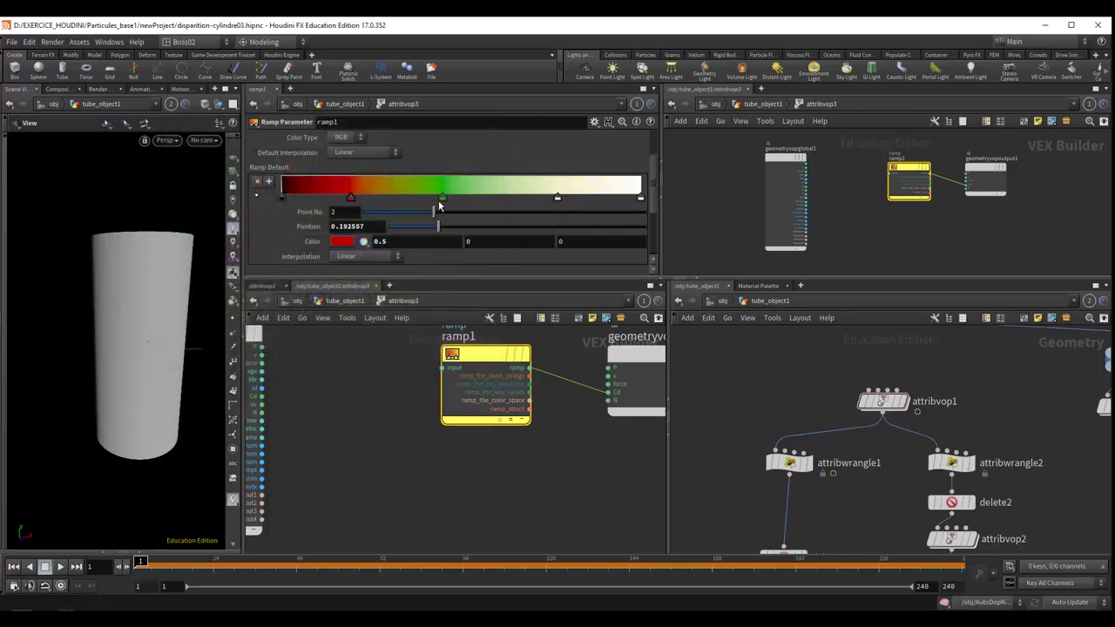
pyautogui.moveTo(442, 199); pyautogui.dragTo(449, 199)
pyautogui.click(349, 244)
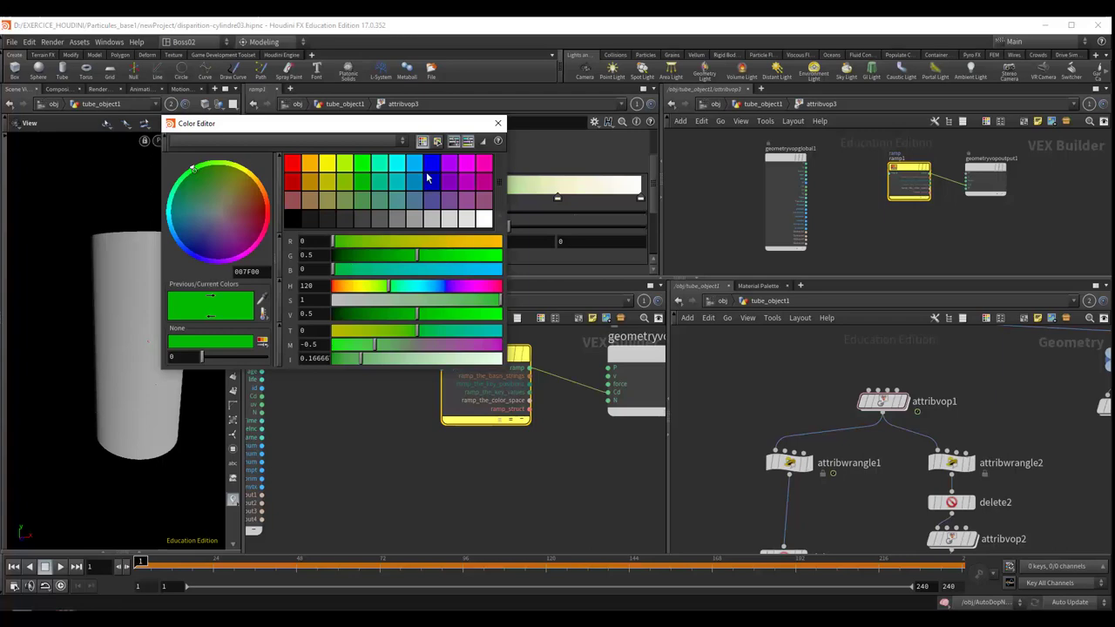
pyautogui.click(411, 183)
pyautogui.click(497, 123)
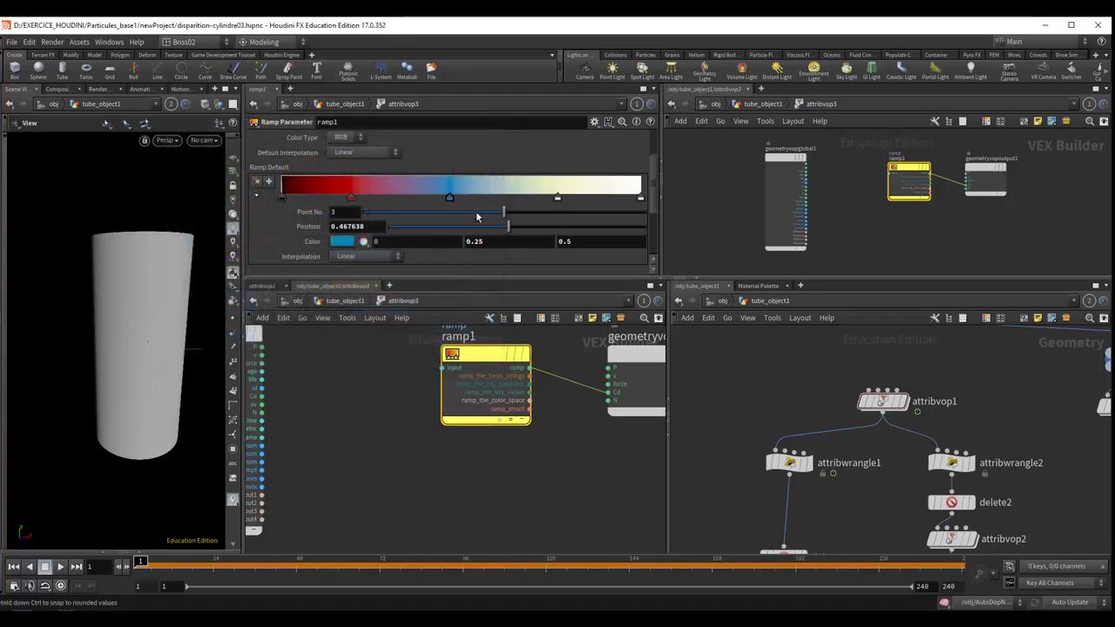
# - Reselect the red key and set its position to 0.18932
pyautogui.click(349, 199)
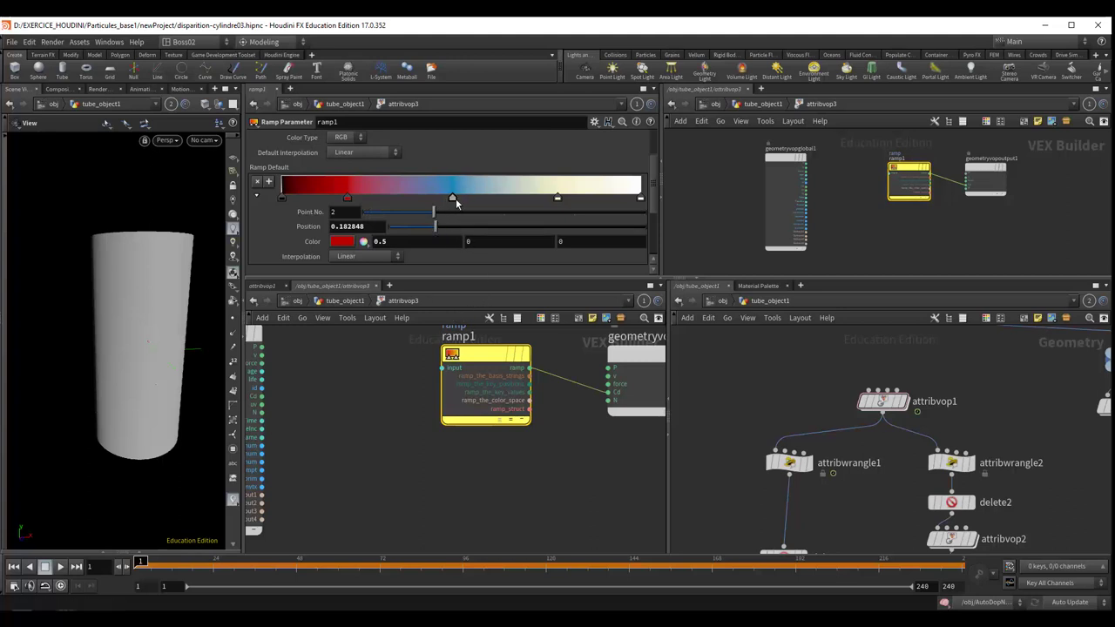
pyautogui.click(456, 203)
pyautogui.click(346, 200)
pyautogui.moveTo(345, 201); pyautogui.dragTo(350, 203)
pyautogui.moveTo(350, 375); pyautogui.dragTo(351, 427, button='middle')
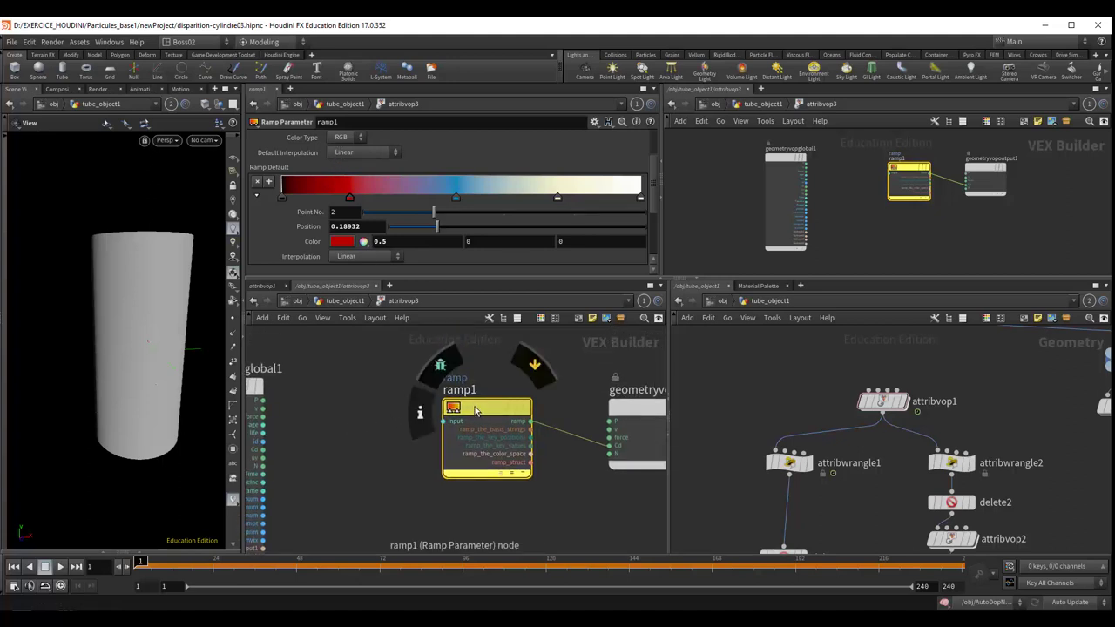
# - Rename the ramp parameter node from ramp1 to color_final
pyautogui.moveTo(352, 124); pyautogui.dragTo(290, 131)
pyautogui.write('color_fl')
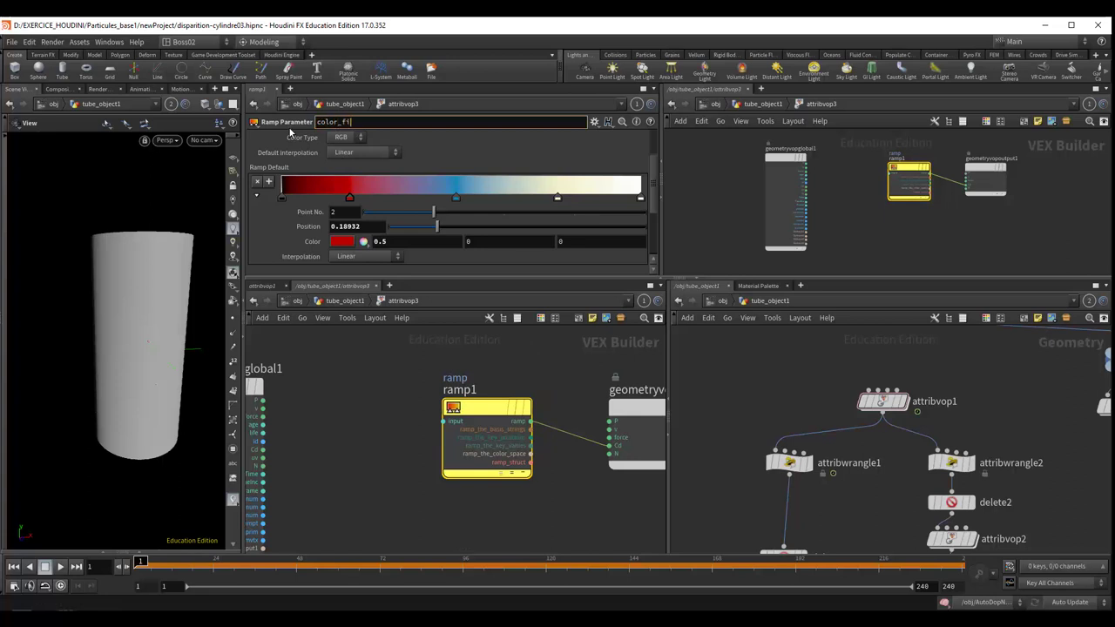
pyautogui.write('inal')
pyautogui.press('Return')
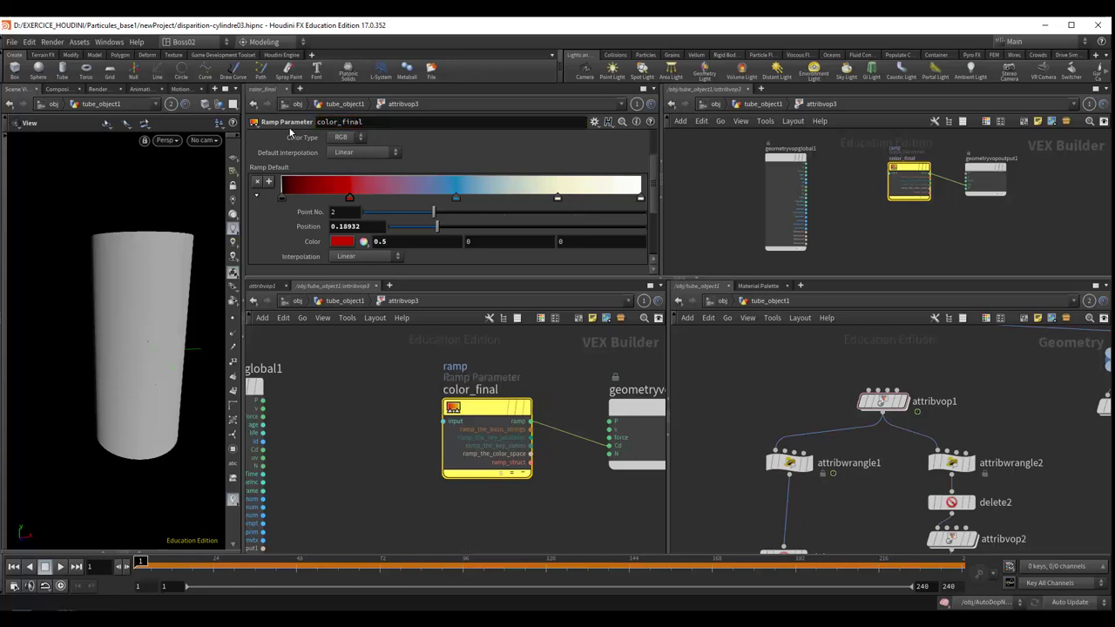
# - Spread the output, color_final and geometryvopglobal1 nodes further apart in the VEX network
pyautogui.moveTo(632, 410); pyautogui.dragTo(619, 391)
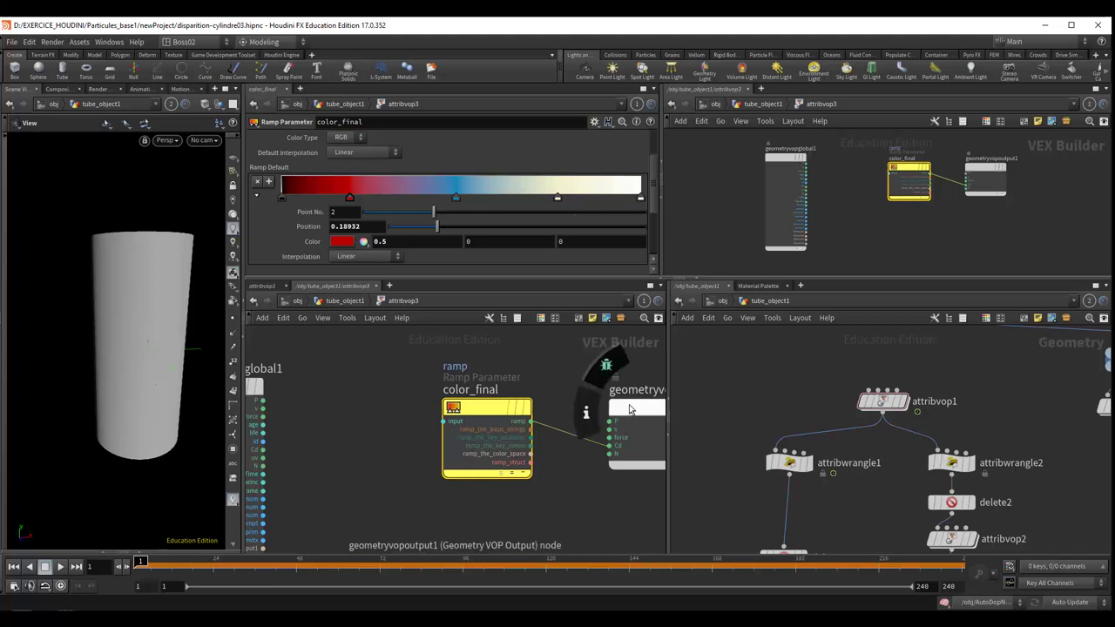
pyautogui.moveTo(533, 473)
pyautogui.mouseDown(button='middle')
pyautogui.moveTo(600, 488)
pyautogui.moveTo(577, 471)
pyautogui.mouseUp(button='middle')
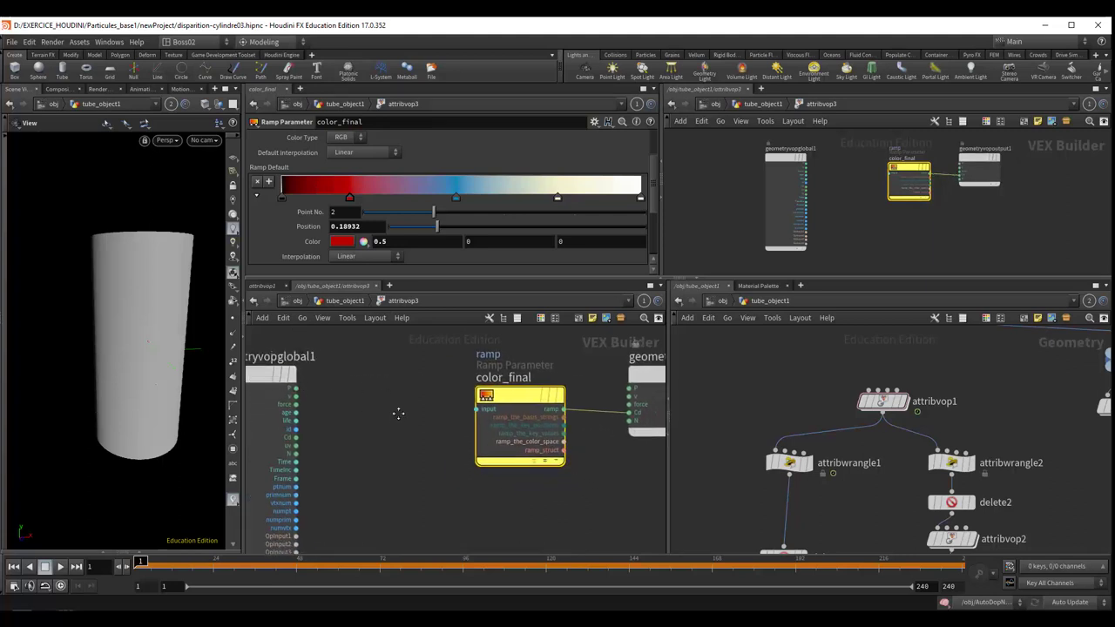
pyautogui.moveTo(396, 414); pyautogui.dragTo(421, 402, button='middle')
pyautogui.moveTo(556, 392); pyautogui.dragTo(570, 389)
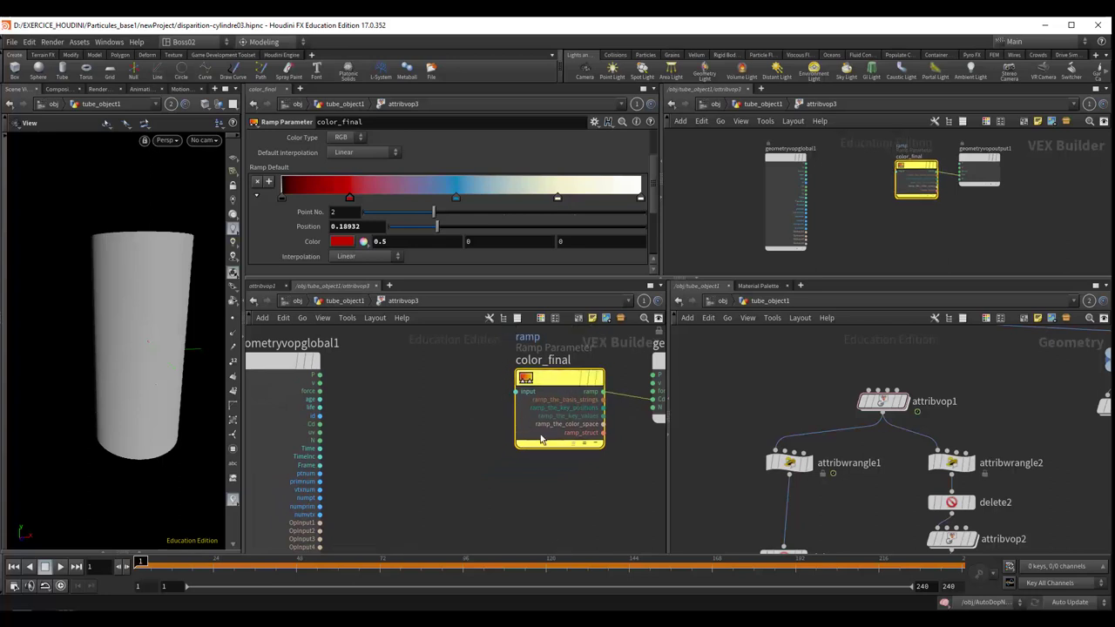
pyautogui.moveTo(262, 363); pyautogui.dragTo(248, 366)
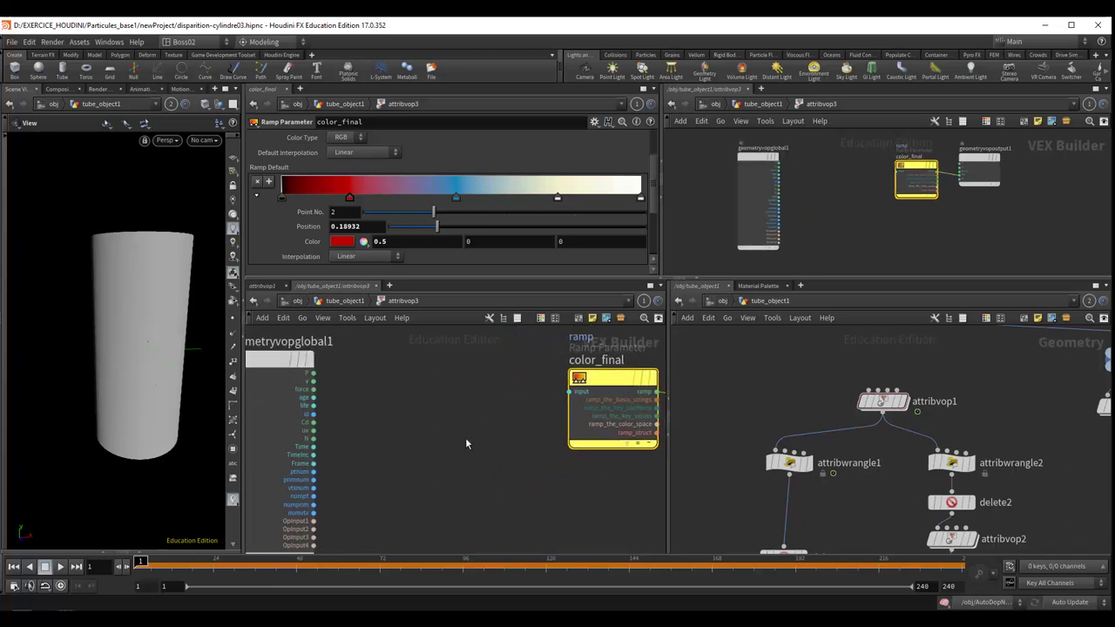
pyautogui.moveTo(465, 437)
pyautogui.mouseDown(button='middle')
pyautogui.moveTo(468, 413)
pyautogui.moveTo(477, 427)
pyautogui.mouseUp(button='middle')
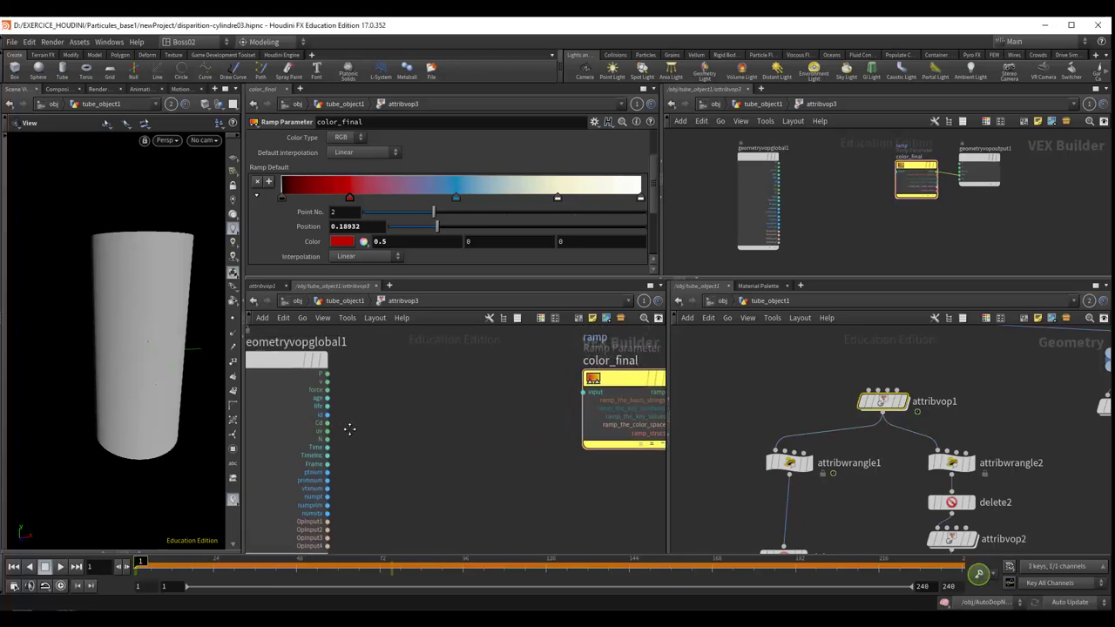
# - Wire geometryvopglobal1's P into color_final, then display attribvop3's result on the cylinder
pyautogui.moveTo(357, 414); pyautogui.dragTo(348, 428, button='middle')
pyautogui.moveTo(315, 366)
pyautogui.mouseDown()
pyautogui.moveTo(571, 383)
pyautogui.moveTo(598, 366)
pyautogui.mouseUp()
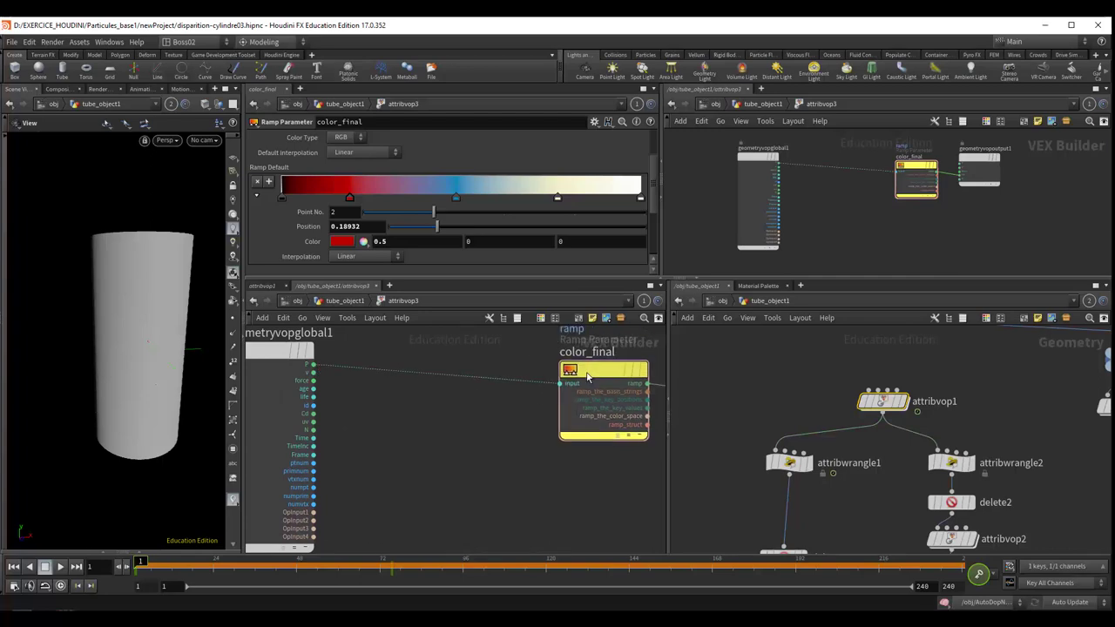
pyautogui.click(343, 302)
pyautogui.moveTo(585, 469); pyautogui.dragTo(608, 424, button='middle')
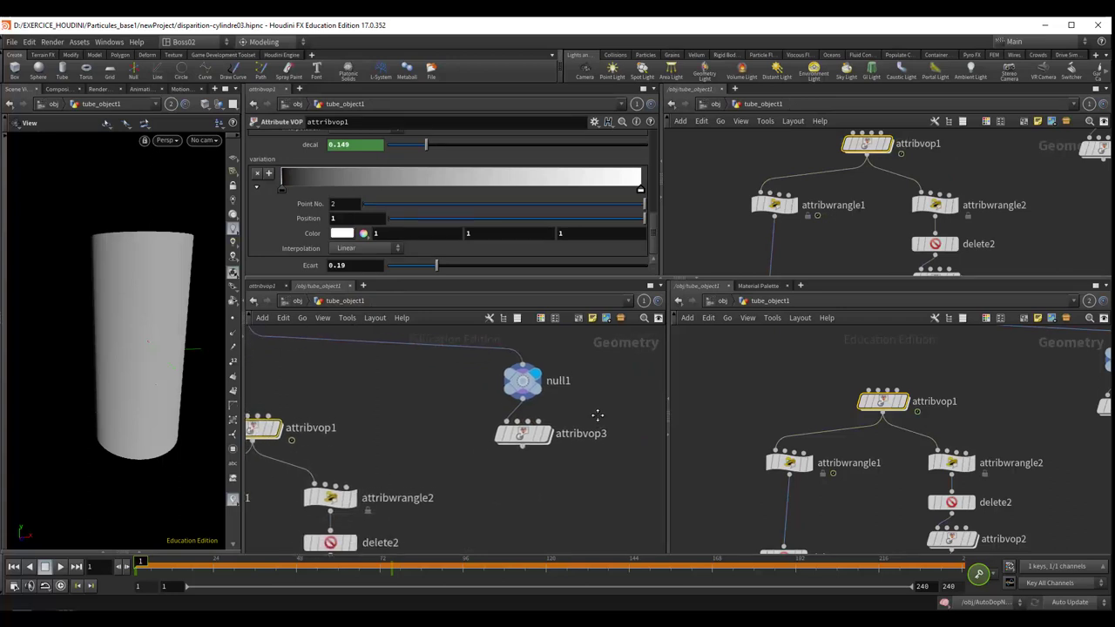
pyautogui.click(548, 432)
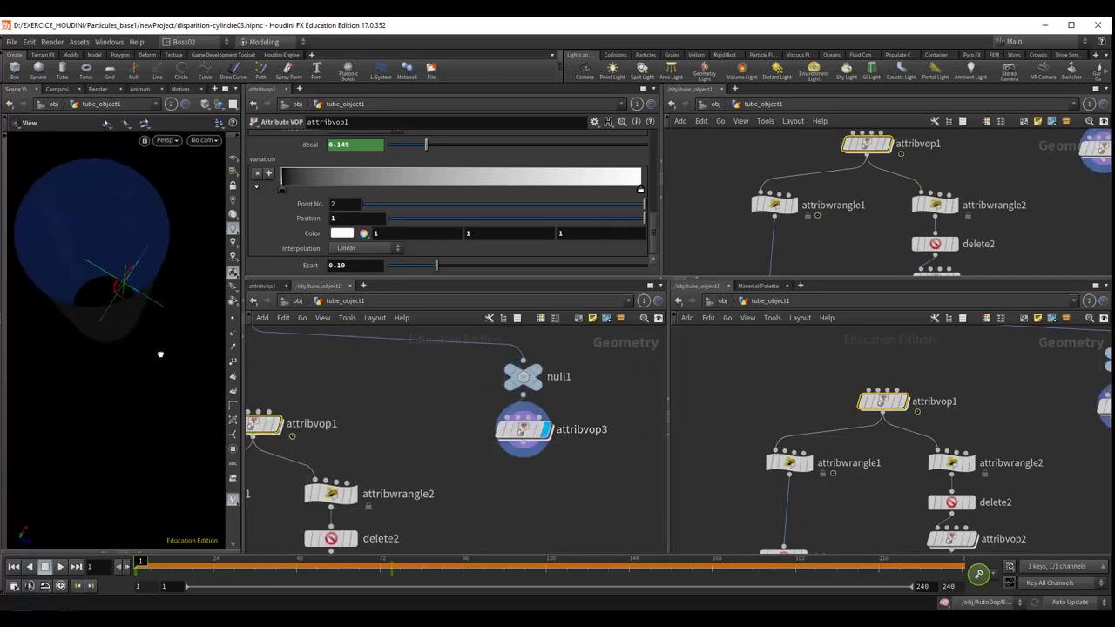
pyautogui.keyDown('alt'); pyautogui.moveTo(131, 341); pyautogui.dragTo(129, 333); pyautogui.keyUp('alt')
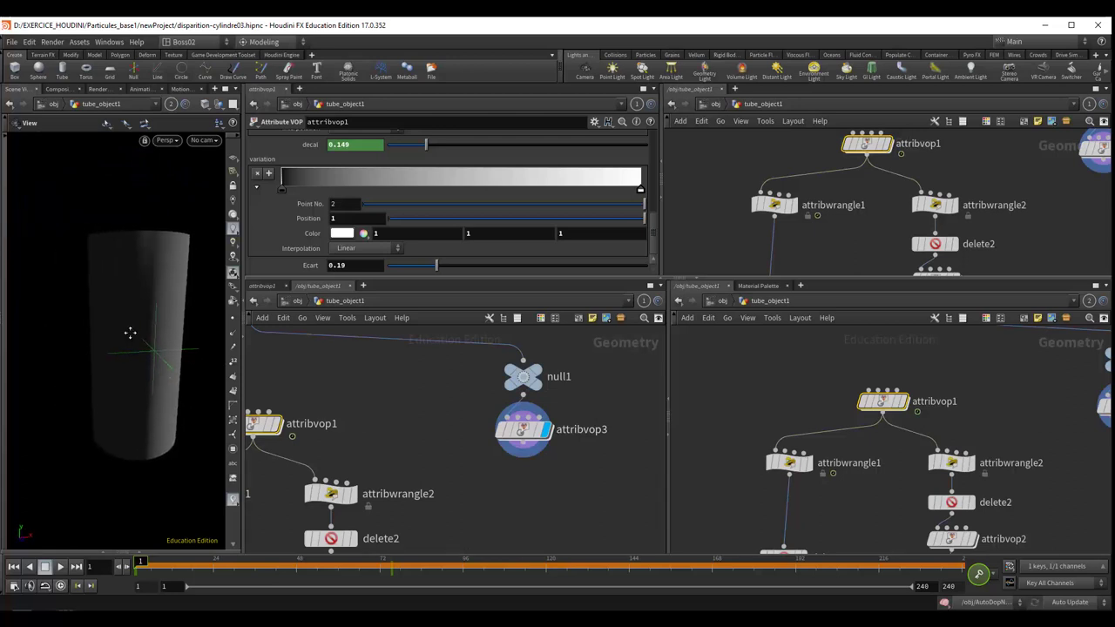
# - Select the ramp's black key, then go back inside attribvop3 to nudge color_final left
pyautogui.click(282, 189)
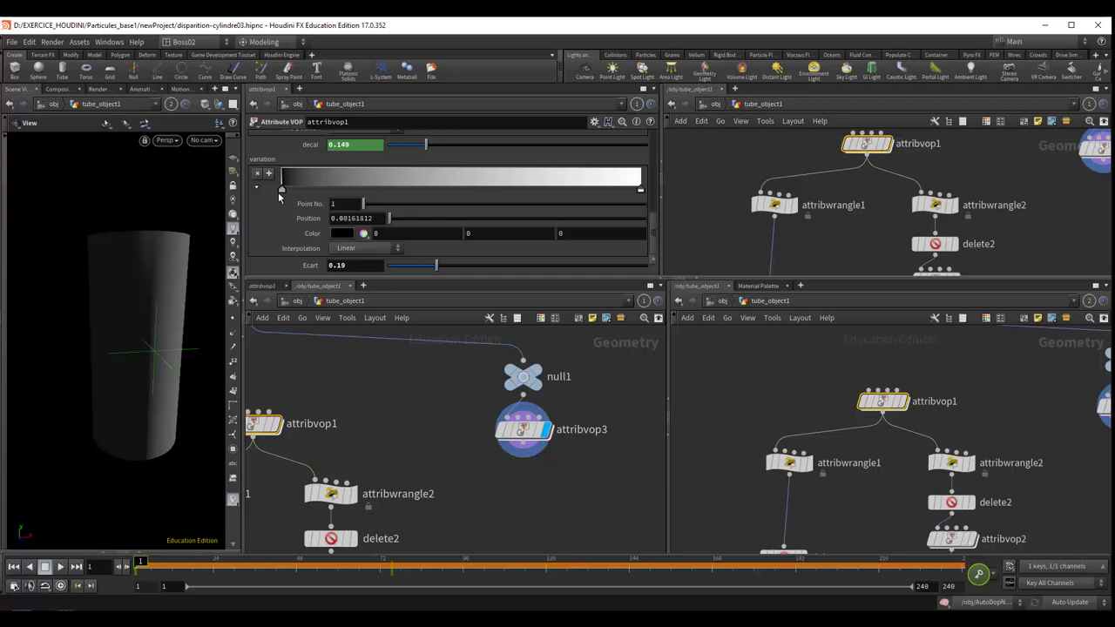
pyautogui.click(296, 105)
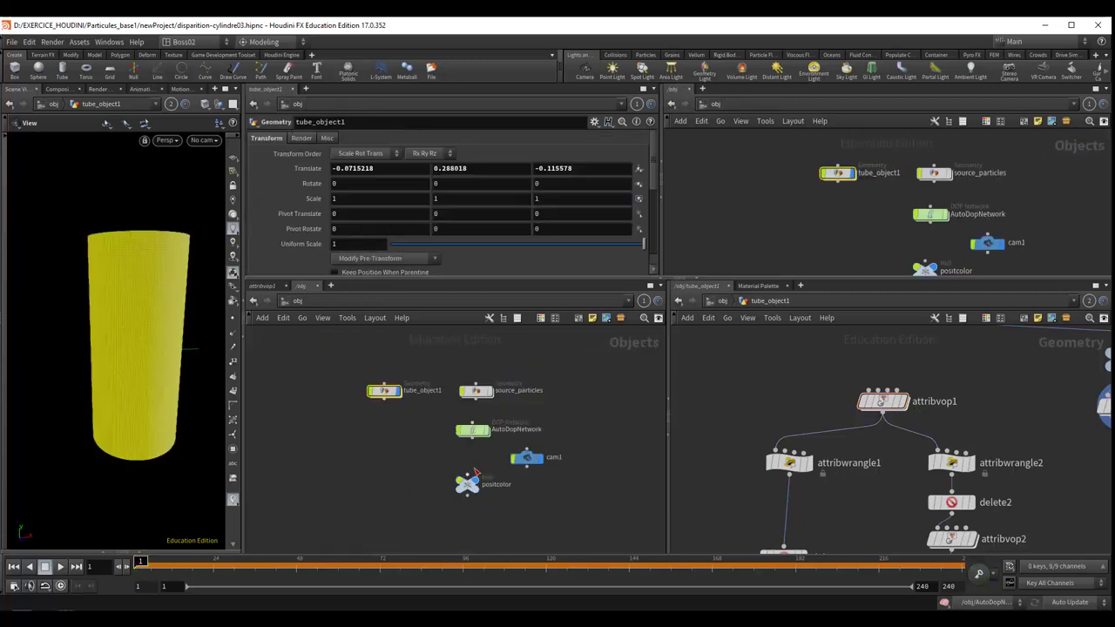
pyautogui.doubleClick(394, 397)
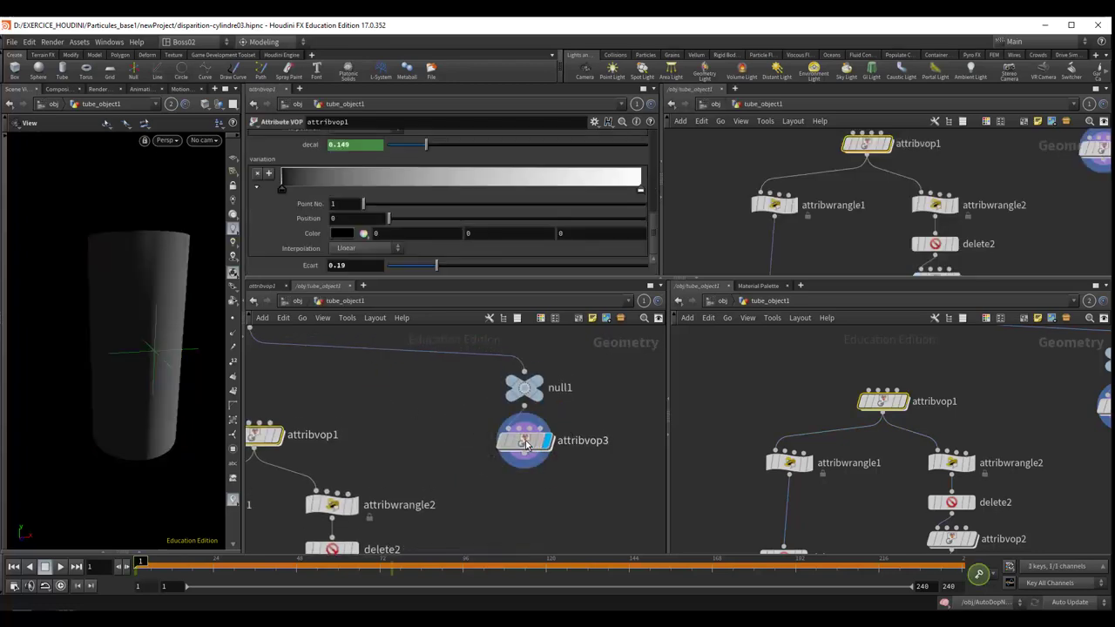
pyautogui.doubleClick(522, 427)
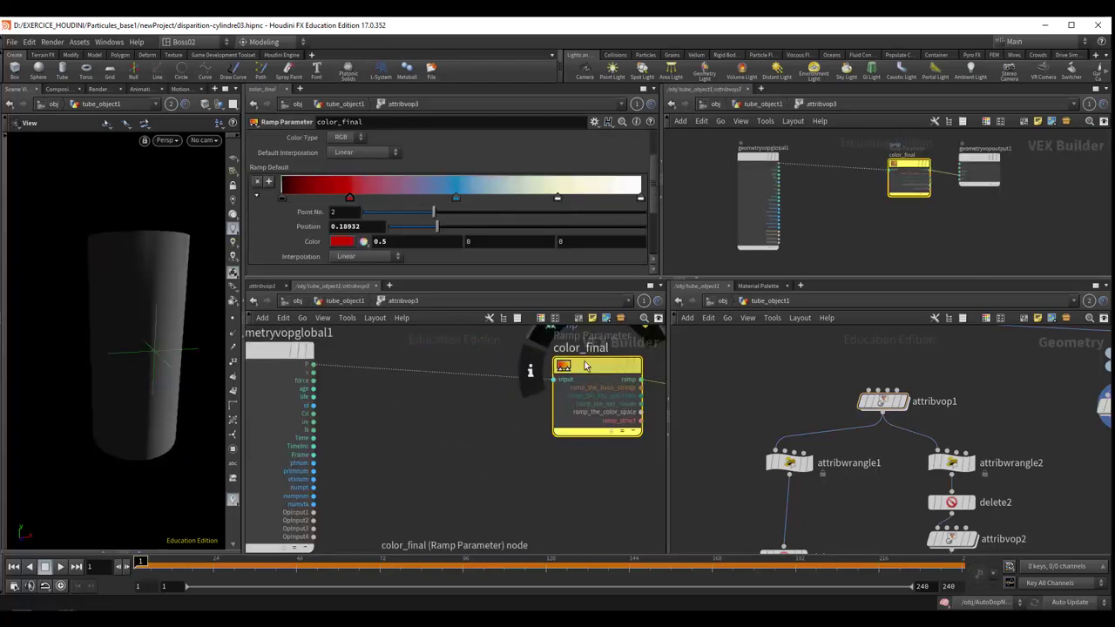
pyautogui.moveTo(562, 366); pyautogui.dragTo(554, 367)
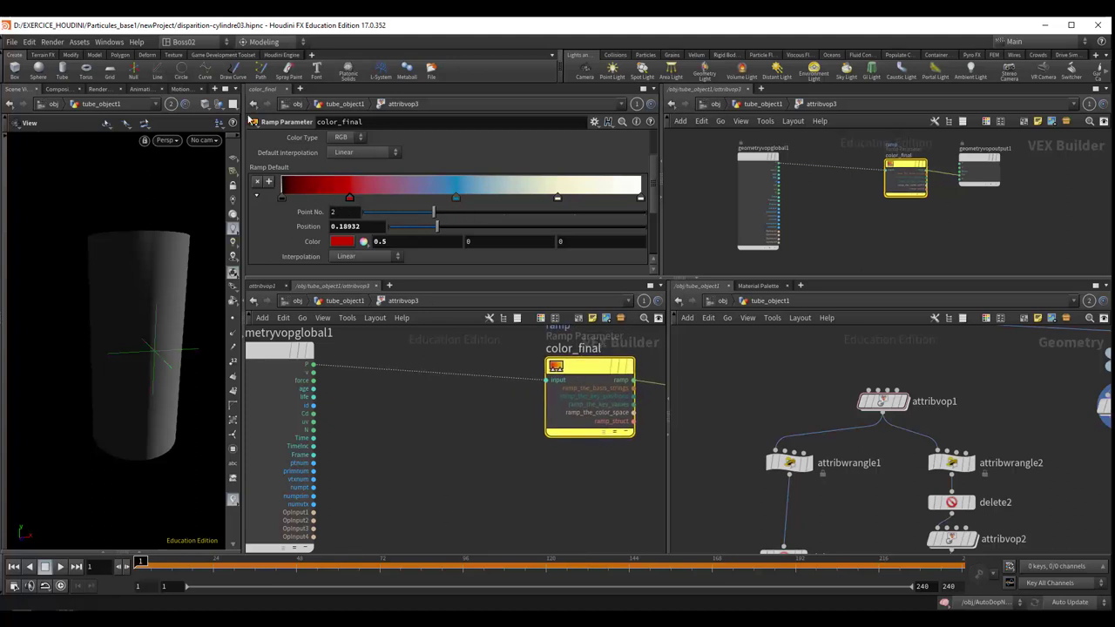
pyautogui.click(342, 105)
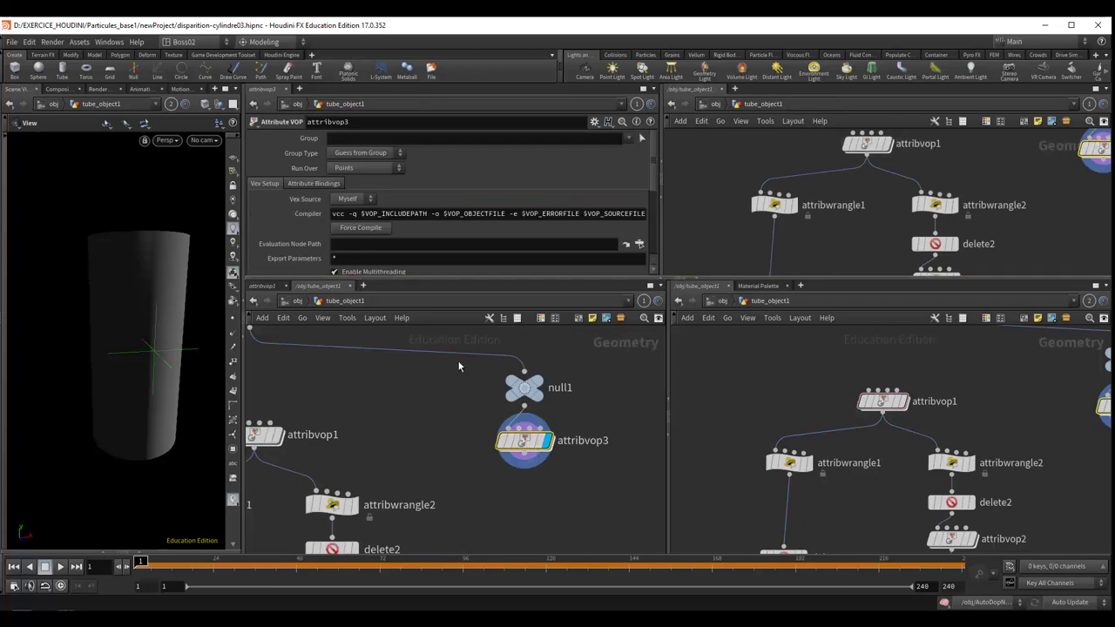
# - Add a red key about a quarter along attribvop3's colour ramp
pyautogui.scroll(-2, 415, 230)
pyautogui.scroll(-1, 416, 233)
pyautogui.scroll(-3, 416, 233)
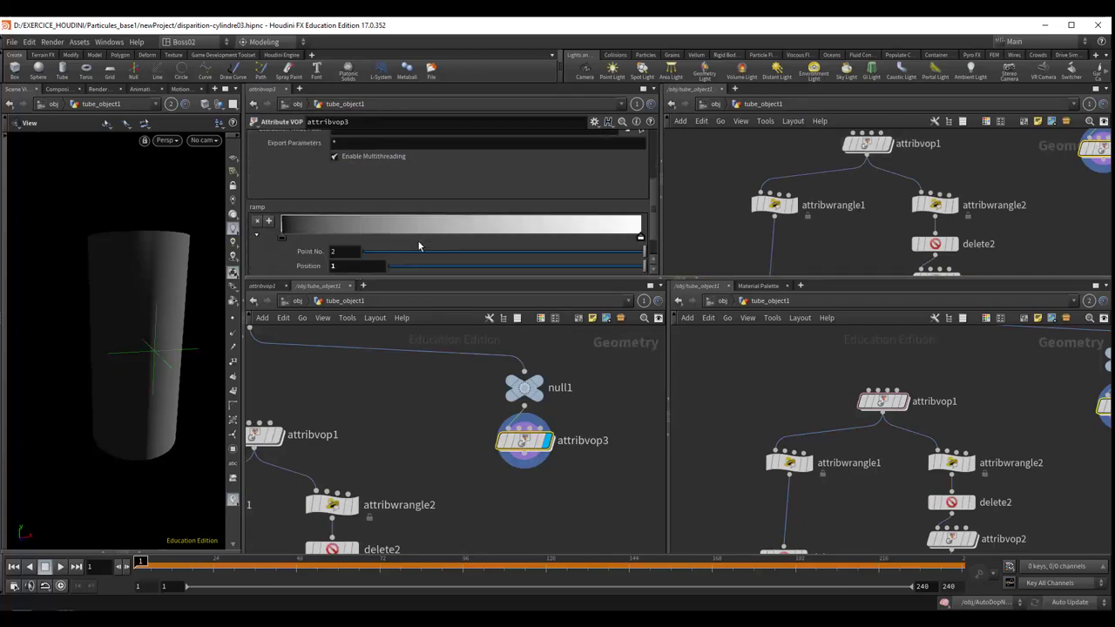
pyautogui.scroll(-2, 417, 234)
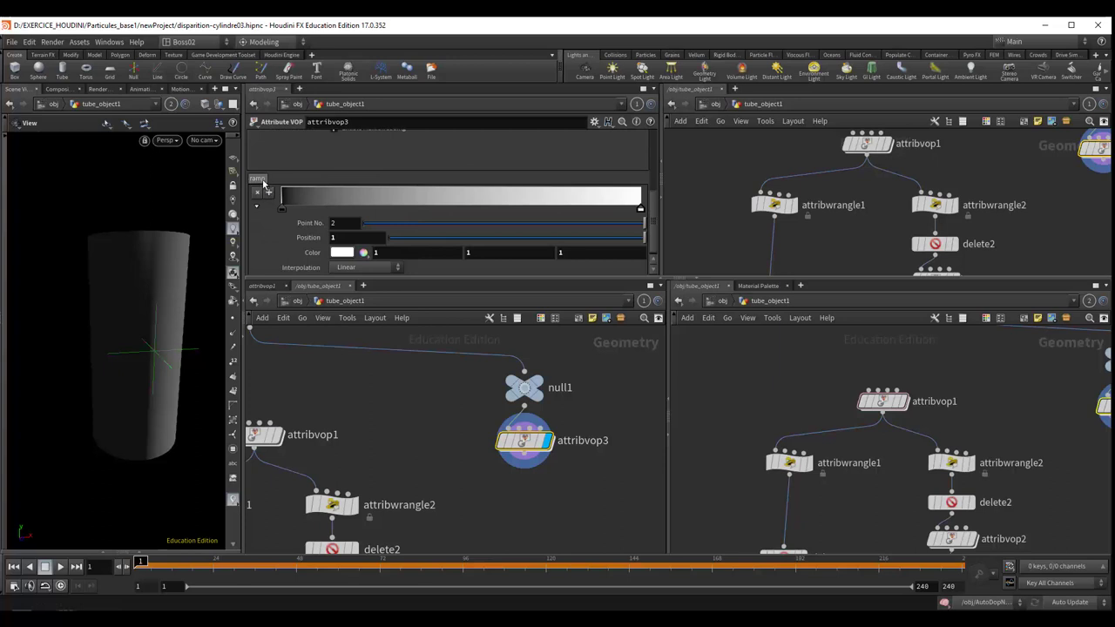
pyautogui.click(281, 209)
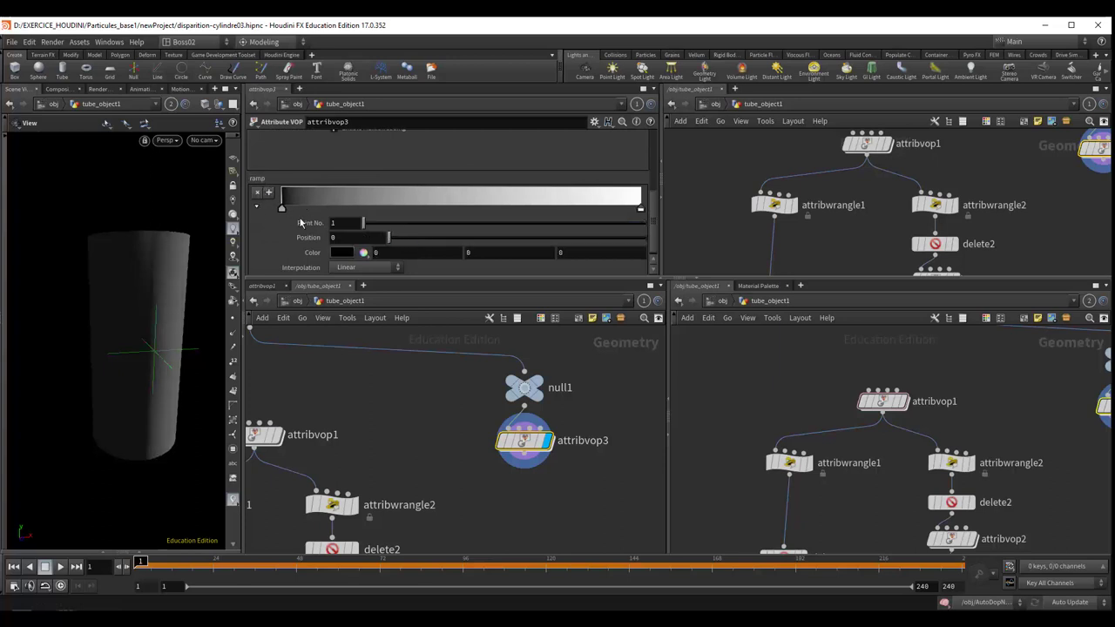
pyautogui.click(364, 204)
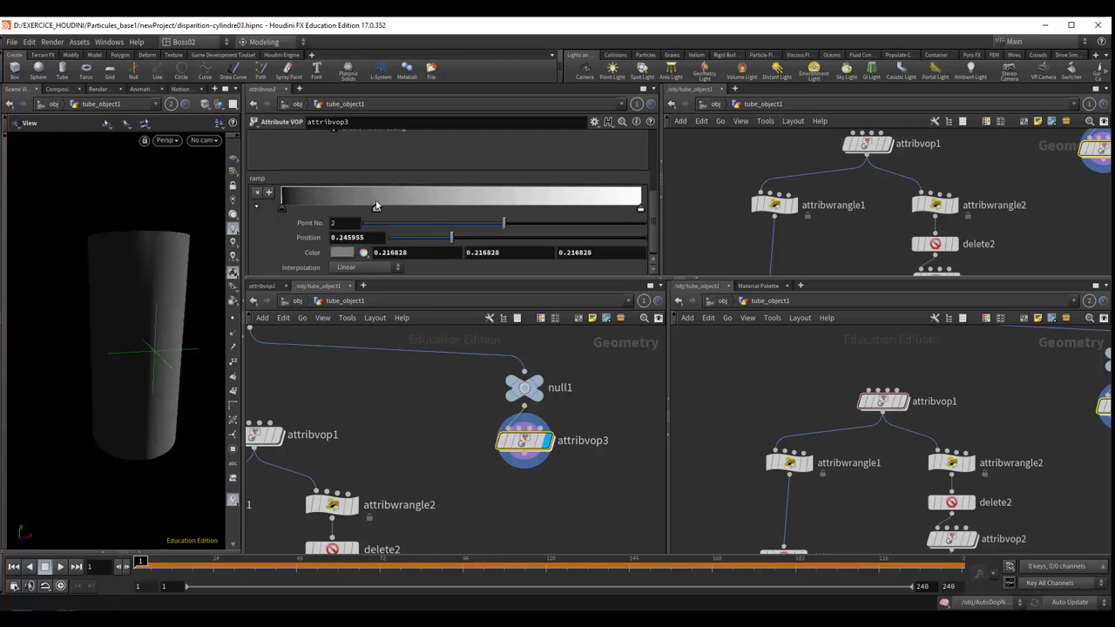
pyautogui.click(345, 252)
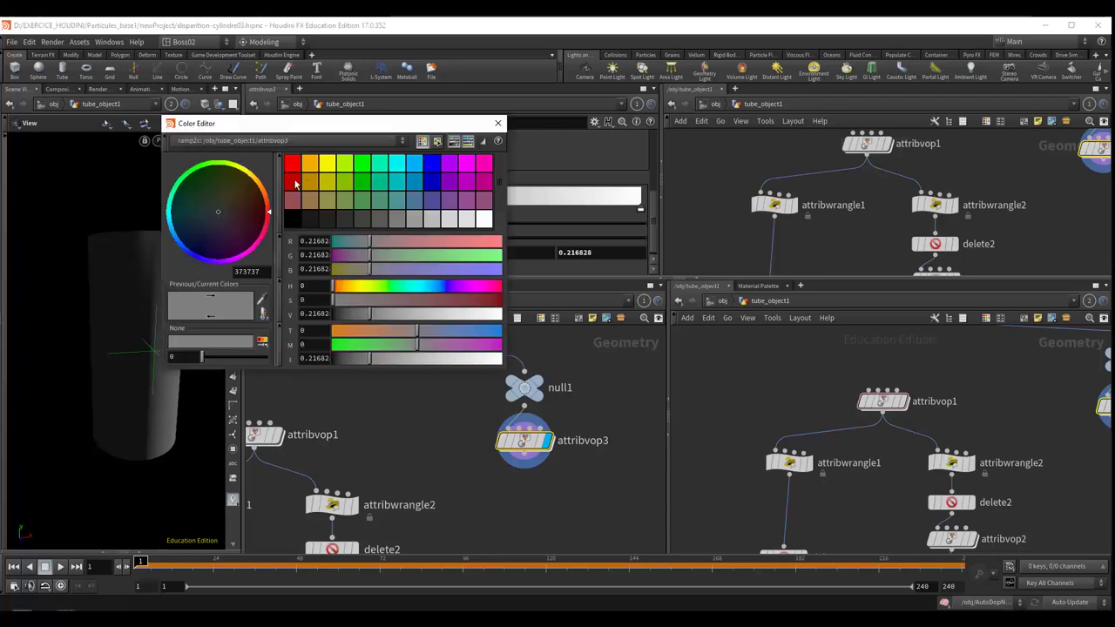
pyautogui.click(296, 183)
pyautogui.click(498, 122)
# - Add a blue key near the middle of the ramp
pyautogui.click(469, 204)
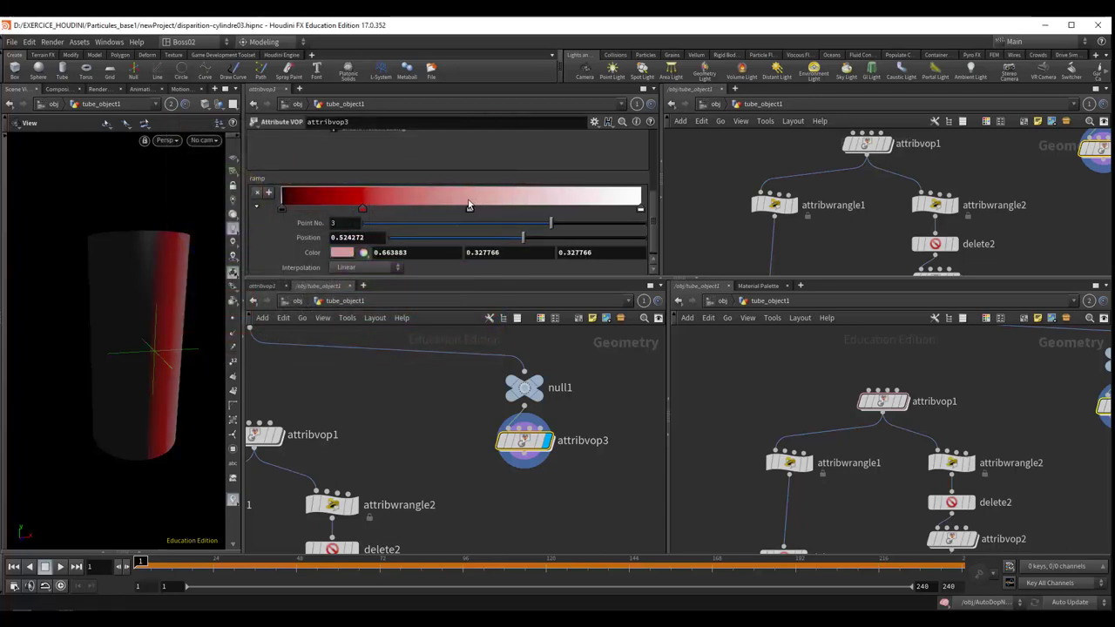
pyautogui.click(341, 253)
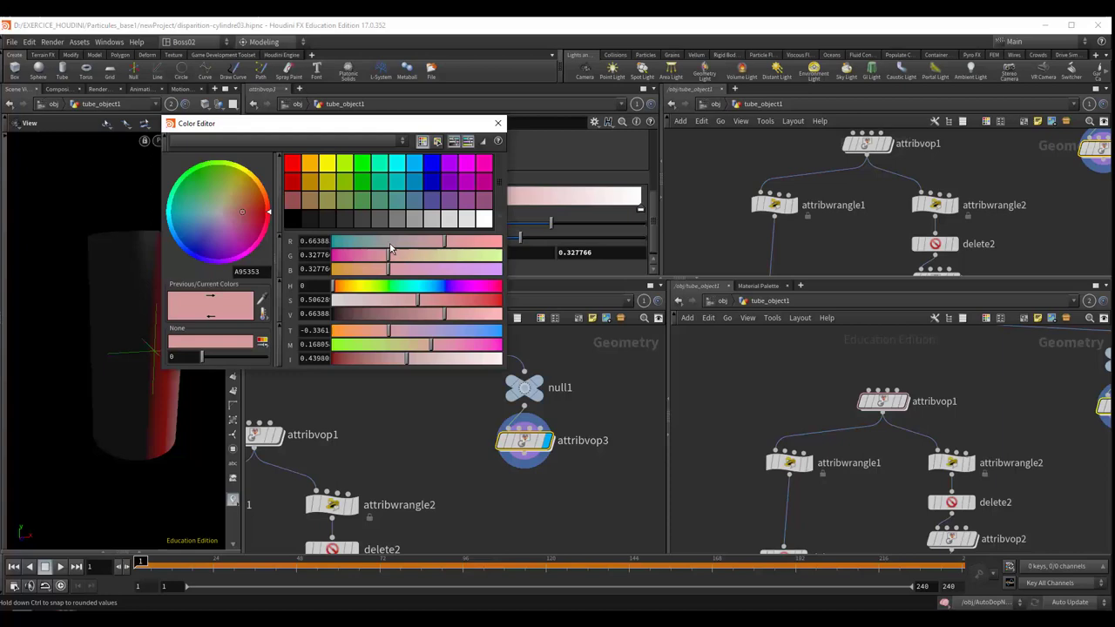
pyautogui.click(418, 180)
pyautogui.click(497, 123)
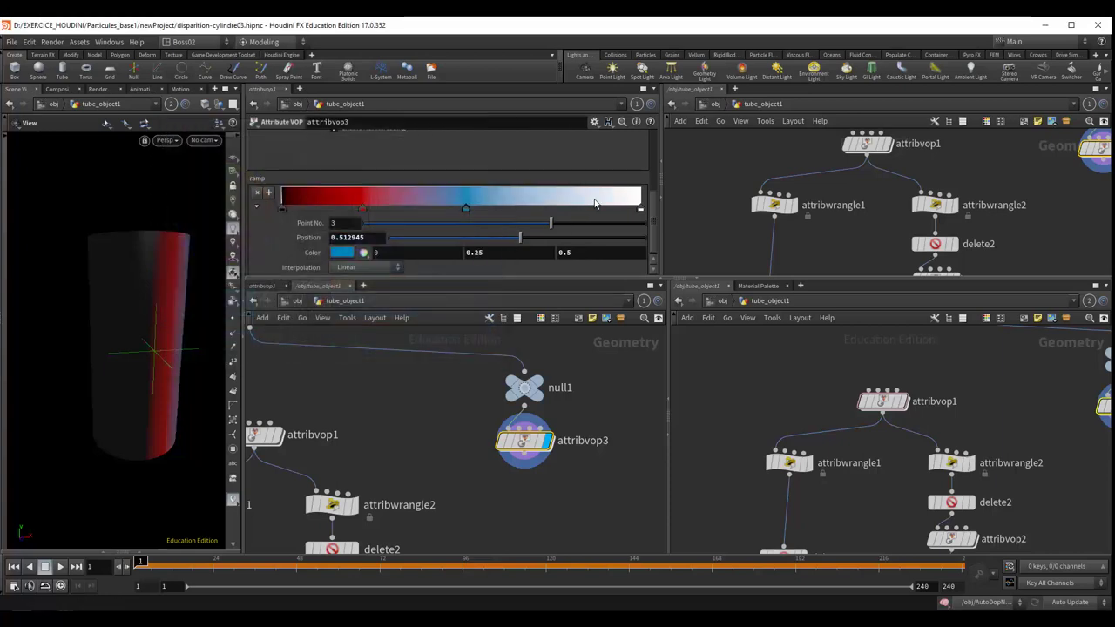
# - Add a pale yellow key (0.9, 0.9, 0.564) near the right end and move it to 0.772
pyautogui.click(575, 203)
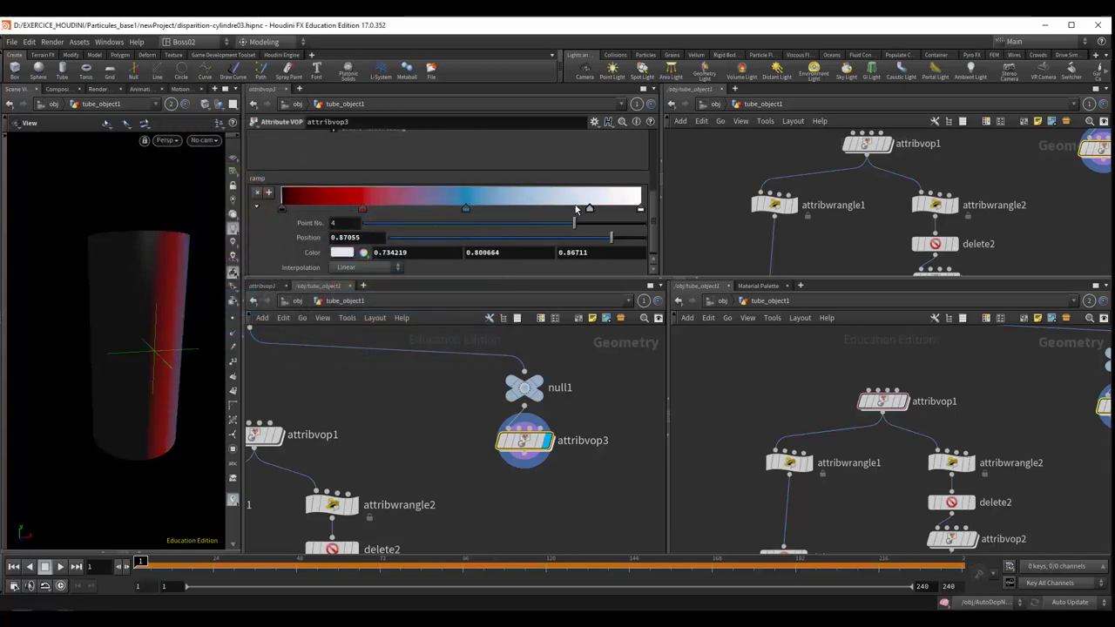
pyautogui.click(344, 254)
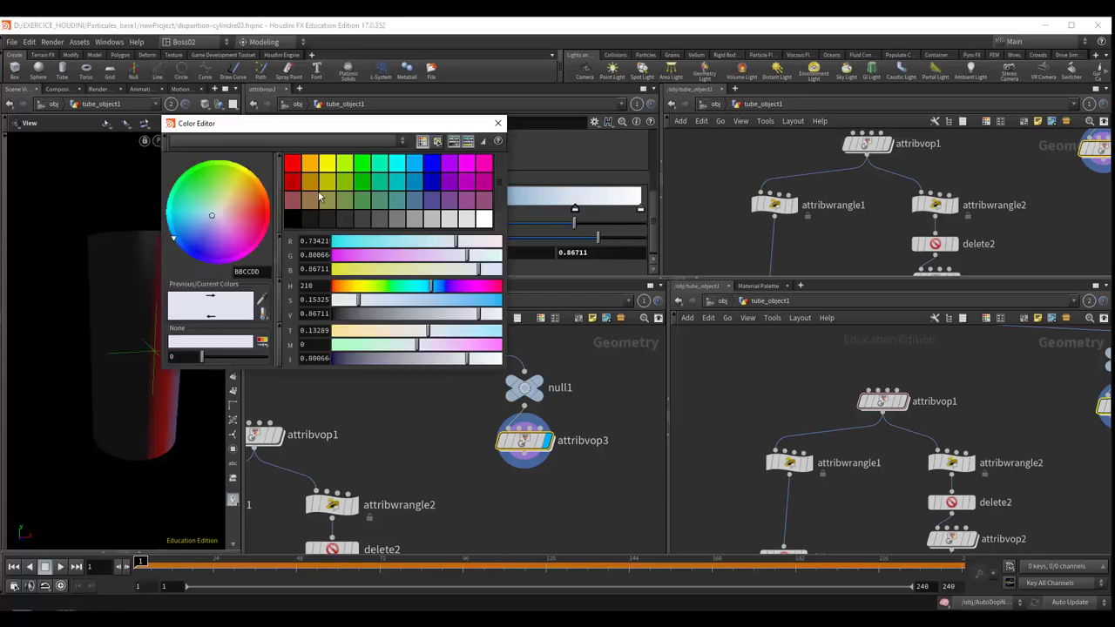
pyautogui.click(327, 165)
pyautogui.click(326, 180)
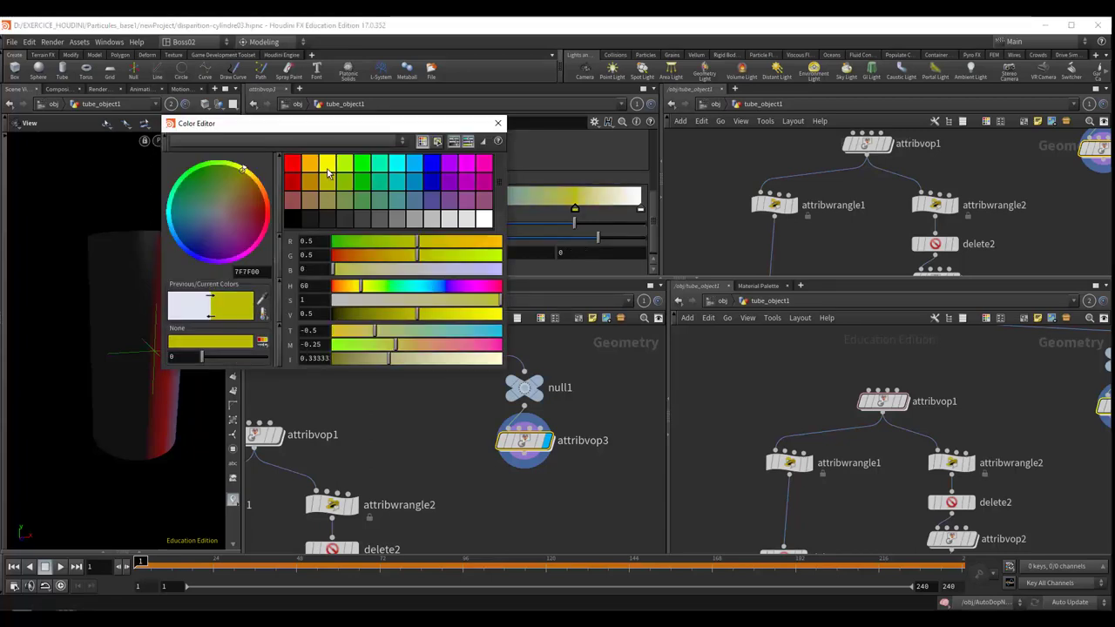
pyautogui.click(328, 167)
pyautogui.moveTo(450, 270); pyautogui.dragTo(428, 270)
pyautogui.click(497, 123)
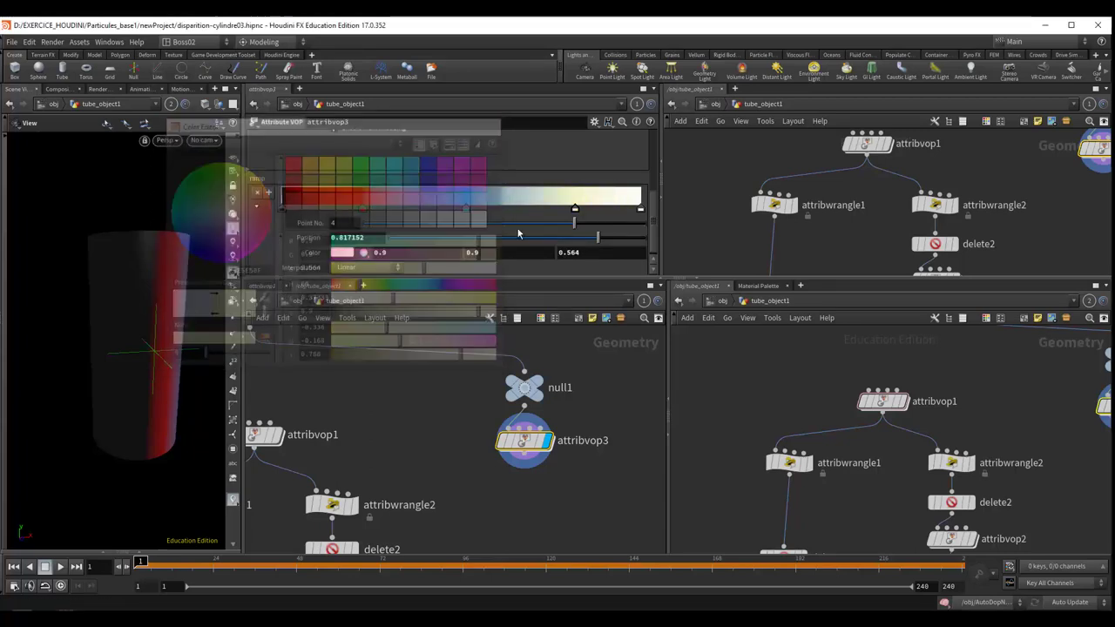
pyautogui.moveTo(574, 220); pyautogui.dragTo(558, 219)
pyautogui.moveTo(204, 279)
pyautogui.keyDown('alt'); pyautogui.mouseDown()
pyautogui.moveTo(125, 316)
pyautogui.moveTo(159, 319)
pyautogui.moveTo(134, 364)
pyautogui.moveTo(110, 339)
pyautogui.moveTo(175, 361)
pyautogui.moveTo(114, 345)
pyautogui.moveTo(159, 270)
pyautogui.mouseUp(); pyautogui.keyUp('alt')
pyautogui.scroll(3, 127, 288)
pyautogui.moveTo(440, 430); pyautogui.dragTo(505, 432, button='middle')
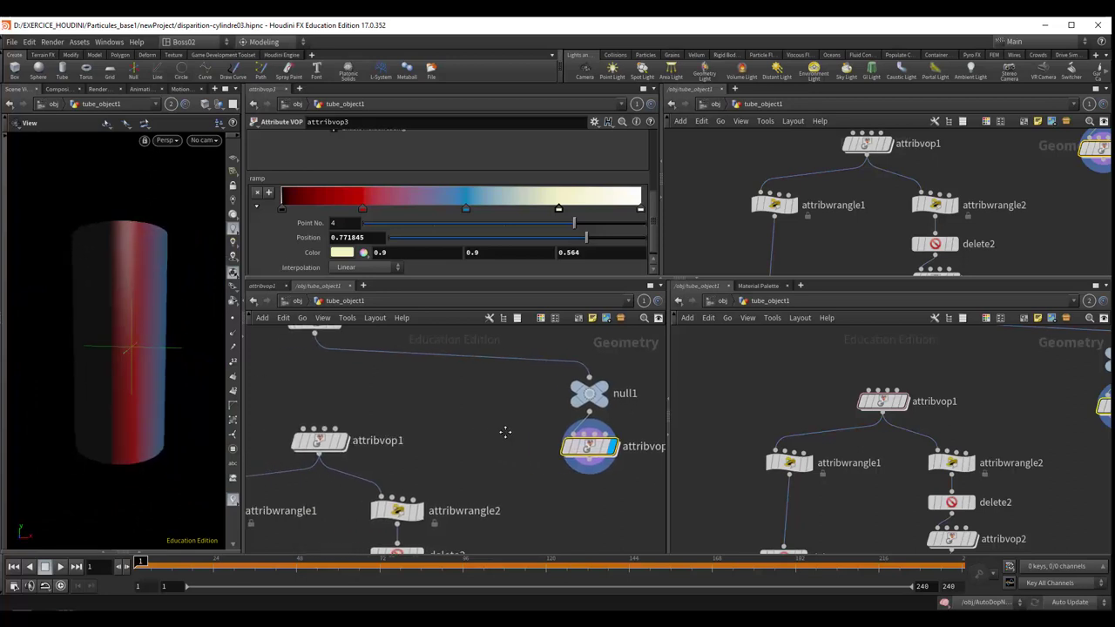
pyautogui.moveTo(589, 448)
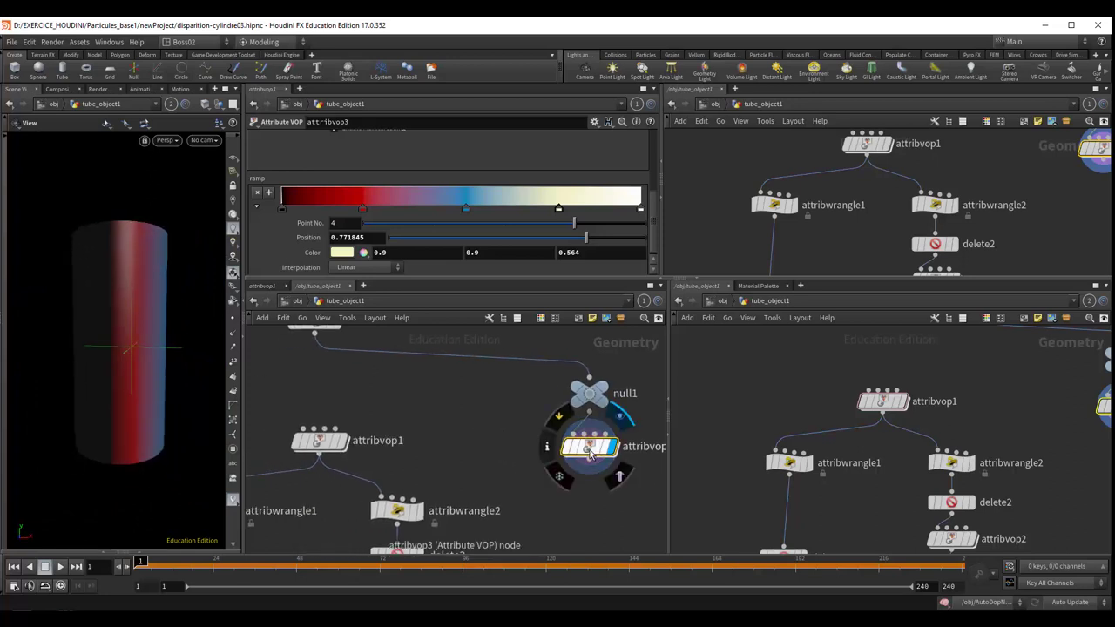
# - Reposition geometryvopglobal1 and color_final inside attribvop3, then jump up with U and dive back in
pyautogui.doubleClick(589, 449)
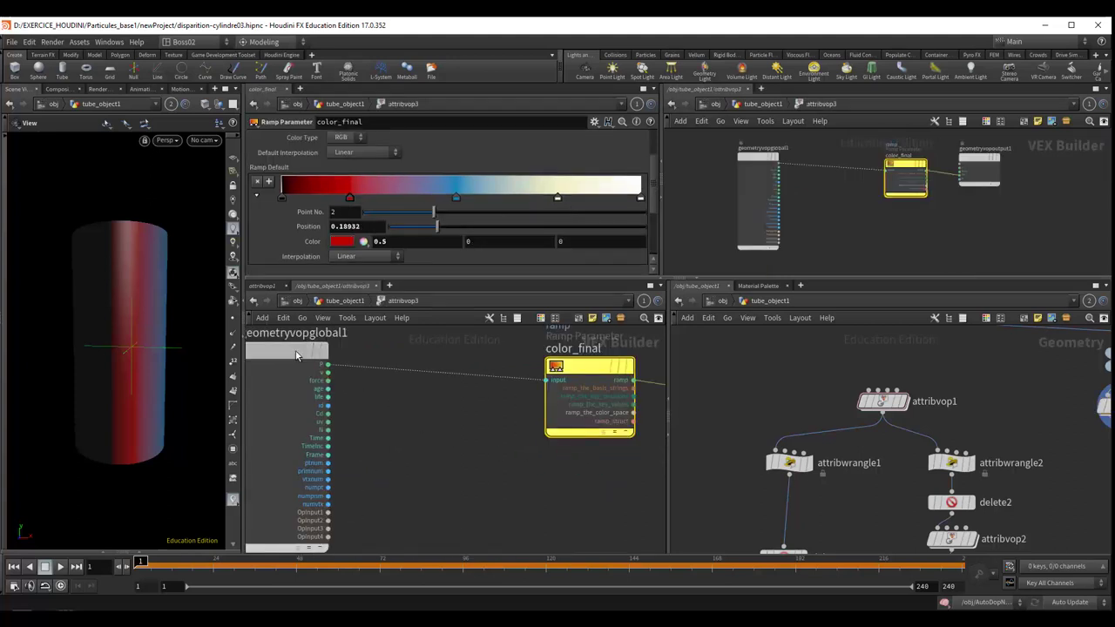
pyautogui.moveTo(287, 361); pyautogui.dragTo(305, 360)
pyautogui.moveTo(582, 380); pyautogui.dragTo(586, 375)
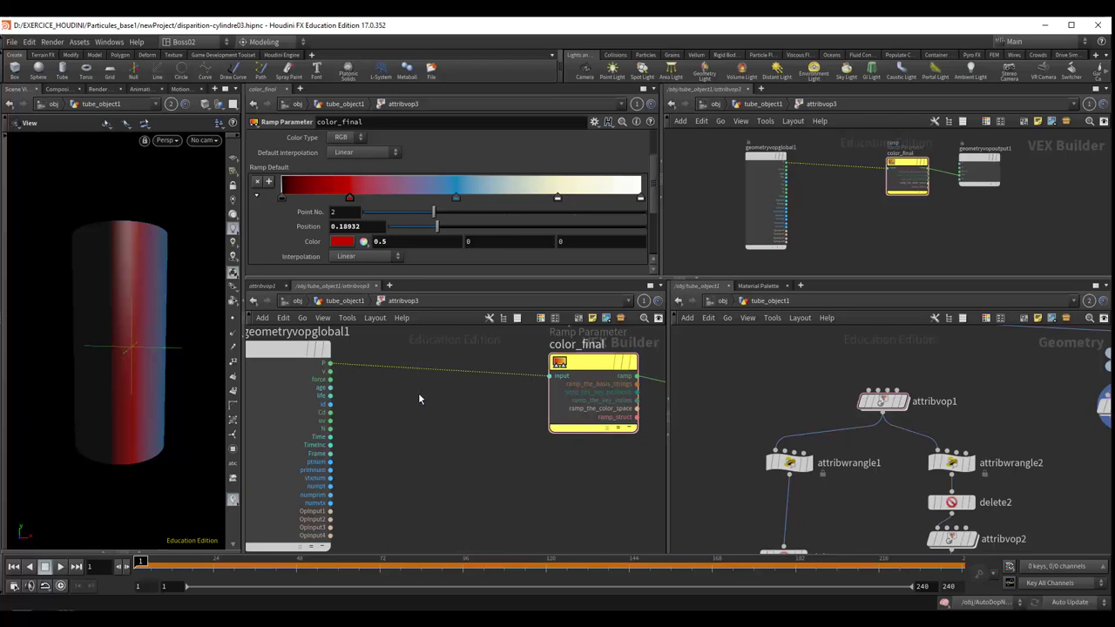
pyautogui.press('u')
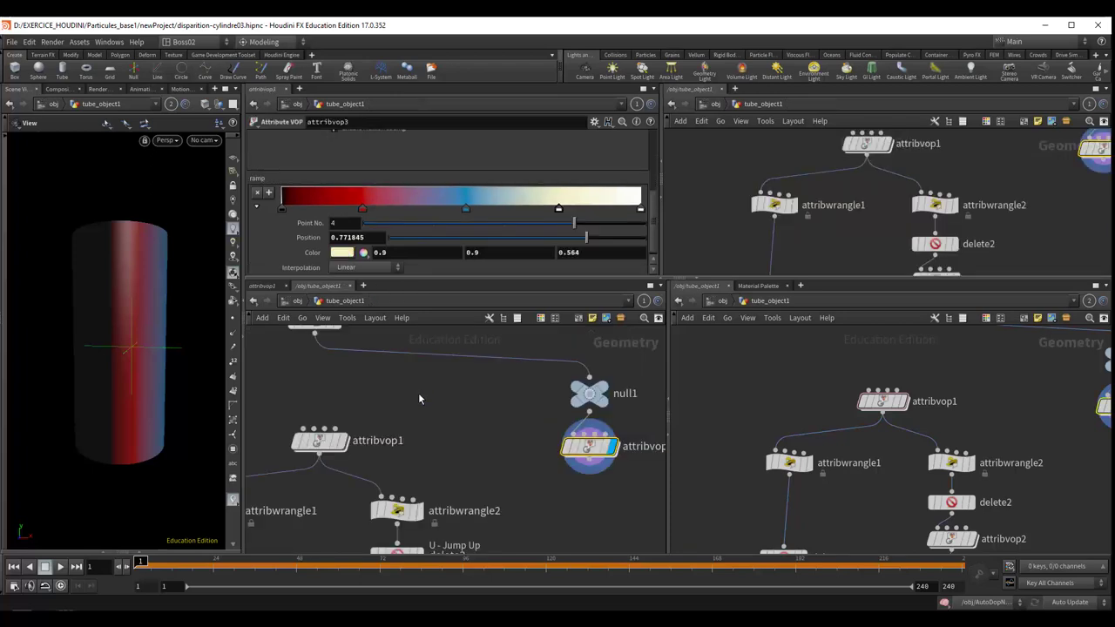
pyautogui.doubleClick(585, 449)
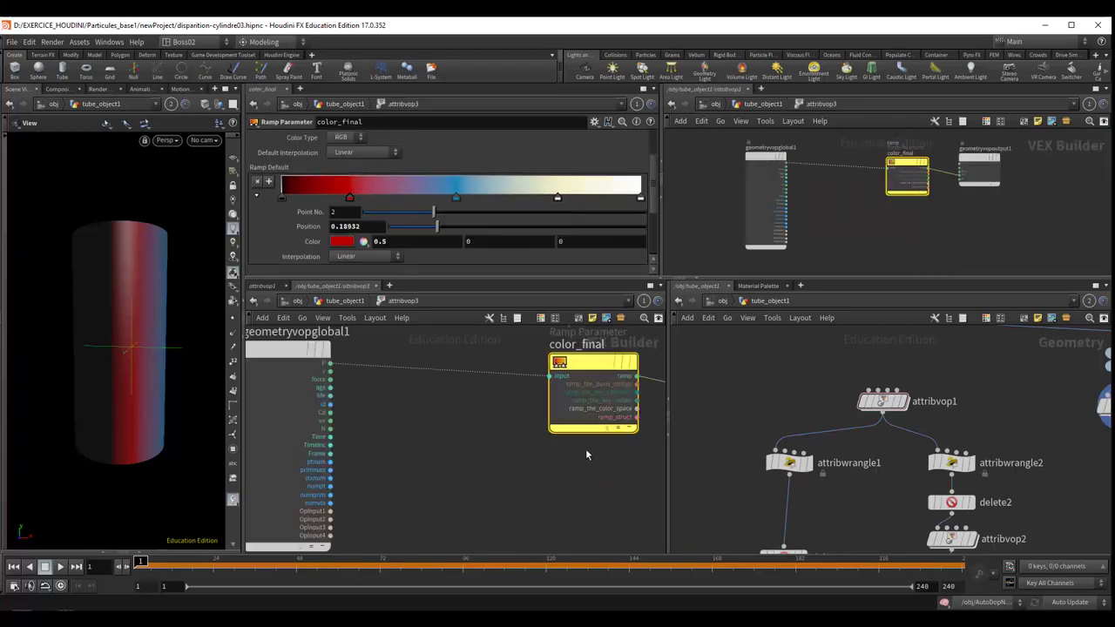
pyautogui.moveTo(416, 366); pyautogui.dragTo(438, 411)
# - Add a Turbulent Noise node ('turb') wired into color_final, then tidy turbnoise1 and color_final
pyautogui.press('Tab')
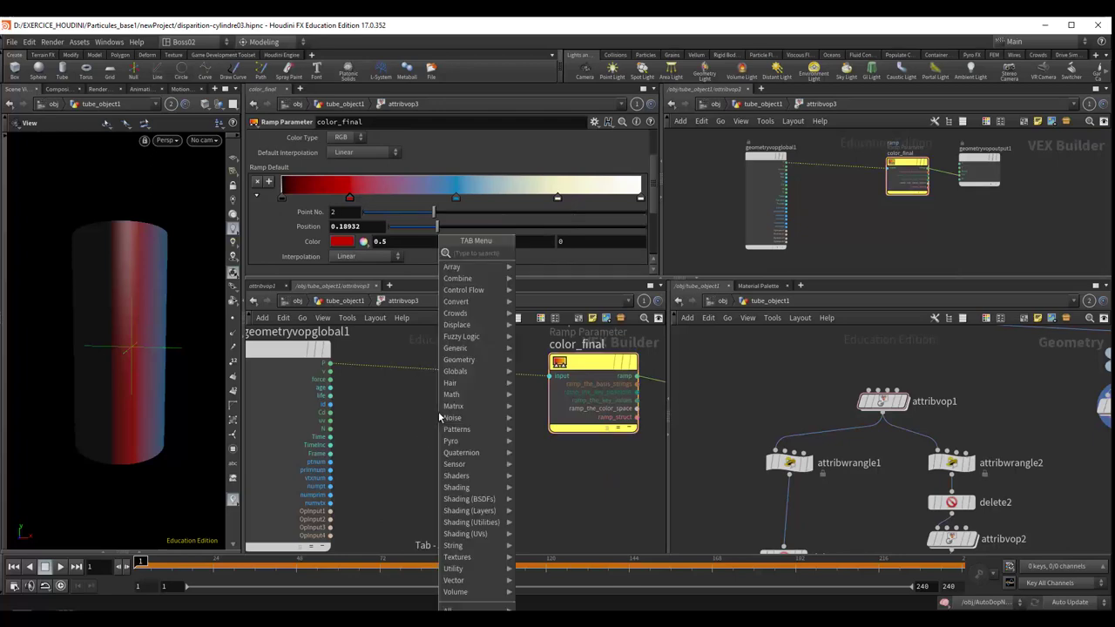
pyautogui.write('turb')
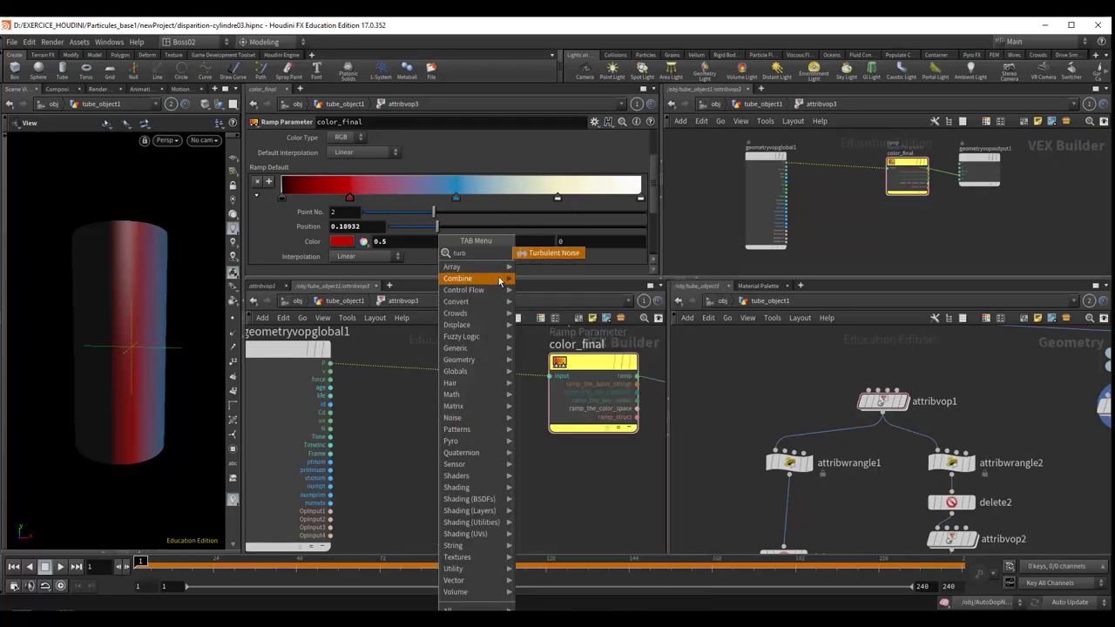
pyautogui.click(540, 254)
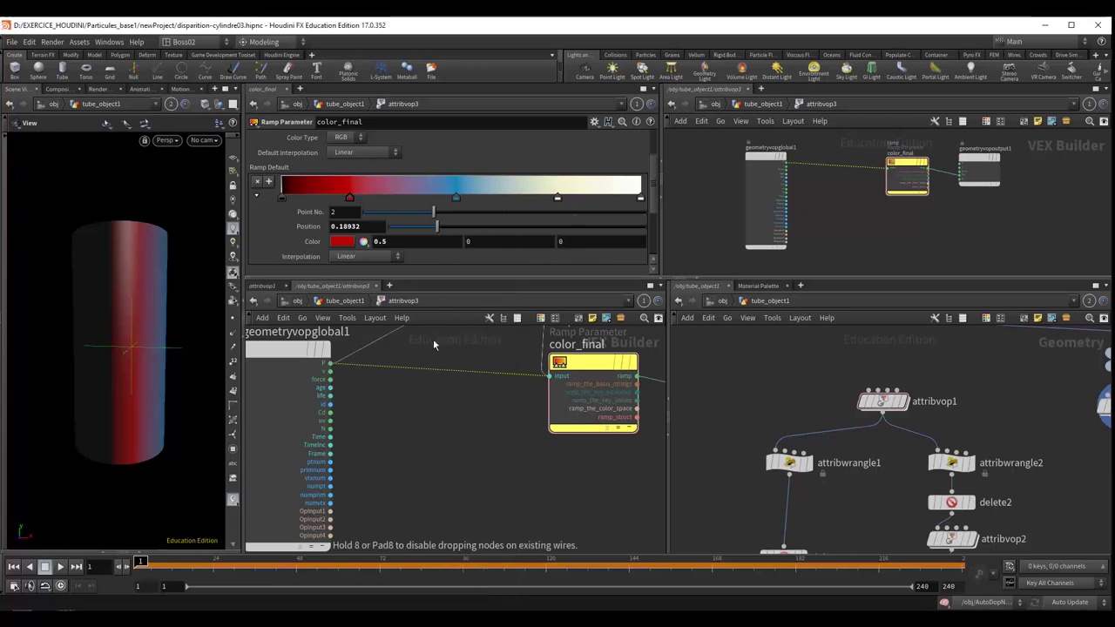
pyautogui.click(433, 364)
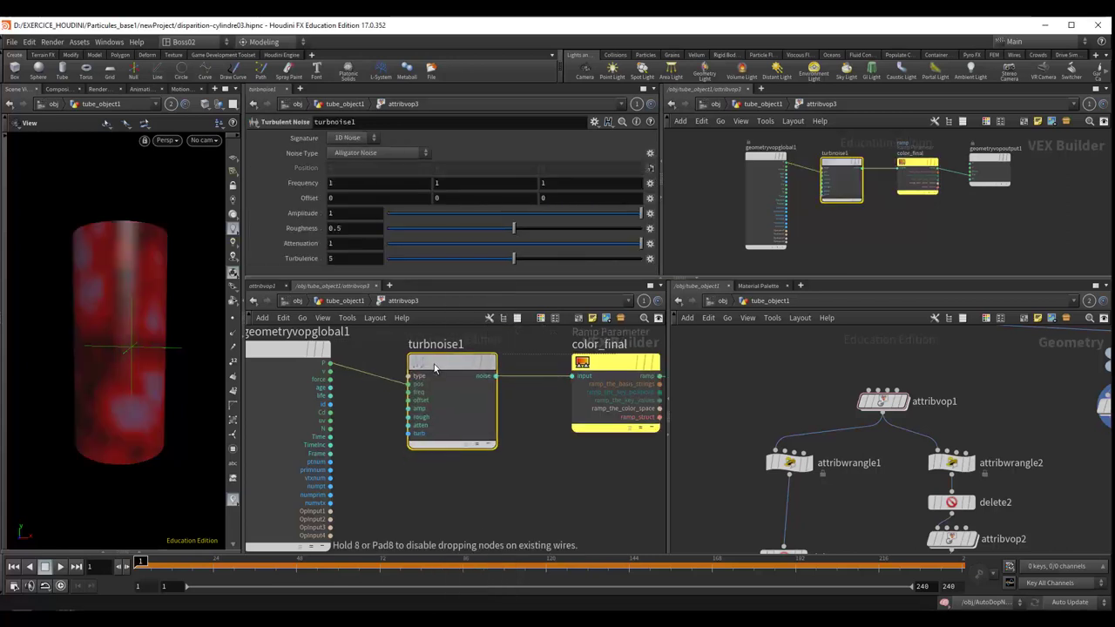
pyautogui.moveTo(167, 351)
pyautogui.mouseDown()
pyautogui.moveTo(166, 391)
pyautogui.moveTo(160, 372)
pyautogui.moveTo(169, 369)
pyautogui.moveTo(199, 369)
pyautogui.moveTo(211, 386)
pyautogui.moveTo(142, 368)
pyautogui.moveTo(182, 339)
pyautogui.moveTo(152, 343)
pyautogui.moveTo(175, 336)
pyautogui.mouseUp()
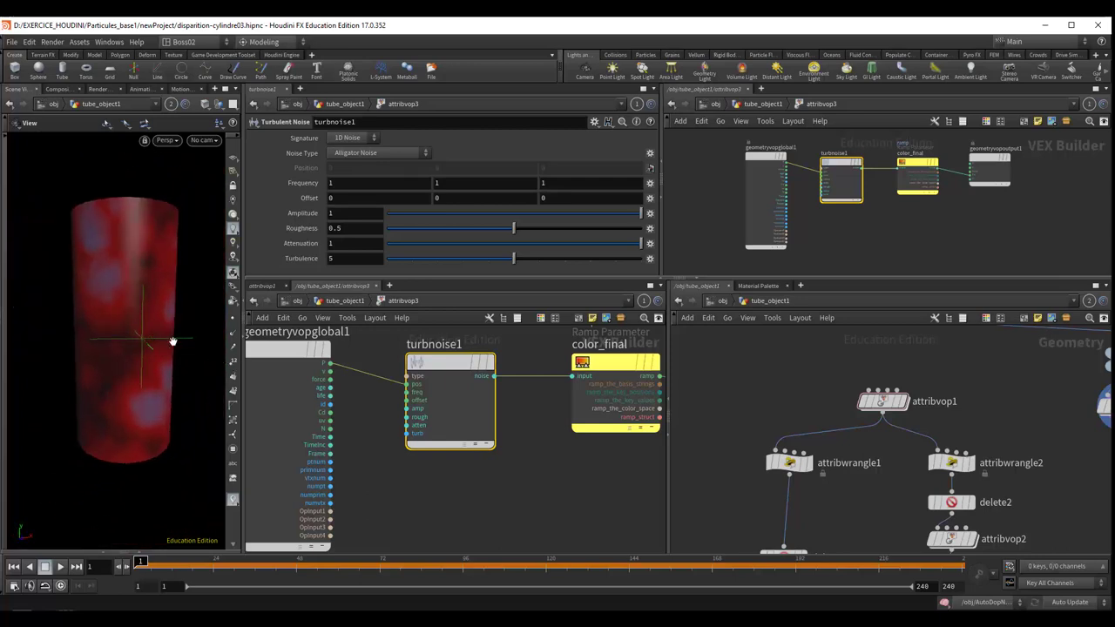
pyautogui.moveTo(436, 361); pyautogui.dragTo(428, 349)
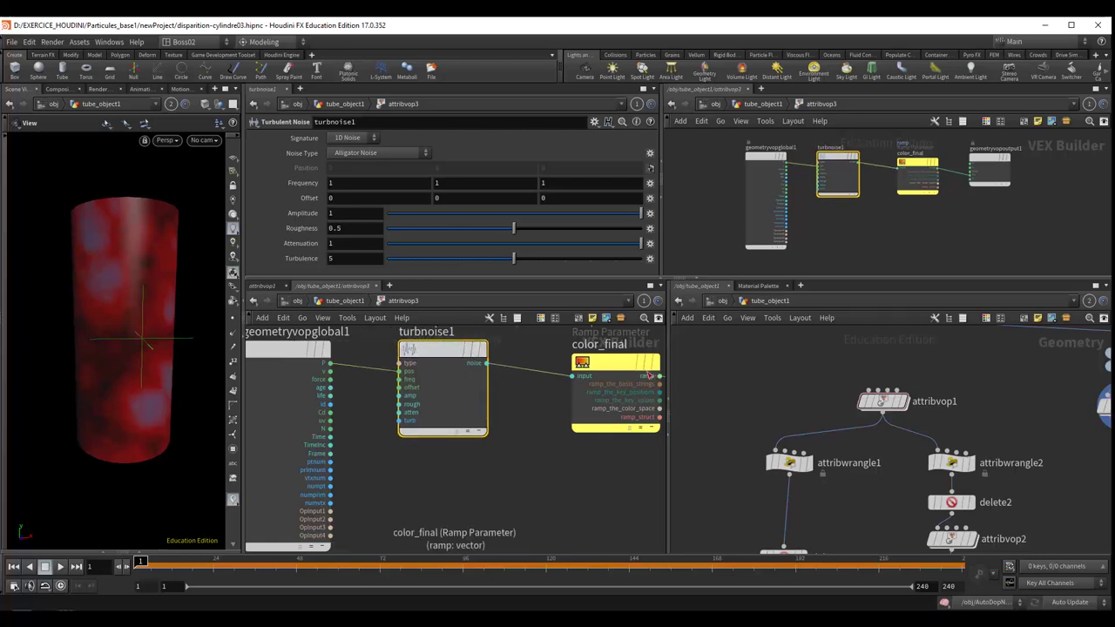
pyautogui.moveTo(620, 368); pyautogui.dragTo(608, 356)
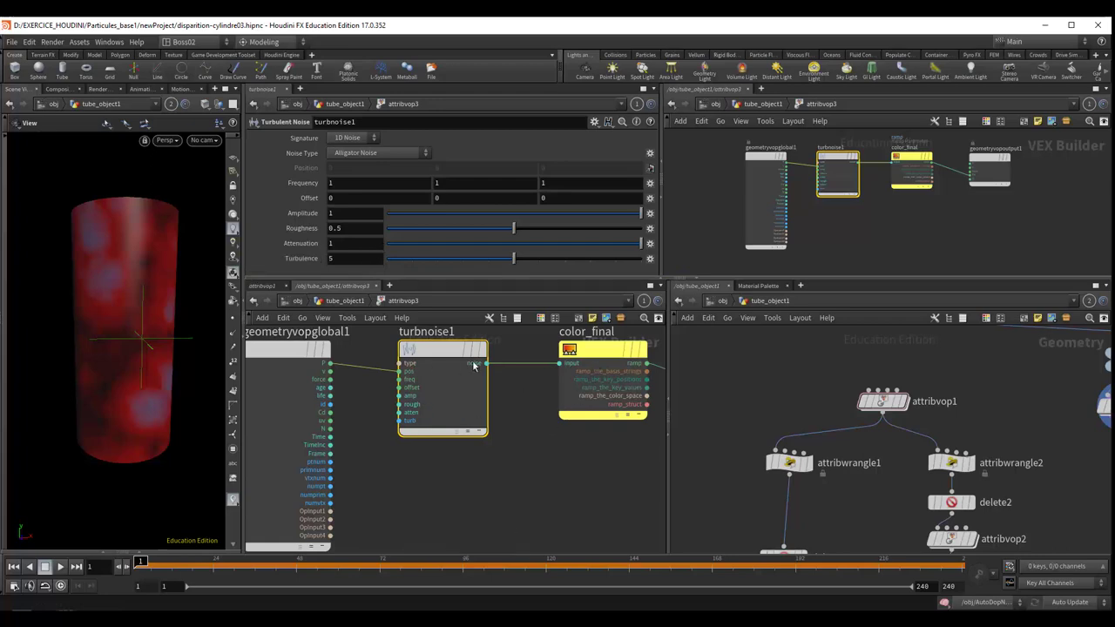
pyautogui.moveTo(575, 352); pyautogui.dragTo(605, 359)
# - Move turbnoise1 right, then shift the black ramp key right and the blue key to about 0.55
pyautogui.moveTo(429, 353); pyautogui.dragTo(503, 353)
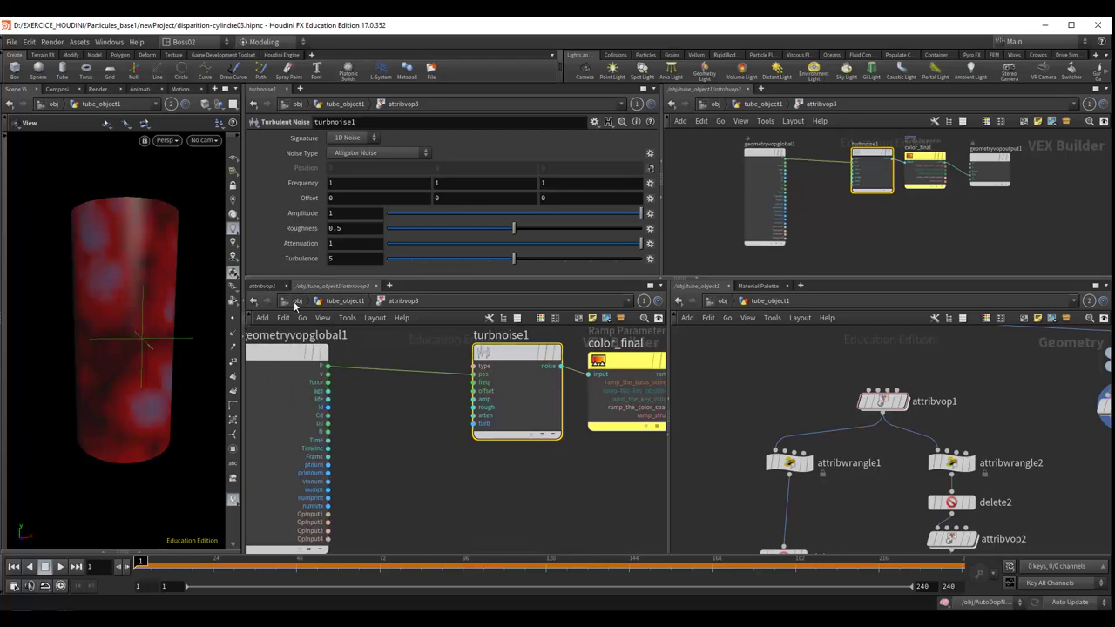
pyautogui.click(345, 103)
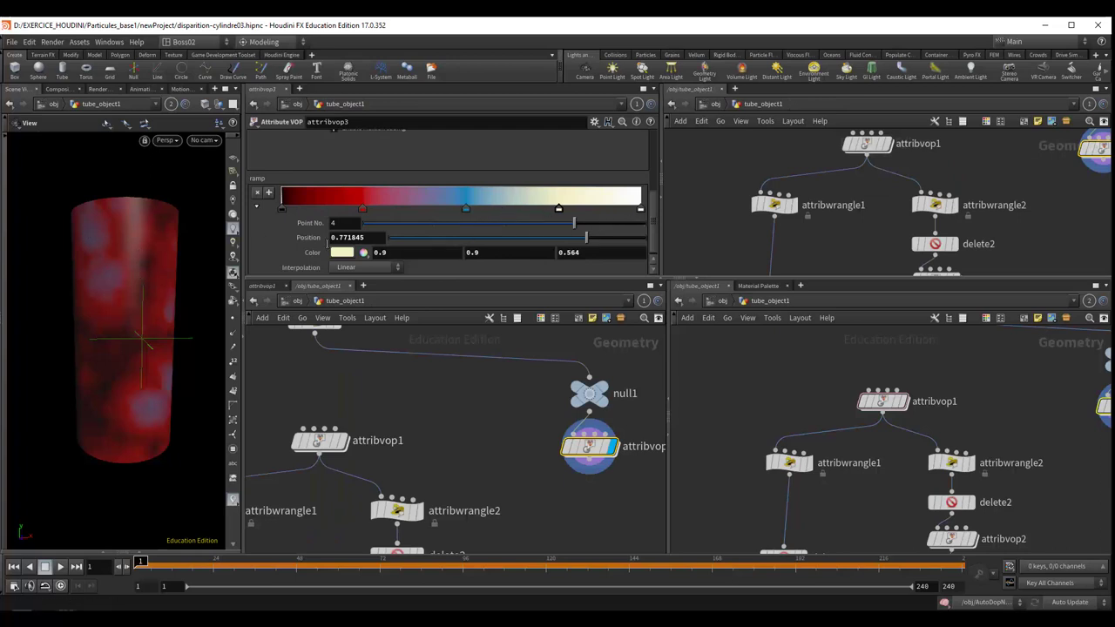
pyautogui.moveTo(285, 215); pyautogui.dragTo(375, 209)
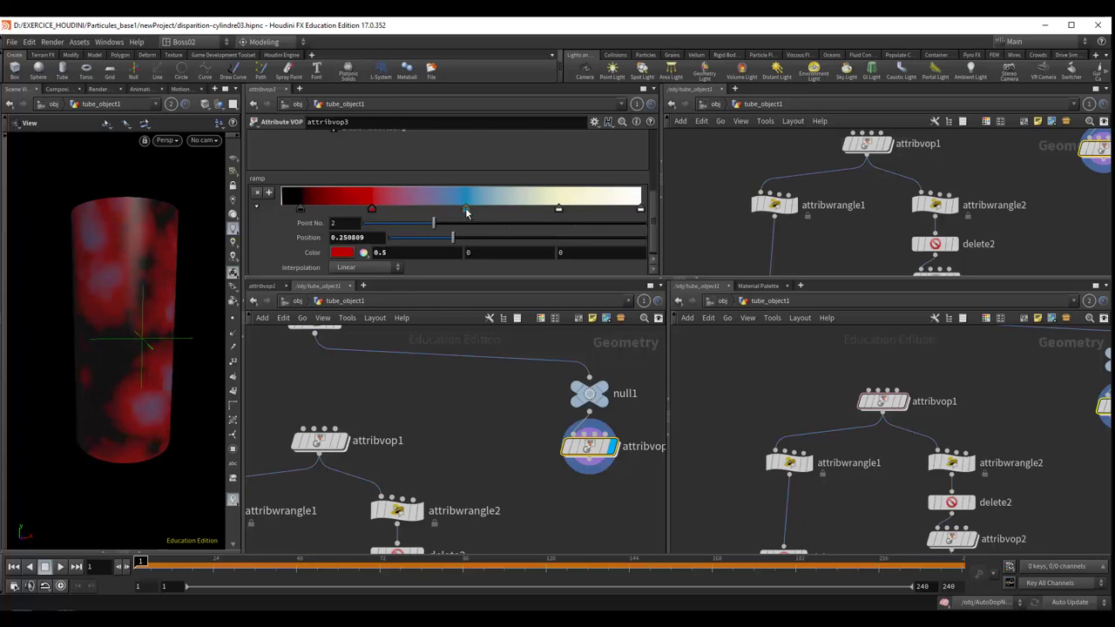
pyautogui.moveTo(465, 210); pyautogui.dragTo(477, 210)
# - Make the fourth ramp key a saturated yellow (0.9, 0.9, 0.2457) at about 0.778
pyautogui.click(560, 210)
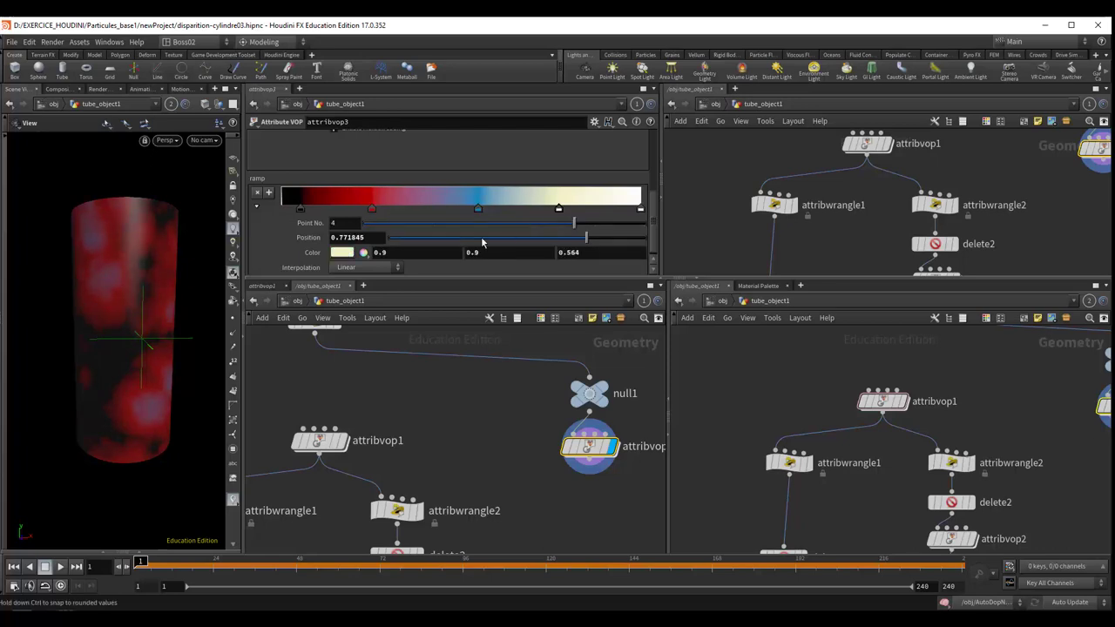
pyautogui.click(349, 254)
pyautogui.moveTo(452, 300); pyautogui.dragTo(455, 300)
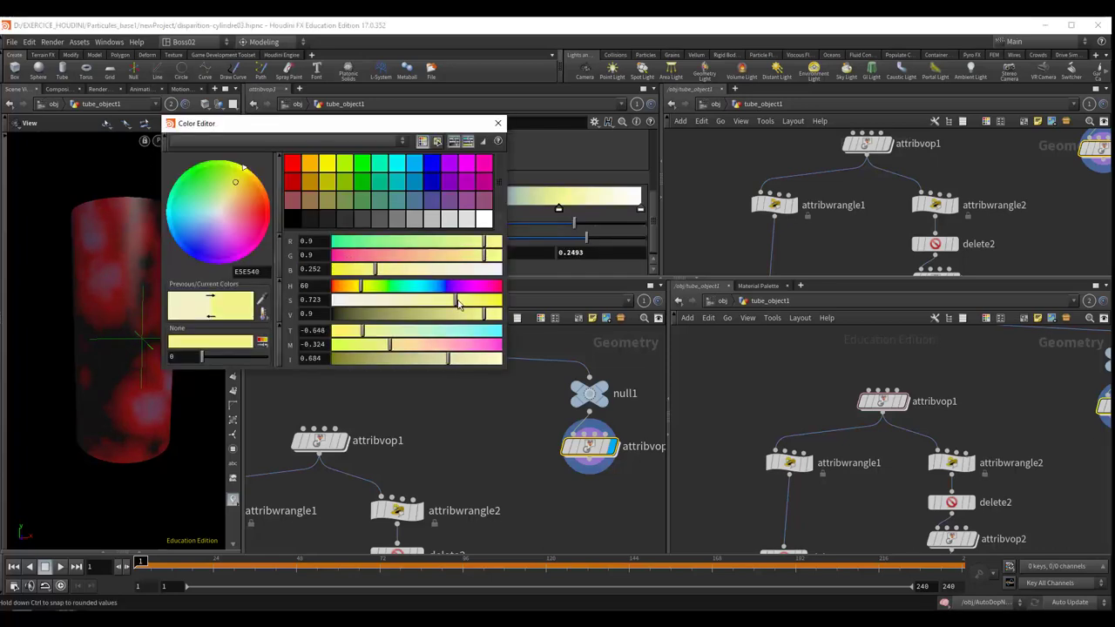
pyautogui.click(497, 123)
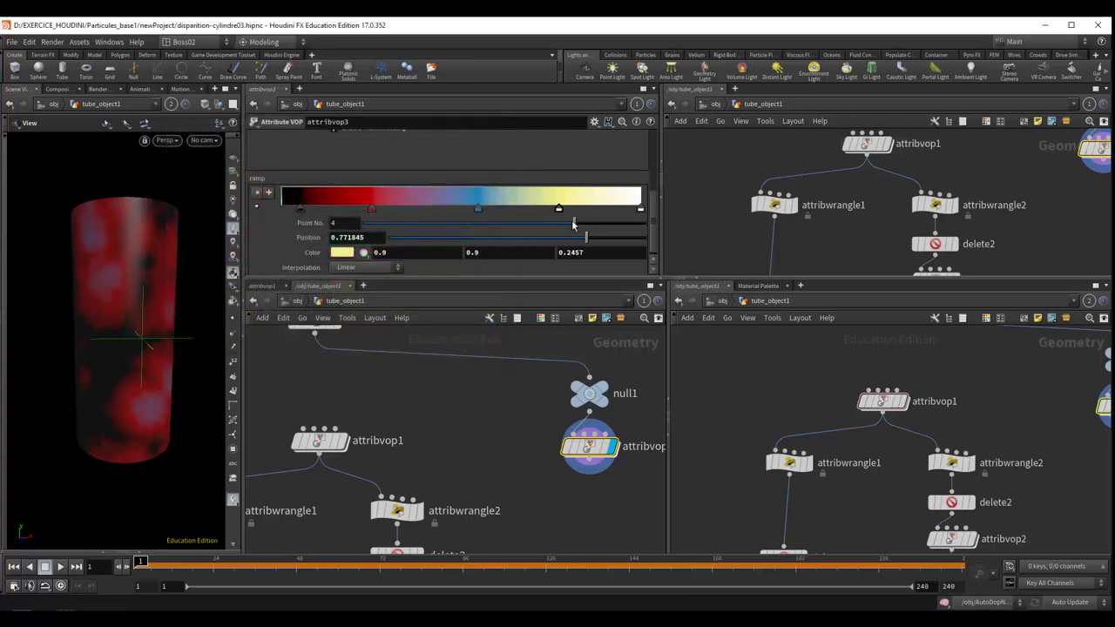
pyautogui.moveTo(559, 211); pyautogui.dragTo(562, 210)
pyautogui.doubleClick(591, 451)
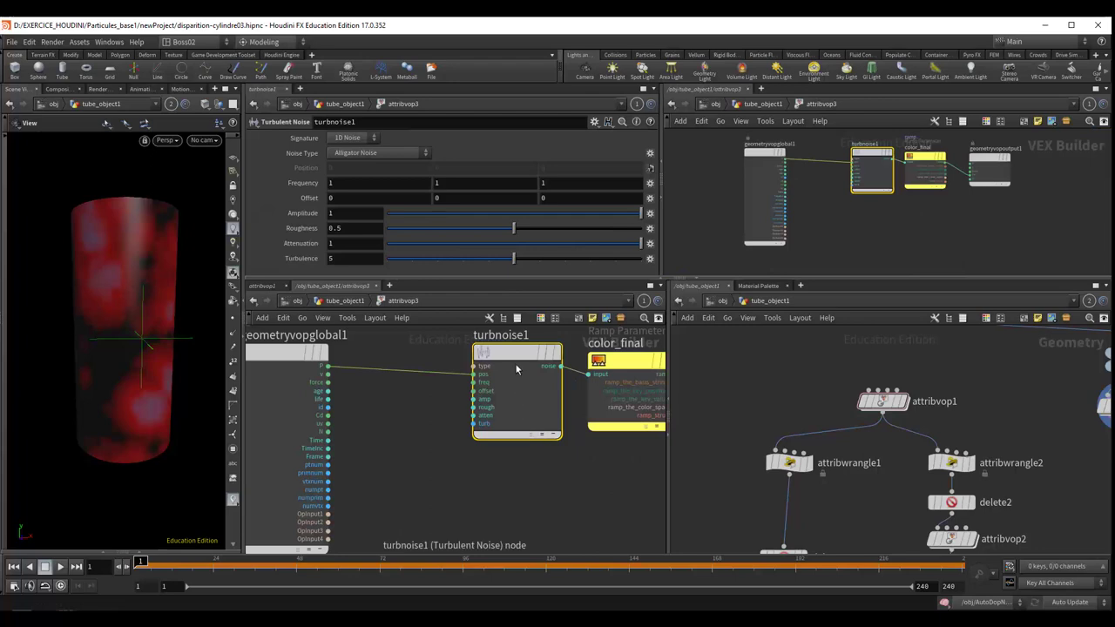
# - Move turbnoise1 left and color_final right, then frame and zoom into the VEX network
pyautogui.moveTo(497, 360); pyautogui.dragTo(428, 363)
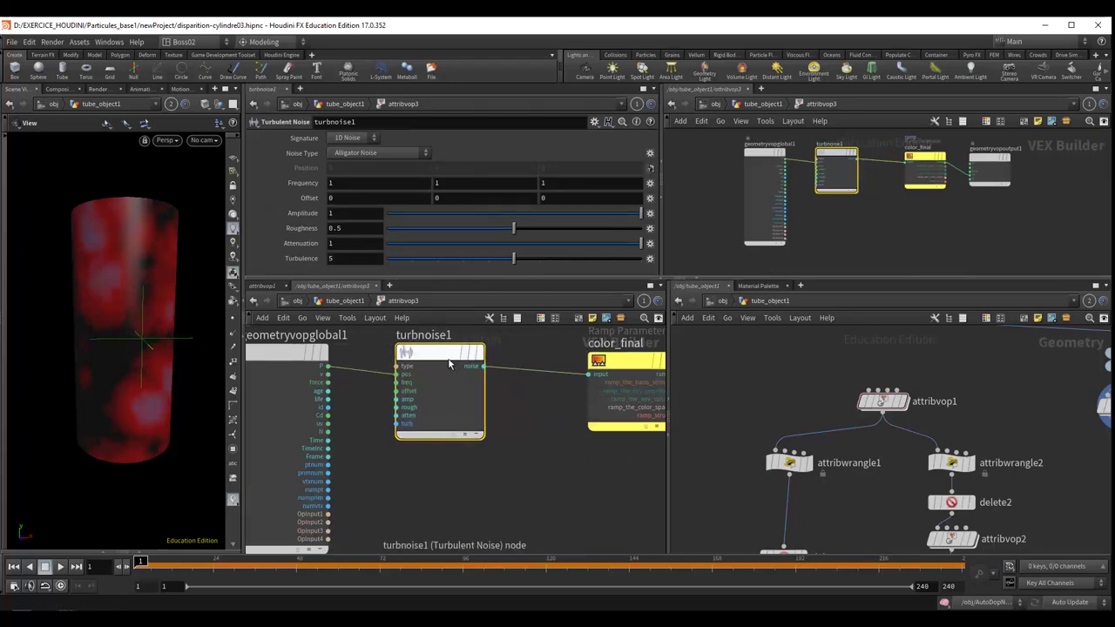
pyautogui.moveTo(618, 372); pyautogui.dragTo(631, 364)
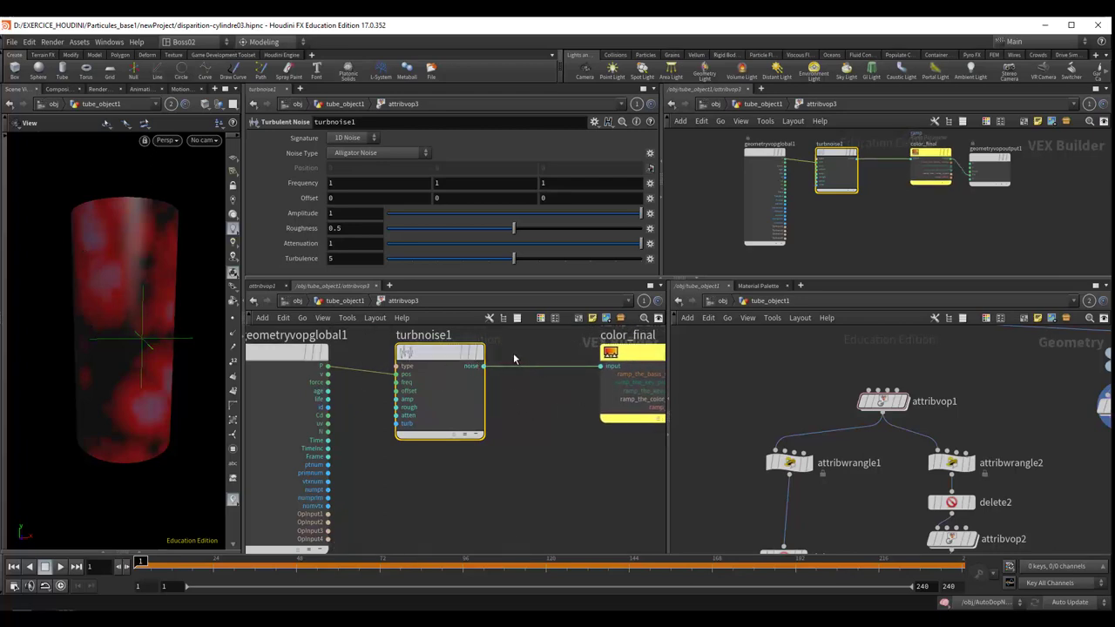
pyautogui.click(539, 387)
pyautogui.press('f')
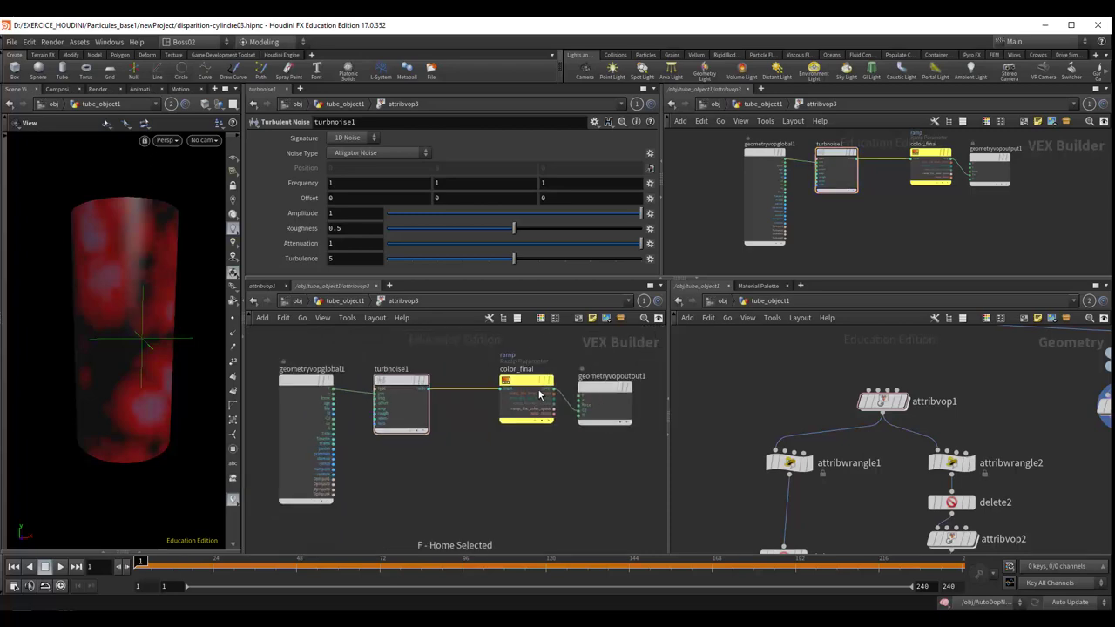
pyautogui.press('i')
pyautogui.scroll(2, 440, 437)
pyautogui.scroll(2, 443, 434)
pyautogui.scroll(1, 408, 484)
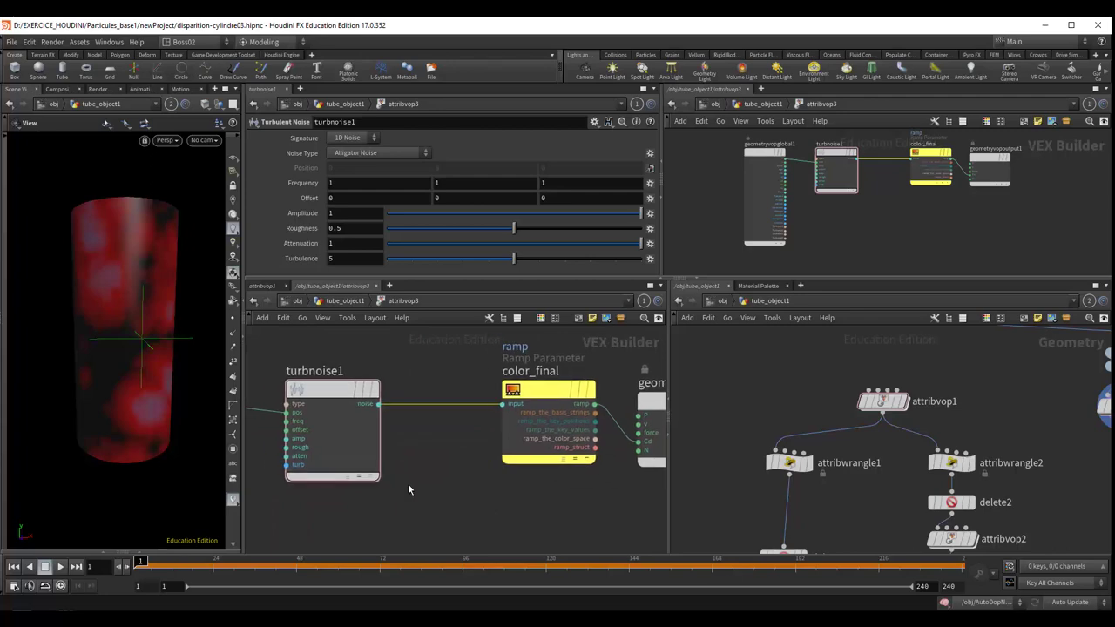
pyautogui.scroll(1, 414, 475)
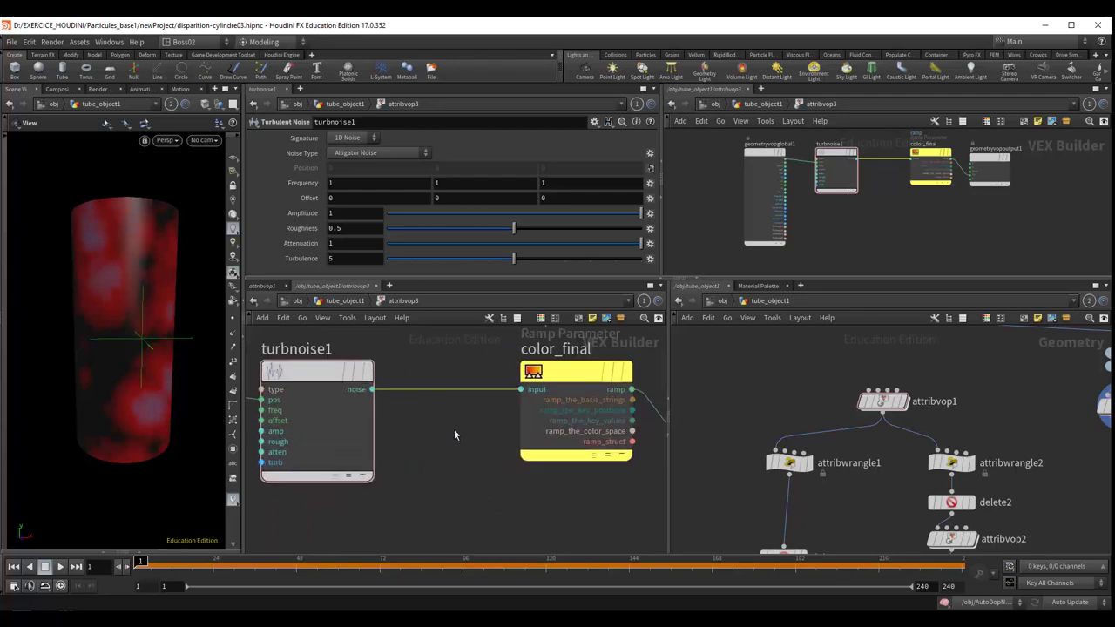
# - Search 'fi' in the Tab menu and pick the Fit Range node
pyautogui.press('Tab')
pyautogui.write('fi')
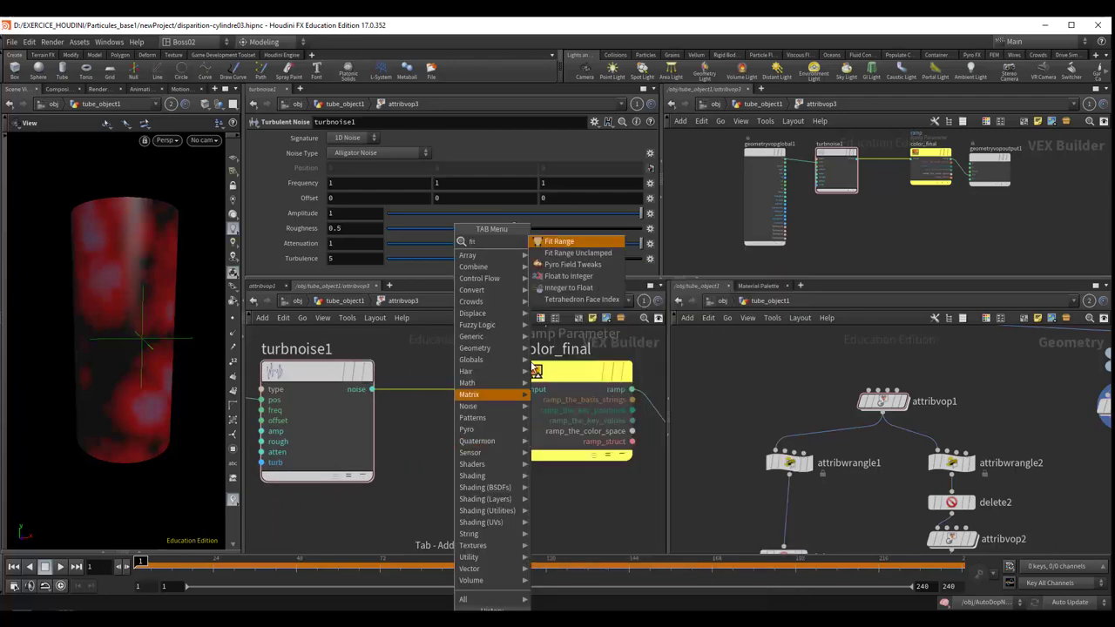
pyautogui.press('Return')
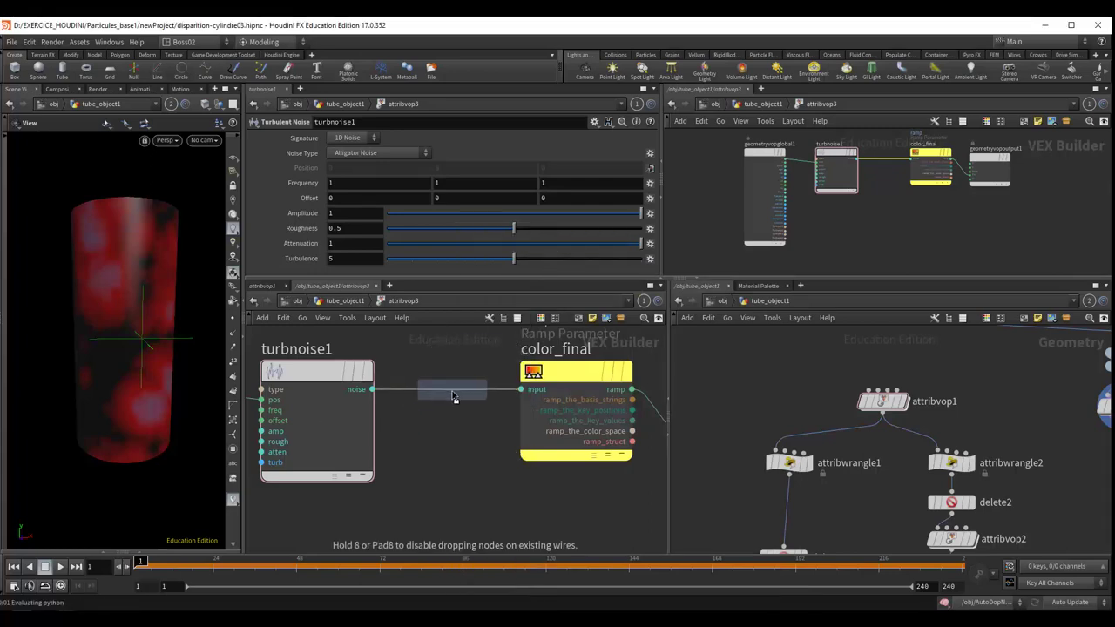
# - Insert fit1 between turbnoise1 and color_final and line up the three nodes
pyautogui.click(456, 394)
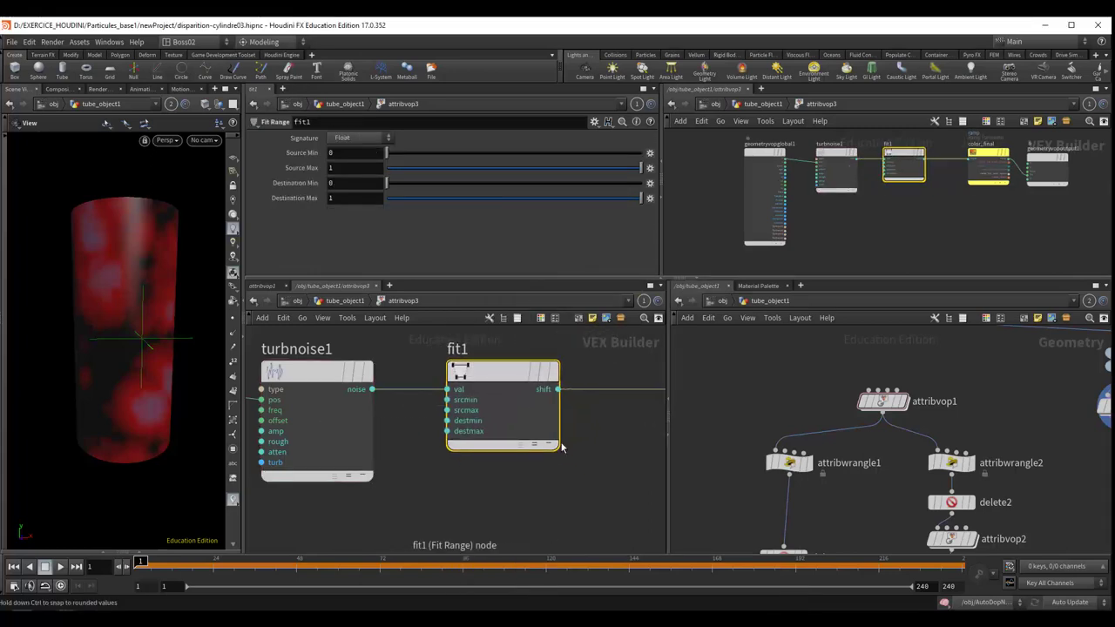
pyautogui.scroll(-3, 470, 392)
pyautogui.scroll(2, 585, 399)
pyautogui.moveTo(585, 399); pyautogui.dragTo(547, 399)
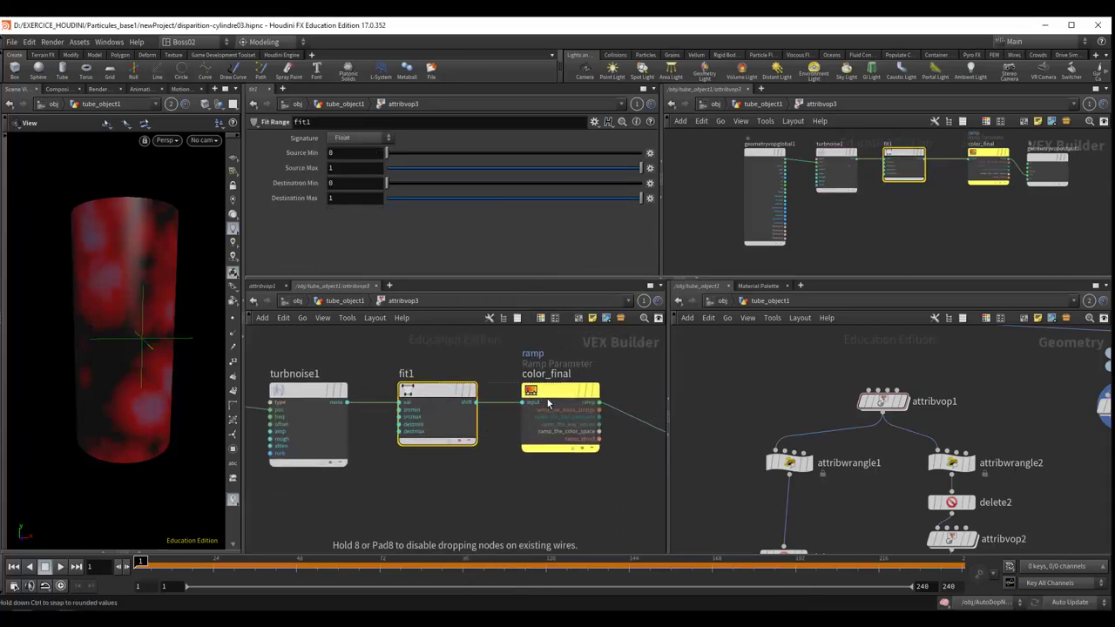
pyautogui.moveTo(424, 401); pyautogui.dragTo(428, 401)
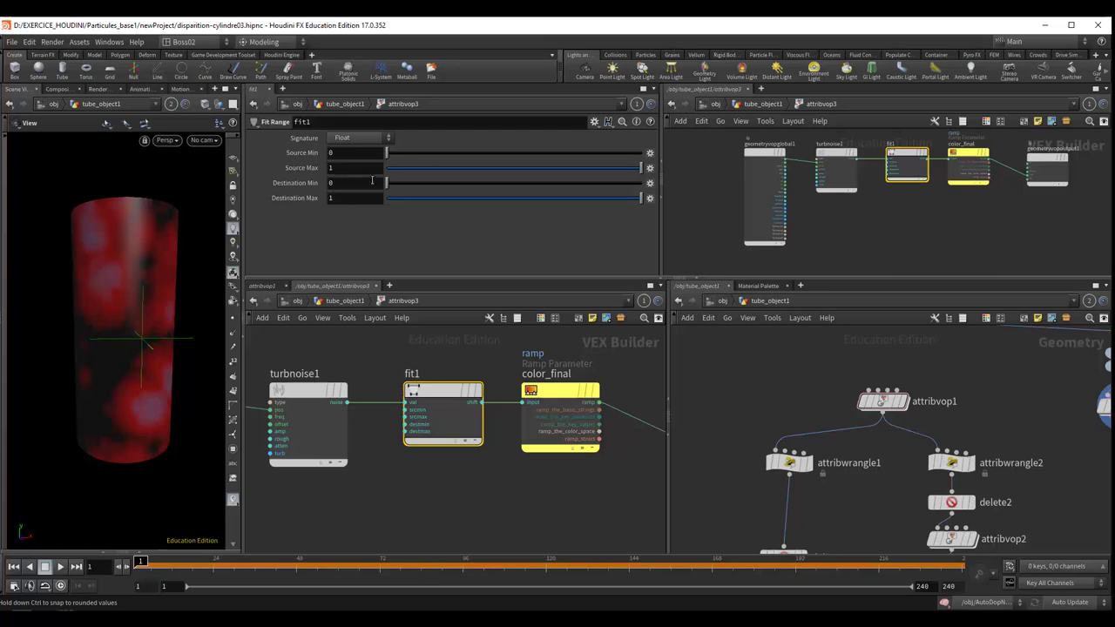
# - Set fit1's Destination Min to about 0.365 and Destination Max to 0.58
pyautogui.moveTo(388, 183)
pyautogui.mouseDown()
pyautogui.moveTo(488, 192)
pyautogui.moveTo(479, 195)
pyautogui.mouseUp()
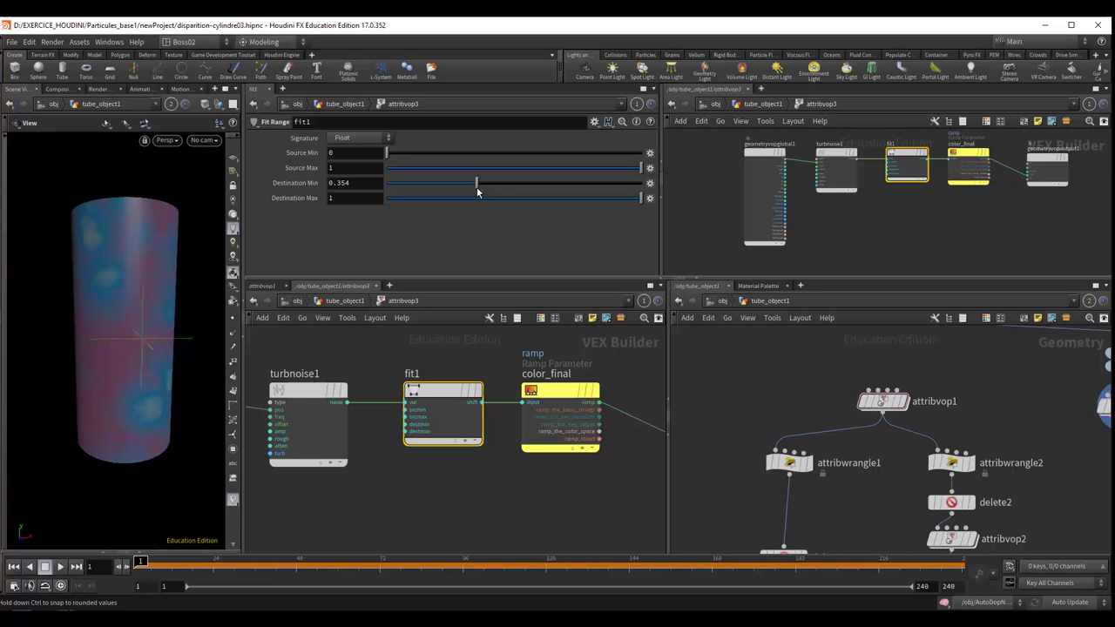
pyautogui.moveTo(478, 192)
pyautogui.mouseDown()
pyautogui.moveTo(518, 183)
pyautogui.moveTo(387, 185)
pyautogui.mouseUp()
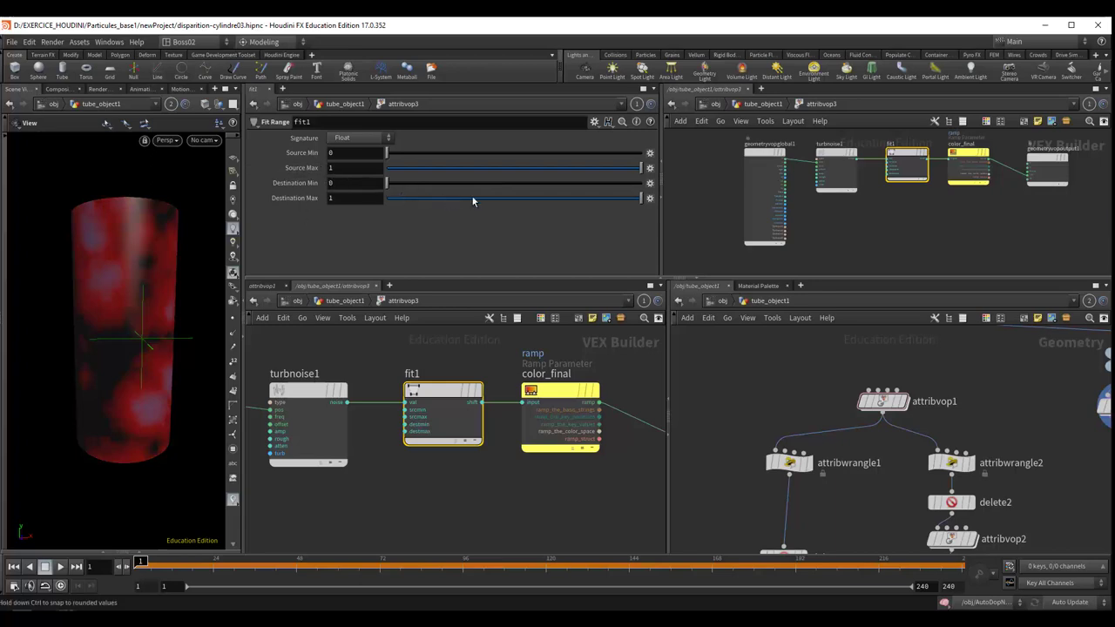
pyautogui.moveTo(615, 202)
pyautogui.mouseDown()
pyautogui.moveTo(458, 216)
pyautogui.moveTo(645, 201)
pyautogui.mouseUp()
pyautogui.moveTo(444, 396); pyautogui.dragTo(439, 390)
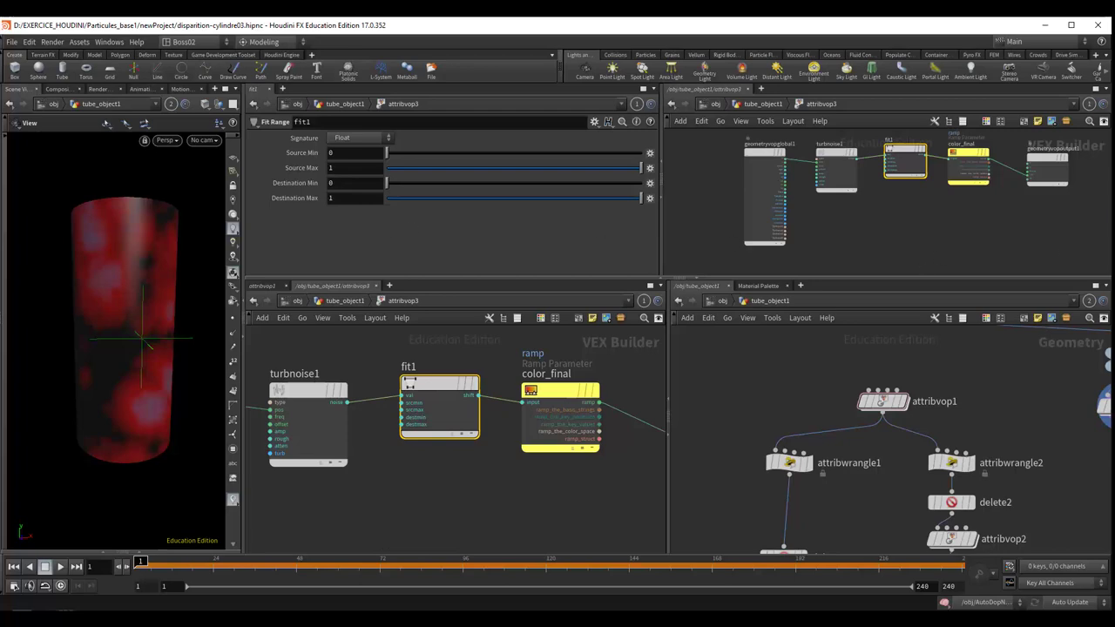
# - Peek inside attribvop1, return to tube_object1, and widen and zoom the VEX network pane
pyautogui.doubleClick(883, 401)
pyautogui.press('u')
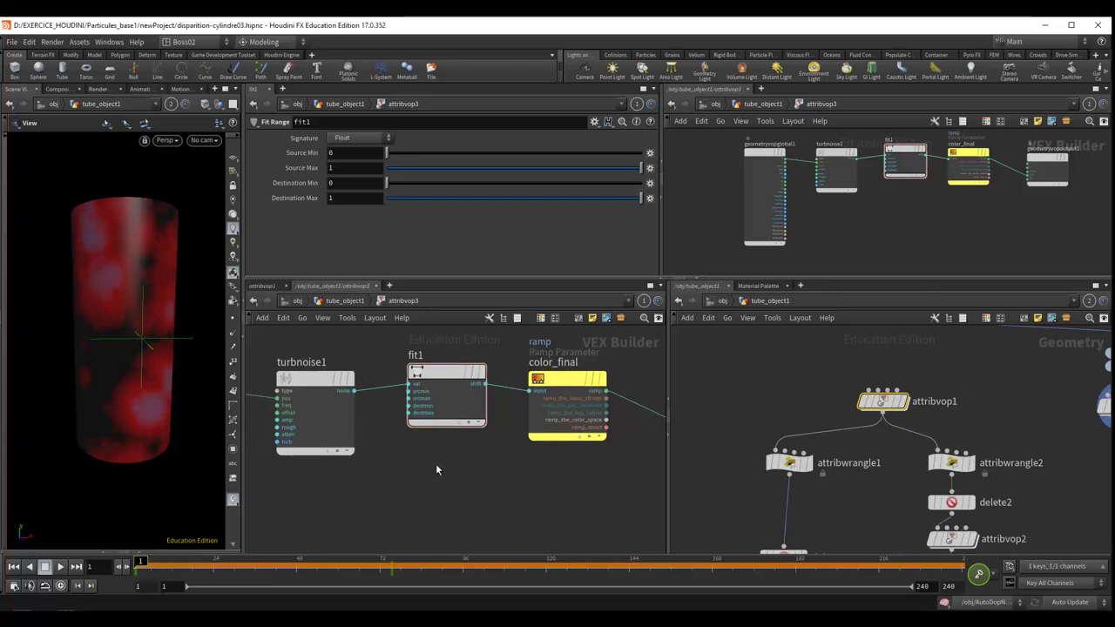
pyautogui.scroll(-2, 437, 471)
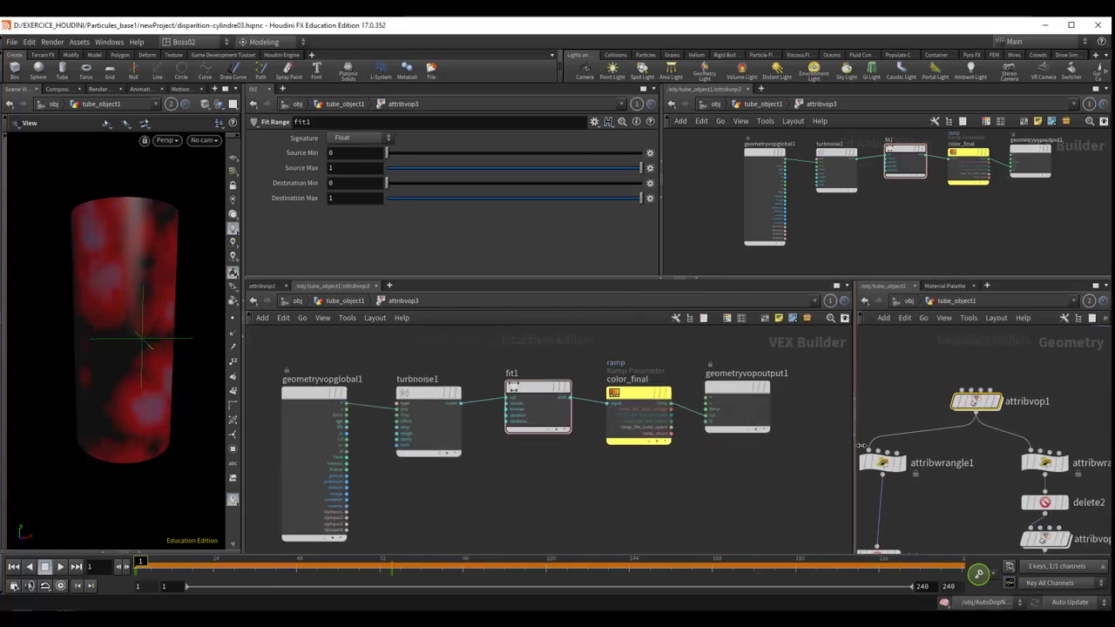
pyautogui.moveTo(669, 442); pyautogui.dragTo(884, 462)
pyautogui.scroll(1, 633, 485)
pyautogui.scroll(1, 671, 485)
pyautogui.scroll(1, 680, 492)
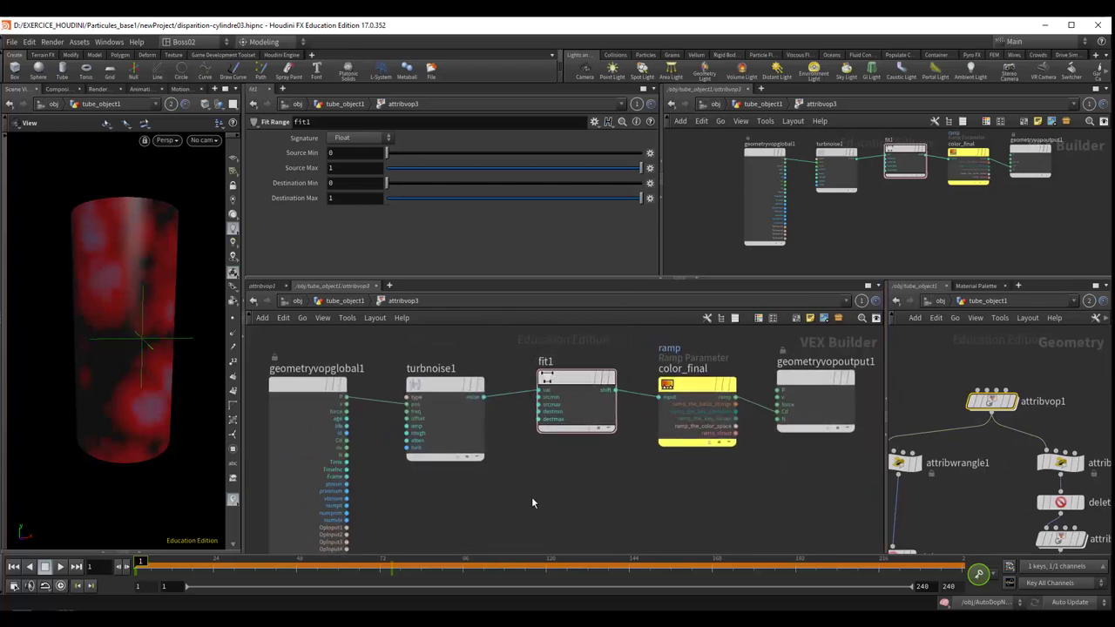
# - Add a Parameter node below turbnoise1 and name both the node and parameter decal
pyautogui.press('Tab')
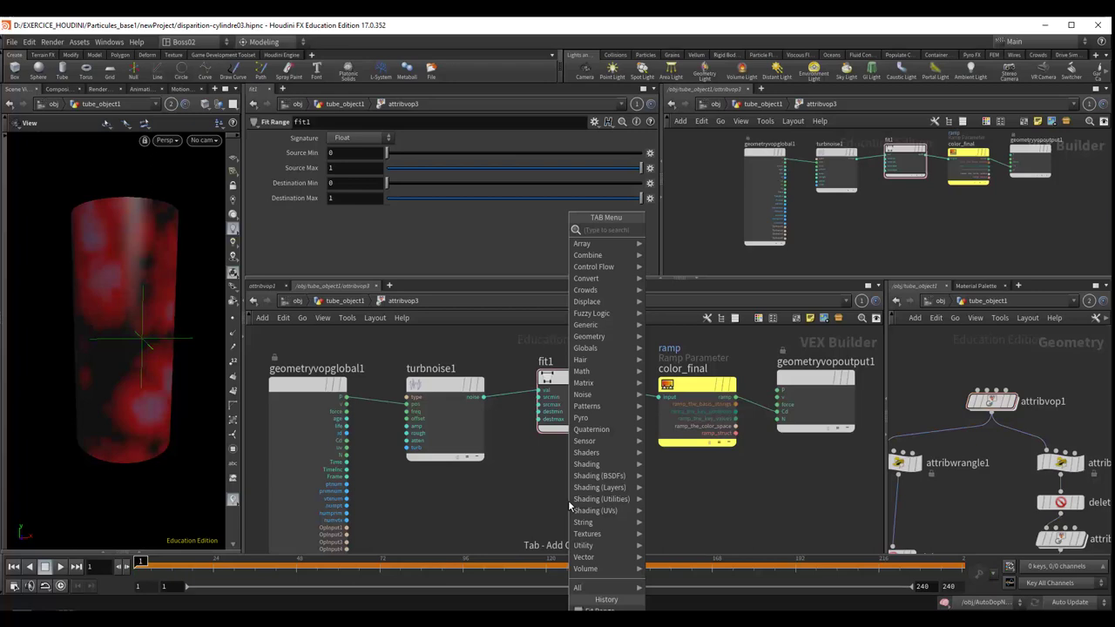
pyautogui.write('param')
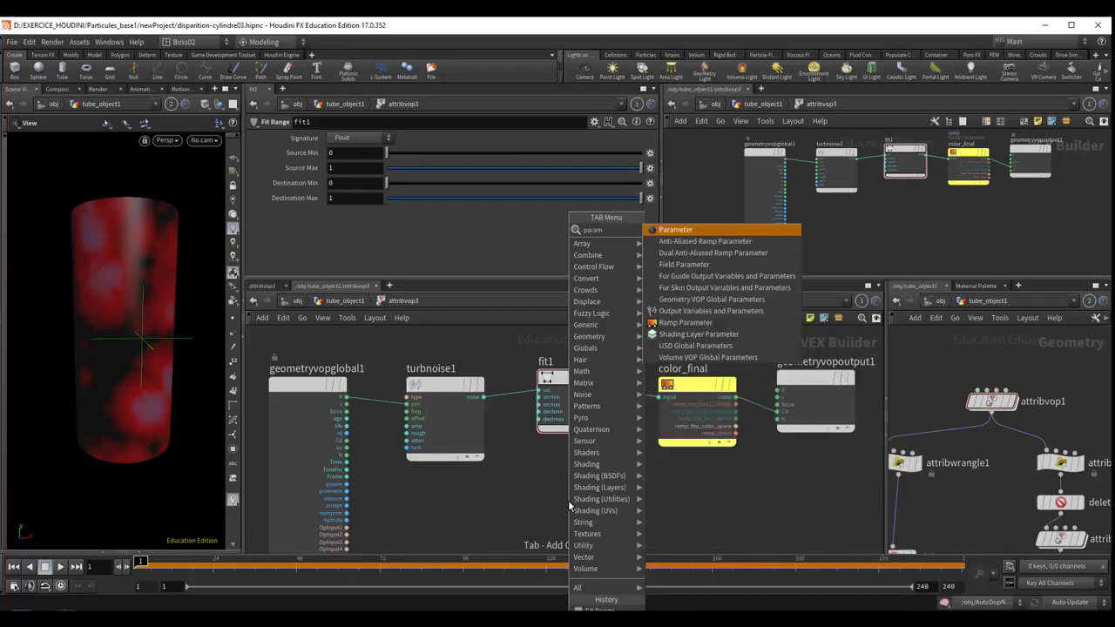
pyautogui.click(680, 229)
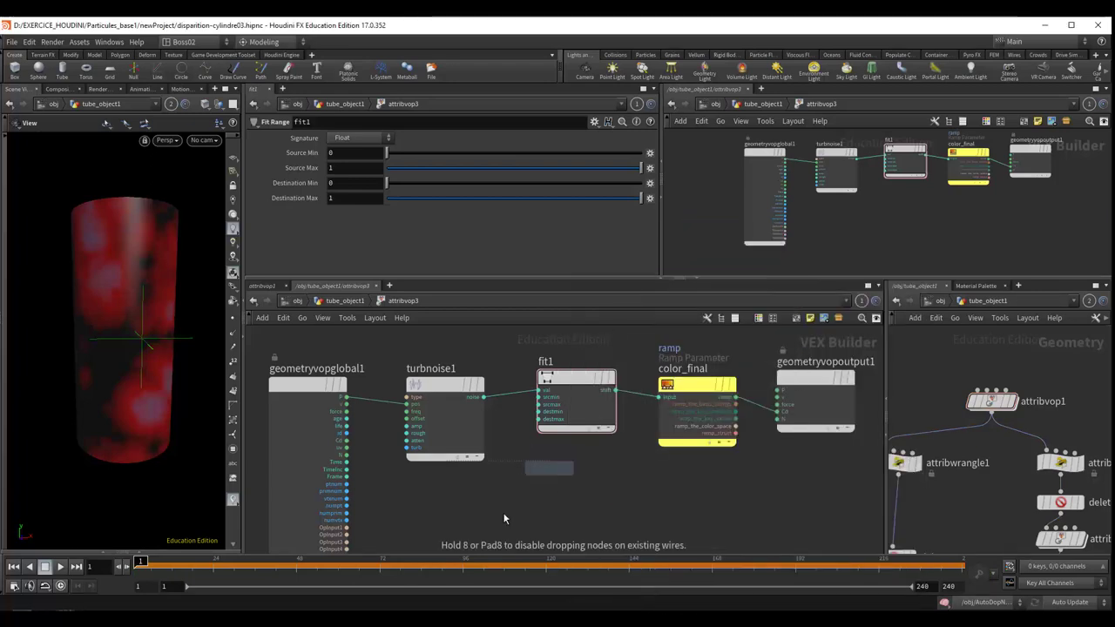
pyautogui.click(533, 483)
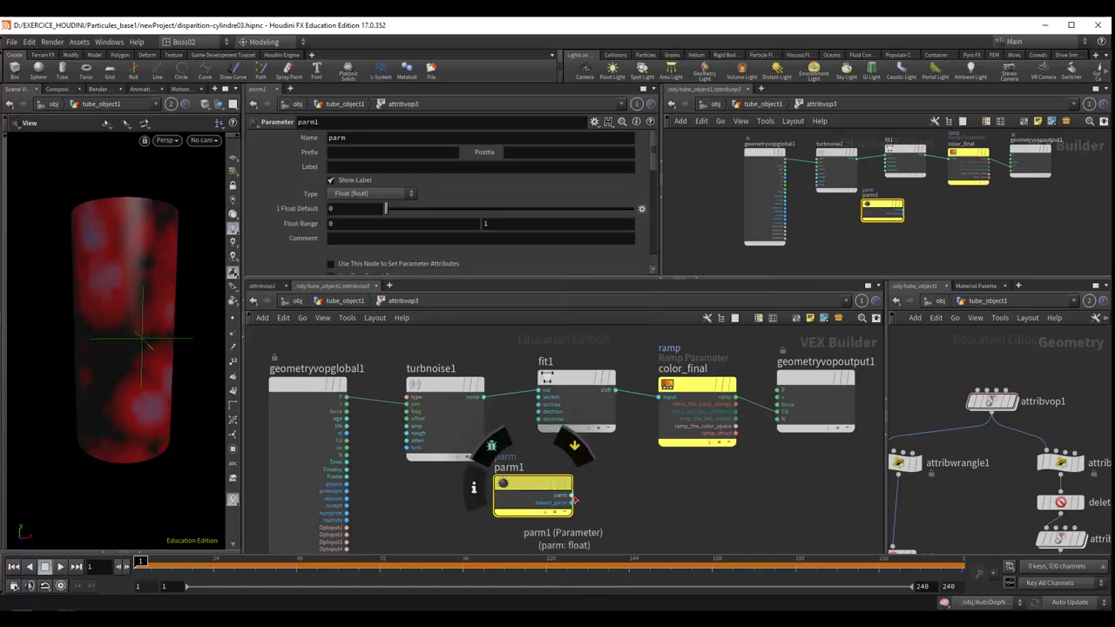
pyautogui.moveTo(328, 127); pyautogui.dragTo(258, 129)
pyautogui.write('deca')
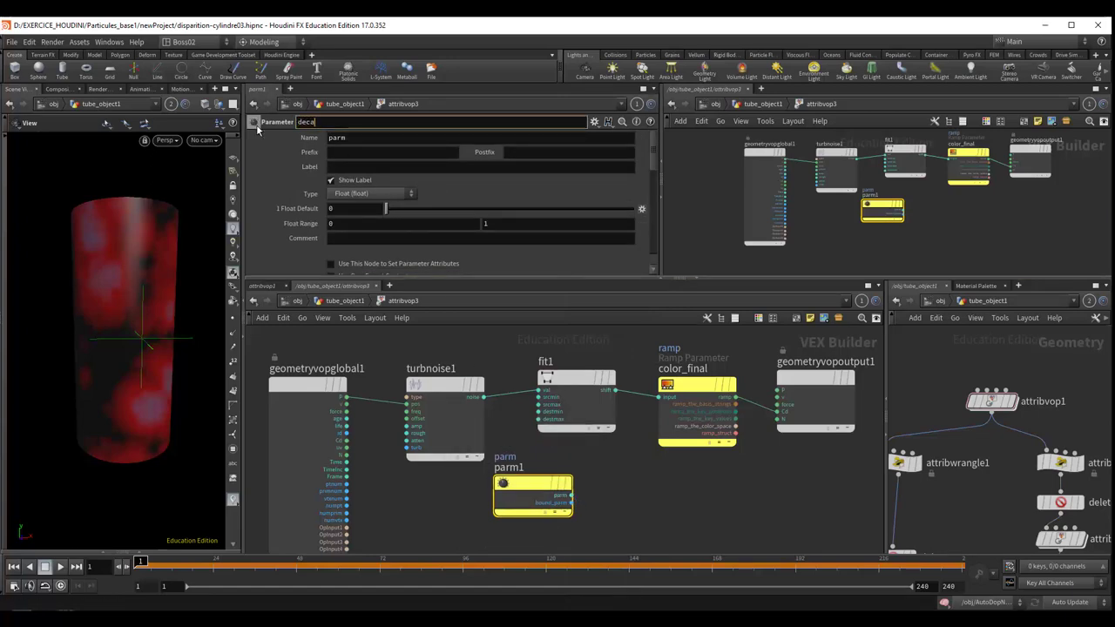
pyautogui.write('l')
pyautogui.press('Return')
pyautogui.click(357, 140)
pyautogui.write('de')
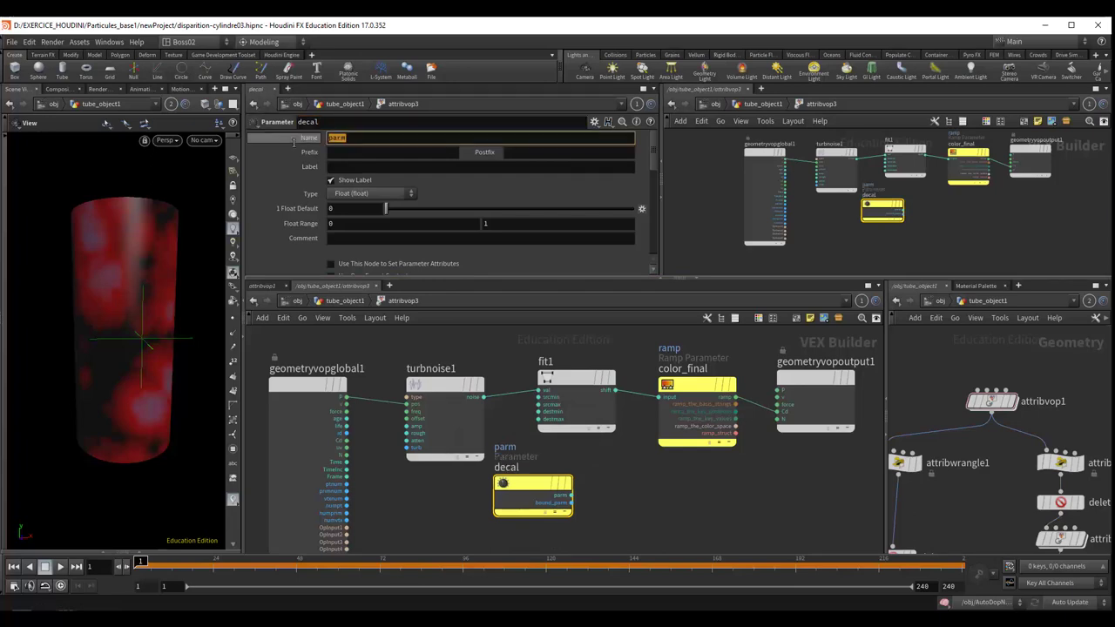
pyautogui.press('Return')
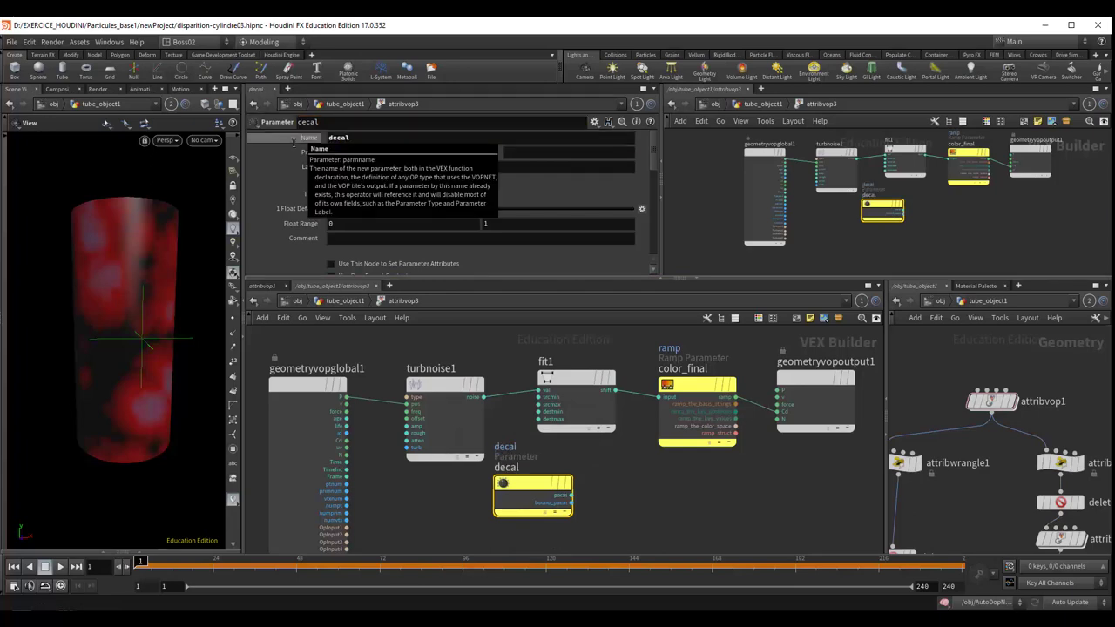
# - Wire decal into fit1's srcmin, rearrange decal, turbnoise1 and the globals, and try another default
pyautogui.moveTo(572, 495)
pyautogui.mouseDown()
pyautogui.moveTo(598, 486)
pyautogui.moveTo(538, 398)
pyautogui.mouseUp()
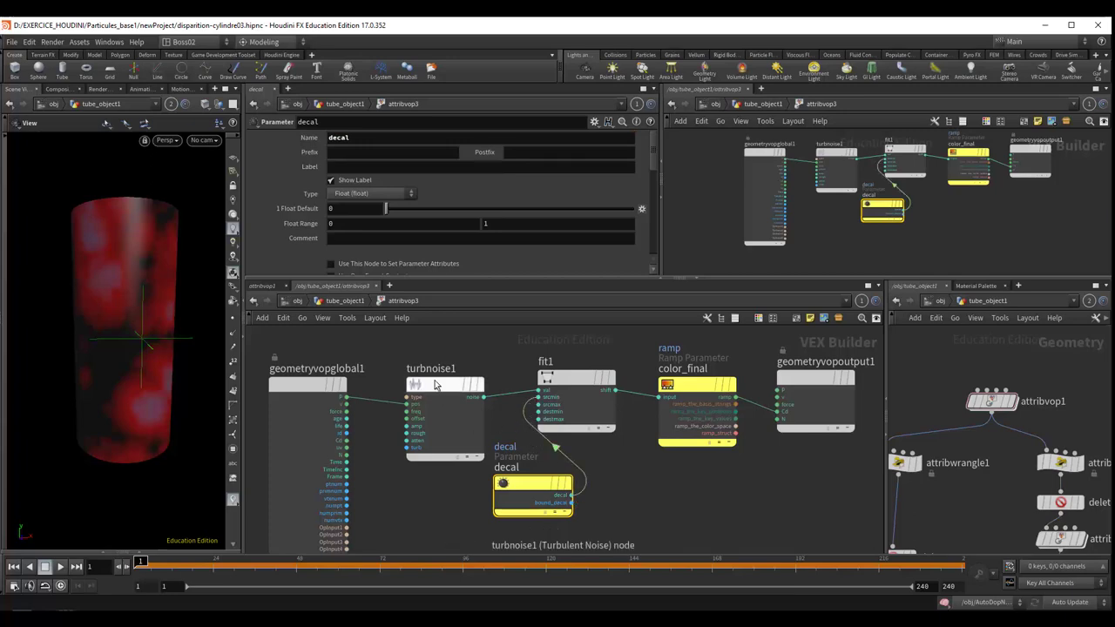
pyautogui.moveTo(432, 372); pyautogui.dragTo(431, 336)
pyautogui.moveTo(532, 485); pyautogui.dragTo(422, 471)
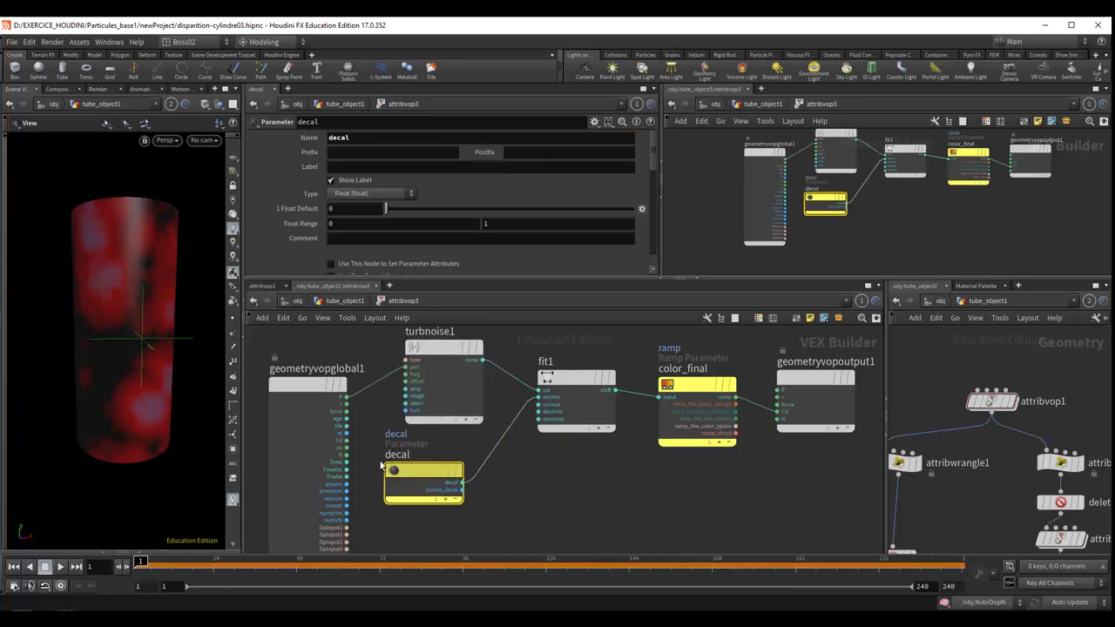
pyautogui.moveTo(305, 400)
pyautogui.mouseDown()
pyautogui.moveTo(266, 375)
pyautogui.moveTo(285, 387)
pyautogui.mouseUp()
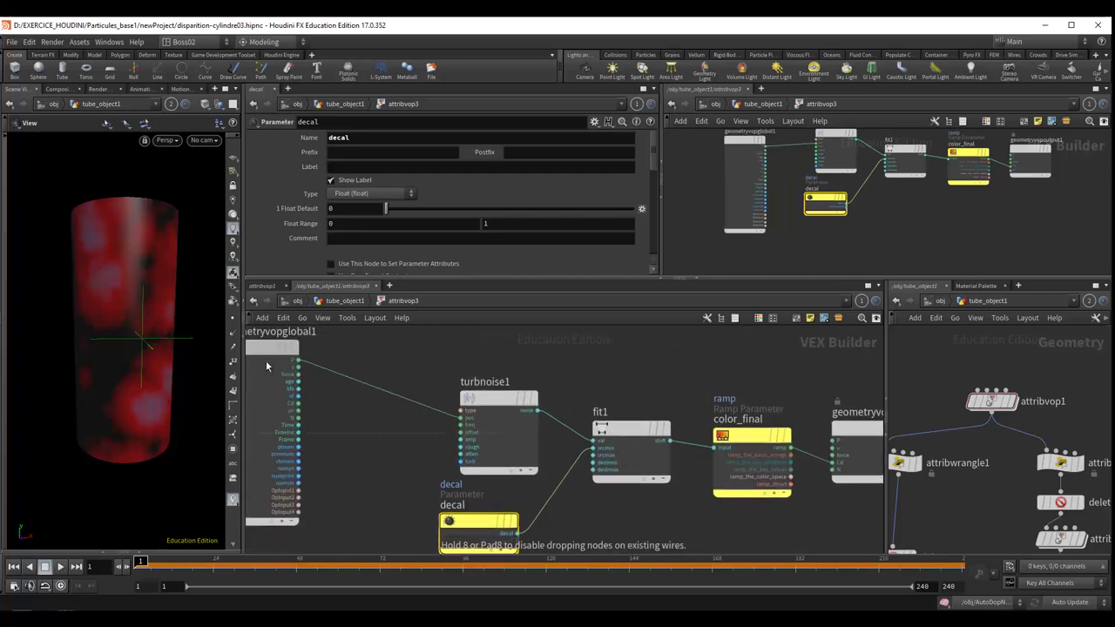
pyautogui.moveTo(633, 517); pyautogui.dragTo(577, 441, button='middle')
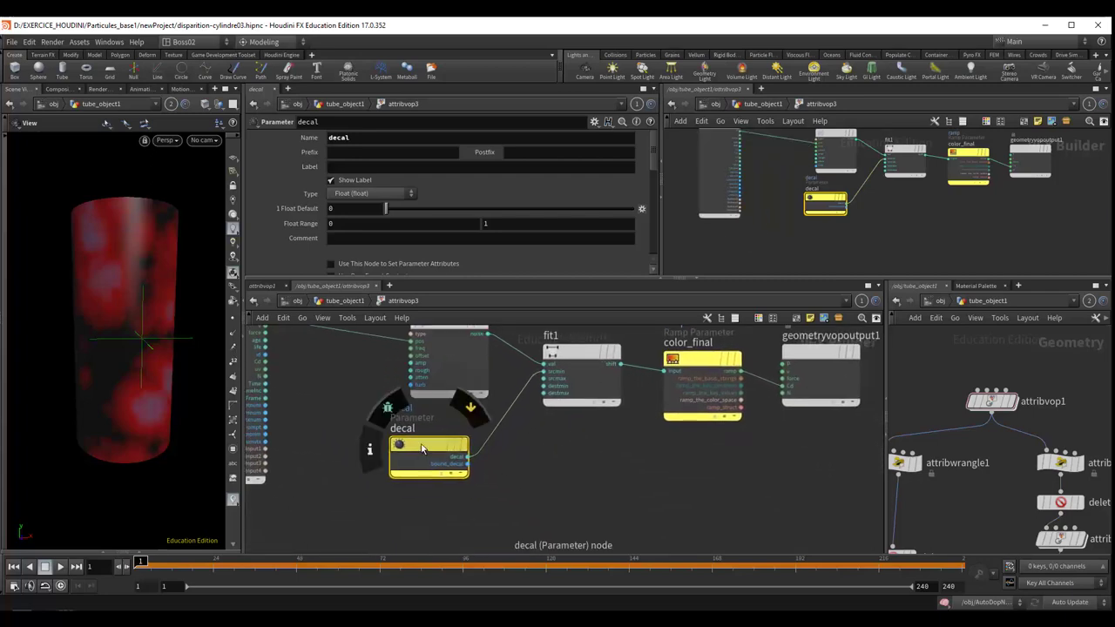
pyautogui.moveTo(425, 442)
pyautogui.mouseDown()
pyautogui.moveTo(369, 447)
pyautogui.moveTo(389, 434)
pyautogui.mouseUp()
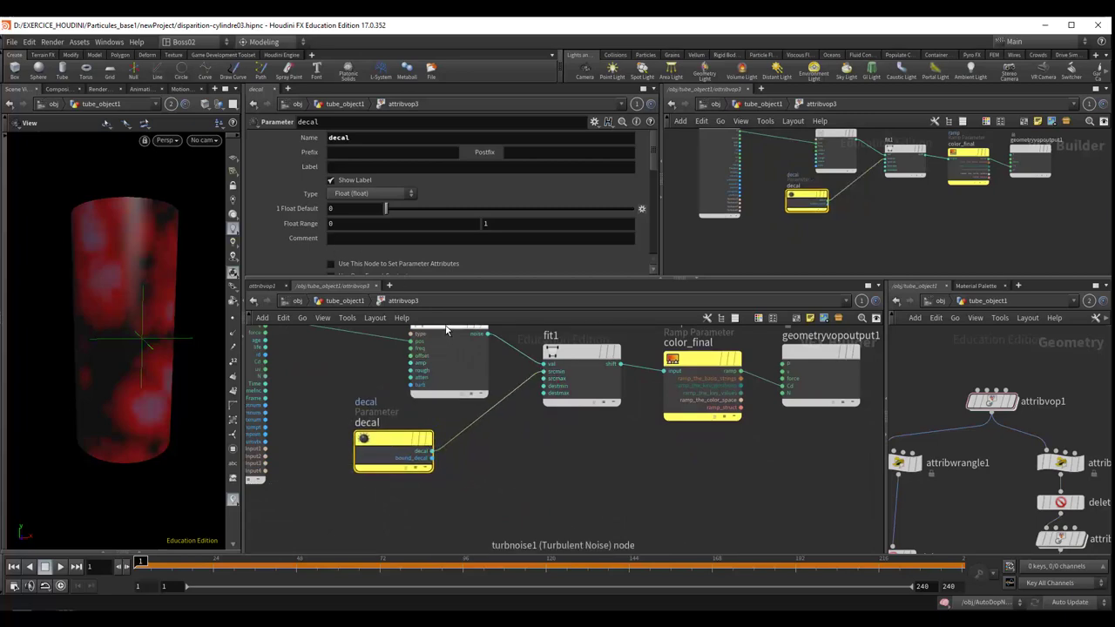
pyautogui.moveTo(476, 385); pyautogui.dragTo(483, 438, button='middle')
pyautogui.moveTo(483, 436); pyautogui.dragTo(441, 394)
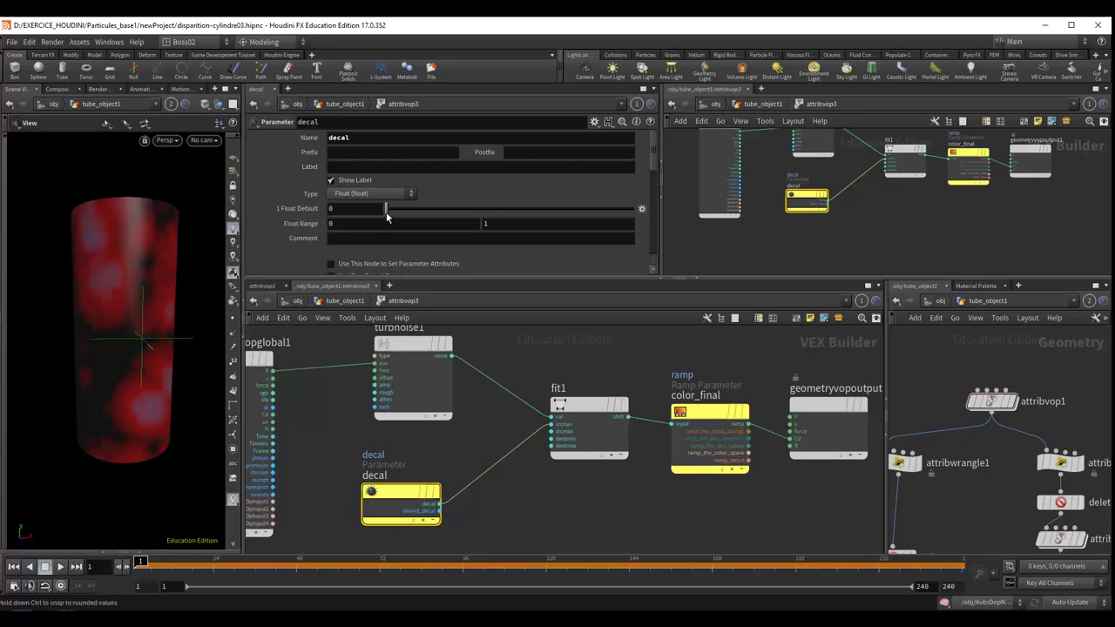
pyautogui.moveTo(404, 210)
pyautogui.mouseDown()
pyautogui.moveTo(495, 225)
pyautogui.moveTo(364, 215)
pyautogui.moveTo(355, 231)
pyautogui.mouseUp()
pyautogui.click(559, 415)
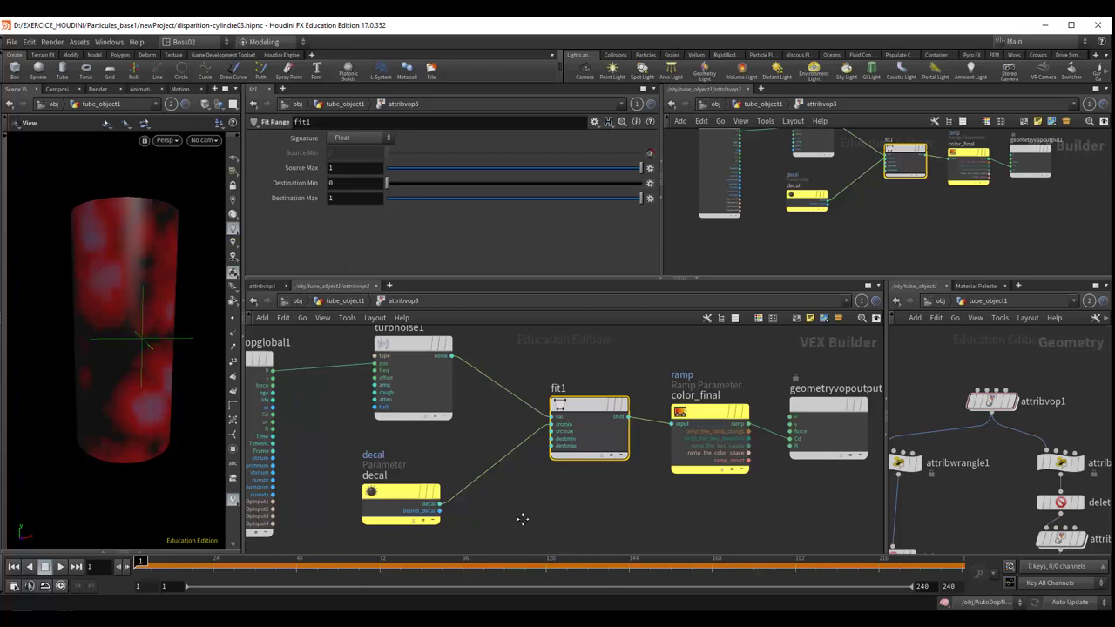
# - Create a new Parameter node wired into fit1's srcmax input
pyautogui.moveTo(523, 522); pyautogui.dragTo(520, 463, button='middle')
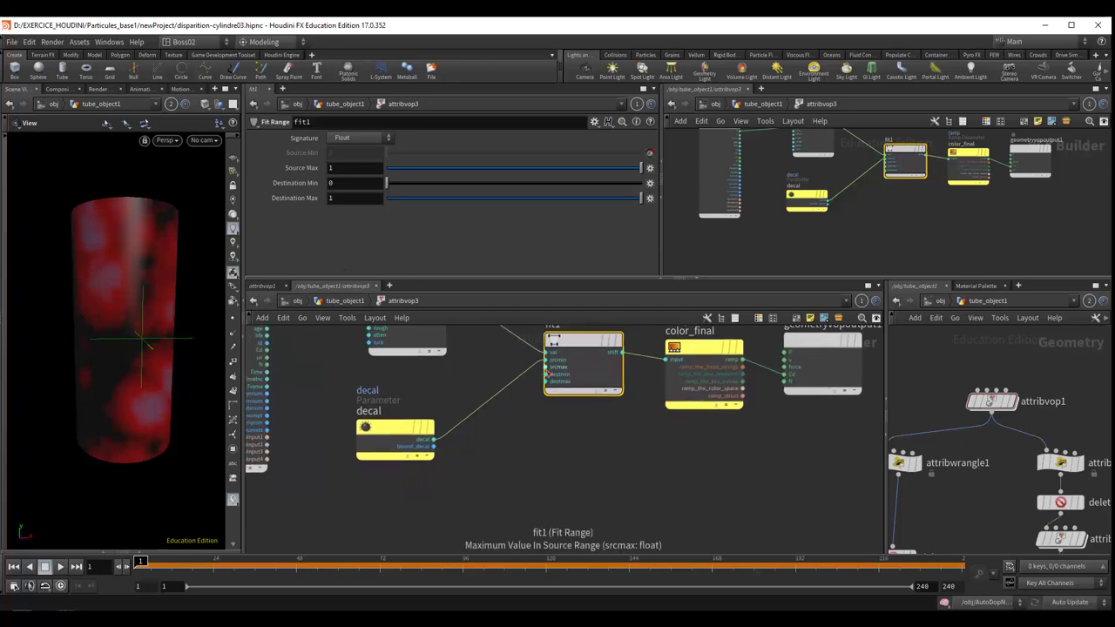
pyautogui.moveTo(547, 369); pyautogui.dragTo(501, 469)
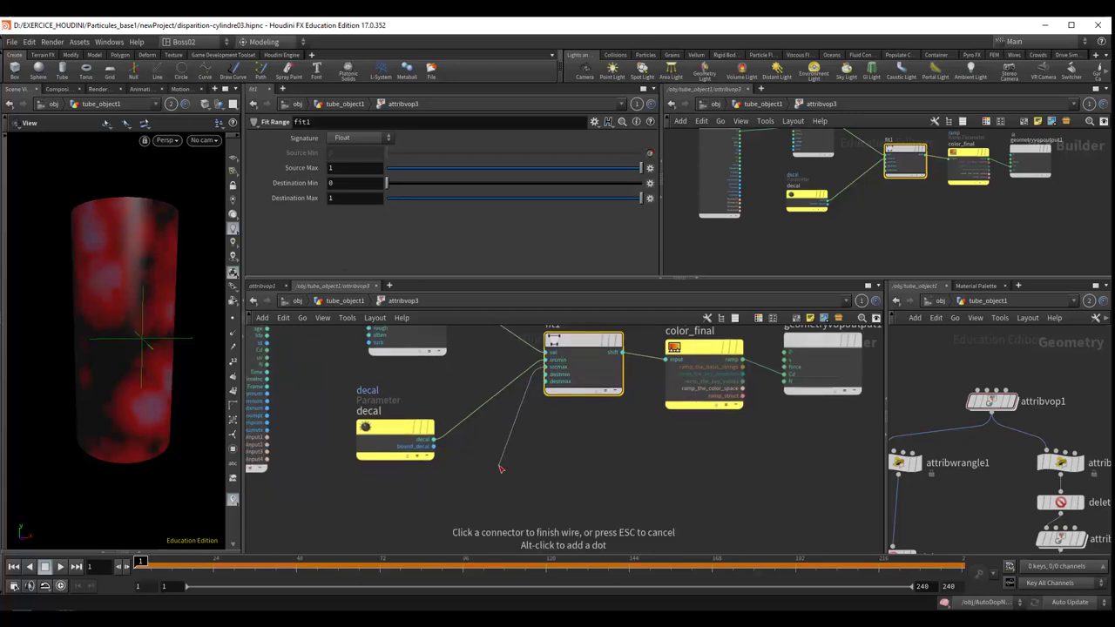
pyautogui.press('Tab')
pyautogui.write('p')
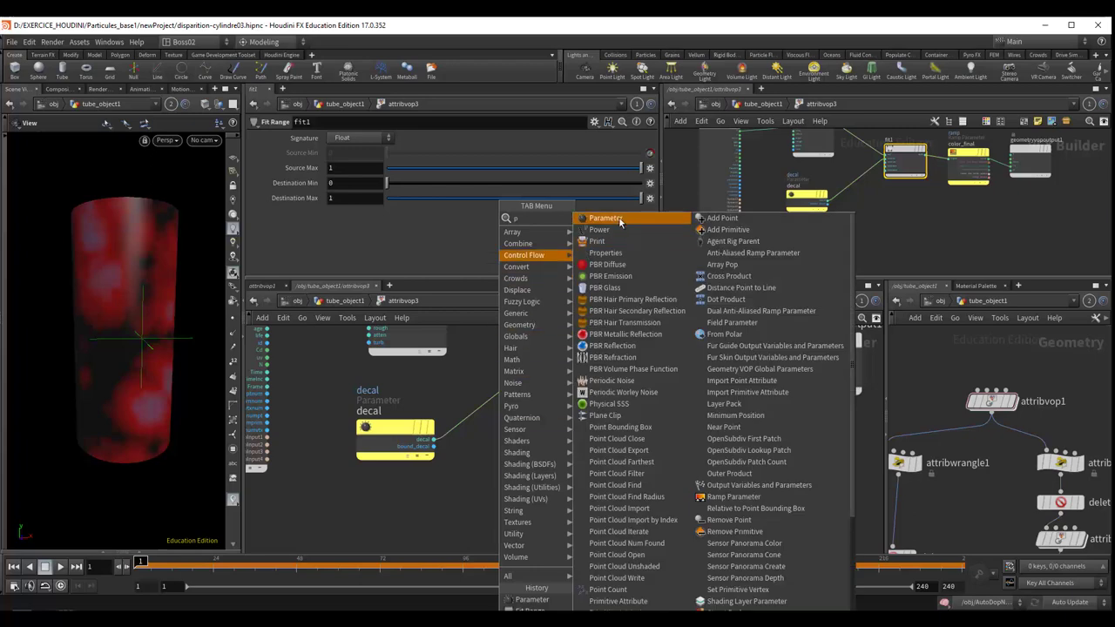
pyautogui.press('Return')
# - Give the new parameter a default of 1 and rename the node and parameter to ecart
pyautogui.moveTo(496, 460); pyautogui.dragTo(485, 471)
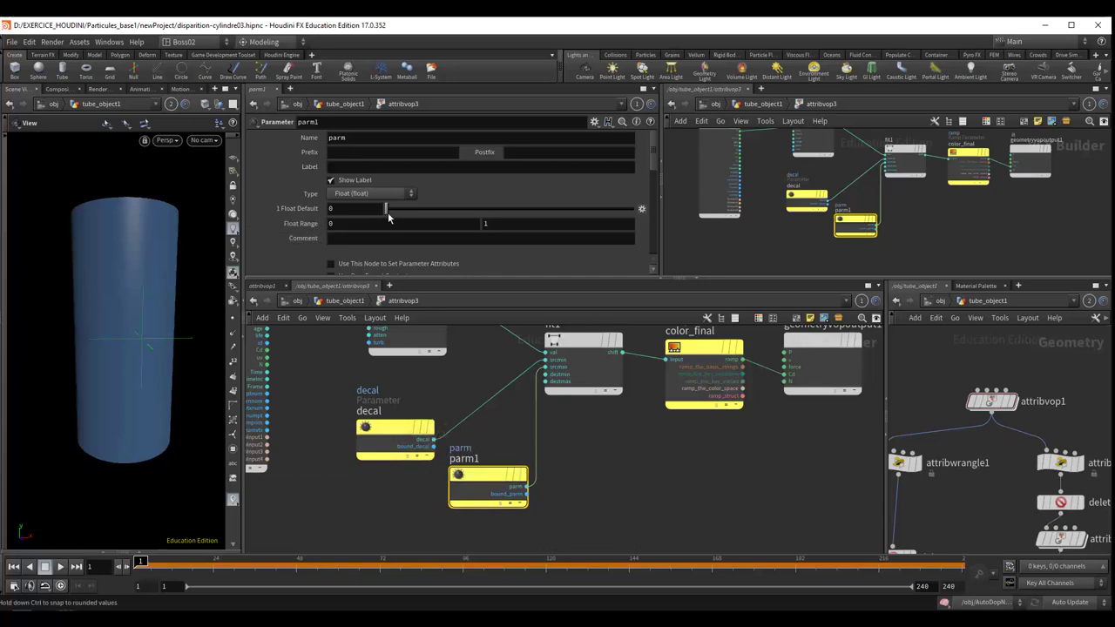
pyautogui.moveTo(386, 209); pyautogui.dragTo(619, 209)
pyautogui.moveTo(688, 231); pyautogui.dragTo(690, 226)
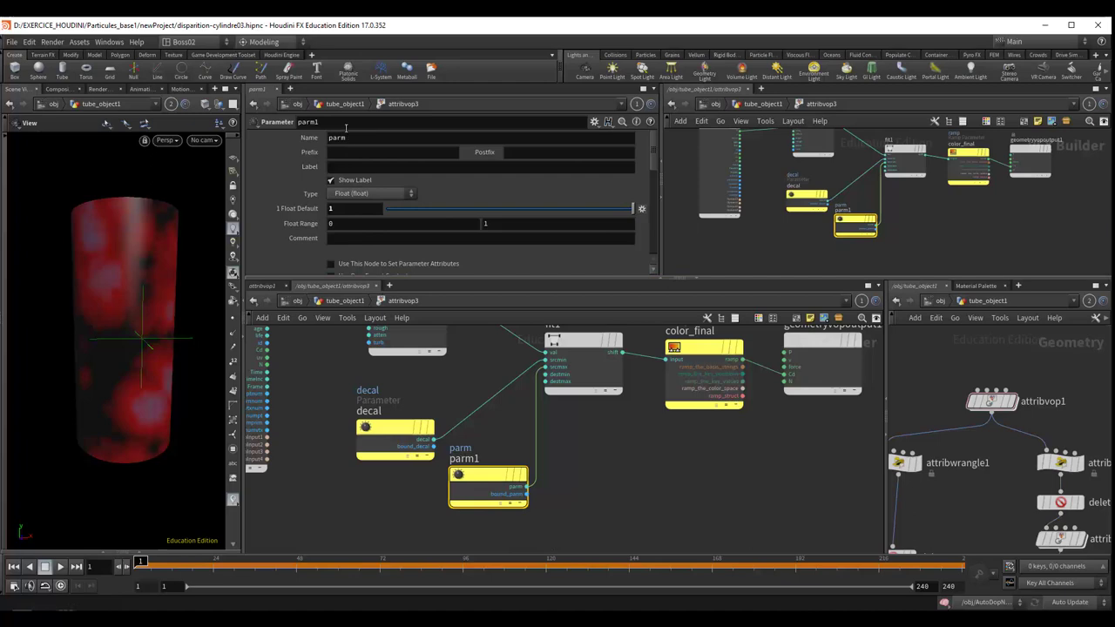
pyautogui.doubleClick(300, 122)
pyautogui.write('ecart')
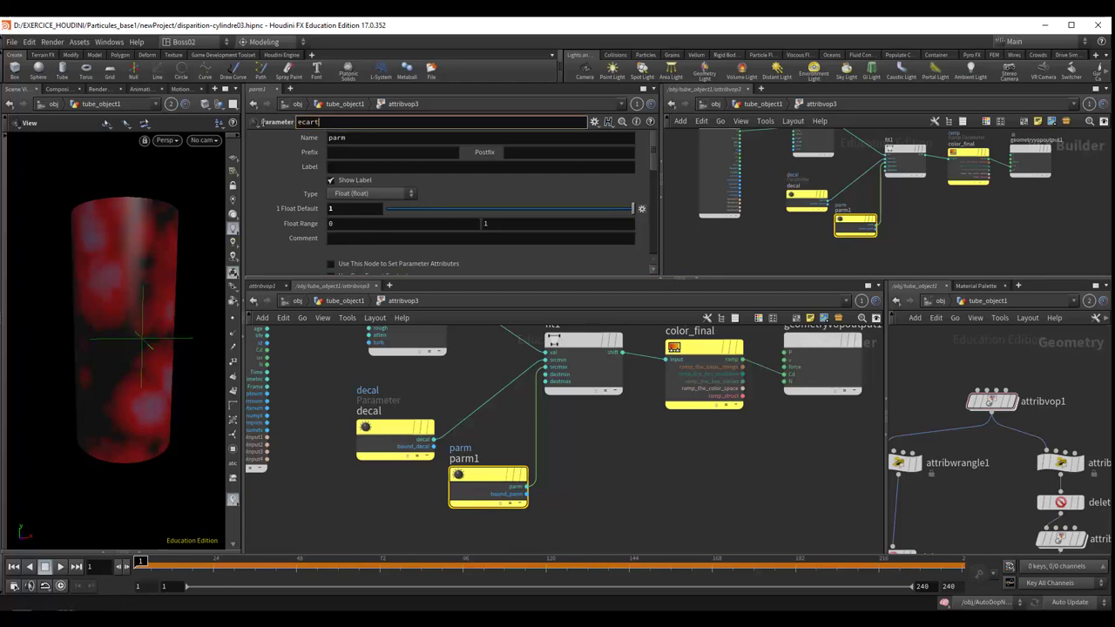
pyautogui.press('Return')
pyautogui.doubleClick(338, 138)
pyautogui.write('ecart')
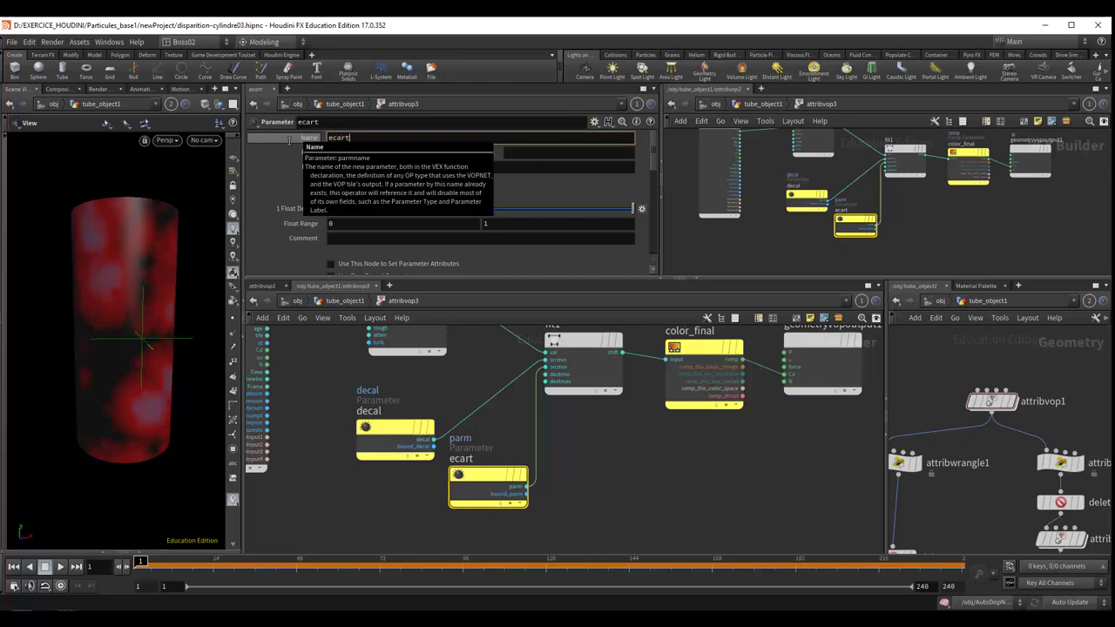
pyautogui.press('Return')
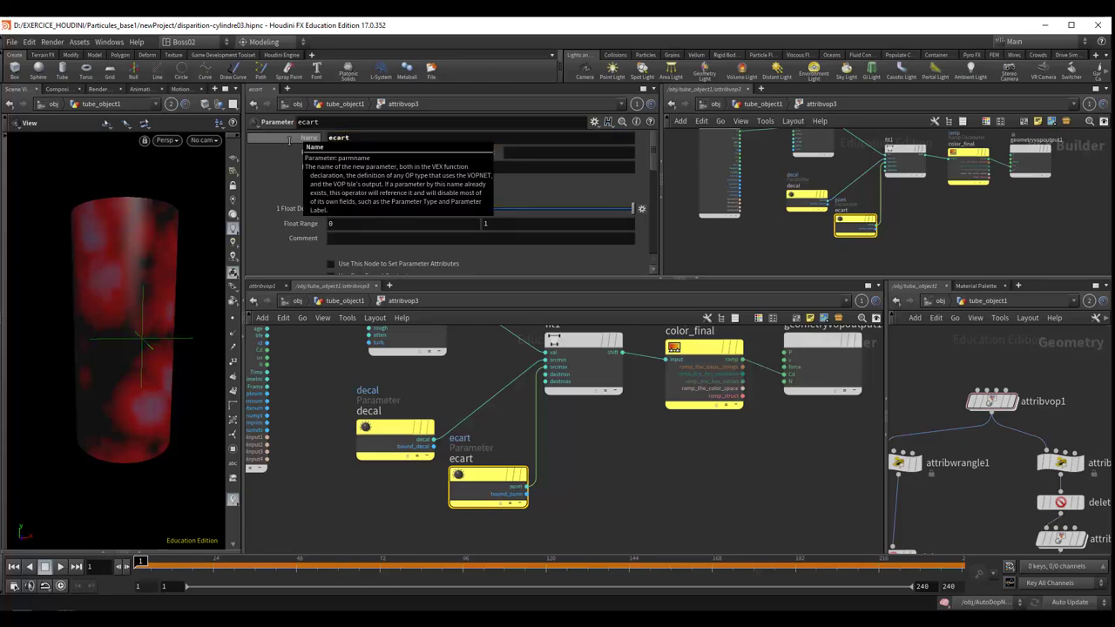
# - Lower ecart's default to 0.233, rearrange decal and ecart, and detach decal's wire from fit1
pyautogui.moveTo(426, 462); pyautogui.dragTo(423, 436)
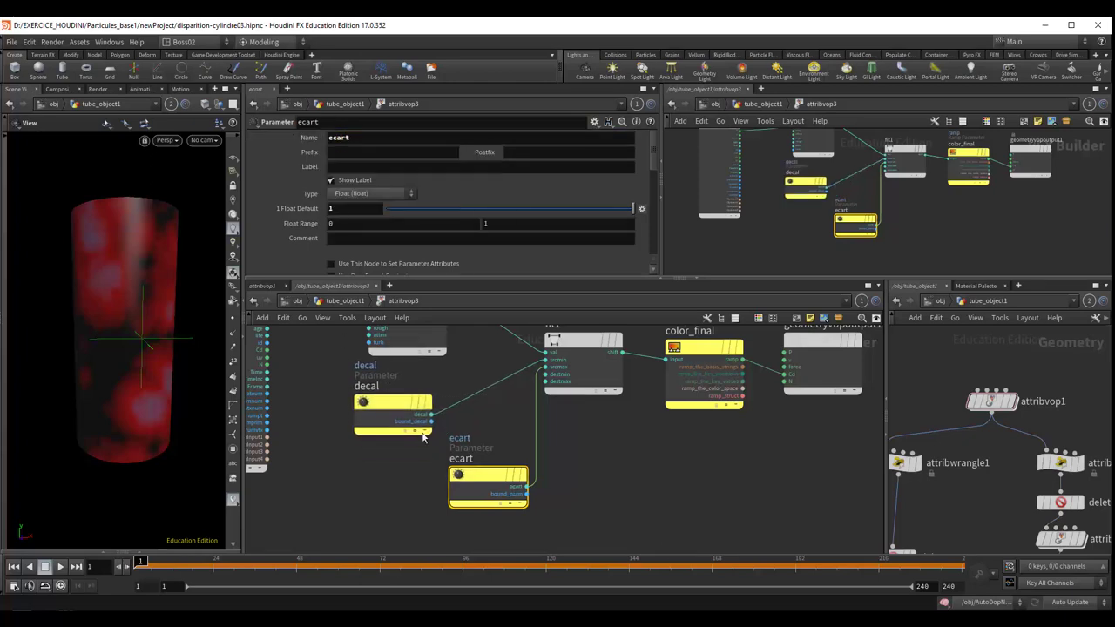
pyautogui.moveTo(487, 485); pyautogui.dragTo(446, 490)
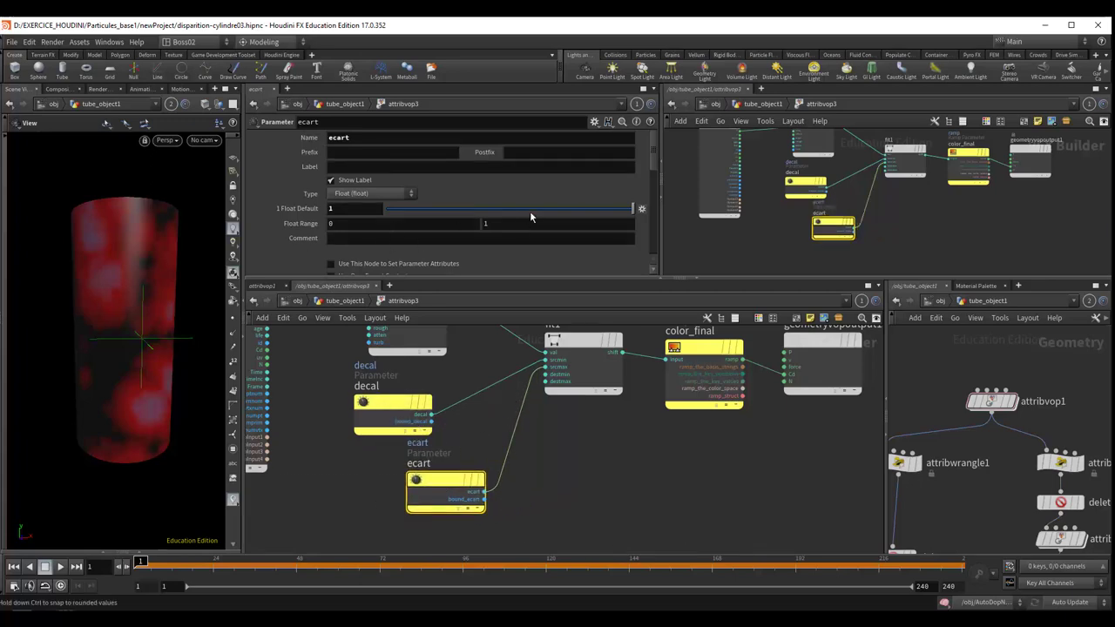
pyautogui.moveTo(529, 211)
pyautogui.mouseDown()
pyautogui.moveTo(457, 215)
pyautogui.moveTo(644, 225)
pyautogui.mouseUp()
pyautogui.moveTo(394, 406); pyautogui.dragTo(402, 391)
pyautogui.moveTo(435, 492)
pyautogui.mouseDown()
pyautogui.moveTo(458, 491)
pyautogui.moveTo(440, 497)
pyautogui.mouseUp()
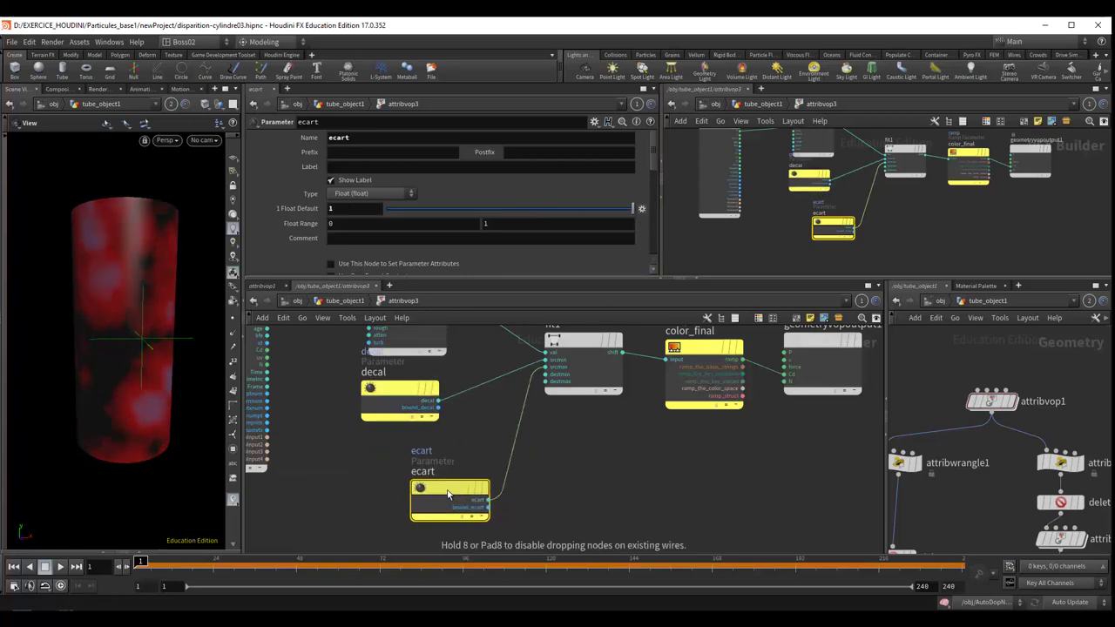
pyautogui.moveTo(392, 390); pyautogui.dragTo(341, 389)
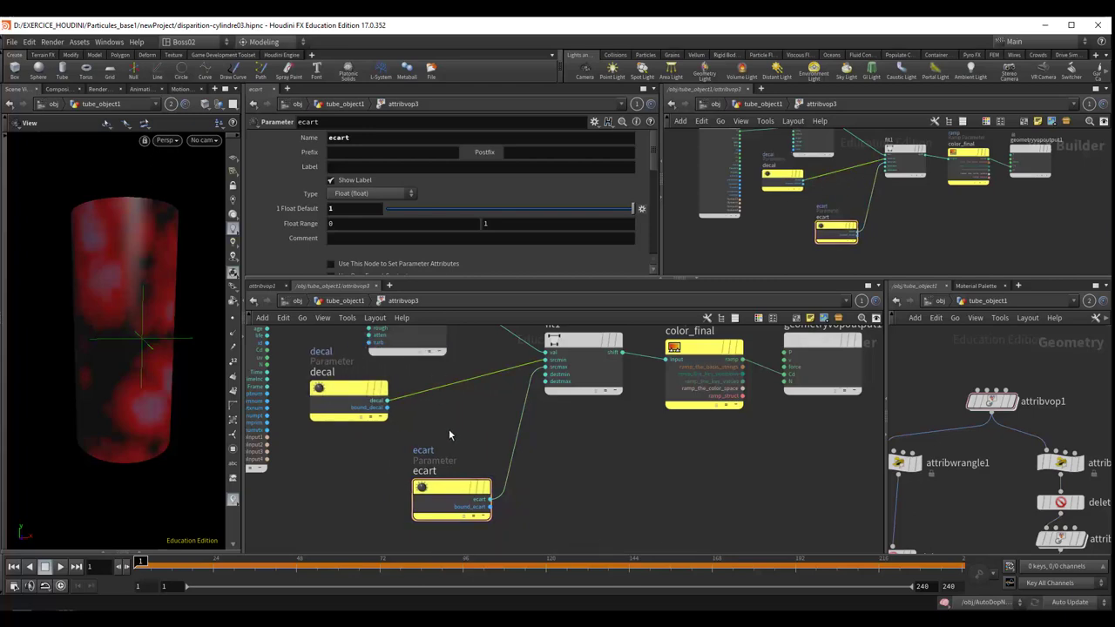
pyautogui.click(388, 400)
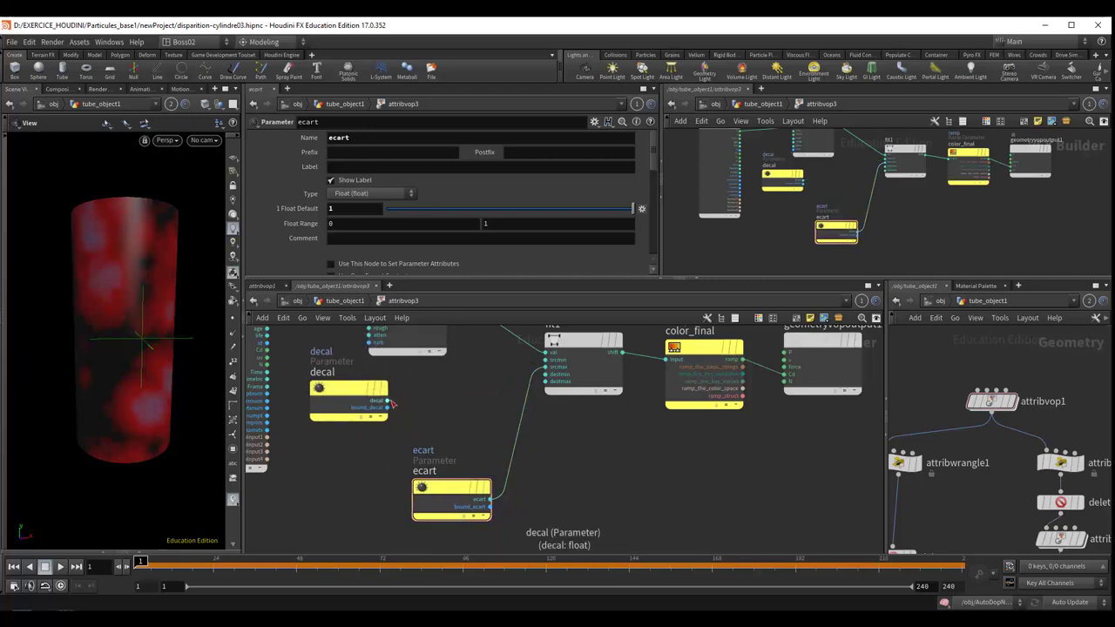
# - Add a Ramp Parameter node fed by decal and rename it decal_ramp
pyautogui.press('Tab')
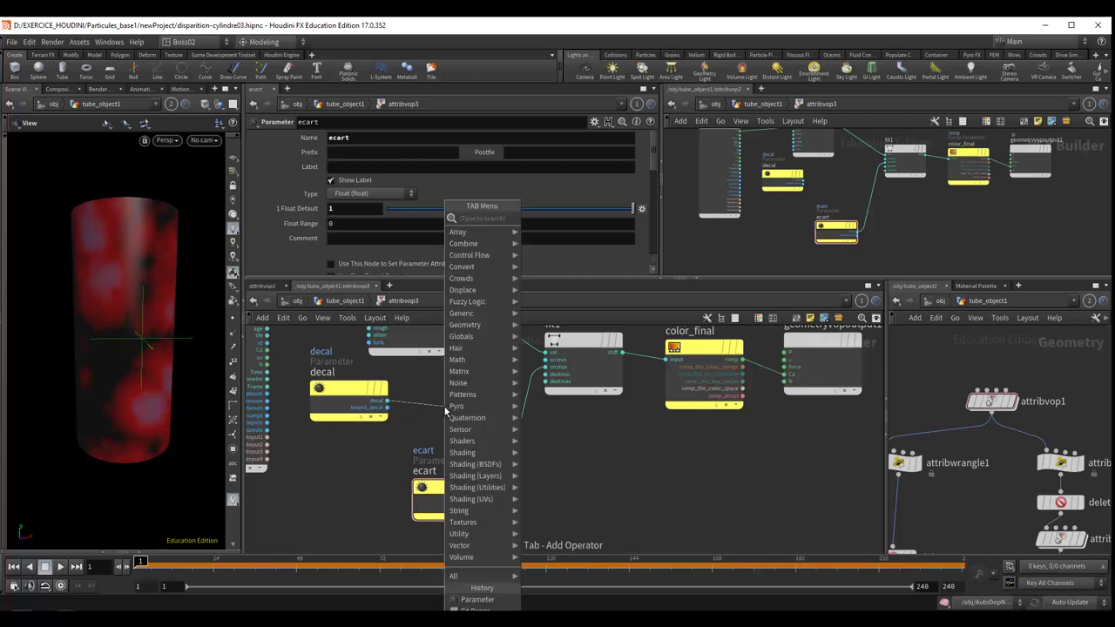
pyautogui.write('ramp')
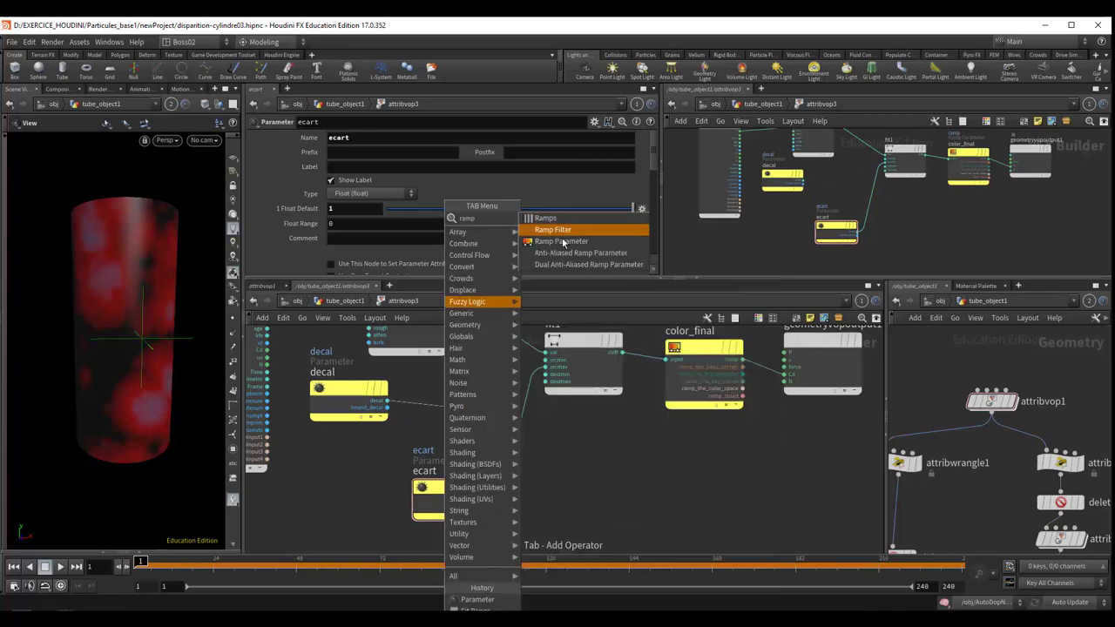
pyautogui.click(562, 242)
pyautogui.click(477, 413)
pyautogui.moveTo(478, 413); pyautogui.dragTo(435, 394)
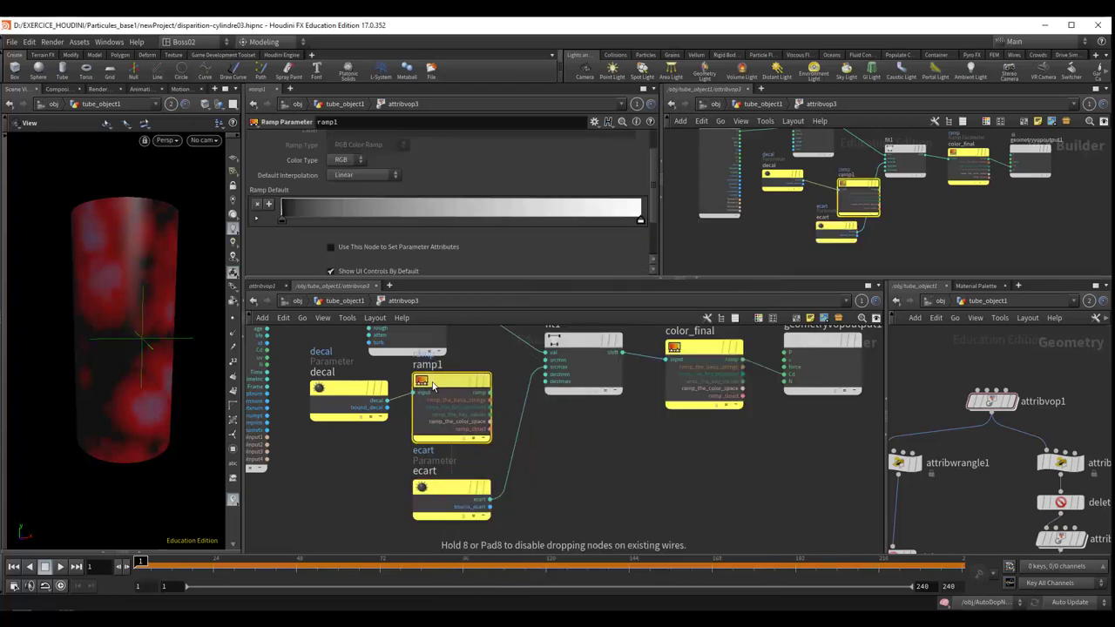
pyautogui.moveTo(348, 388); pyautogui.dragTo(341, 389)
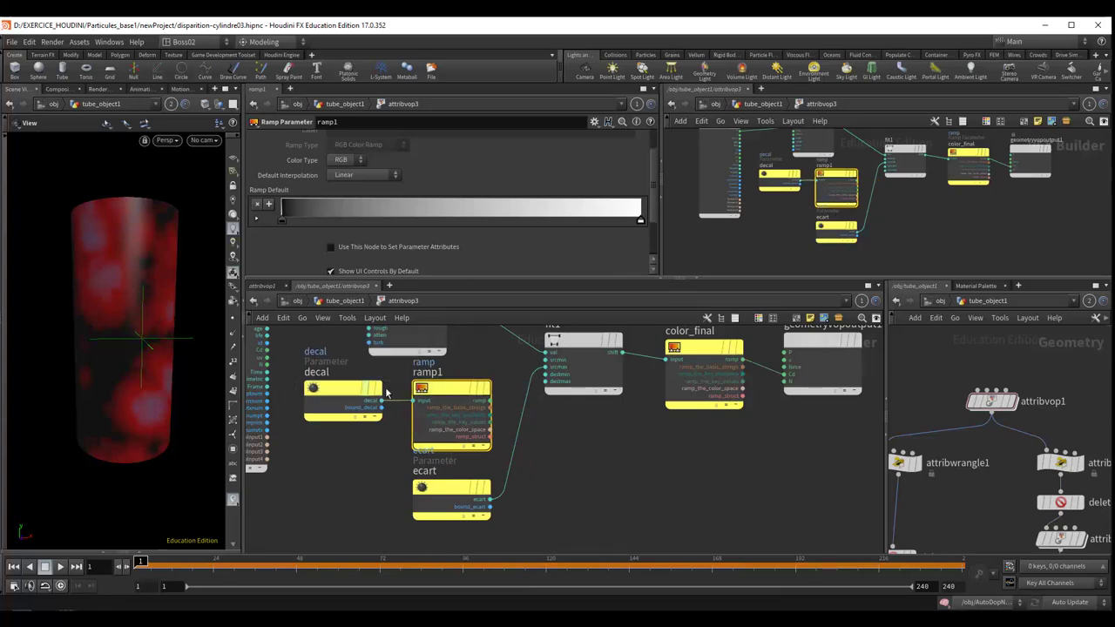
pyautogui.click(475, 409)
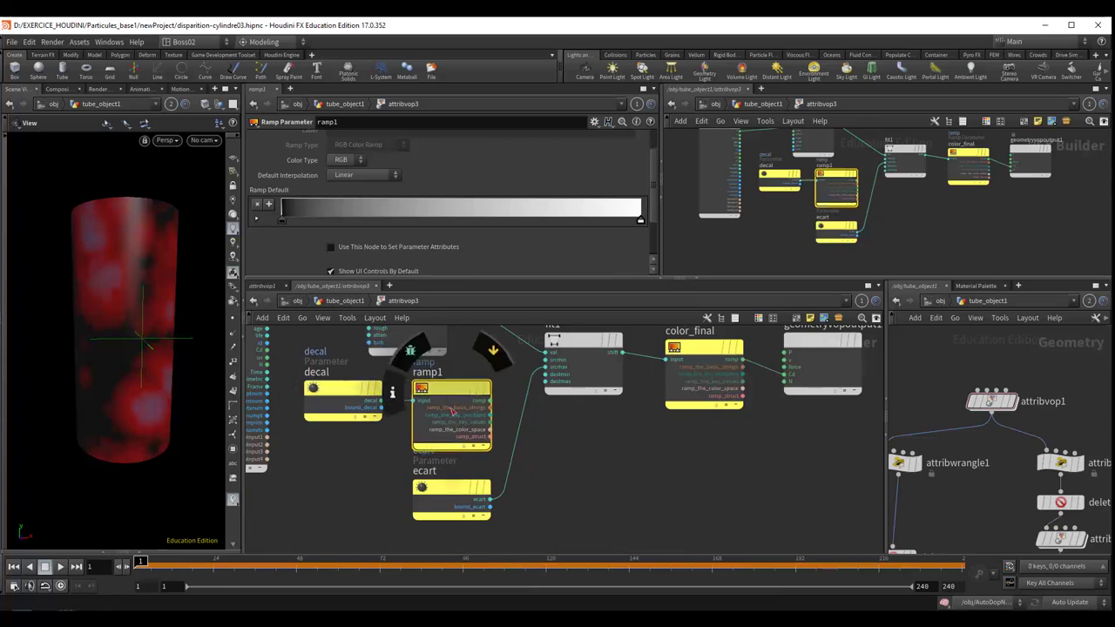
pyautogui.doubleClick(338, 122)
pyautogui.write('decal')
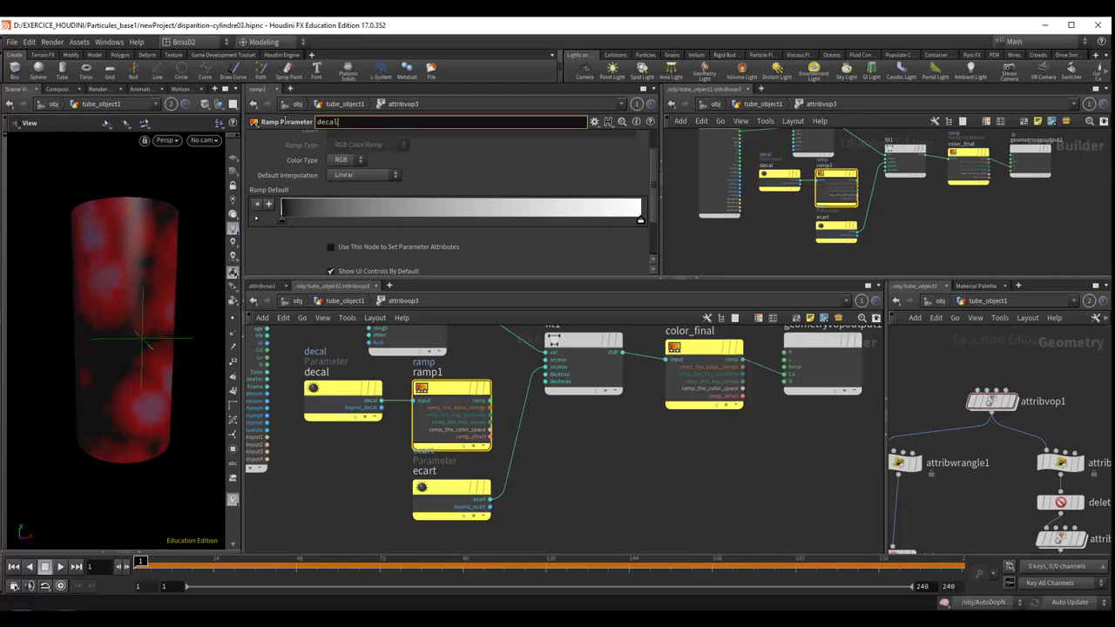
pyautogui.write('_ramp')
pyautogui.press('Return')
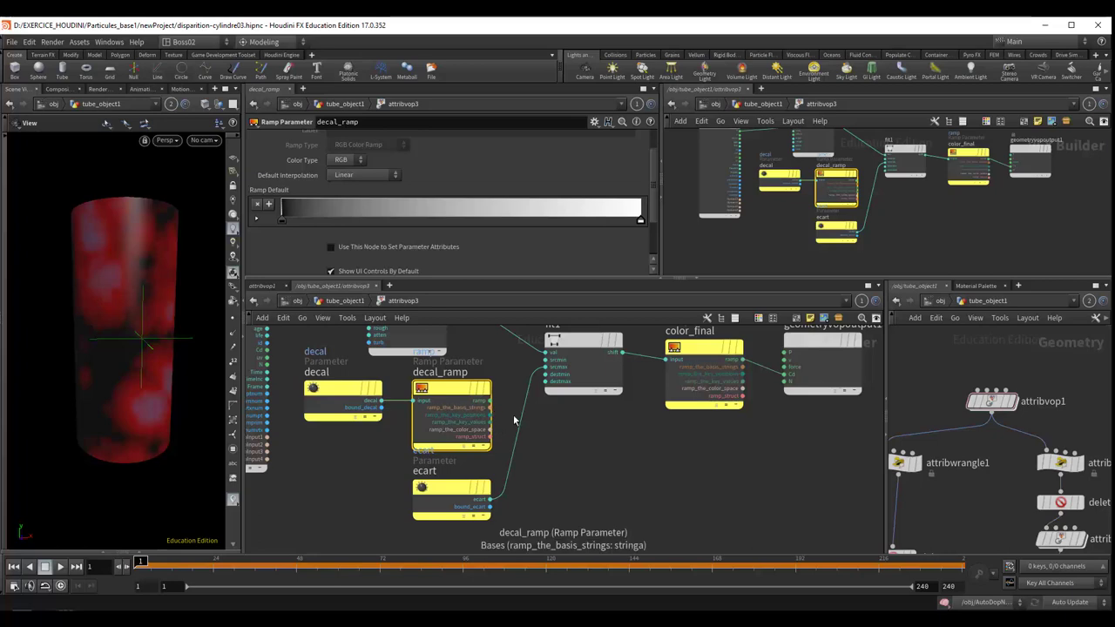
# - Wire decal_ramp's ramp output into fit1 and delete ecart's wire into fit1
pyautogui.moveTo(587, 359); pyautogui.dragTo(614, 370)
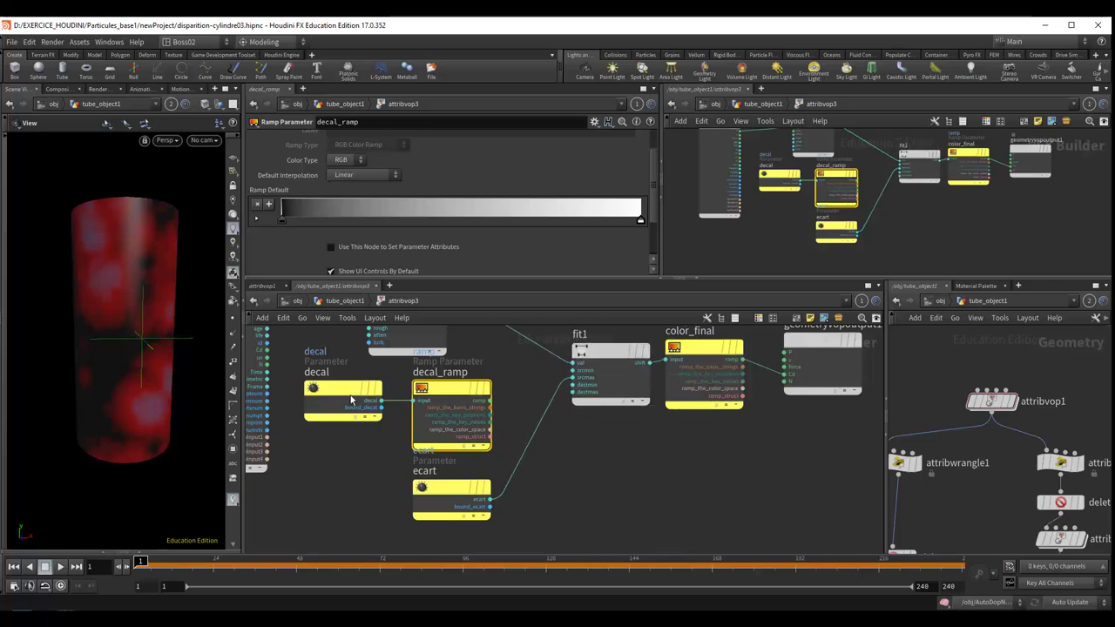
pyautogui.moveTo(351, 390); pyautogui.dragTo(331, 390)
pyautogui.moveTo(430, 392); pyautogui.dragTo(405, 392)
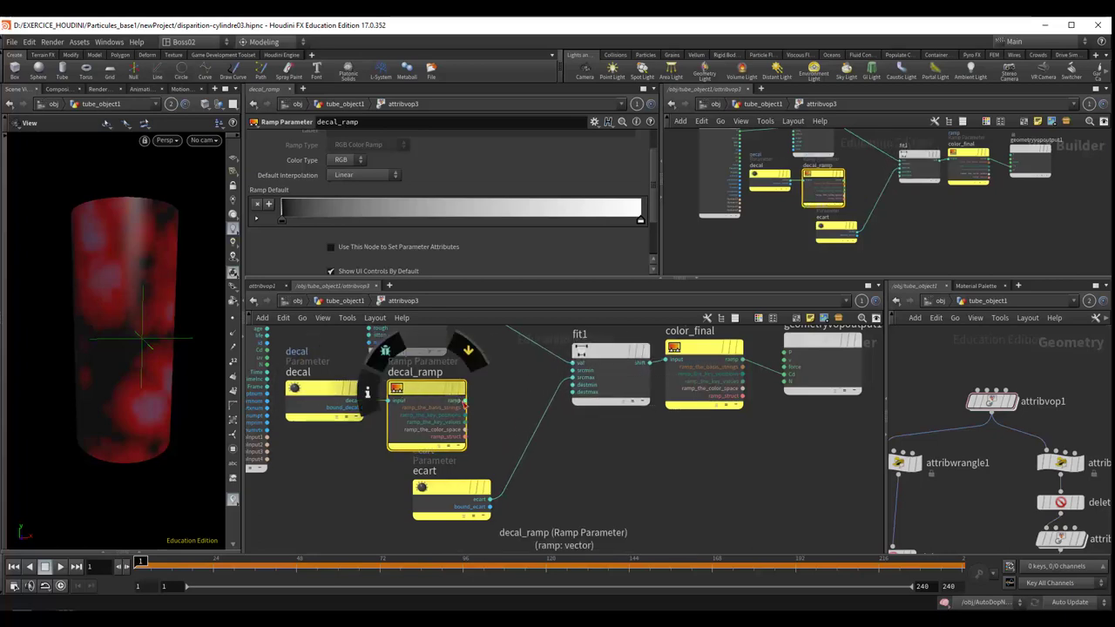
pyautogui.moveTo(467, 407); pyautogui.dragTo(573, 373)
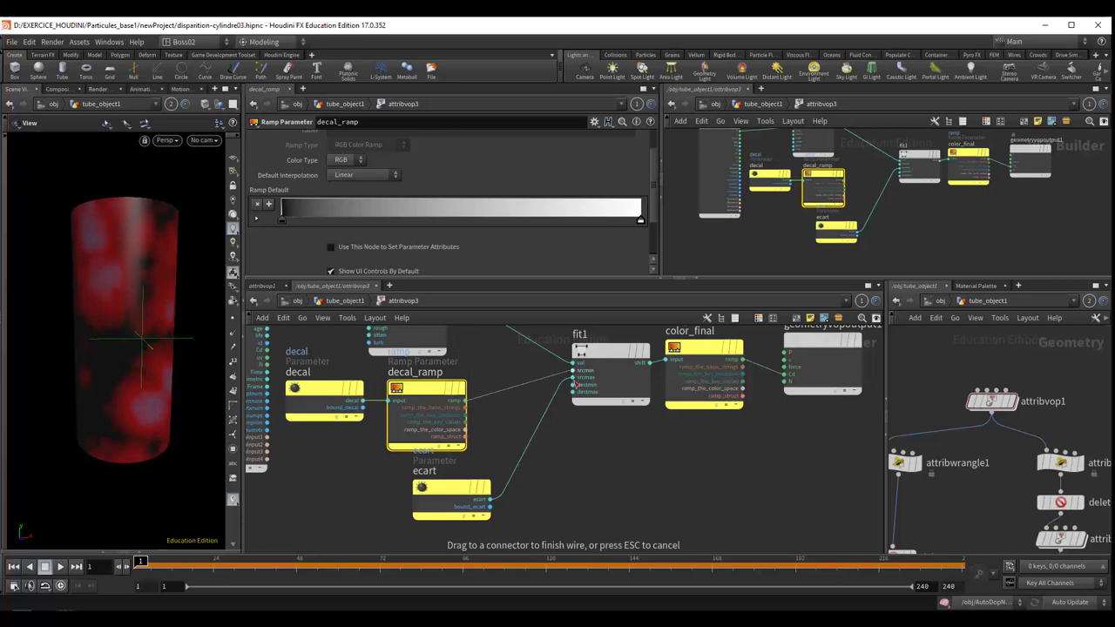
pyautogui.click(541, 418)
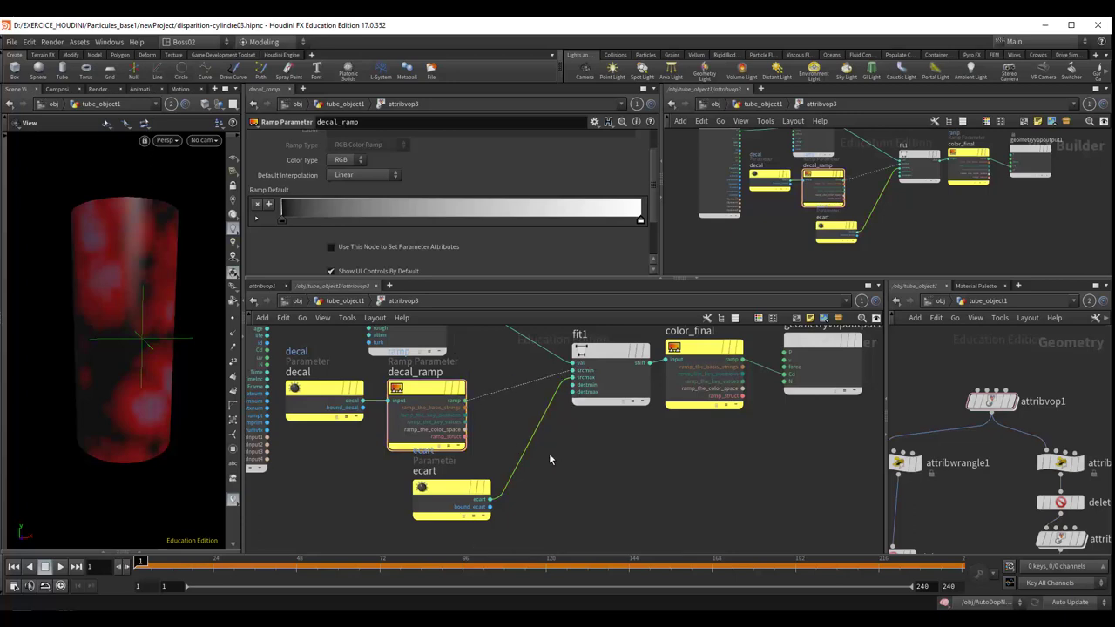
pyautogui.press('Delete')
# - Create an add1 node fed by decal_ramp, with ecart wired into its second input
pyautogui.click(470, 407)
pyautogui.press('Tab')
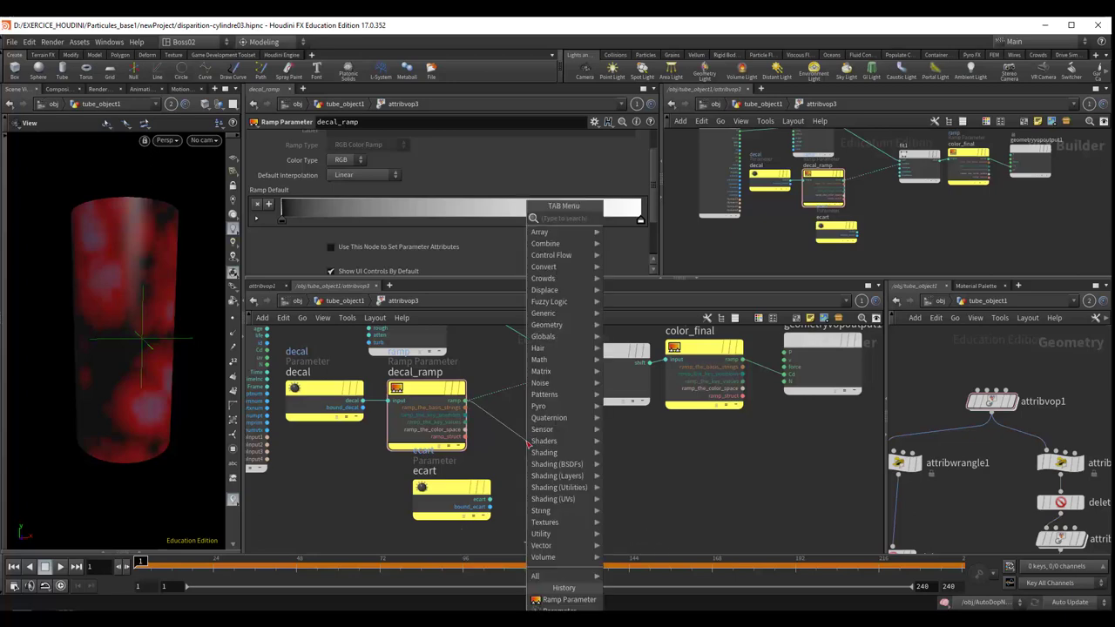
pyautogui.write('add')
pyautogui.click(678, 223)
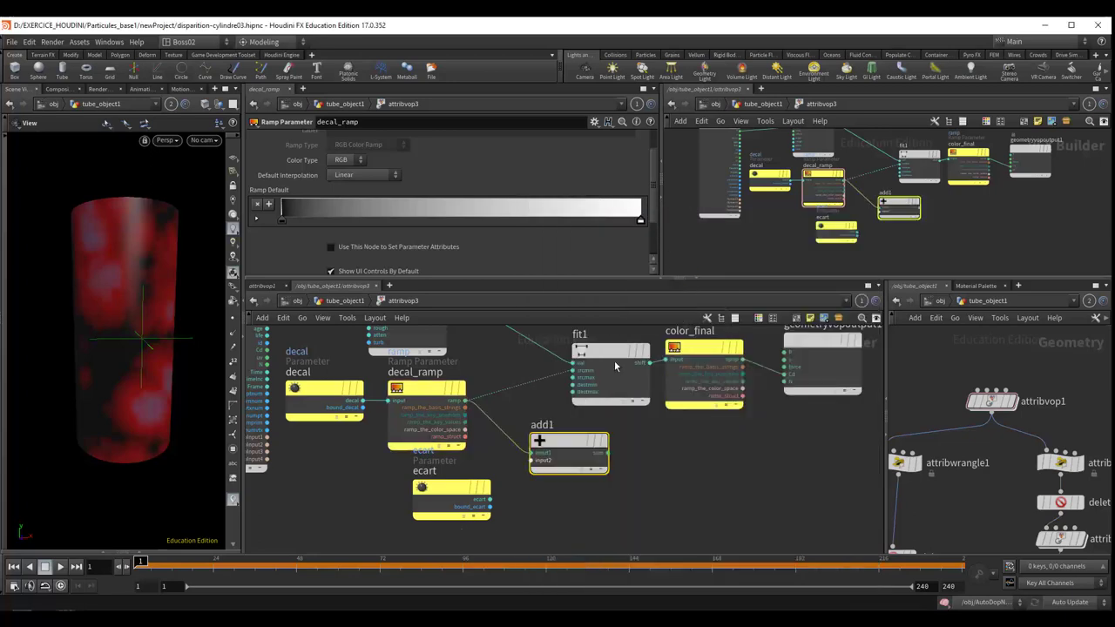
pyautogui.click(539, 440)
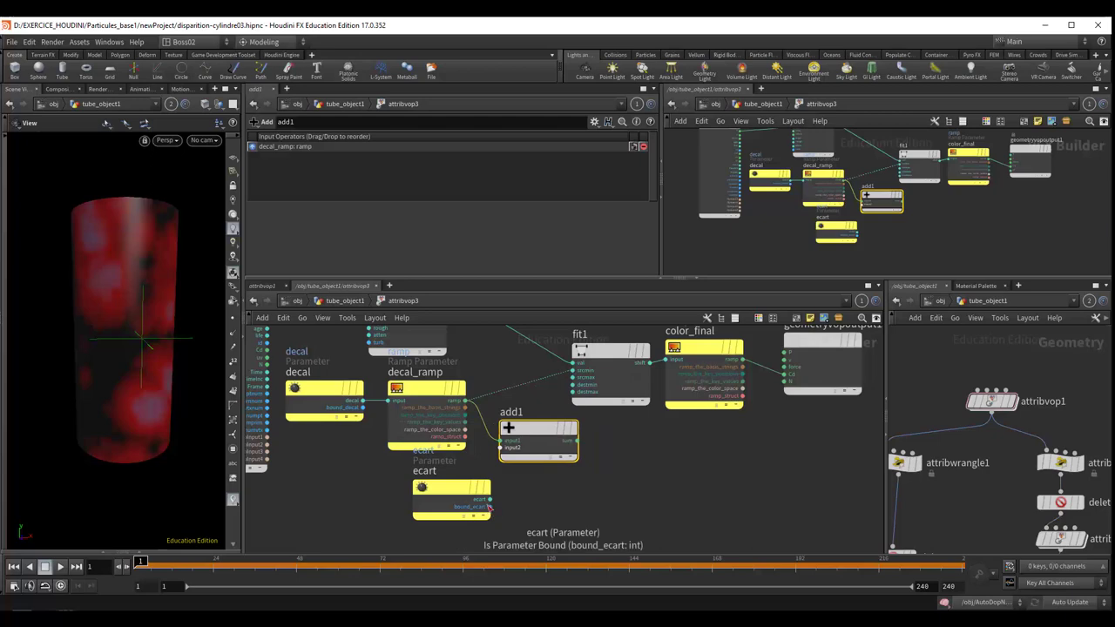
pyautogui.moveTo(491, 500); pyautogui.dragTo(502, 447)
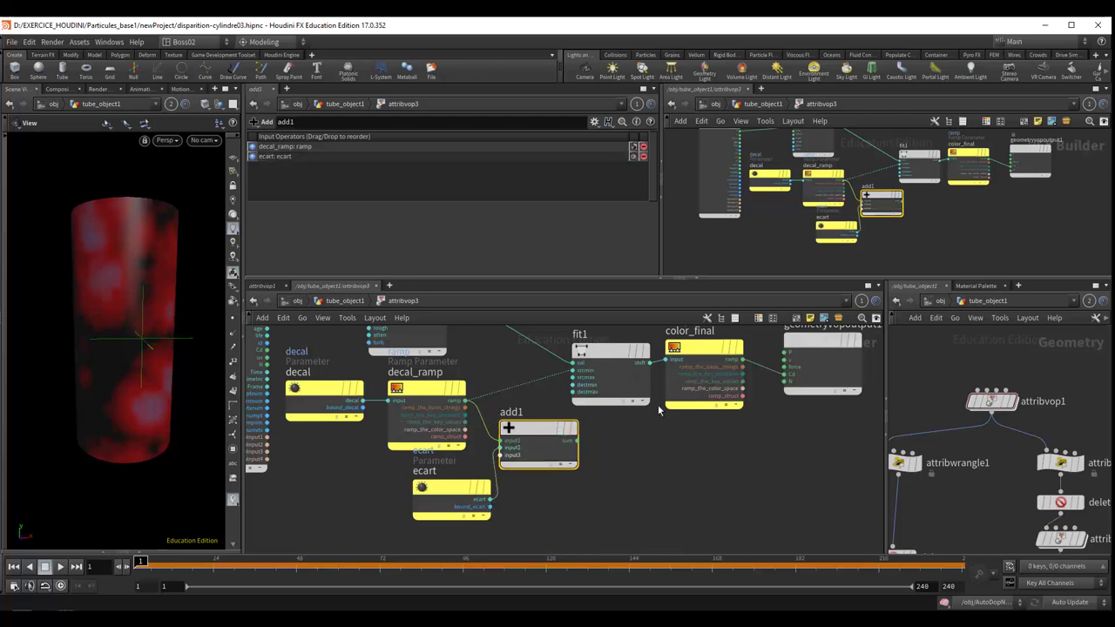
# - Make room and connect add1's sum output into fit1's input
pyautogui.moveTo(710, 351); pyautogui.dragTo(735, 351)
pyautogui.moveTo(613, 349); pyautogui.dragTo(649, 348)
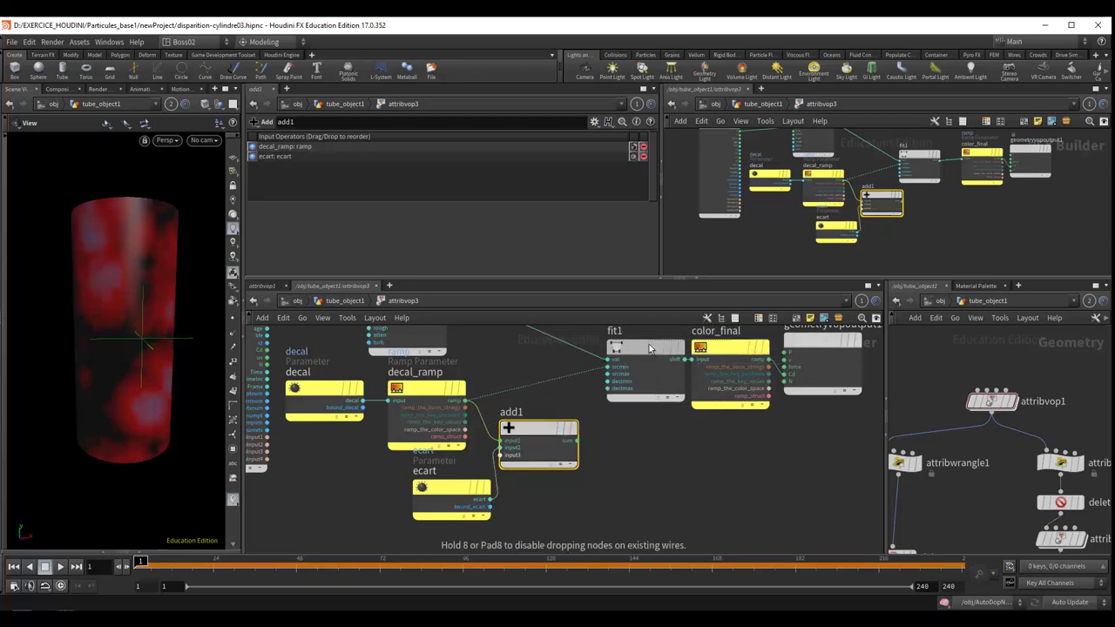
pyautogui.moveTo(575, 445); pyautogui.dragTo(601, 406)
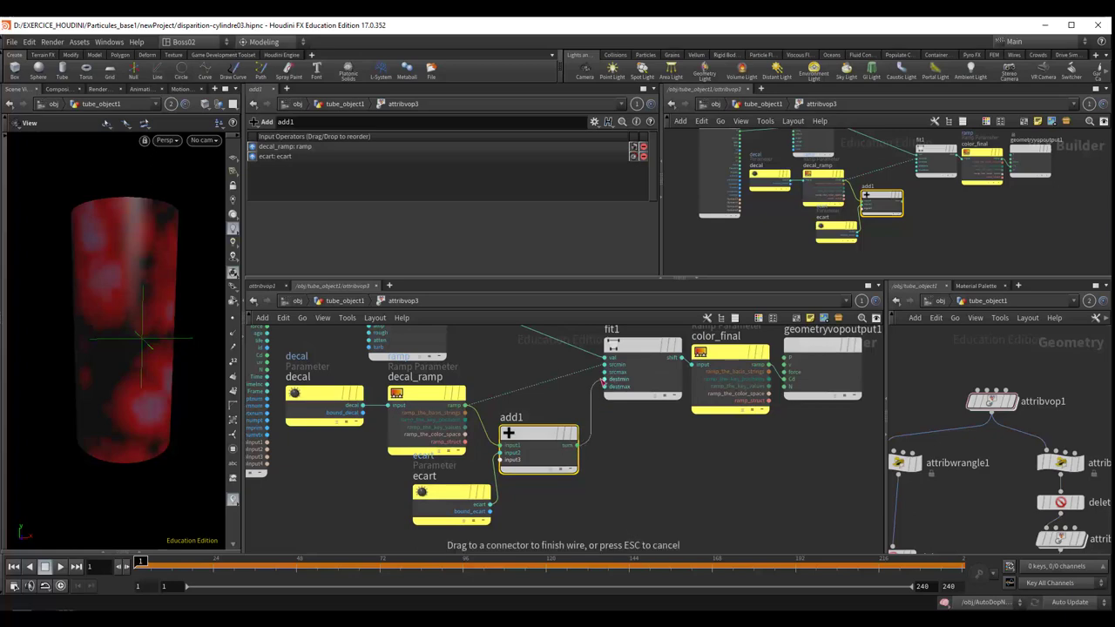
pyautogui.click(605, 372)
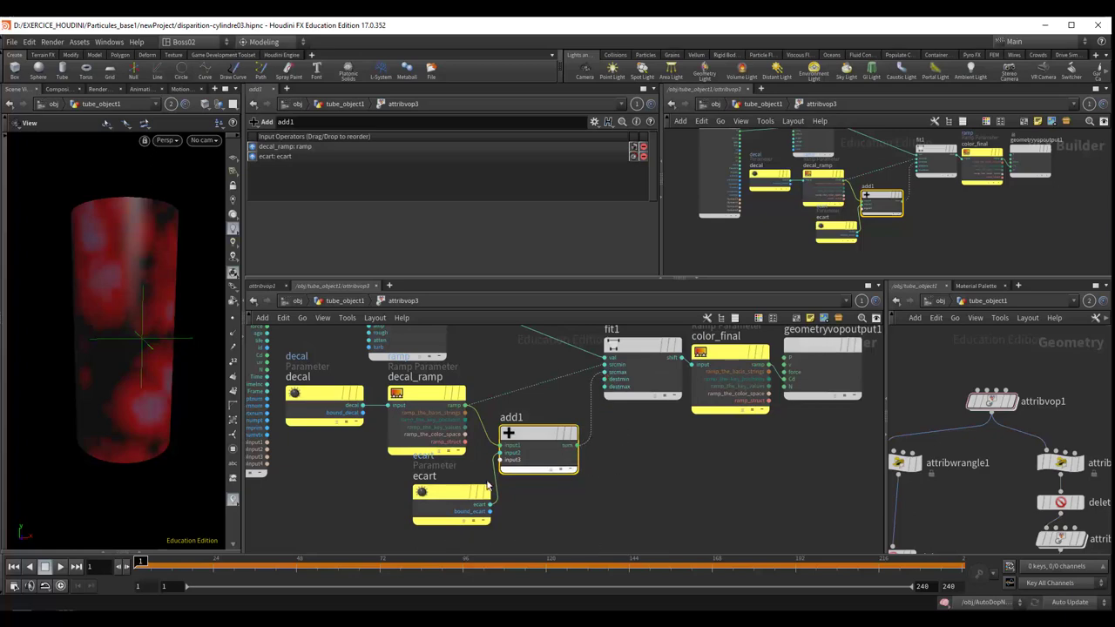
pyautogui.moveTo(455, 495); pyautogui.dragTo(429, 495)
pyautogui.click(430, 495)
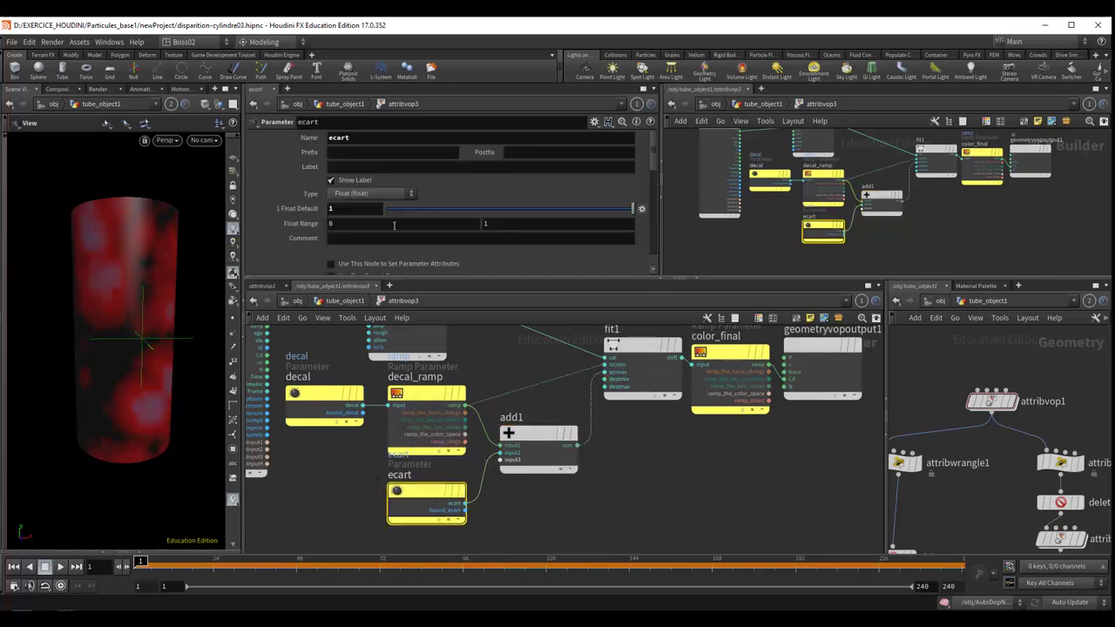
# - Preview ecart's default on the cylinder and leave it at 1, nudge decal's default, then select decal_ramp
pyautogui.moveTo(467, 209); pyautogui.dragTo(571, 209)
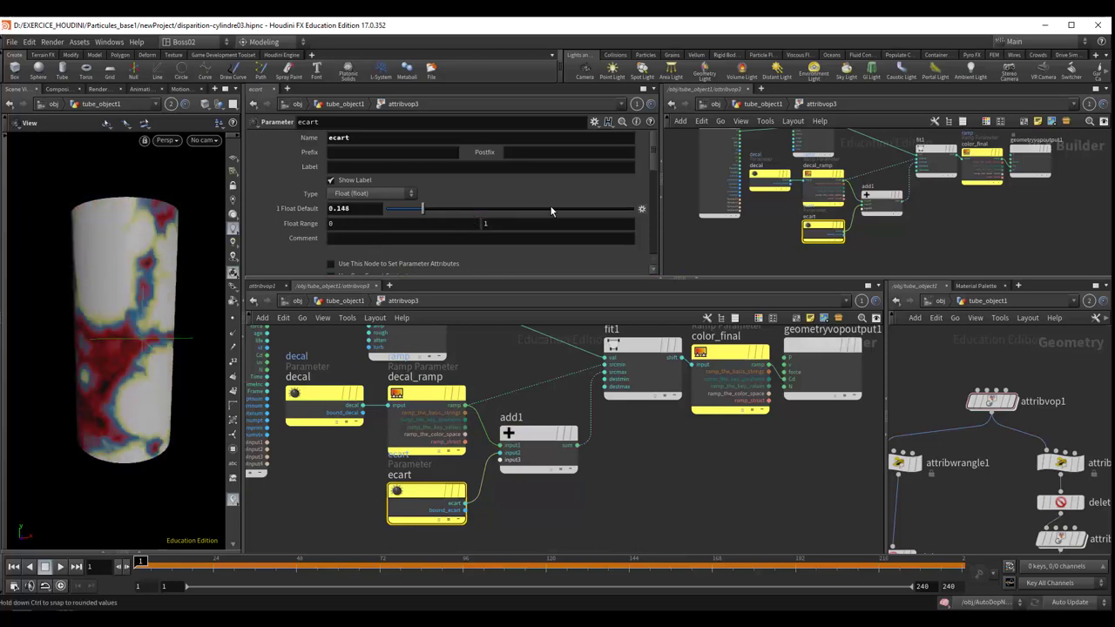
pyautogui.moveTo(656, 212); pyautogui.dragTo(660, 214)
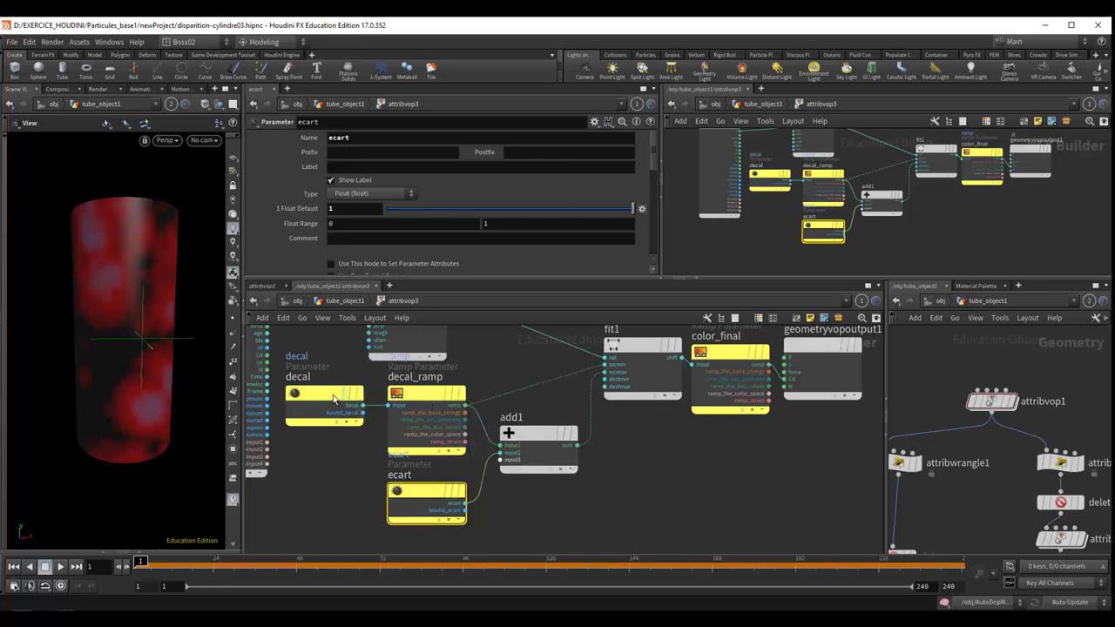
pyautogui.click(330, 399)
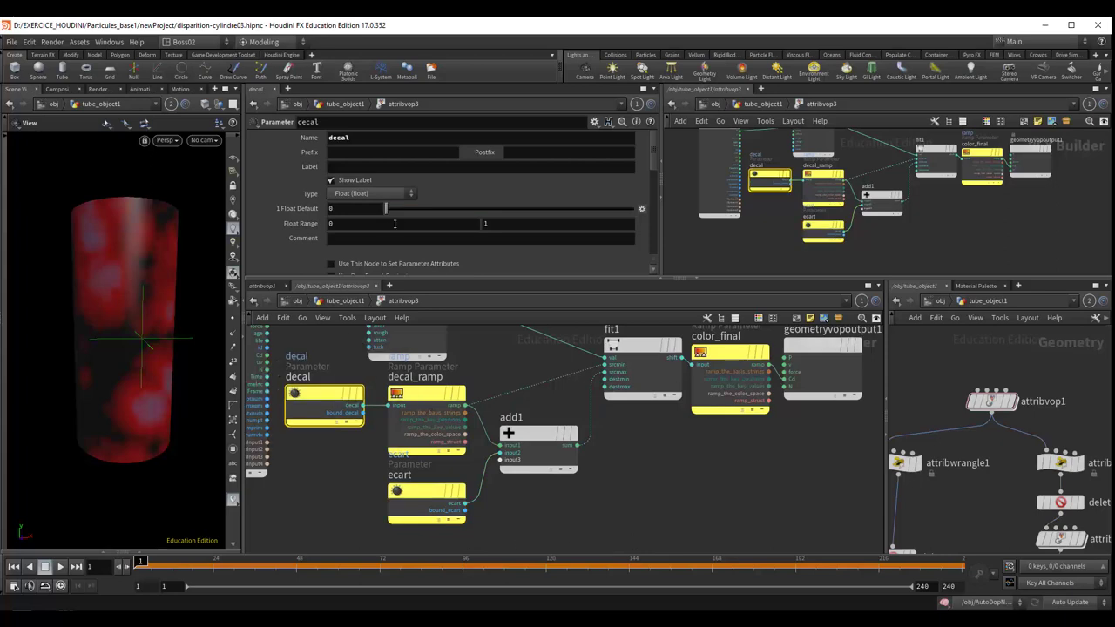
pyautogui.moveTo(386, 209)
pyautogui.mouseDown()
pyautogui.moveTo(401, 212)
pyautogui.moveTo(386, 211)
pyautogui.mouseUp()
pyautogui.click(406, 405)
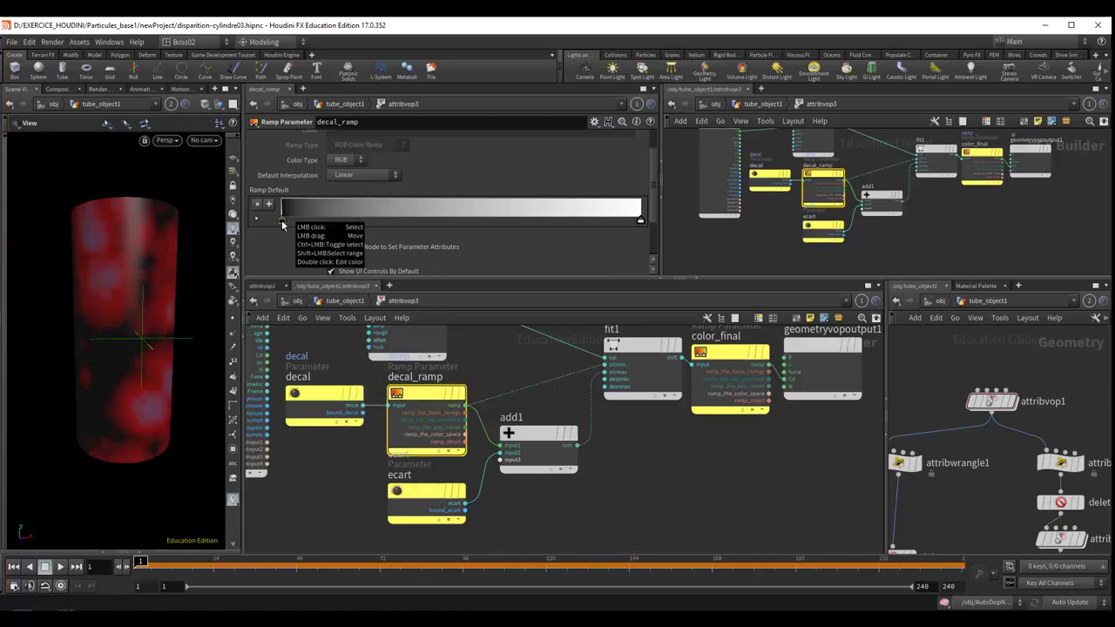
# - Add and move keys on decal_ramp's gradient, setting the third key's colour to 0.025 grey
pyautogui.moveTo(282, 221)
pyautogui.mouseDown()
pyautogui.moveTo(369, 220)
pyautogui.moveTo(282, 221)
pyautogui.mouseUp()
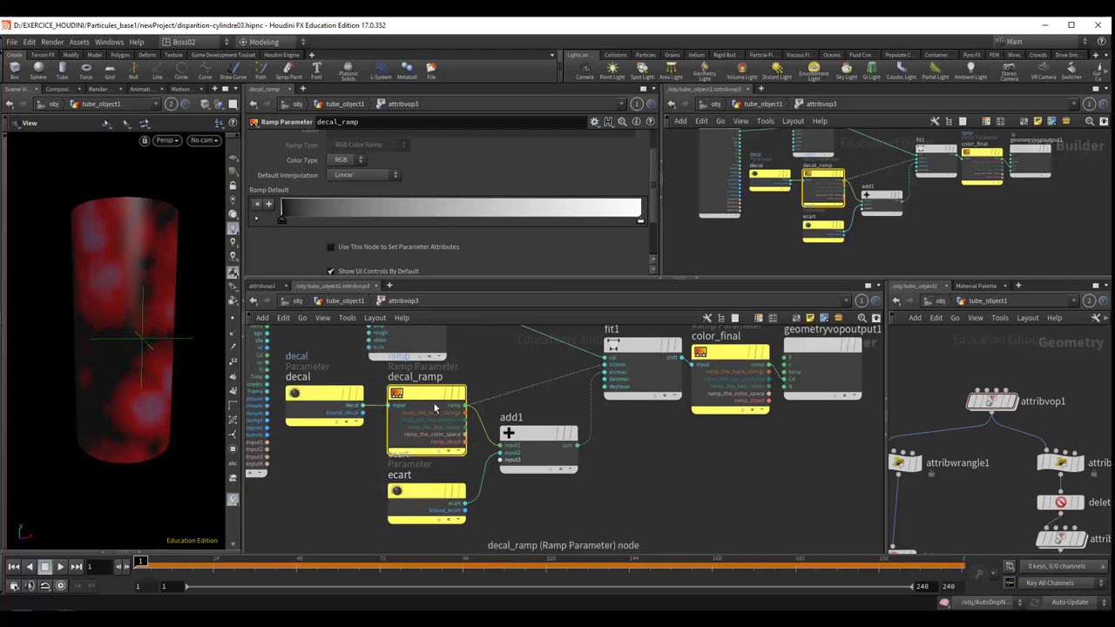
pyautogui.click(373, 209)
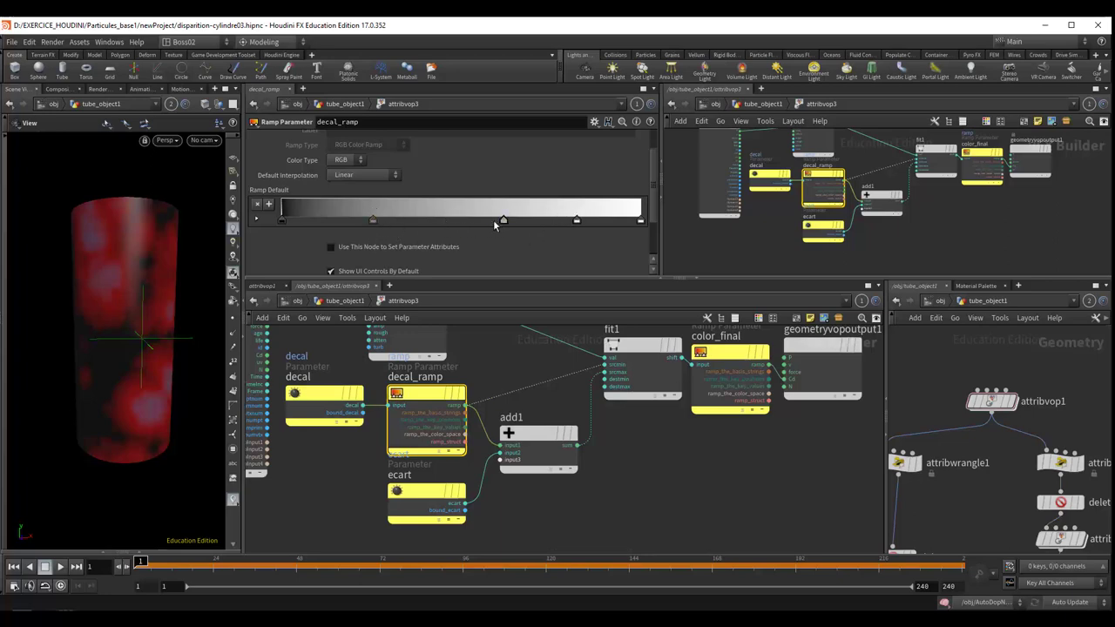
pyautogui.moveTo(493, 223); pyautogui.dragTo(457, 223)
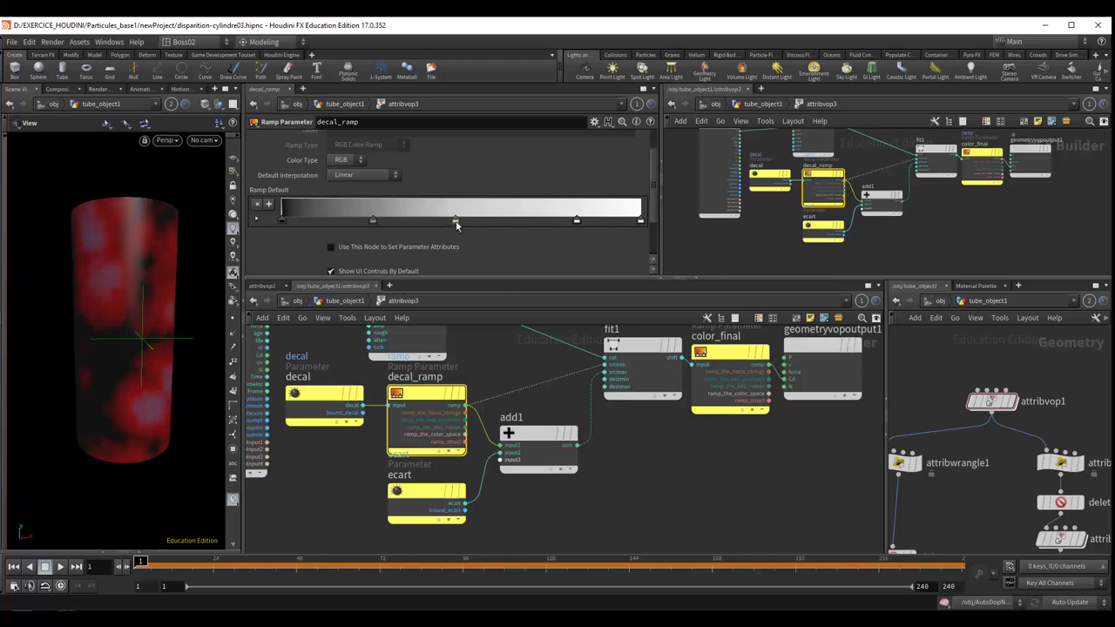
pyautogui.click(256, 219)
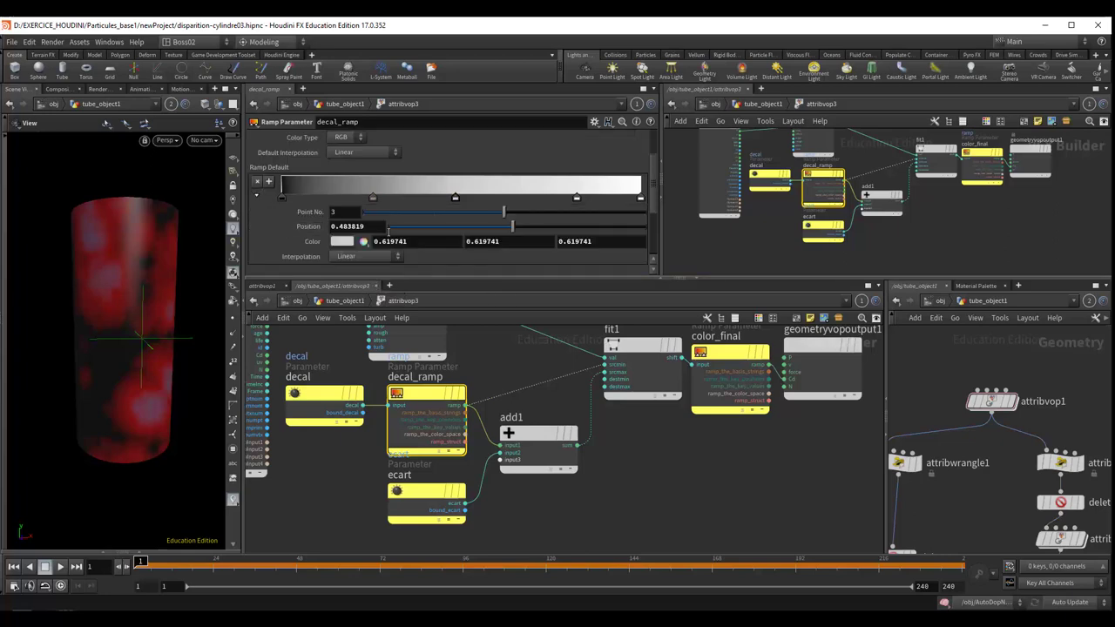
pyautogui.click(343, 241)
pyautogui.click(342, 220)
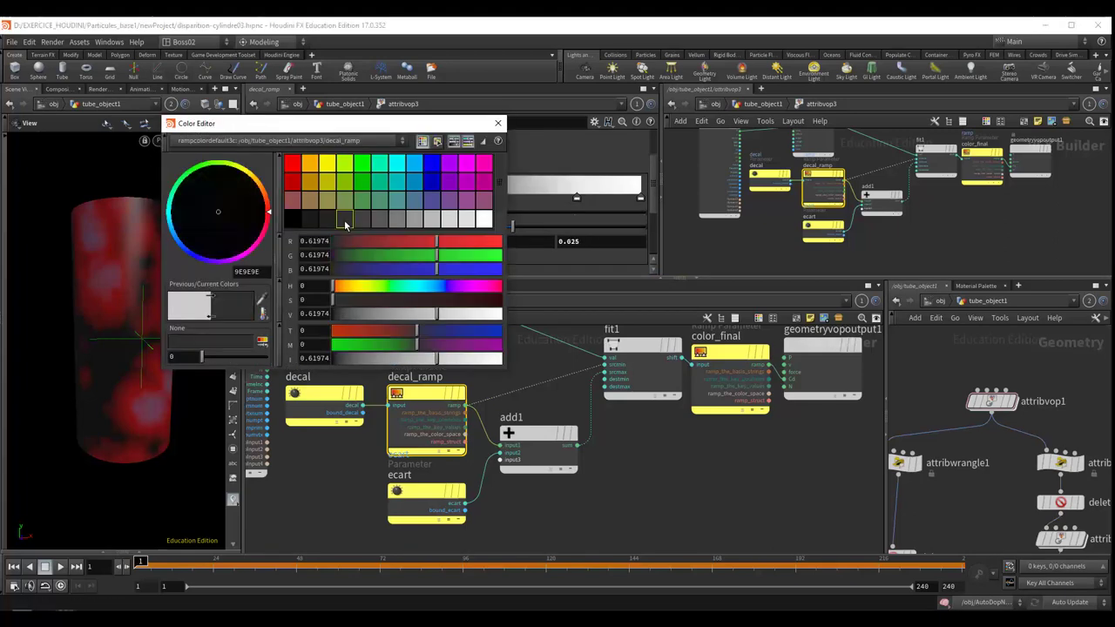
pyautogui.click(500, 125)
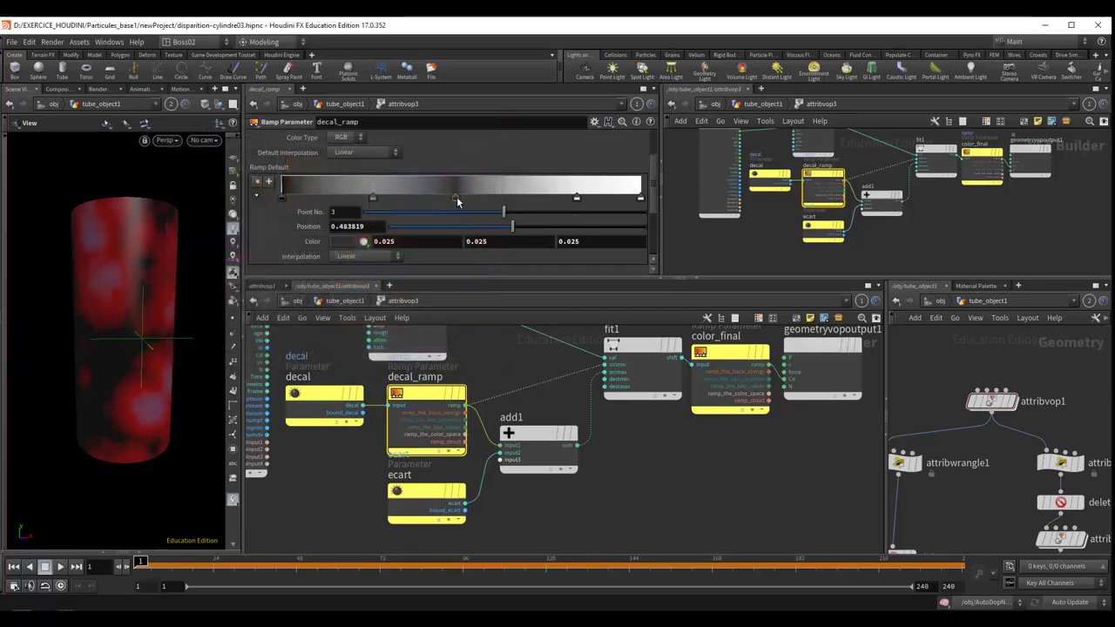
pyautogui.click(331, 400)
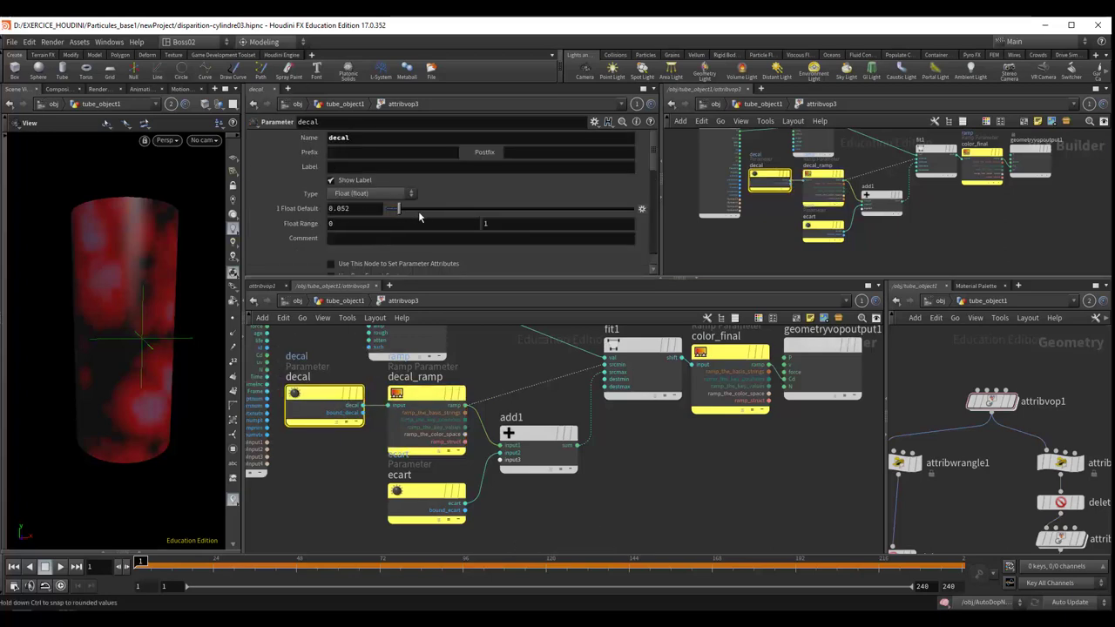
# - Test a higher decal Float Default, then drag it back to 0
pyautogui.moveTo(418, 211)
pyautogui.mouseDown()
pyautogui.moveTo(528, 226)
pyautogui.moveTo(356, 223)
pyautogui.mouseUp()
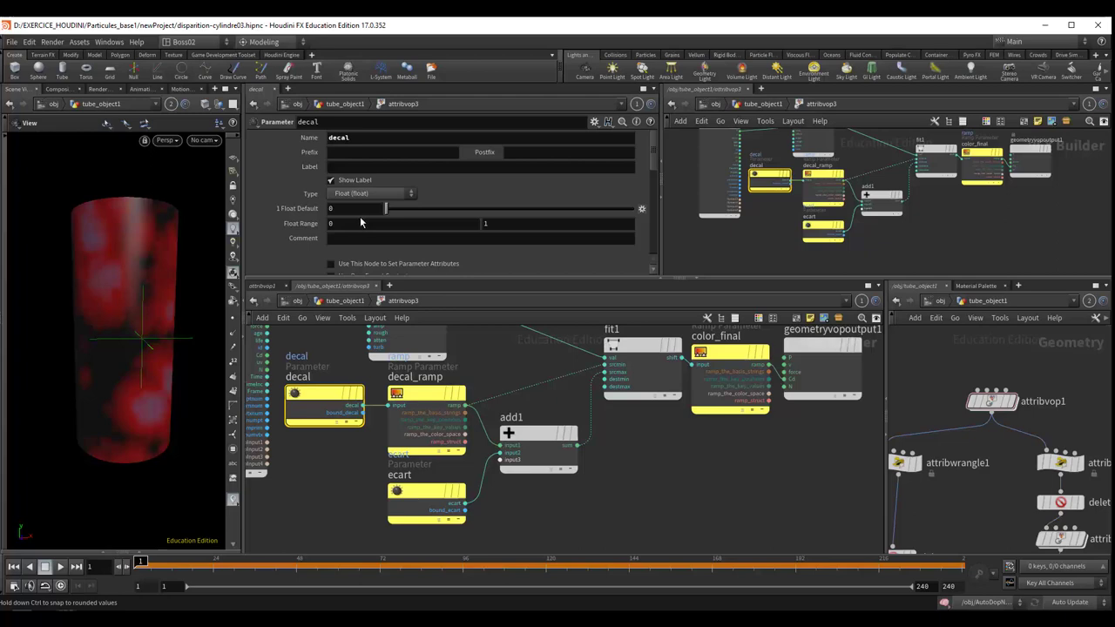
pyautogui.click(389, 213)
pyautogui.moveTo(389, 218)
pyautogui.mouseDown()
pyautogui.moveTo(539, 220)
pyautogui.moveTo(577, 238)
pyautogui.moveTo(343, 216)
pyautogui.mouseUp()
# - Return to the tube_object1 network and bring up attribvop3's parameters
pyautogui.click(345, 302)
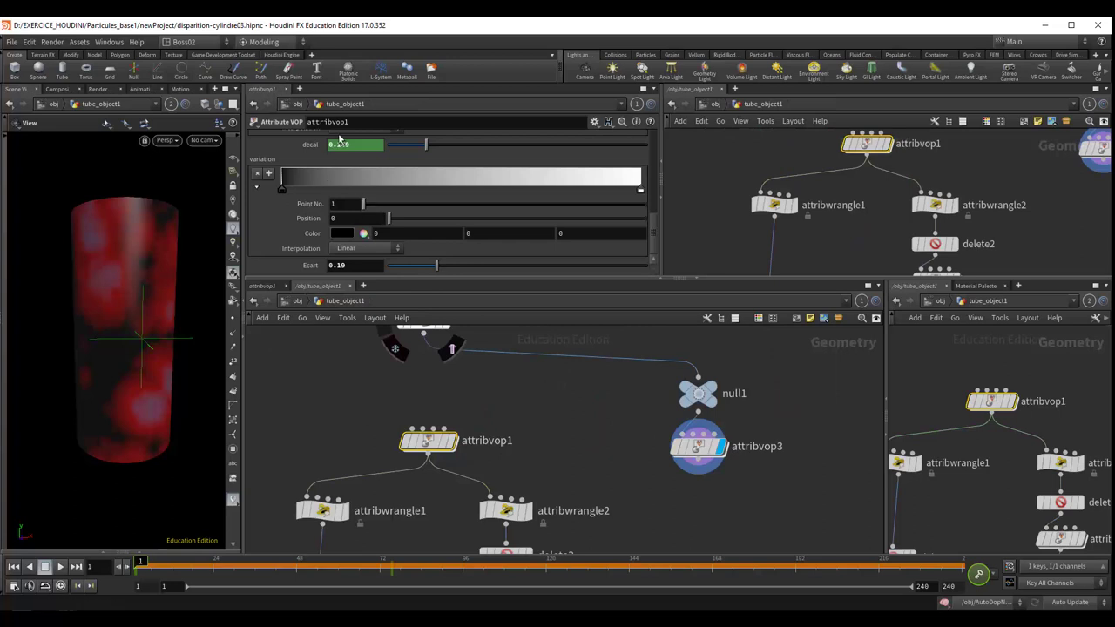
pyautogui.scroll(1, 646, 219)
pyautogui.scroll(3, 656, 217)
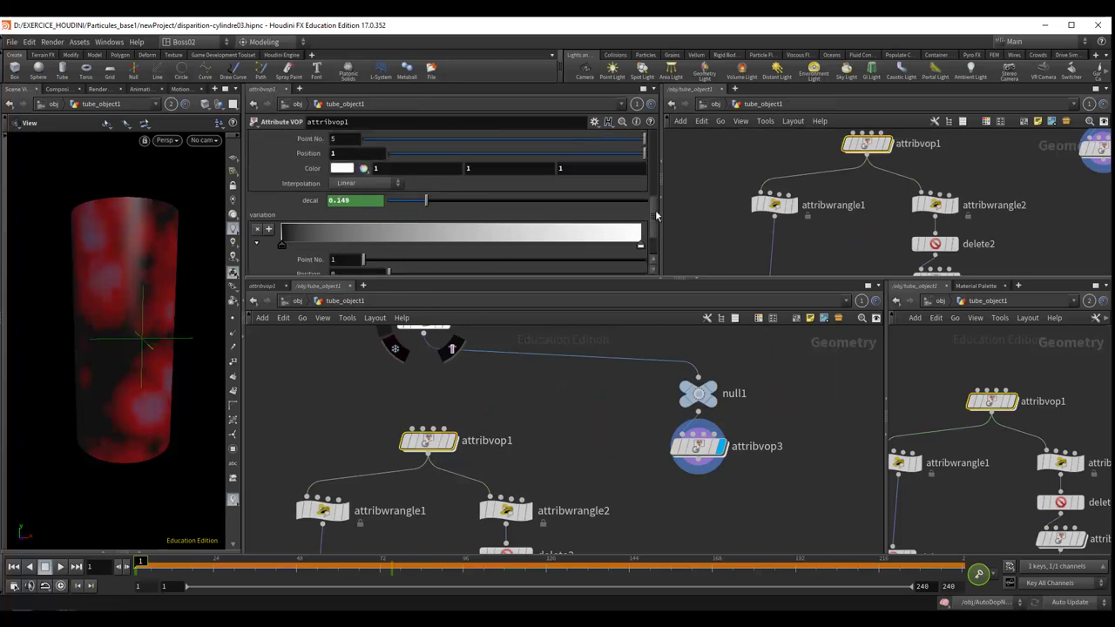
pyautogui.scroll(1, 656, 216)
pyautogui.scroll(2, 658, 214)
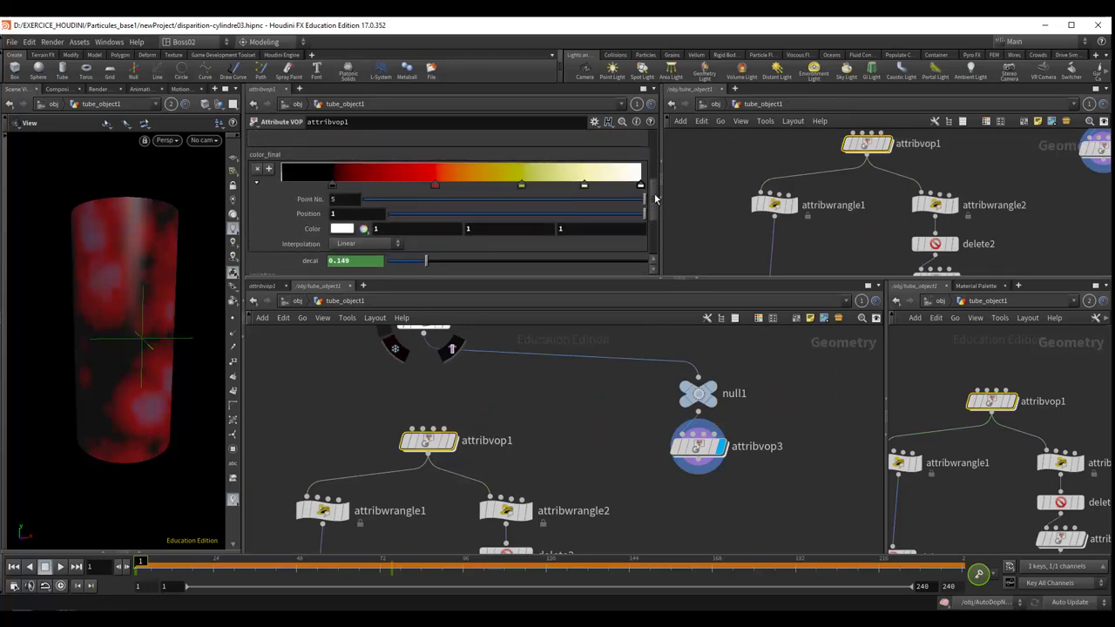
pyautogui.scroll(-3, 658, 214)
pyautogui.click(697, 446)
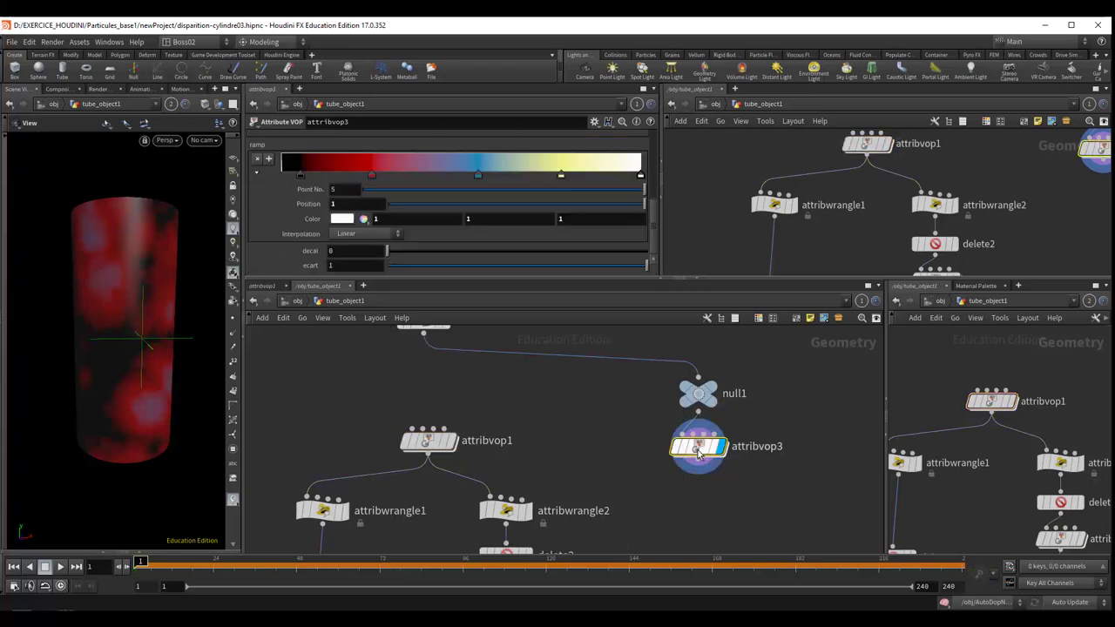
pyautogui.moveTo(659, 231); pyautogui.dragTo(663, 176)
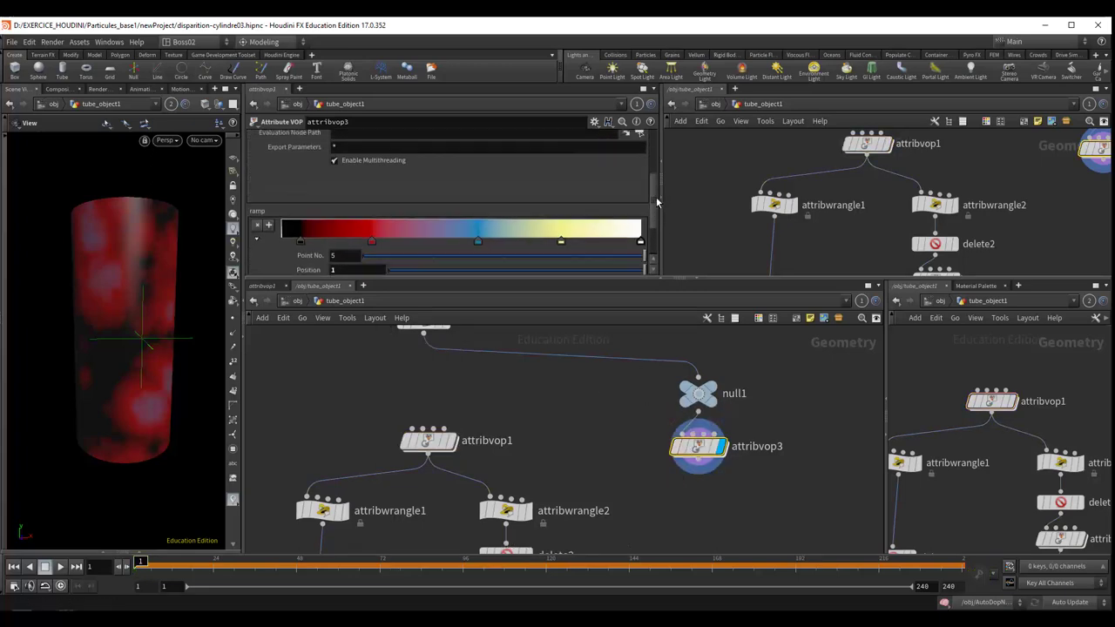
pyautogui.scroll(-2, 662, 183)
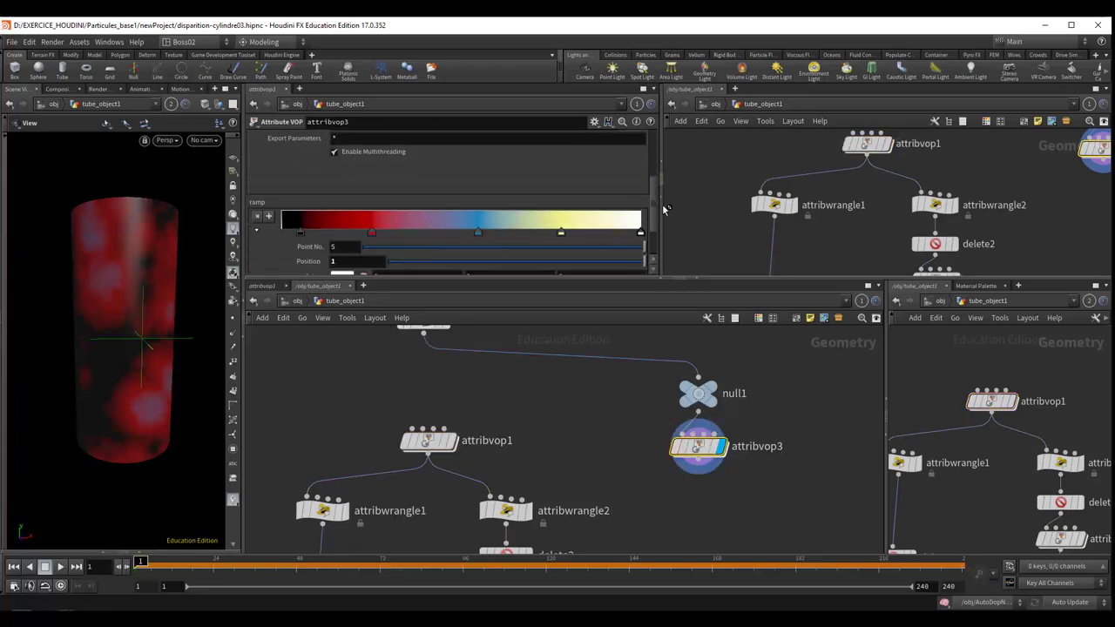
pyautogui.scroll(-2, 662, 183)
pyautogui.scroll(-2, 662, 184)
pyautogui.scroll(2, 657, 267)
pyautogui.scroll(2, 657, 267)
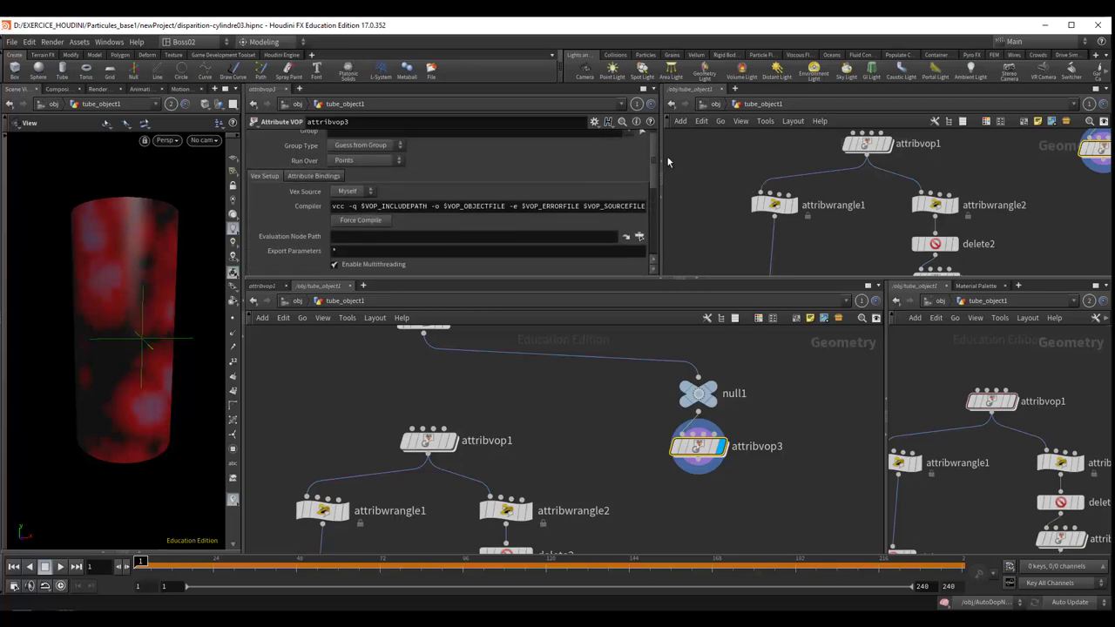
pyautogui.scroll(-4, 653, 265)
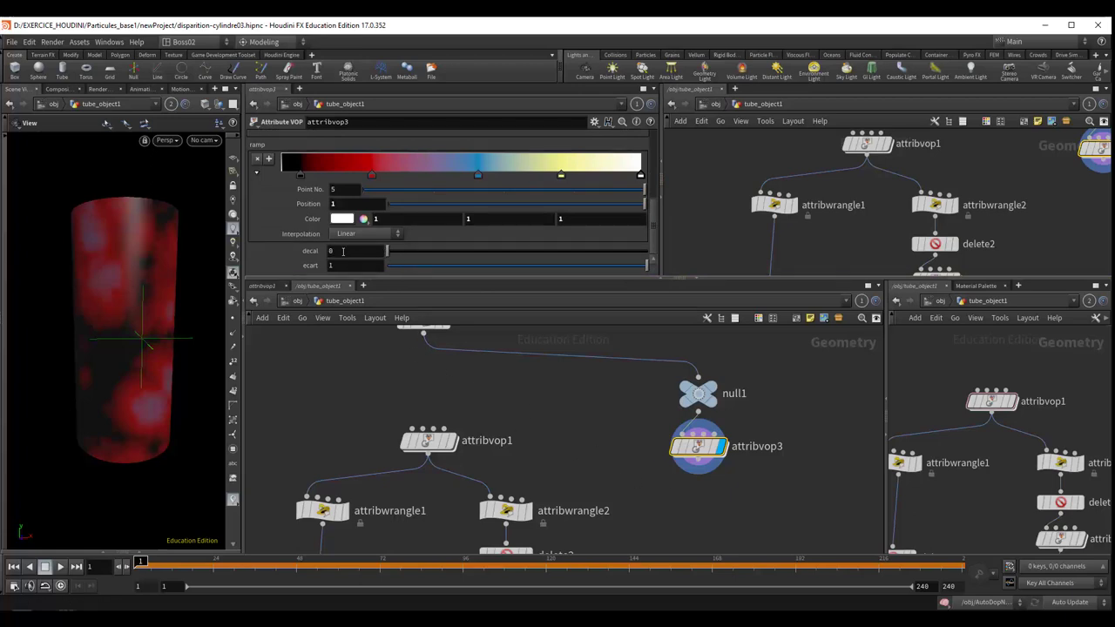
# - Set attribvop3's decal control to 0 and lay out the network nodes
pyautogui.rightClick(342, 251)
pyautogui.moveTo(366, 296)
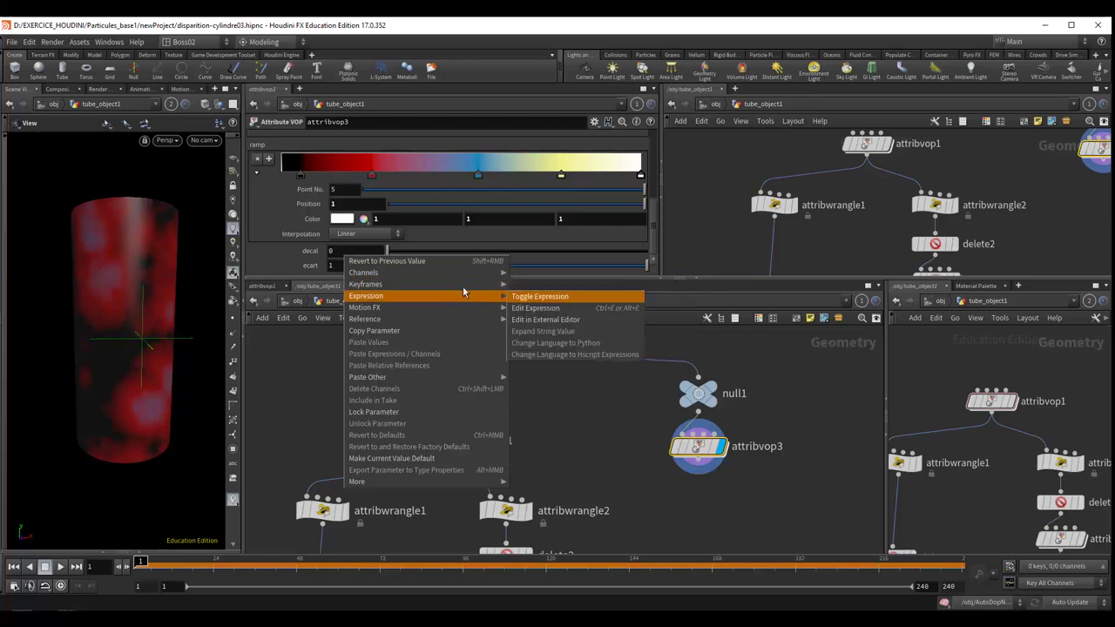
pyautogui.press('Escape')
pyautogui.moveTo(397, 251)
pyautogui.mouseDown()
pyautogui.moveTo(485, 252)
pyautogui.moveTo(387, 252)
pyautogui.mouseUp()
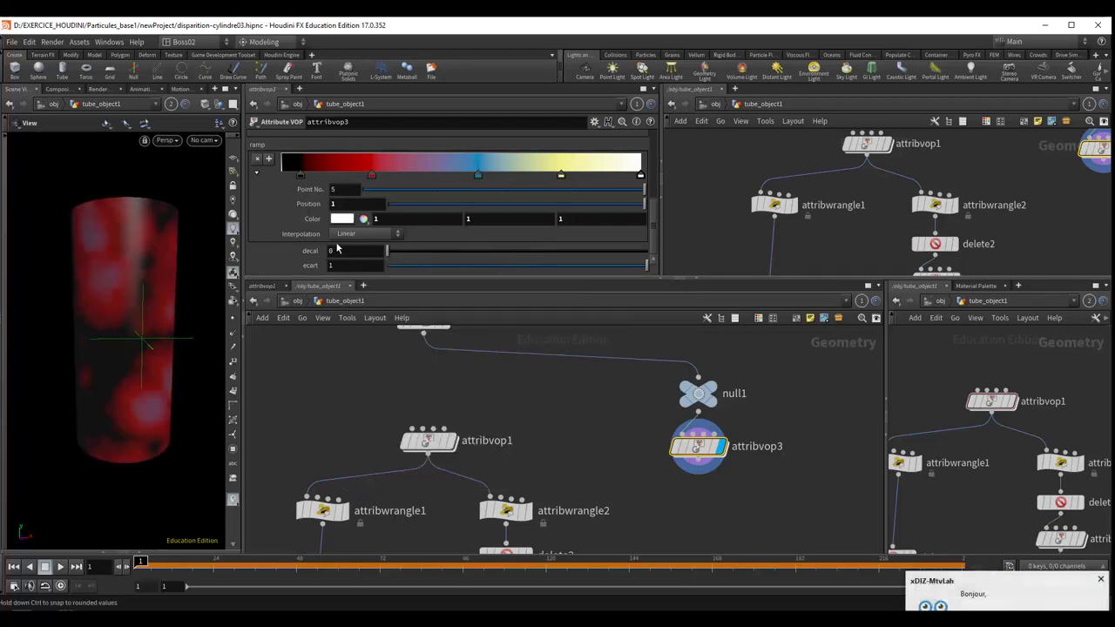
pyautogui.click(1101, 580)
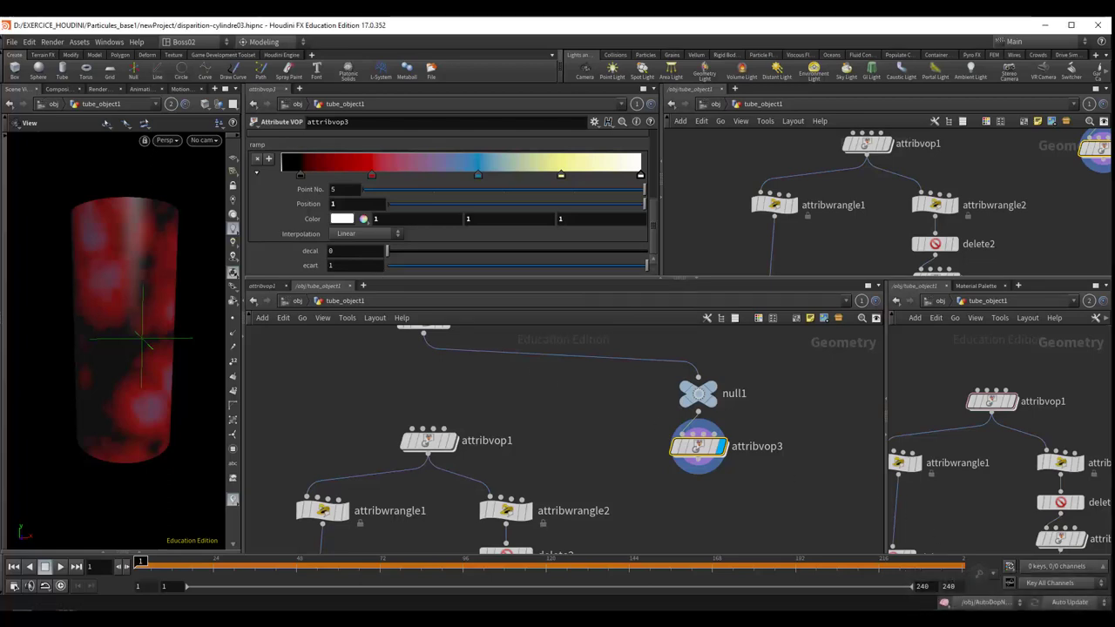
pyautogui.press('l')
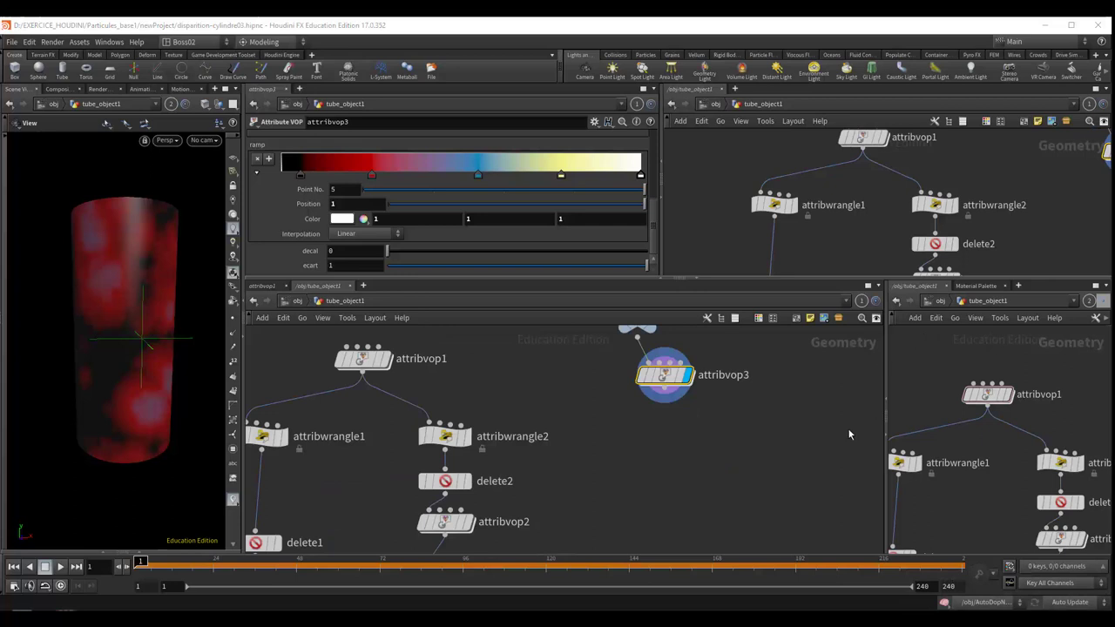
# - Add attribwrangle4 below attribvop3, fed by its output
pyautogui.moveTo(671, 381); pyautogui.dragTo(694, 381)
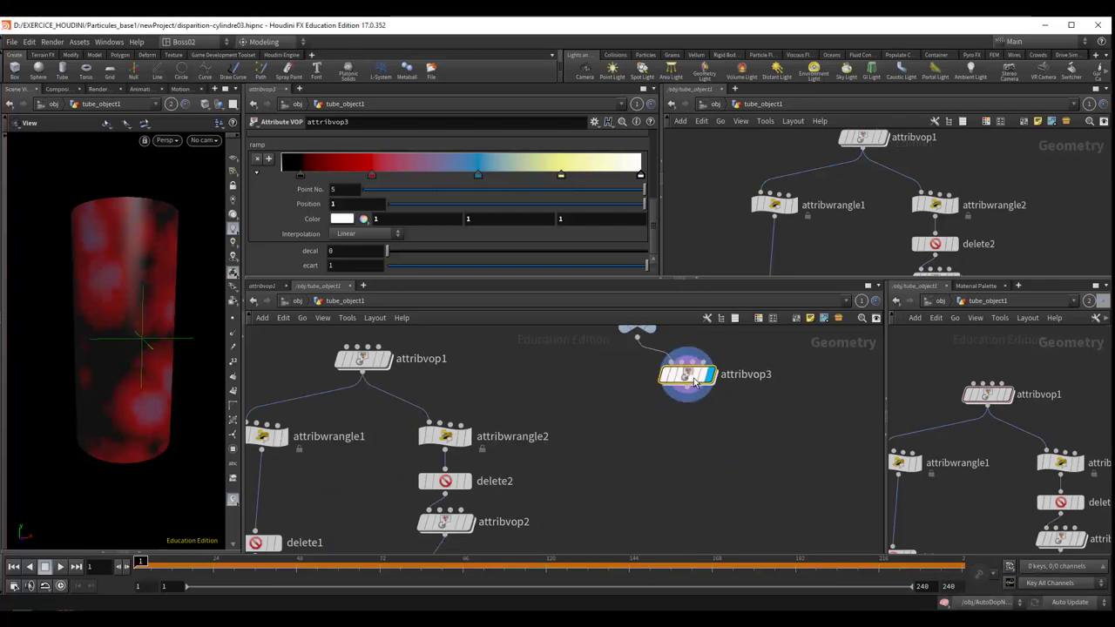
pyautogui.moveTo(777, 443); pyautogui.dragTo(829, 428, button='middle')
pyautogui.moveTo(733, 381); pyautogui.dragTo(683, 447)
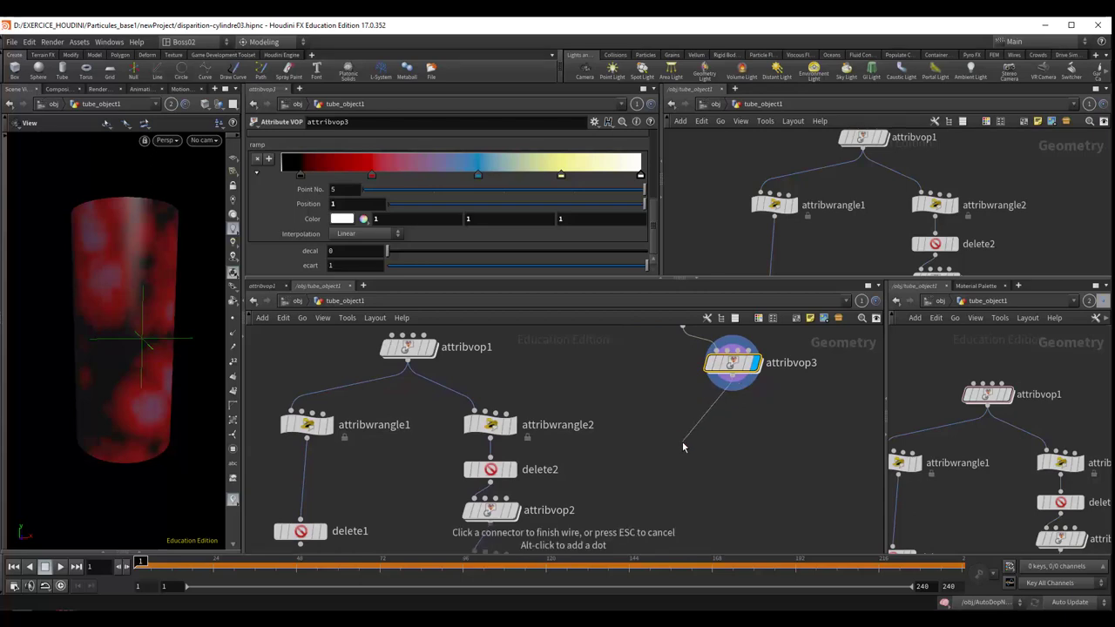
pyautogui.press('Tab')
pyautogui.write('attr')
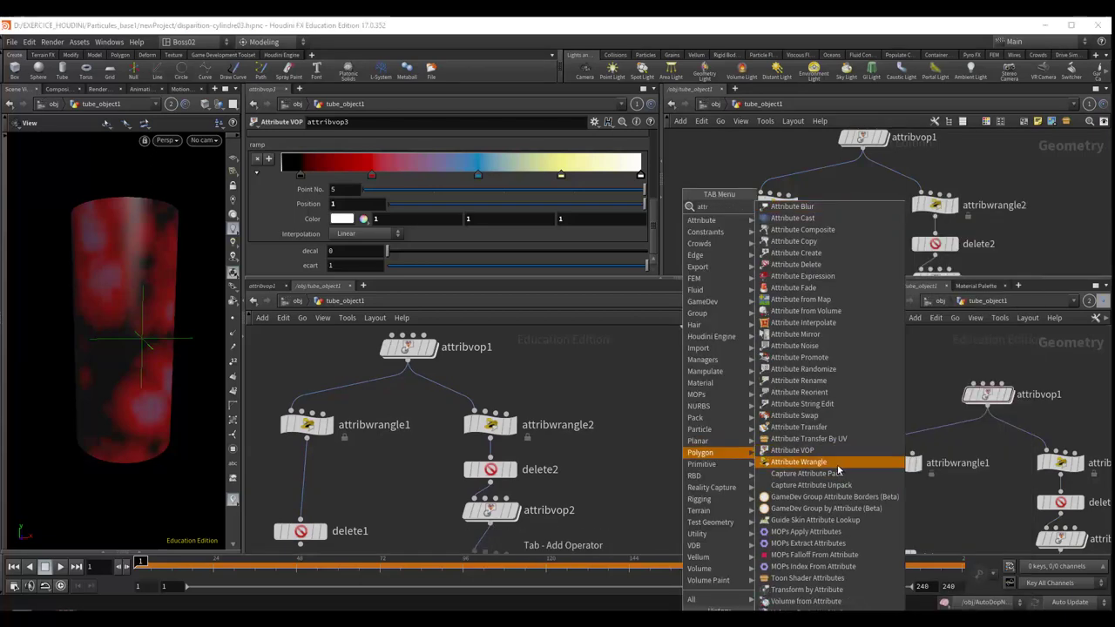
pyautogui.click(798, 462)
pyautogui.moveTo(683, 446); pyautogui.dragTo(680, 429)
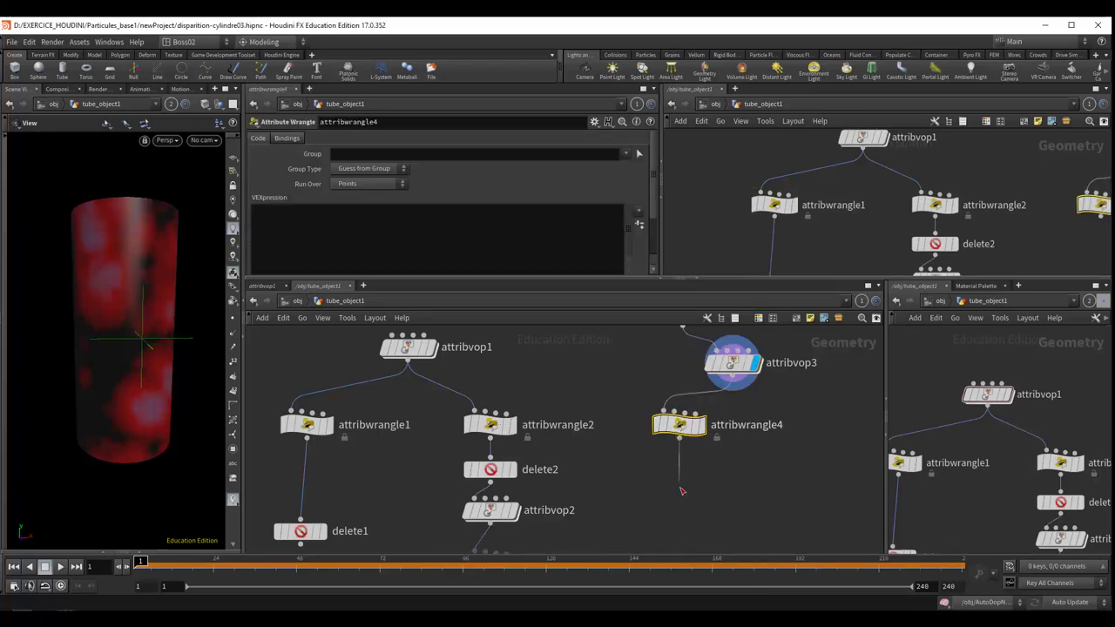
# - Add a Delete node after attribwrangle4 set to delete Points by Expression
pyautogui.click(680, 439)
pyautogui.click(682, 499)
pyautogui.write('del')
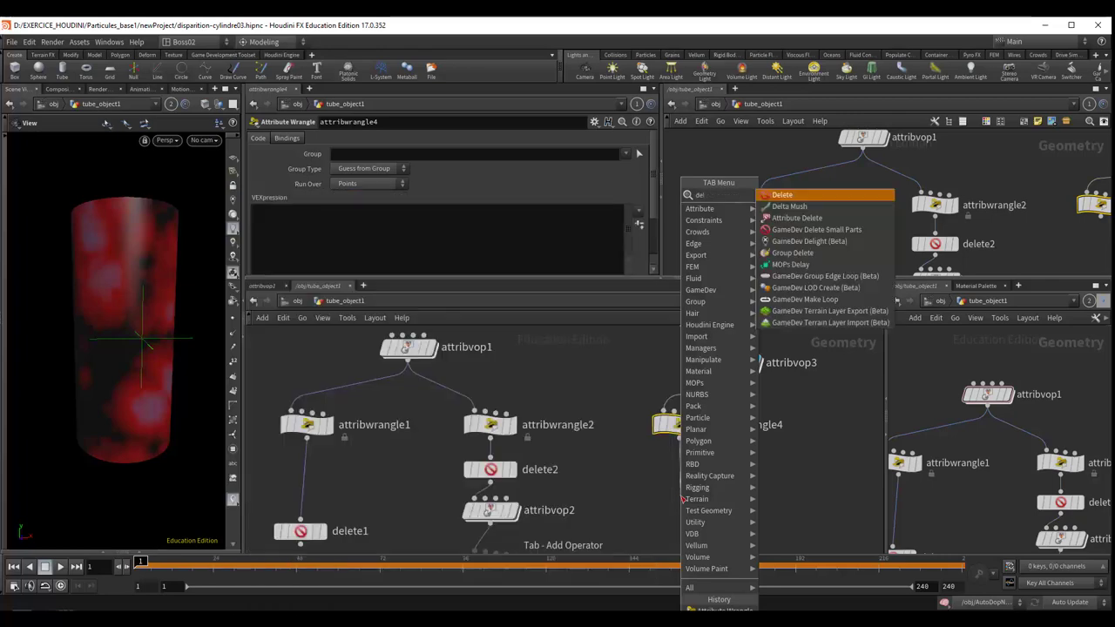
pyautogui.write('et')
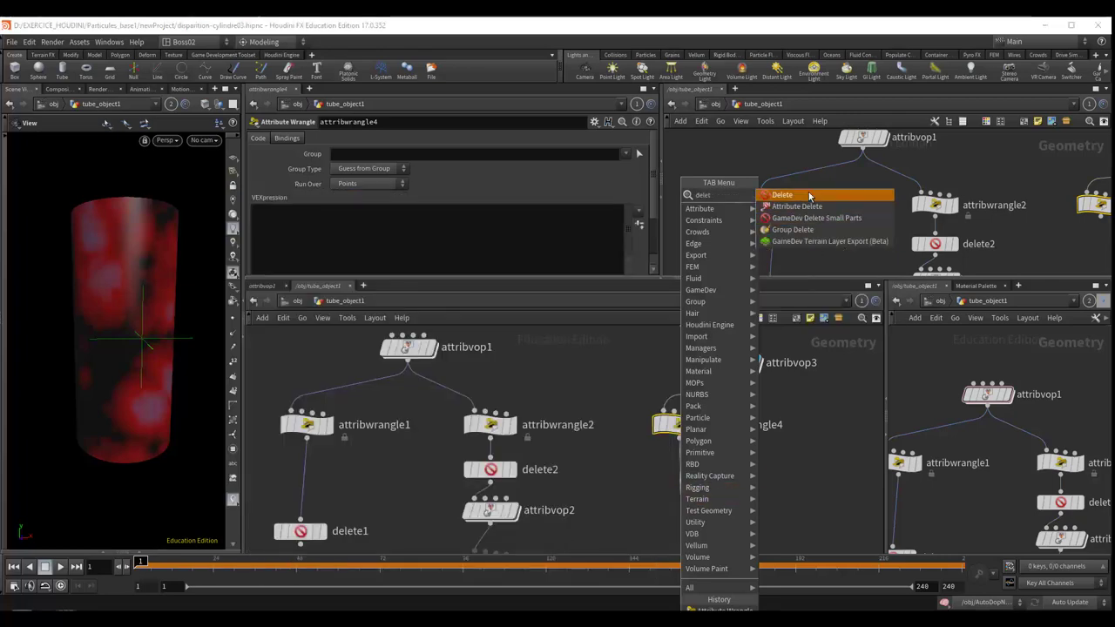
pyautogui.press('Return')
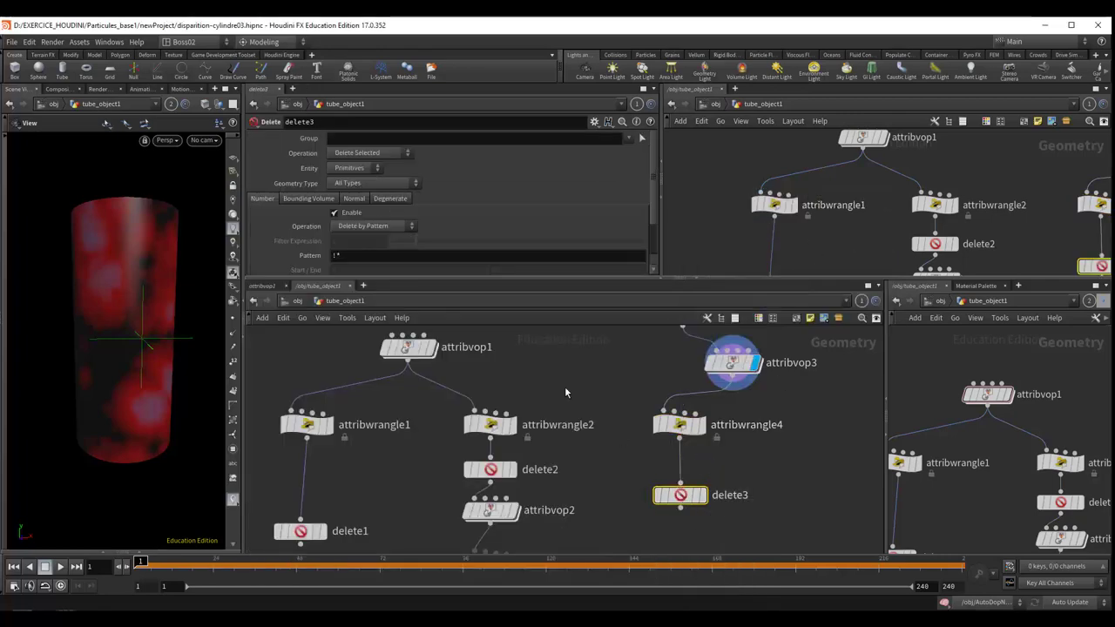
pyautogui.click(356, 168)
pyautogui.click(357, 193)
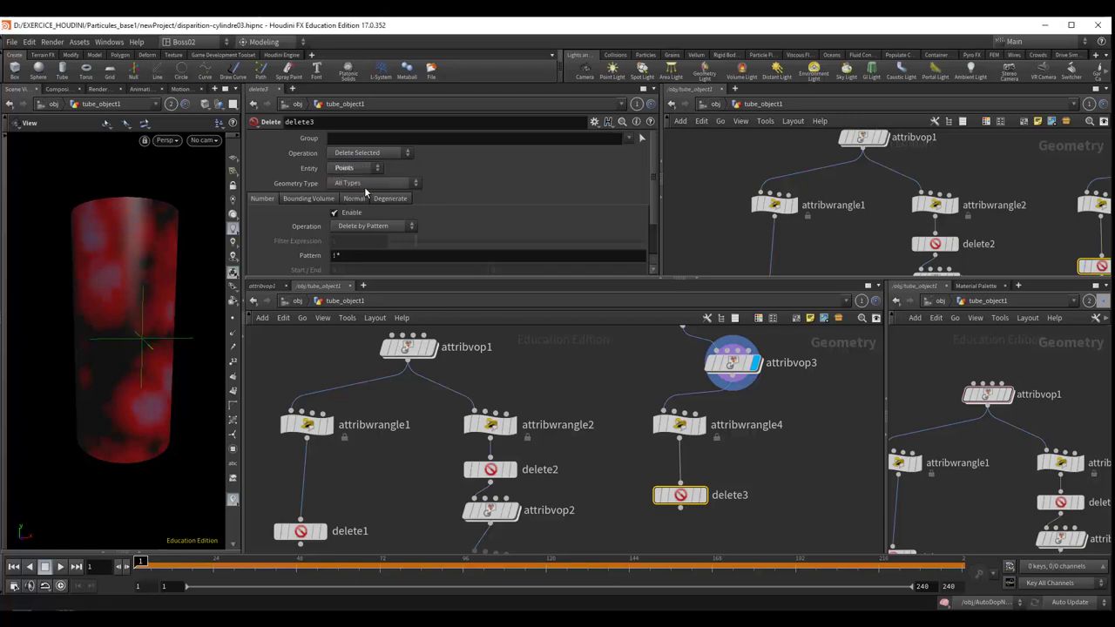
pyautogui.click(359, 227)
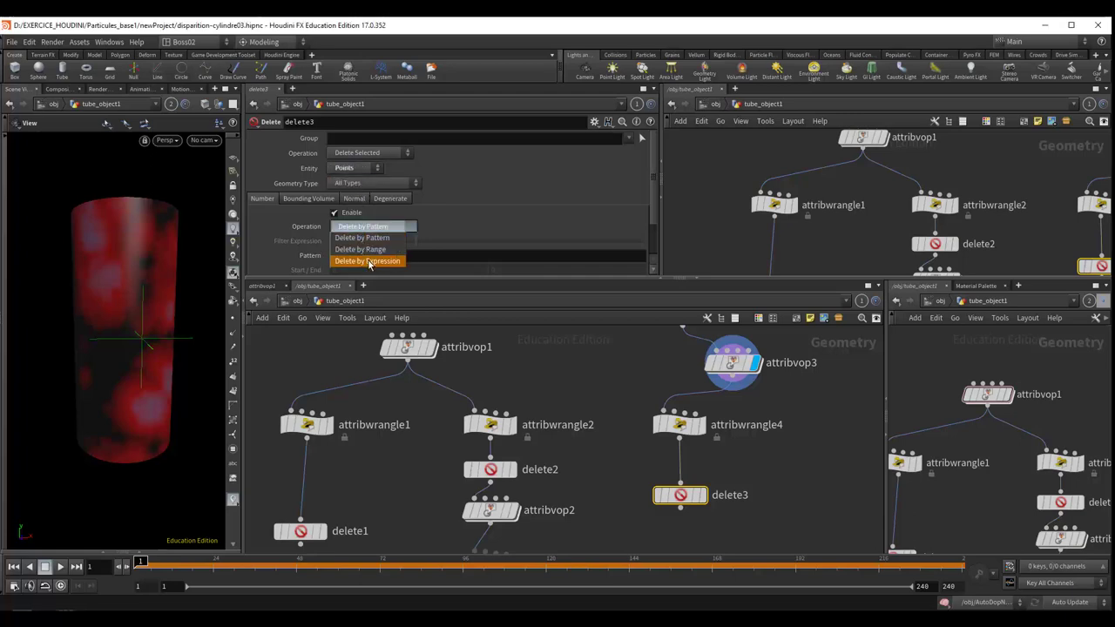
pyautogui.click(347, 251)
pyautogui.click(353, 241)
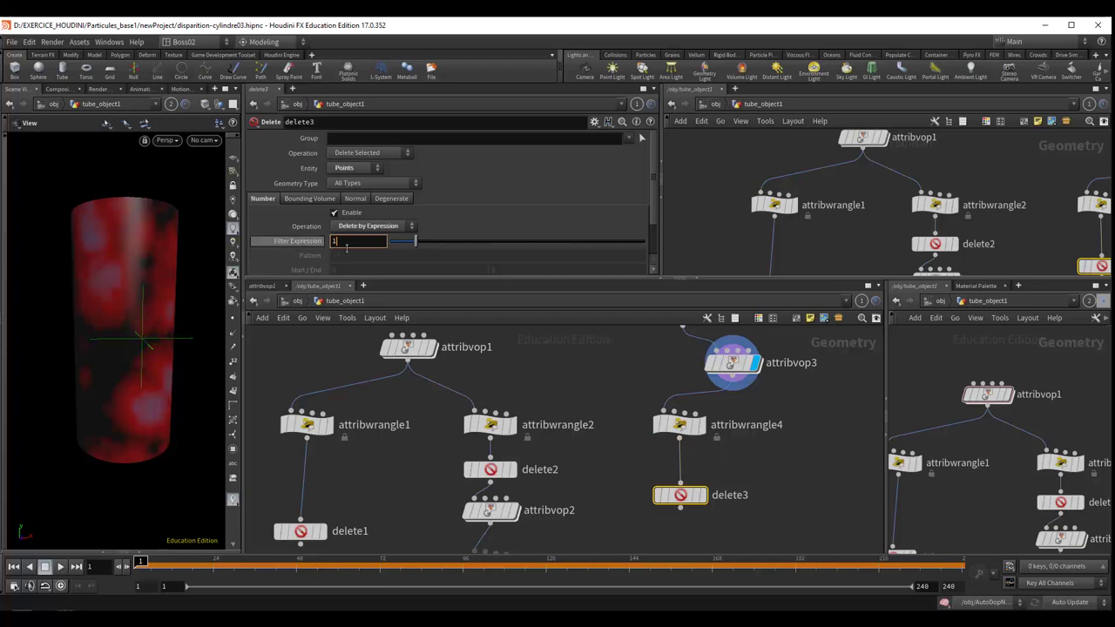
pyautogui.click(685, 427)
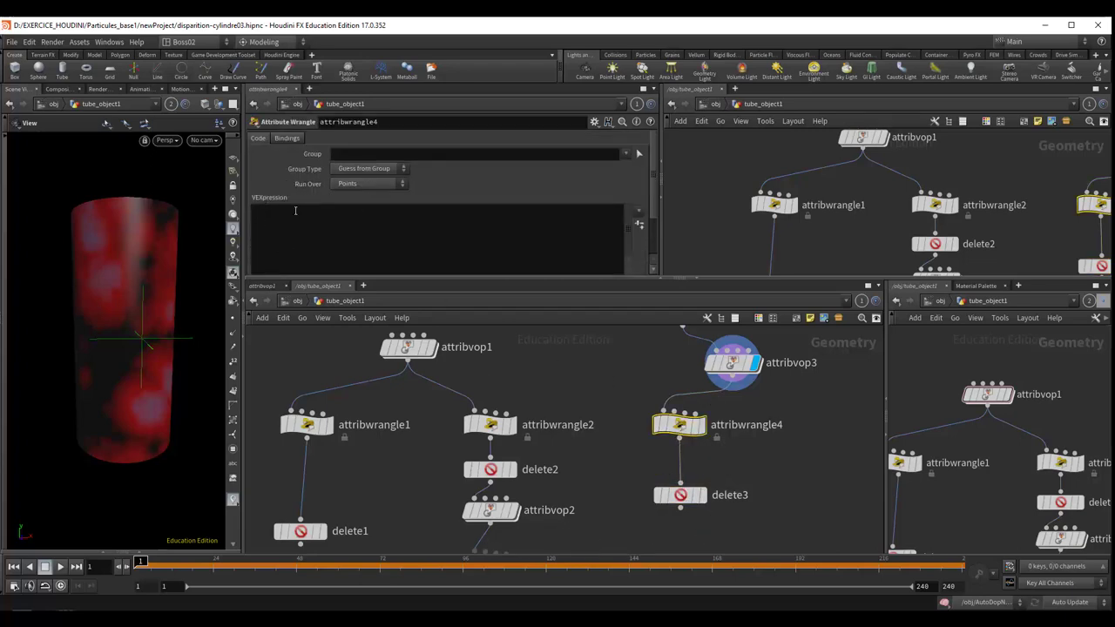
pyautogui.click(350, 239)
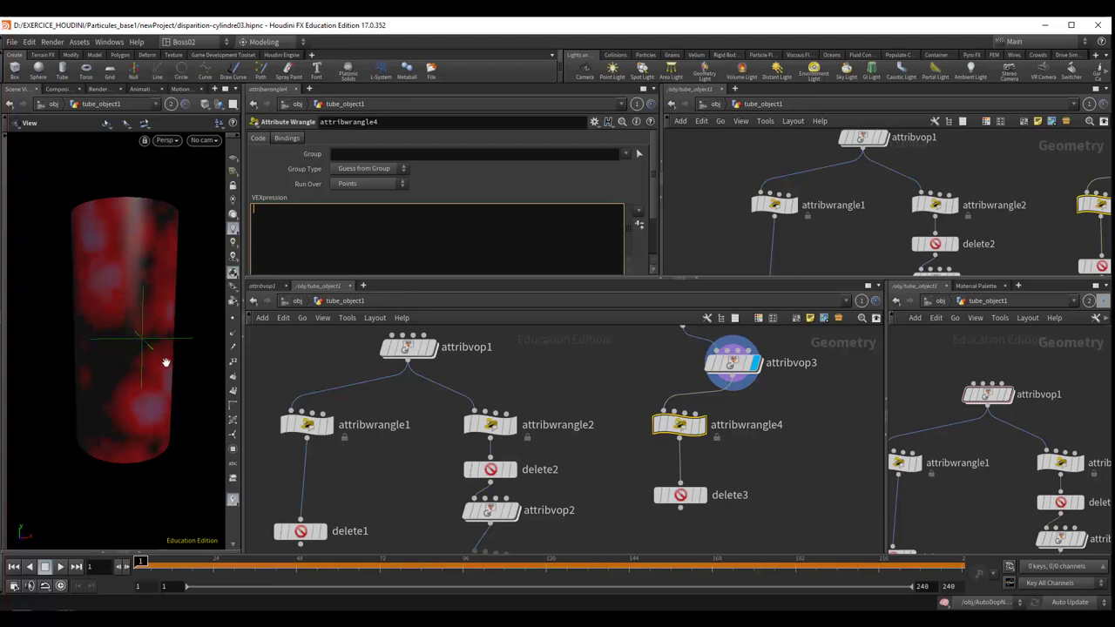
pyautogui.click(701, 495)
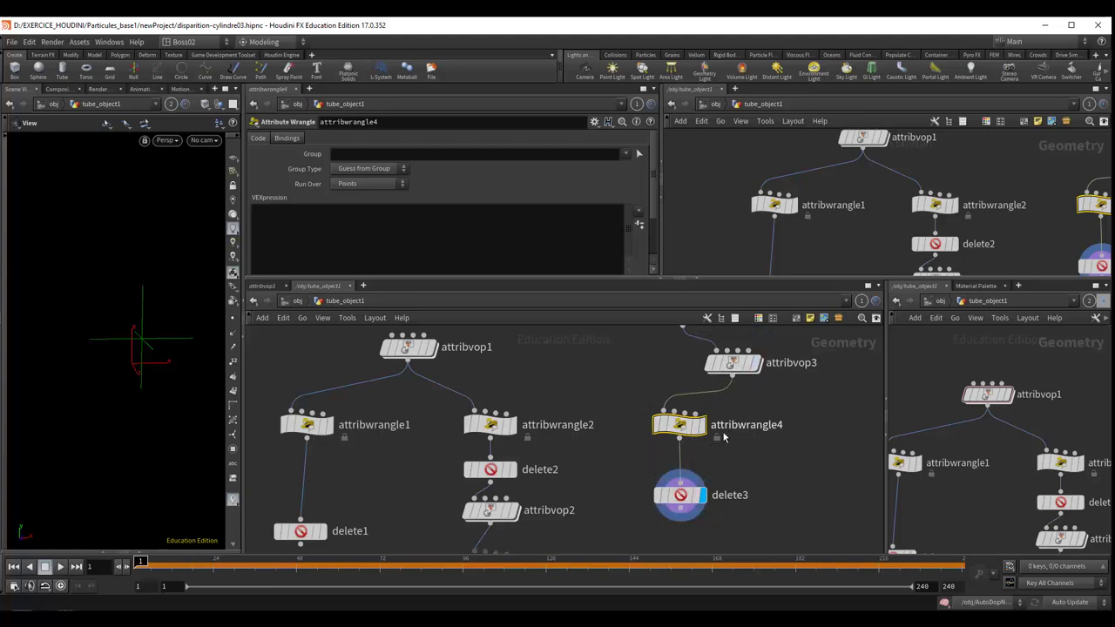
pyautogui.click(751, 362)
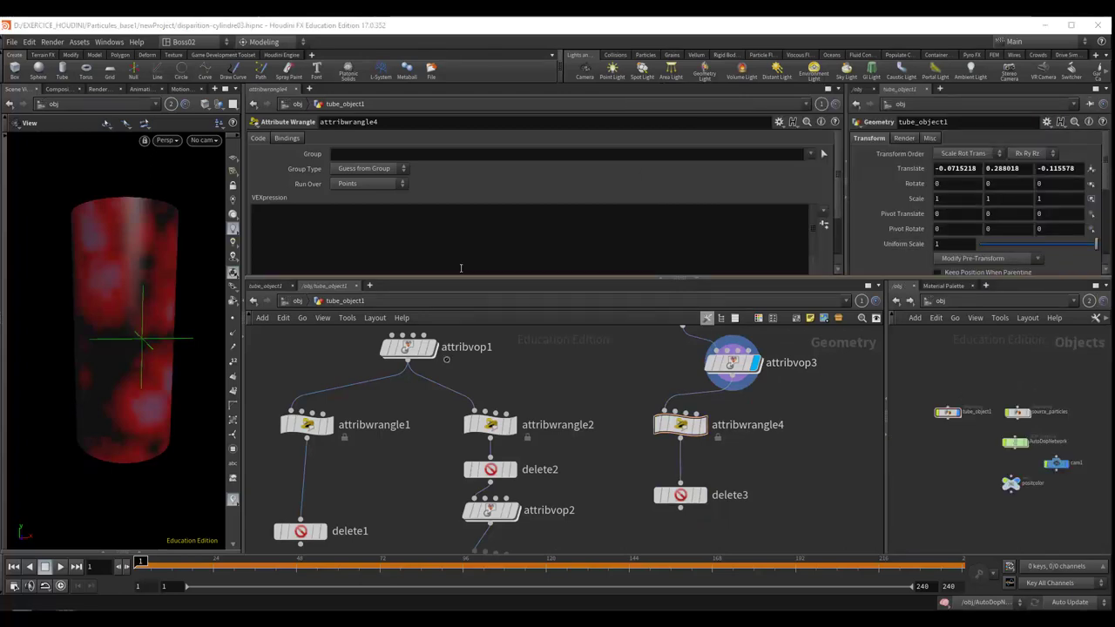
pyautogui.click(357, 238)
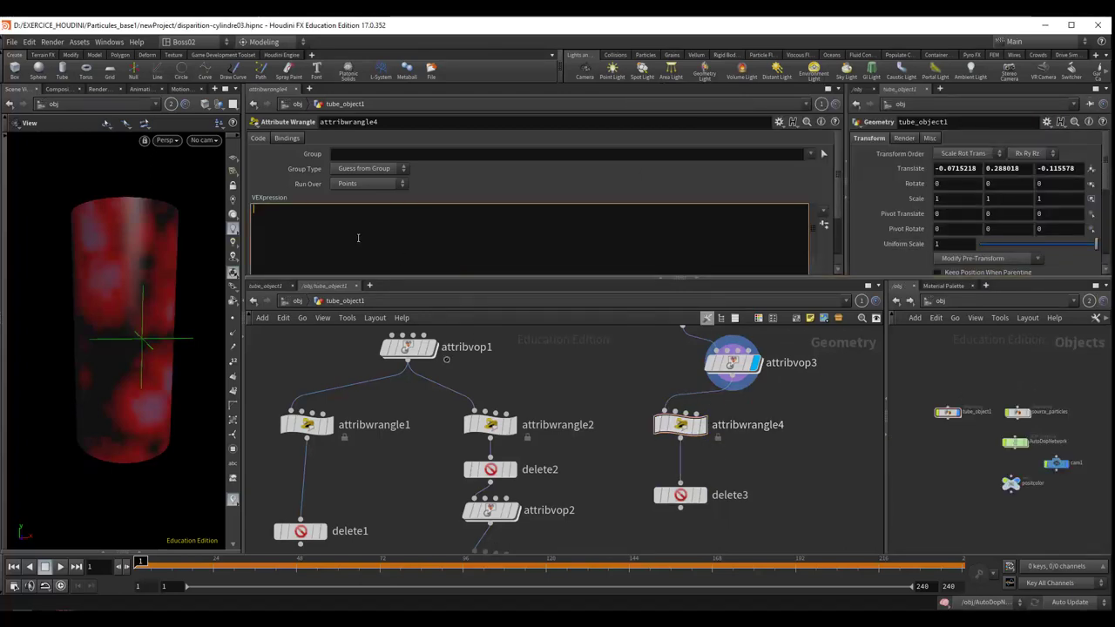
pyautogui.write('float luminance = (@Cd.r,@Cd.g,@Cd.b); @dispval = @Cd.r+luminance;')
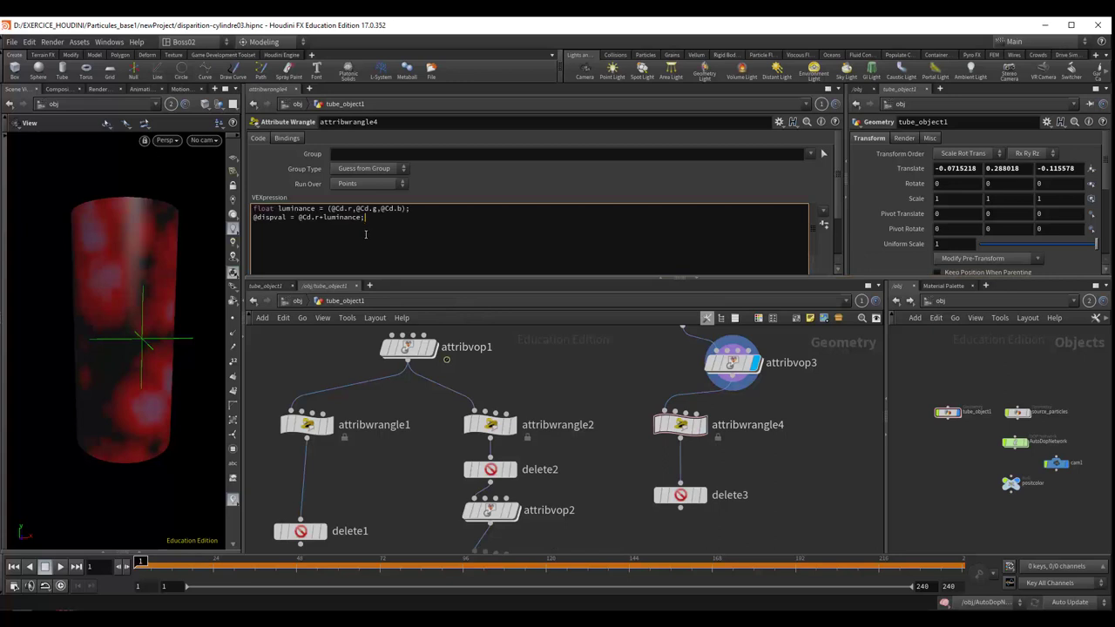
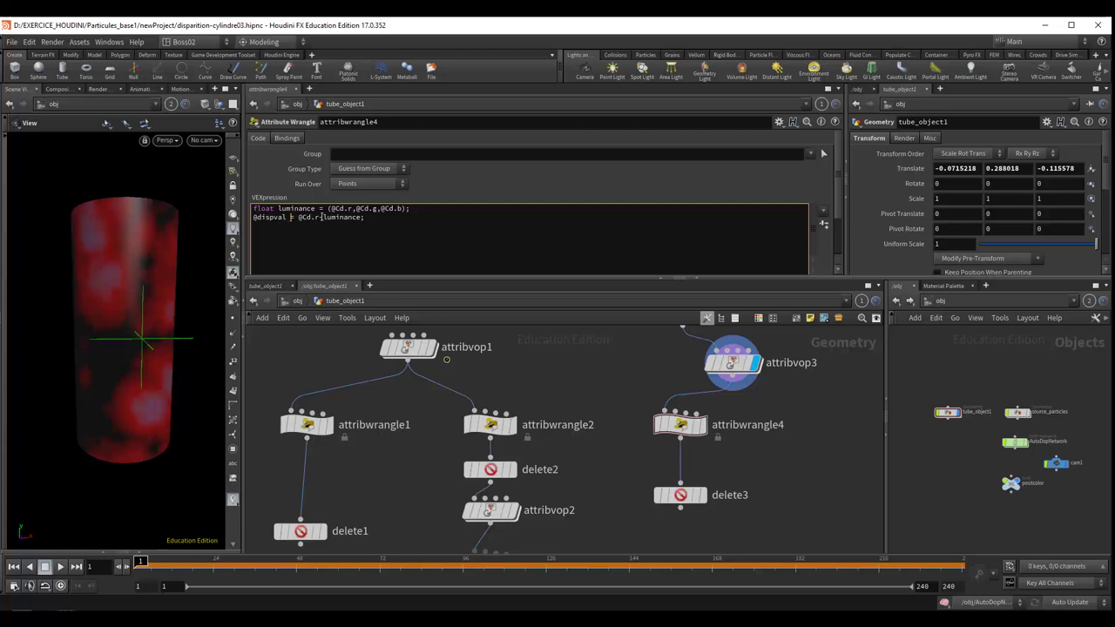
pyautogui.click(323, 217)
pyautogui.press('BackSpace')
pyautogui.press('BackSpace')
pyautogui.press('BackSpace')
pyautogui.press('BackSpace')
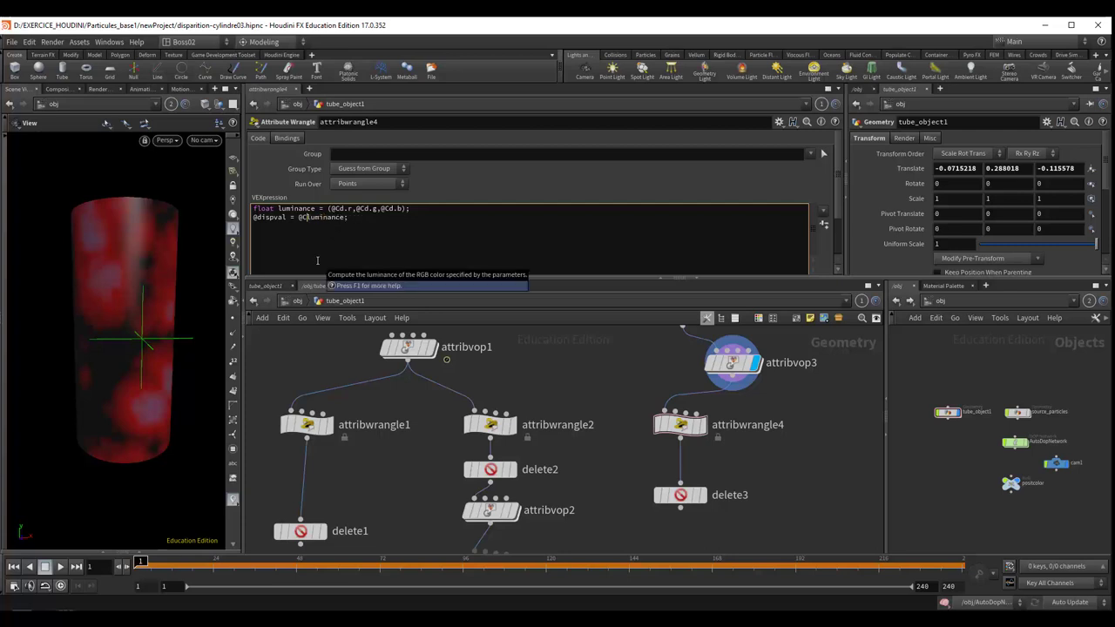
pyautogui.press('BackSpace')
pyautogui.press('BackSpace')
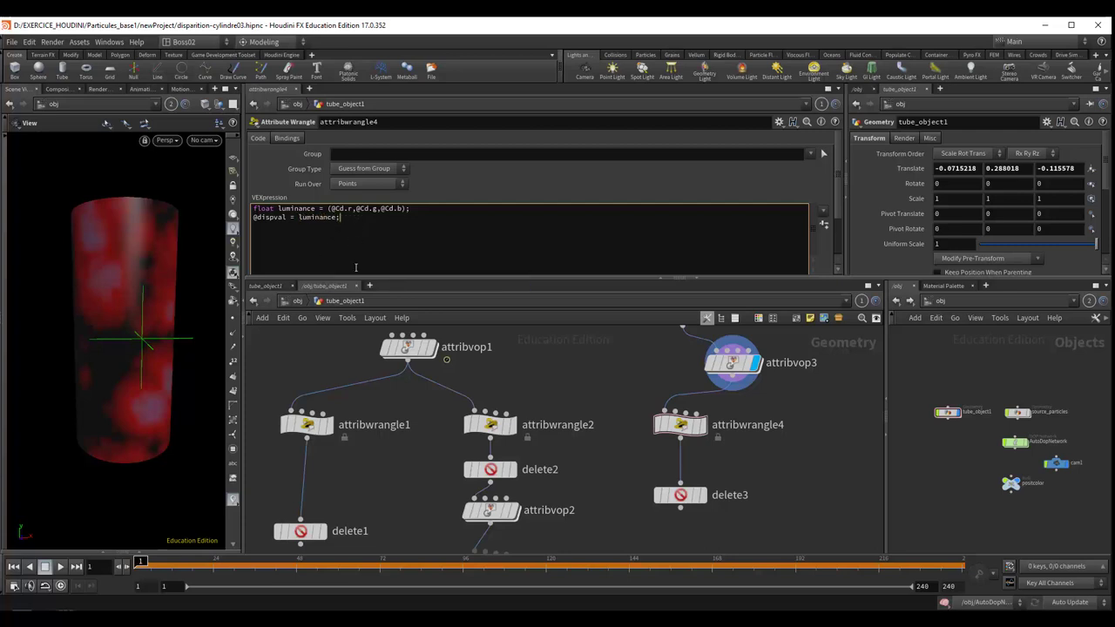
pyautogui.click(426, 419)
pyautogui.moveTo(681, 496)
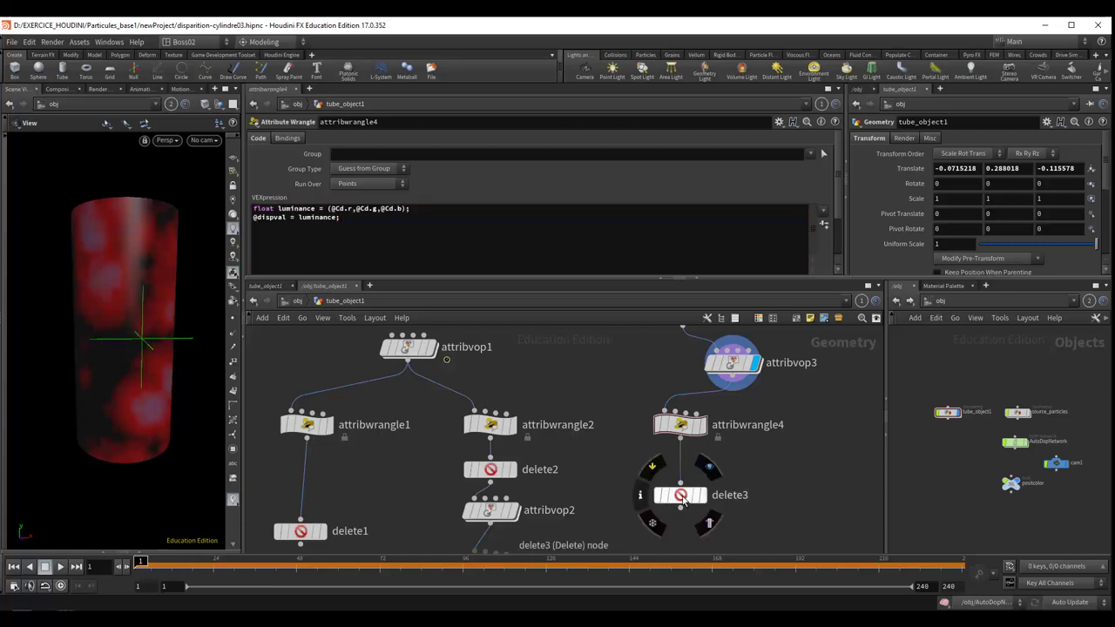
pyautogui.click(682, 495)
pyautogui.click(346, 242)
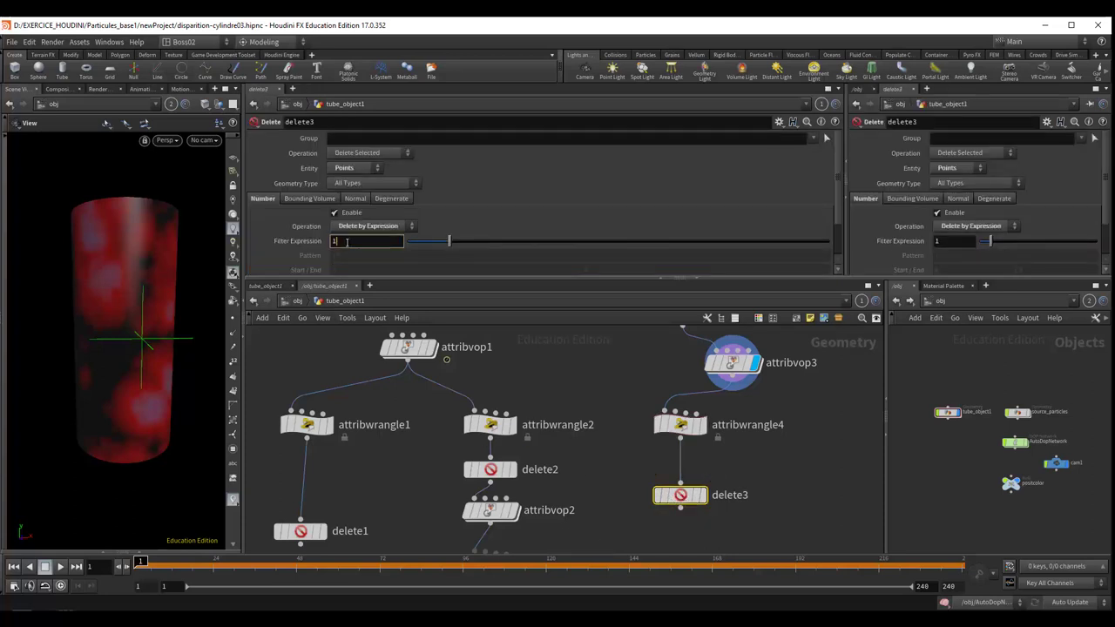
pyautogui.click(309, 242)
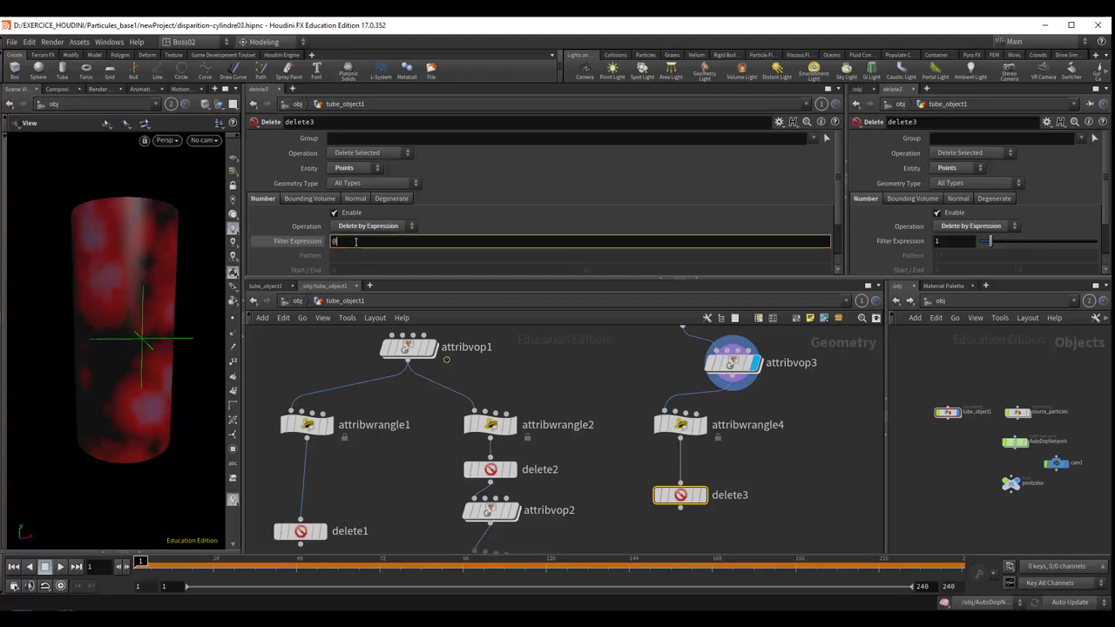
pyautogui.write('dispval')
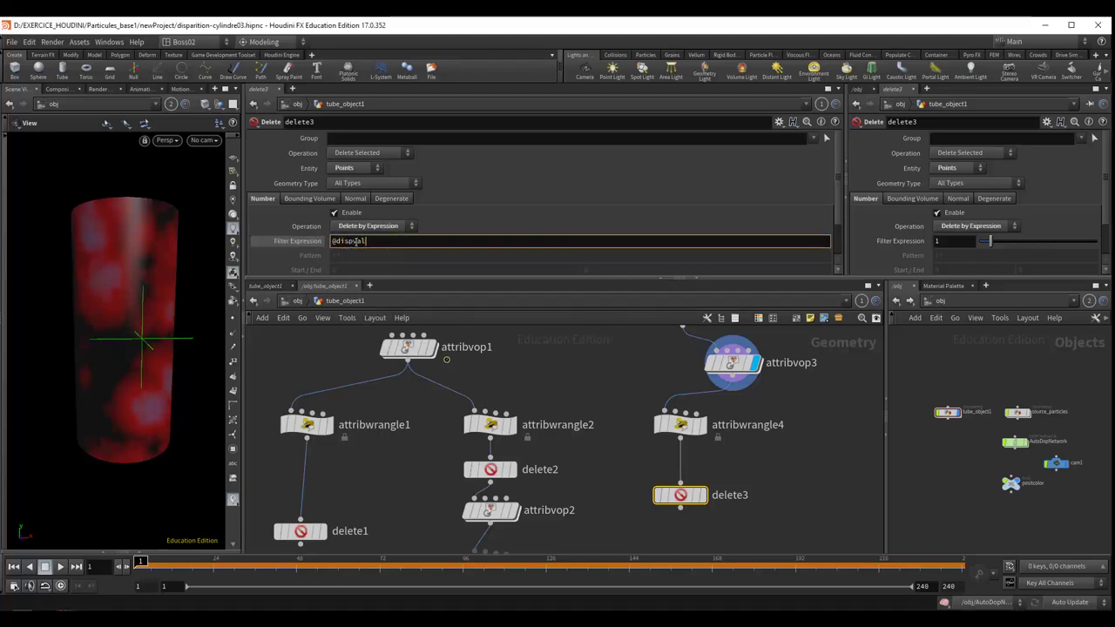
pyautogui.press('Return')
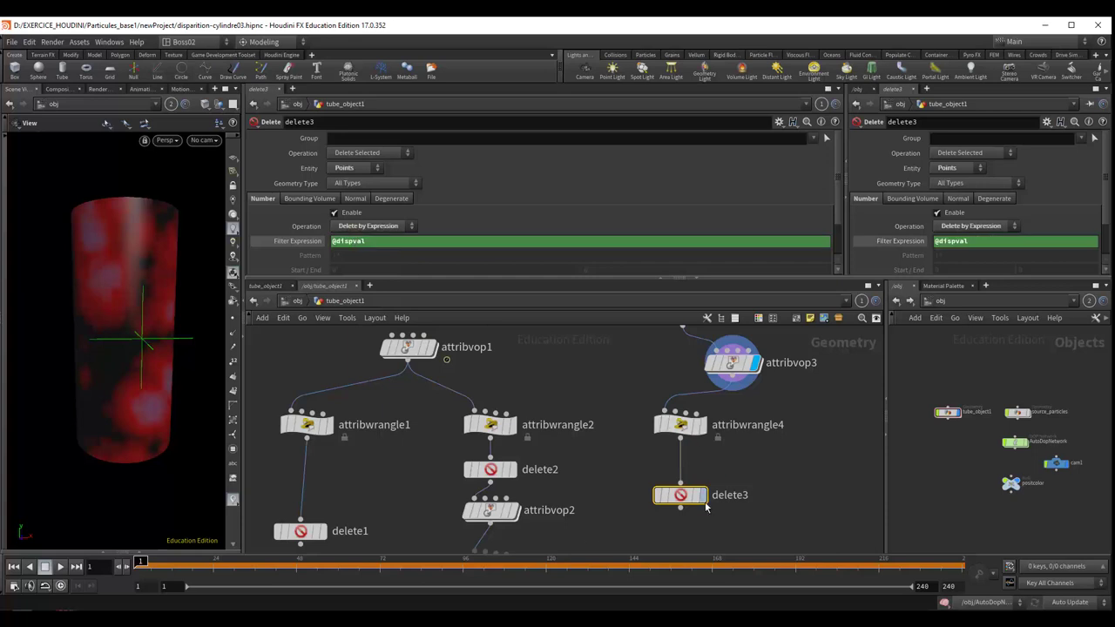
pyautogui.click(701, 497)
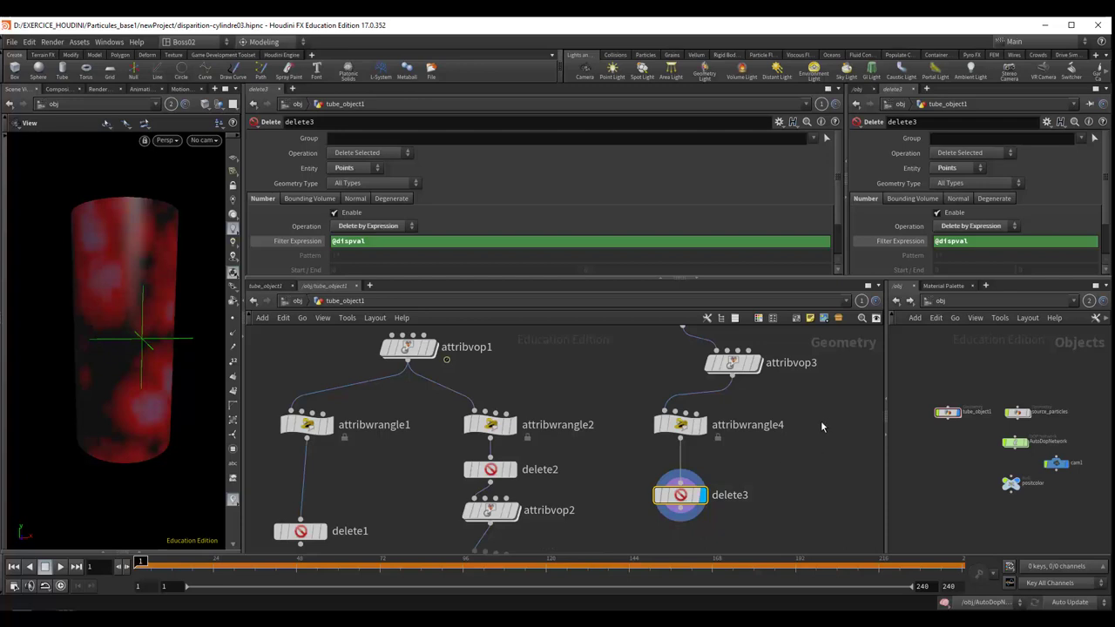
# - Link the viewer to pane 1 and select attribvop3 to show its ramp, decal and ecart parameters
pyautogui.click(171, 104)
pyautogui.click(189, 154)
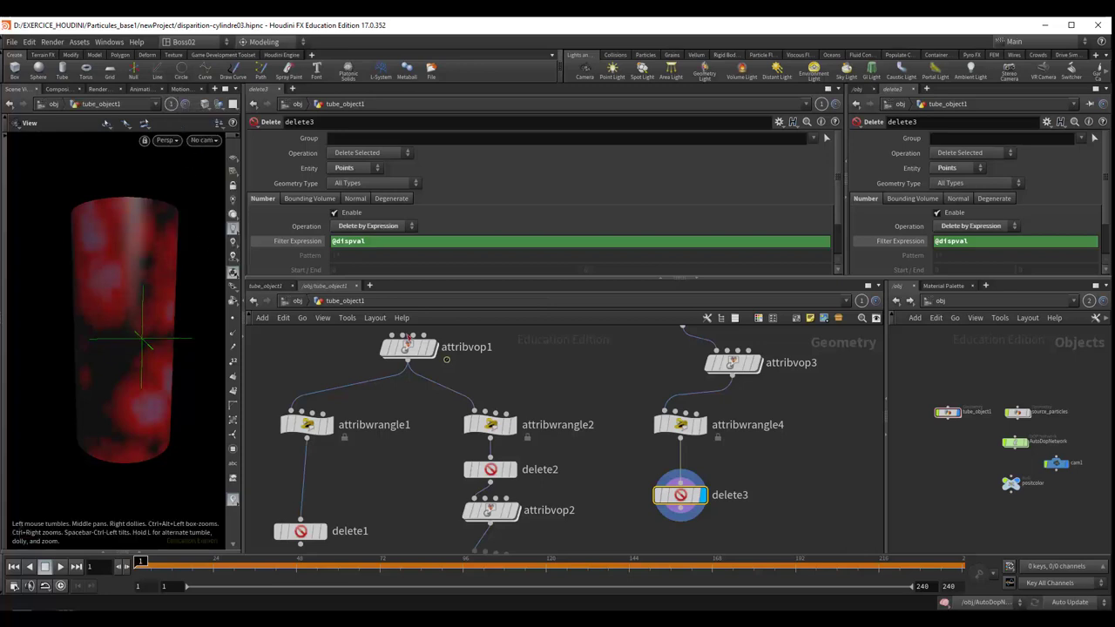
pyautogui.click(685, 493)
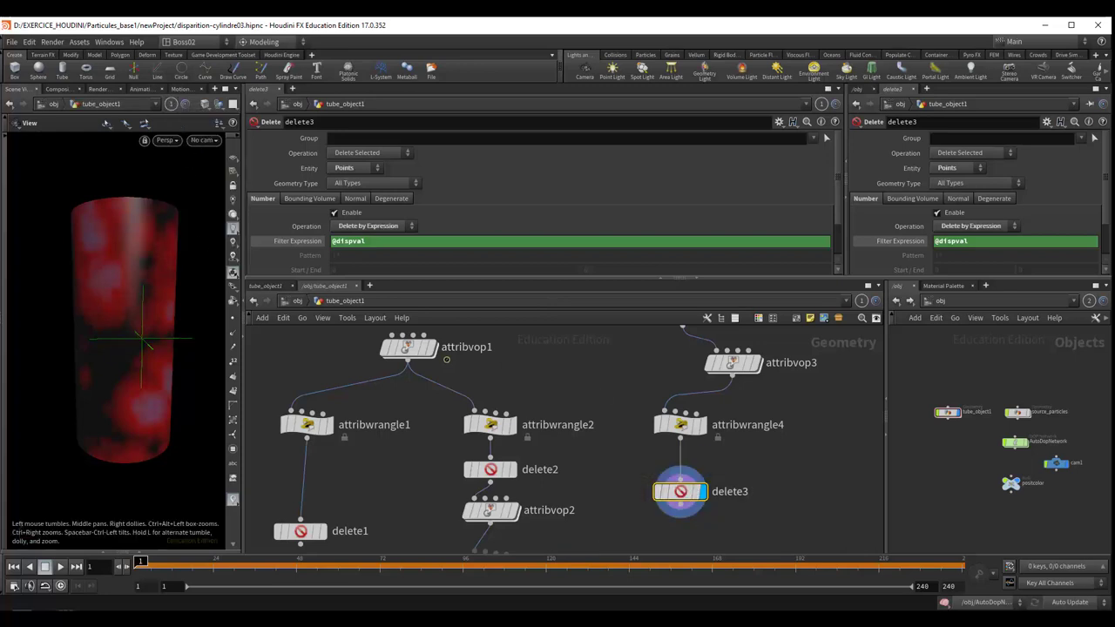
pyautogui.press('Up')
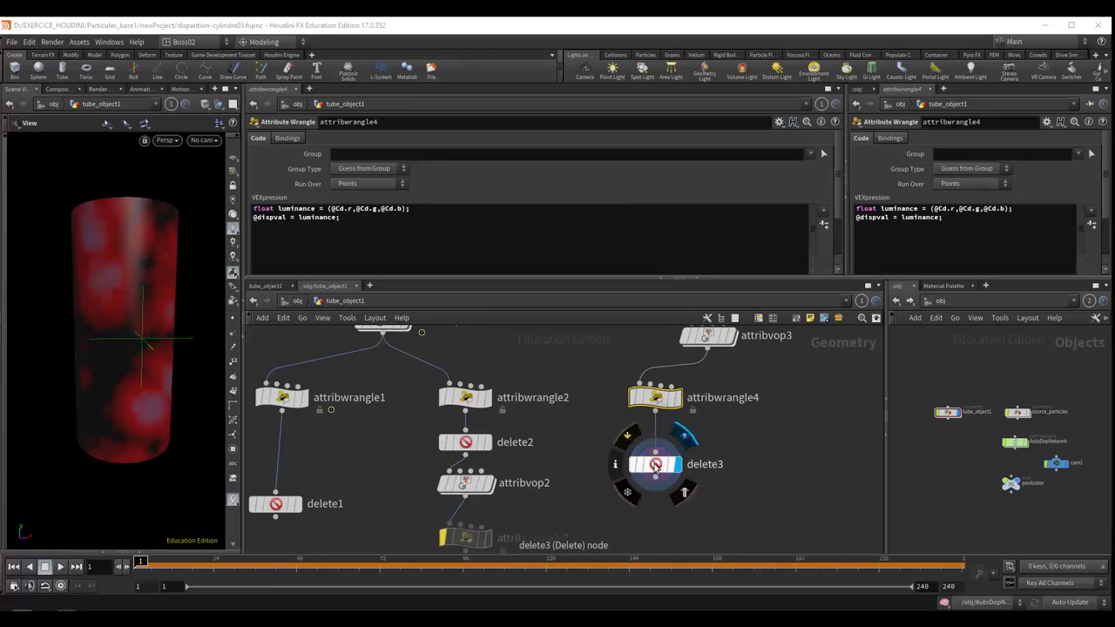
pyautogui.click(649, 462)
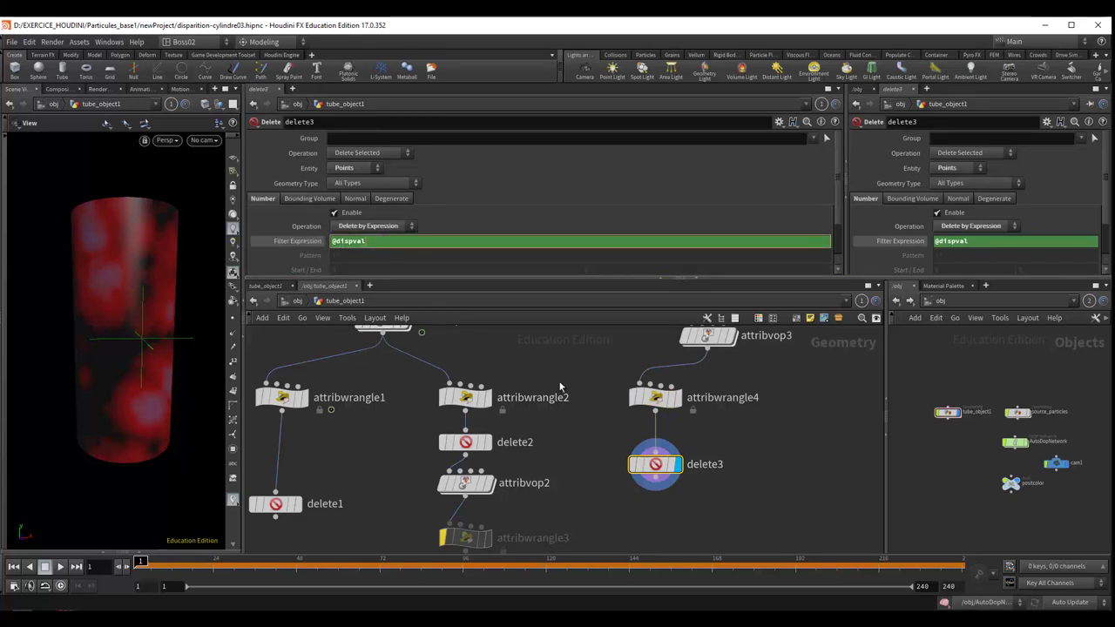
pyautogui.click(701, 338)
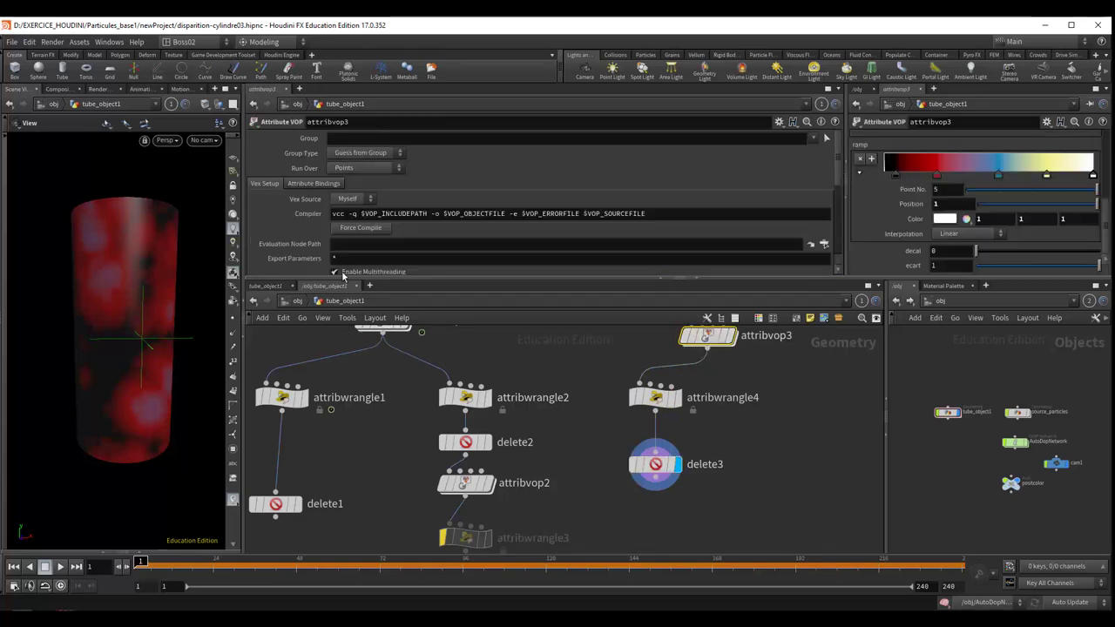
# - Drag attribvop3's ecart slider down from 0.917 to about 0.277 to open holes in the tube
pyautogui.scroll(-2, 349, 270)
pyautogui.scroll(-3, 362, 262)
pyautogui.scroll(-2, 371, 253)
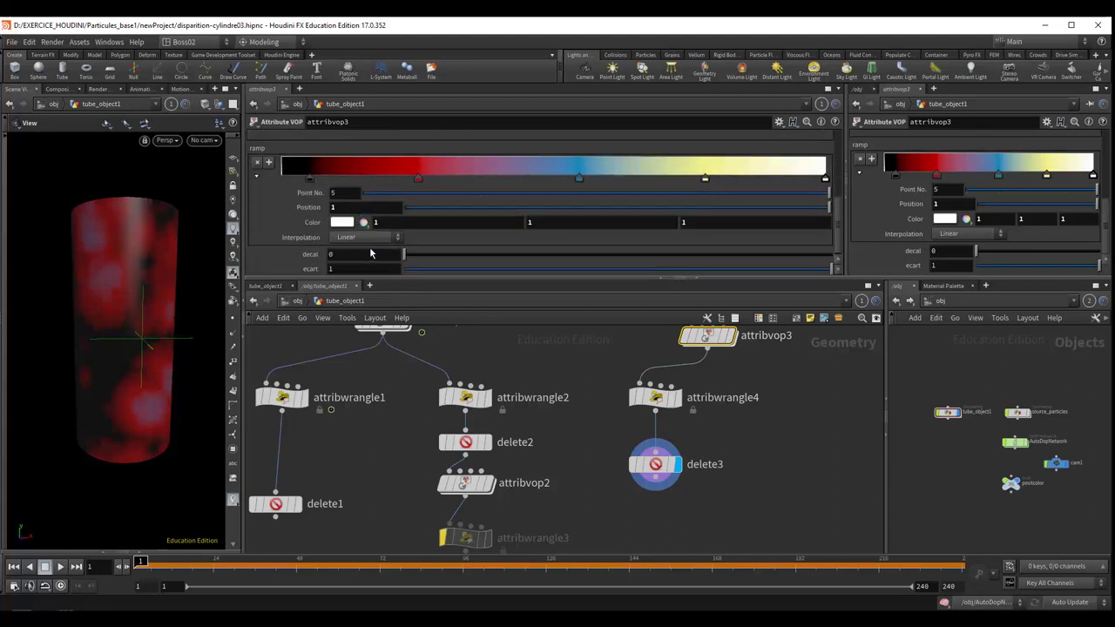
pyautogui.scroll(-1, 370, 250)
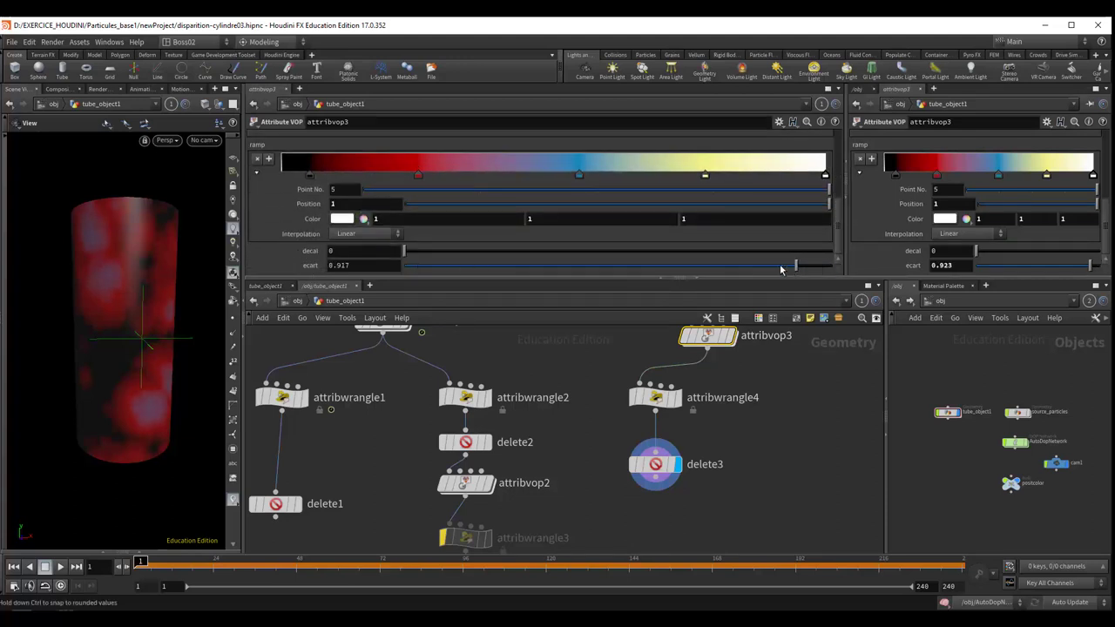
pyautogui.moveTo(781, 270)
pyautogui.mouseDown()
pyautogui.moveTo(627, 267)
pyautogui.moveTo(525, 283)
pyautogui.mouseUp()
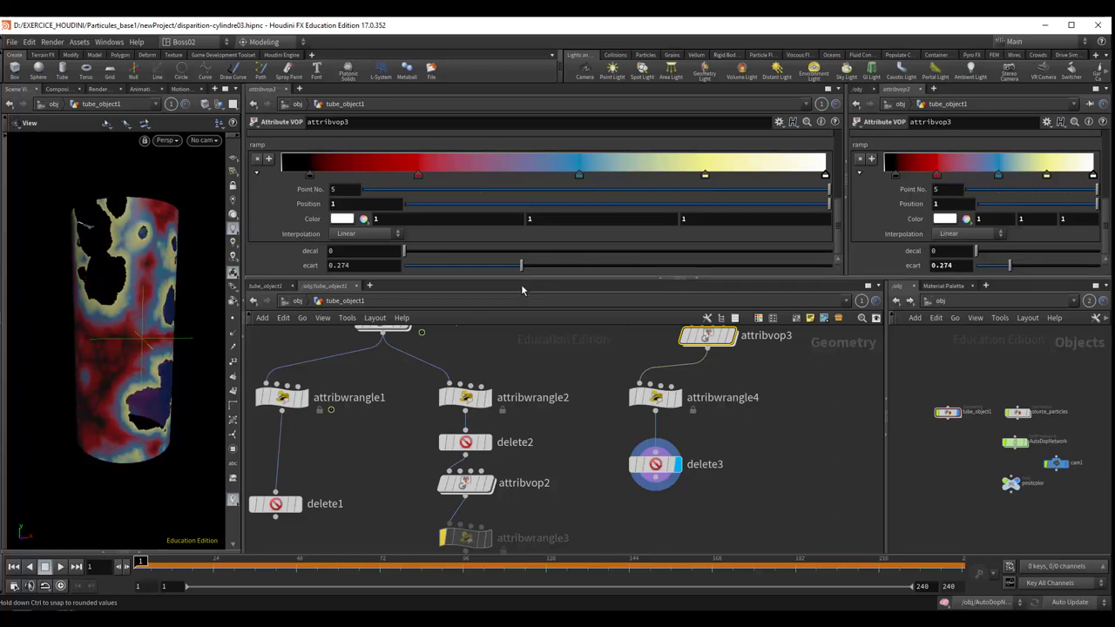
pyautogui.moveTo(521, 287); pyautogui.dragTo(486, 285)
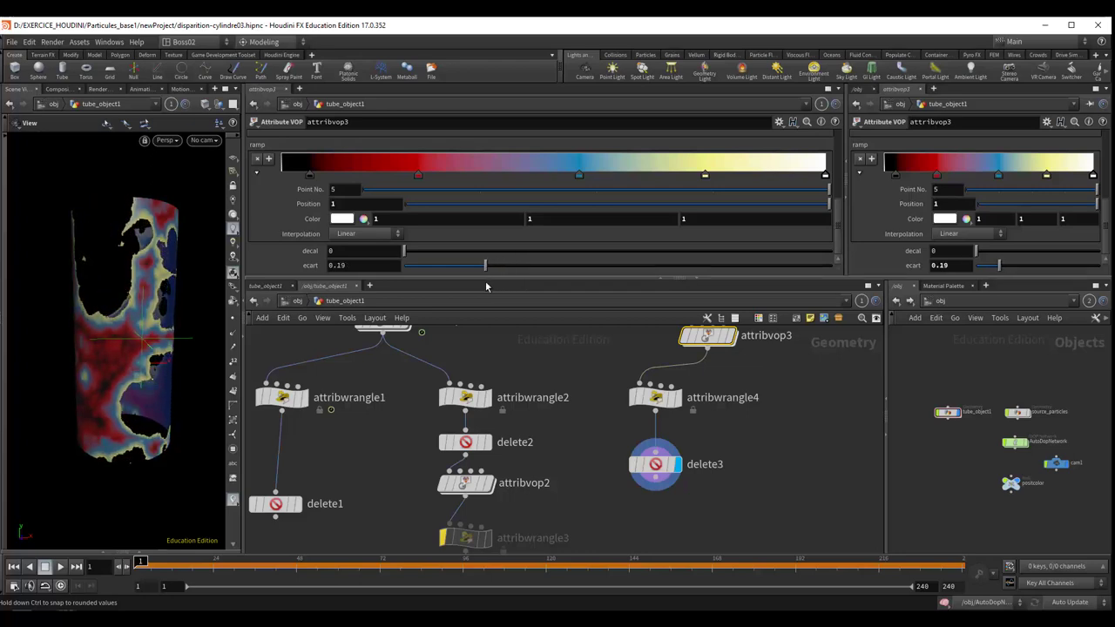
pyautogui.moveTo(480, 285)
pyautogui.mouseDown()
pyautogui.moveTo(388, 285)
pyautogui.moveTo(425, 265)
pyautogui.moveTo(523, 265)
pyautogui.mouseUp()
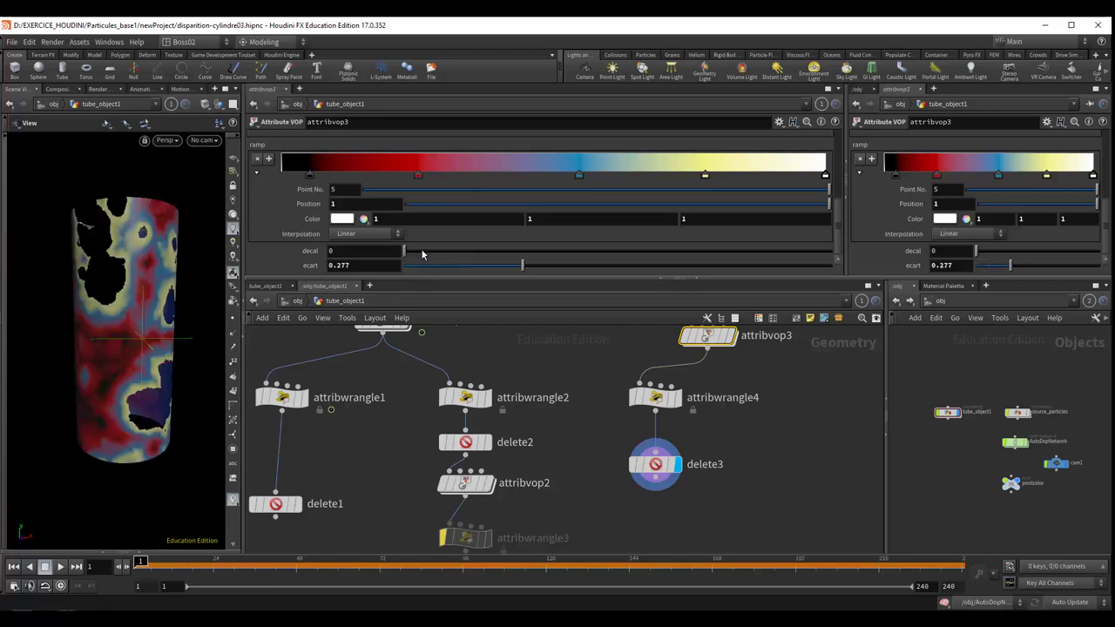
# - Leave ecart at 0.124, view the holed tube up close, and drag the yellow ramp key left
pyautogui.moveTo(405, 252)
pyautogui.mouseDown()
pyautogui.moveTo(466, 254)
pyautogui.moveTo(401, 253)
pyautogui.mouseUp()
pyautogui.moveTo(591, 266)
pyautogui.mouseDown()
pyautogui.moveTo(814, 273)
pyautogui.moveTo(457, 280)
pyautogui.mouseUp()
pyautogui.moveTo(206, 318)
pyautogui.keyDown('alt'); pyautogui.mouseDown()
pyautogui.moveTo(113, 348)
pyautogui.moveTo(214, 324)
pyautogui.moveTo(157, 340)
pyautogui.moveTo(178, 307)
pyautogui.moveTo(148, 288)
pyautogui.moveTo(180, 324)
pyautogui.moveTo(199, 402)
pyautogui.moveTo(149, 386)
pyautogui.moveTo(114, 308)
pyautogui.mouseUp(); pyautogui.keyUp('alt')
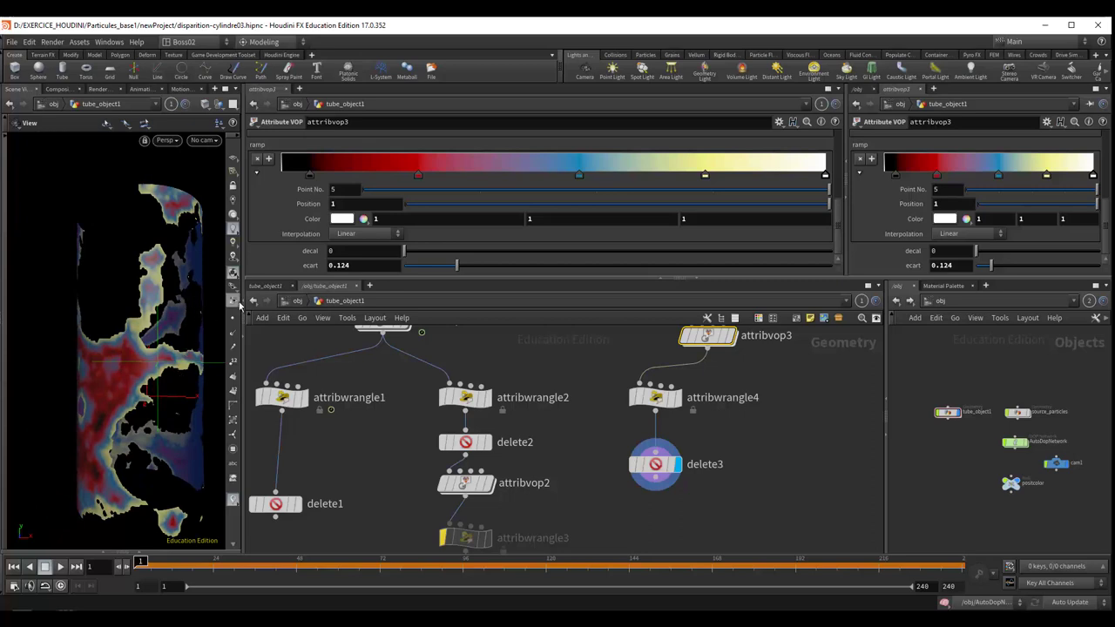
pyautogui.moveTo(189, 366)
pyautogui.keyDown('alt'); pyautogui.mouseDown()
pyautogui.moveTo(237, 324)
pyautogui.moveTo(142, 204)
pyautogui.mouseUp(); pyautogui.keyUp('alt')
pyautogui.moveTo(161, 335)
pyautogui.keyDown('alt'); pyautogui.mouseDown()
pyautogui.moveTo(72, 314)
pyautogui.moveTo(217, 333)
pyautogui.moveTo(209, 313)
pyautogui.mouseUp(); pyautogui.keyUp('alt')
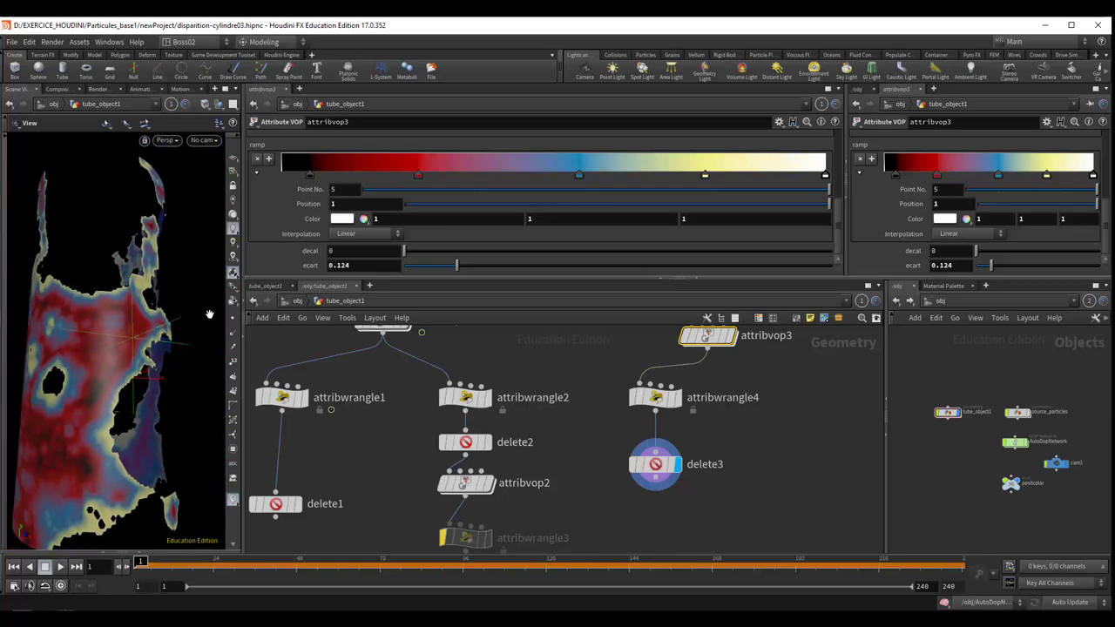
pyautogui.moveTo(62, 354)
pyautogui.keyDown('alt'); pyautogui.mouseDown()
pyautogui.moveTo(110, 381)
pyautogui.moveTo(177, 369)
pyautogui.moveTo(142, 374)
pyautogui.moveTo(154, 388)
pyautogui.mouseUp(); pyautogui.keyUp('alt')
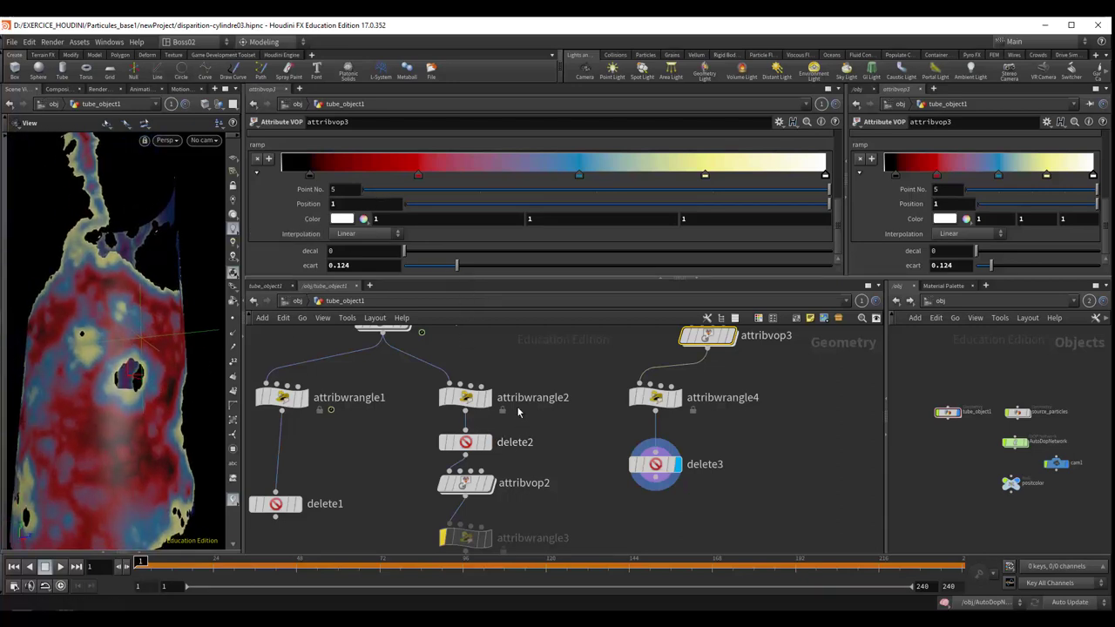
pyautogui.moveTo(705, 174); pyautogui.dragTo(505, 175)
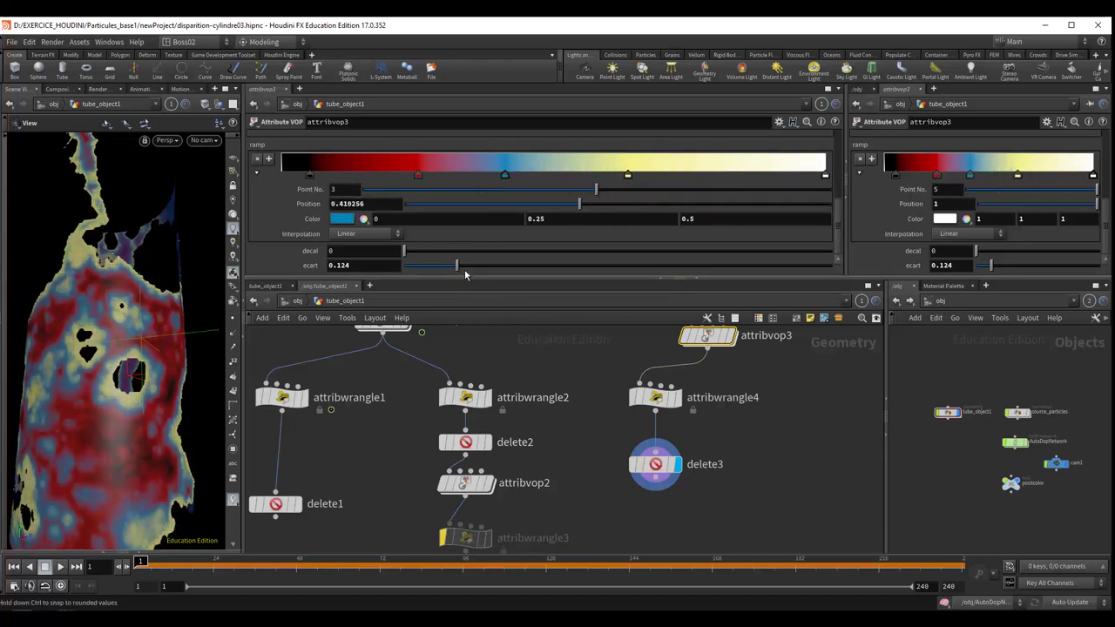
pyautogui.moveTo(454, 270); pyautogui.dragTo(412, 278)
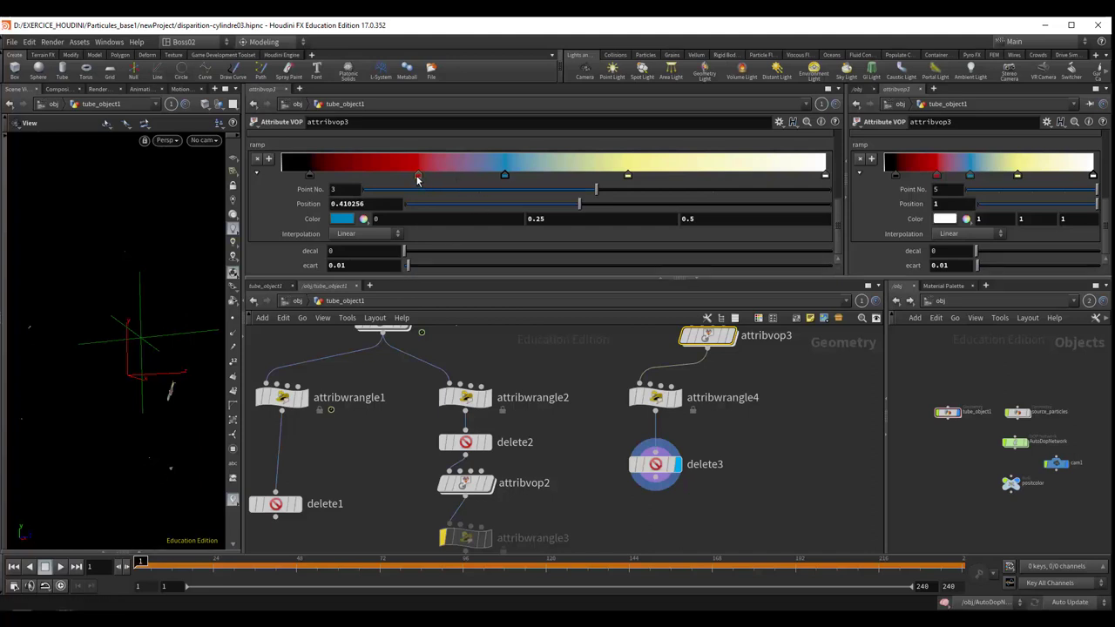
pyautogui.moveTo(418, 176); pyautogui.dragTo(377, 176)
pyautogui.moveTo(506, 177); pyautogui.dragTo(444, 177)
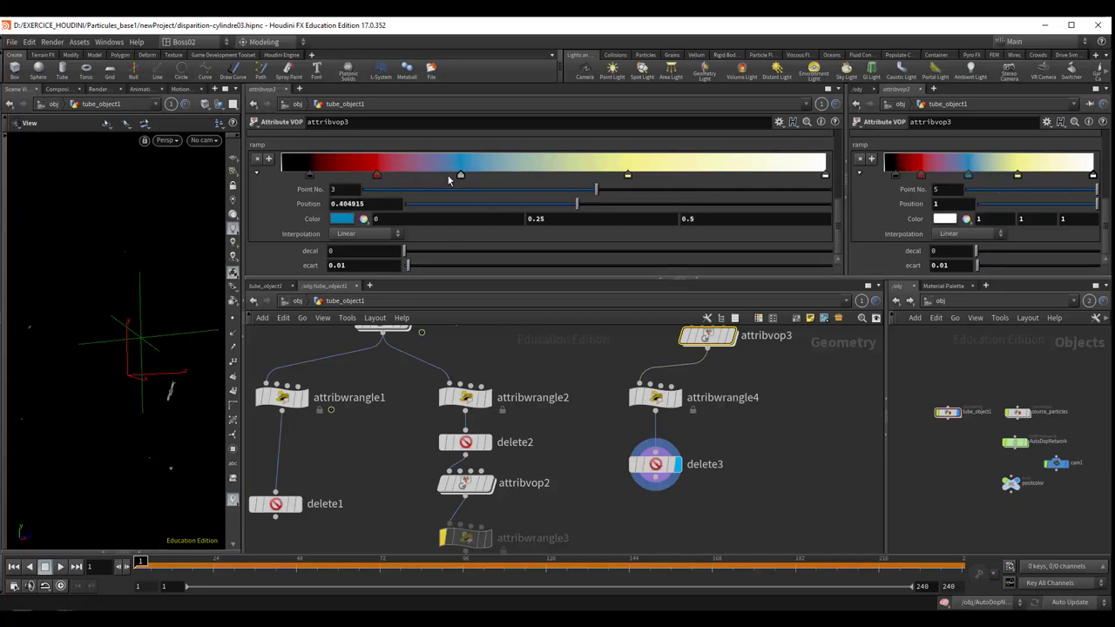
pyautogui.moveTo(624, 175); pyautogui.dragTo(418, 177)
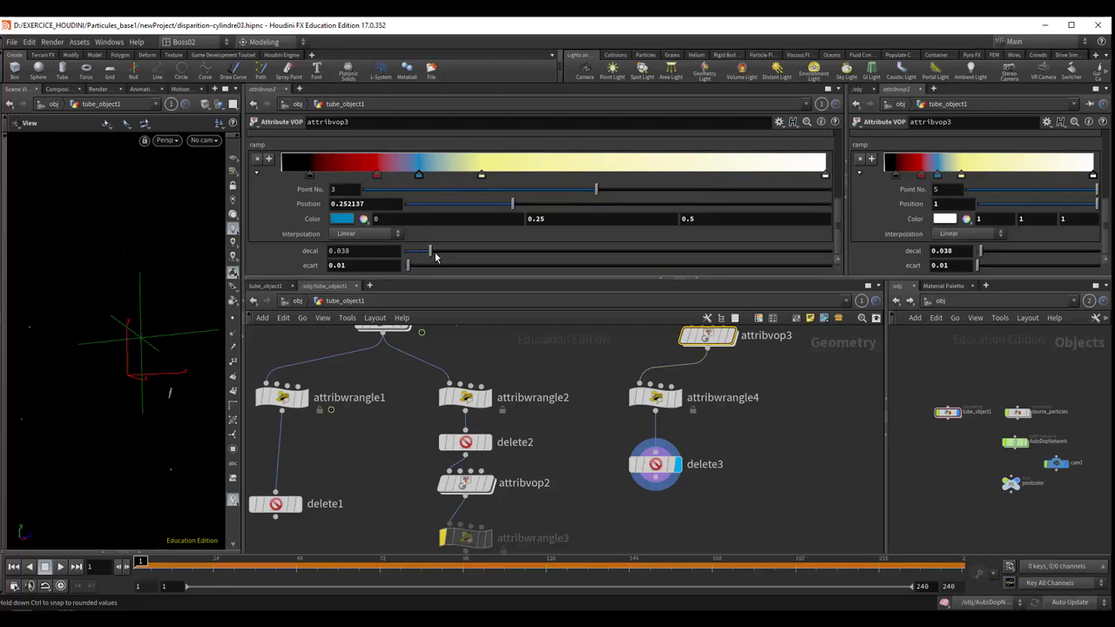
pyautogui.moveTo(432, 253); pyautogui.dragTo(415, 256)
pyautogui.moveTo(458, 265); pyautogui.dragTo(466, 266)
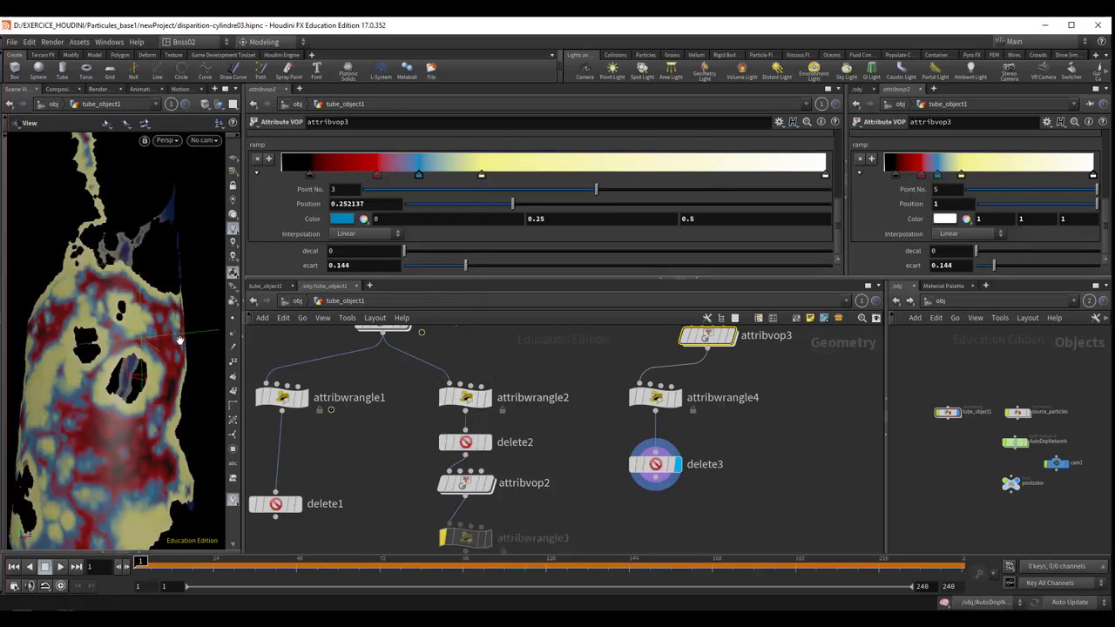
pyautogui.moveTo(179, 340)
pyautogui.mouseDown()
pyautogui.moveTo(121, 385)
pyautogui.moveTo(131, 376)
pyautogui.mouseUp()
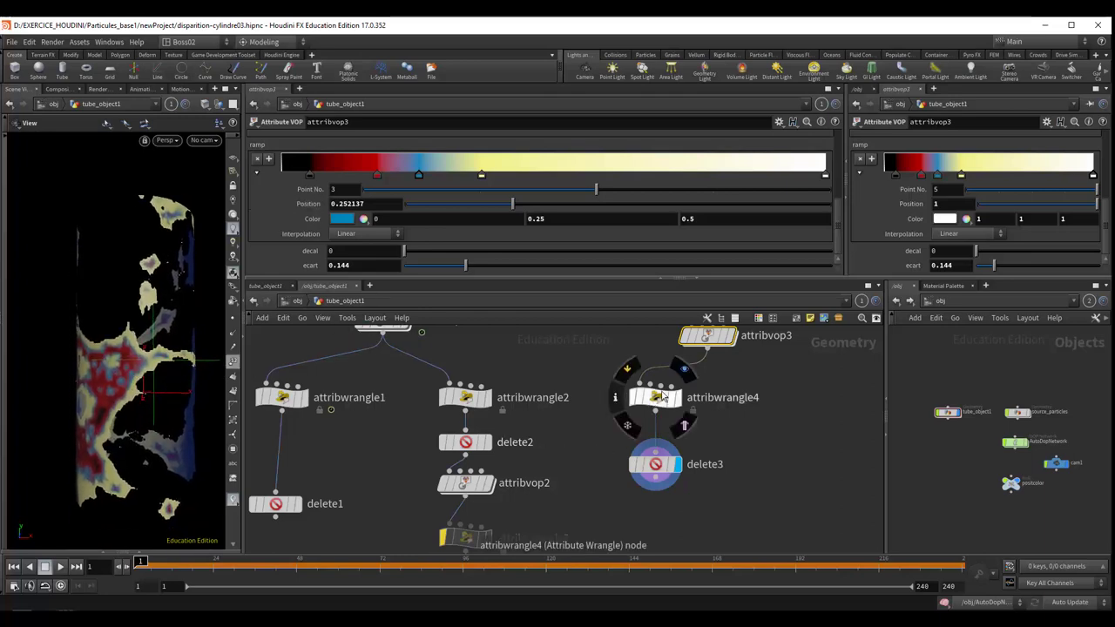
pyautogui.moveTo(663, 397); pyautogui.dragTo(627, 436, button='middle')
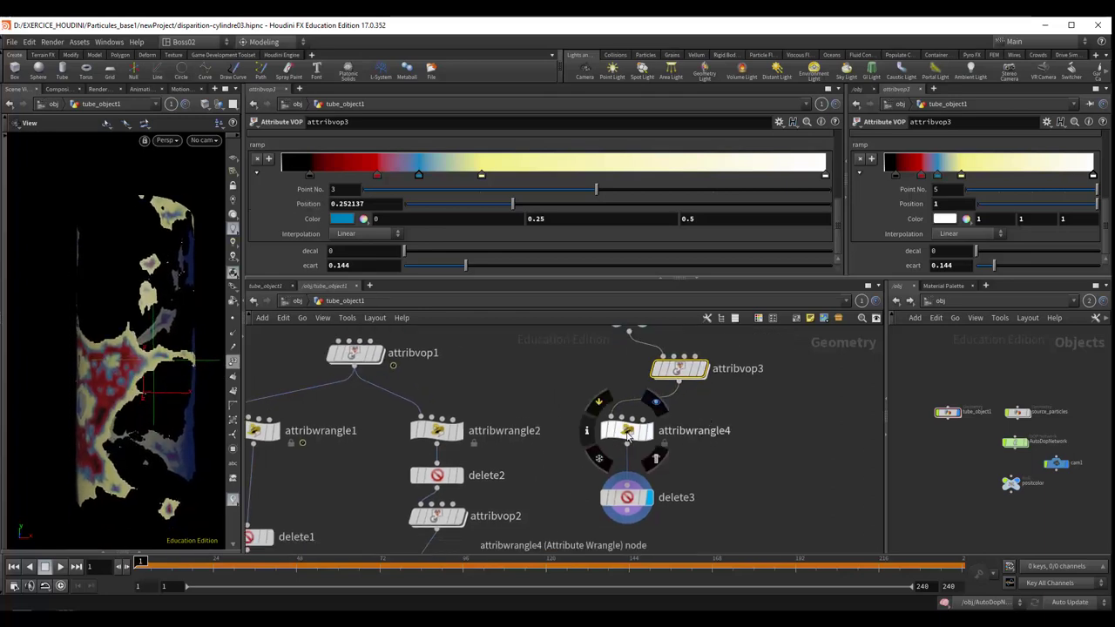
# - Inside attribvop3, nudge the decal_ramp's third key and the grey key near 0.24 slightly left
pyautogui.doubleClick(681, 369)
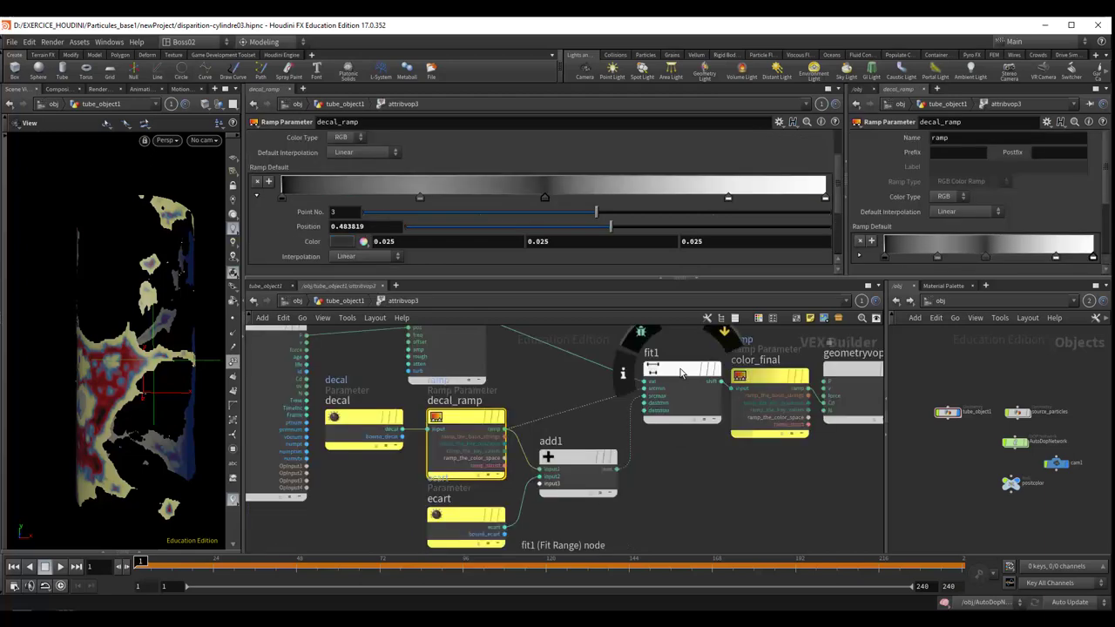
pyautogui.moveTo(466, 427)
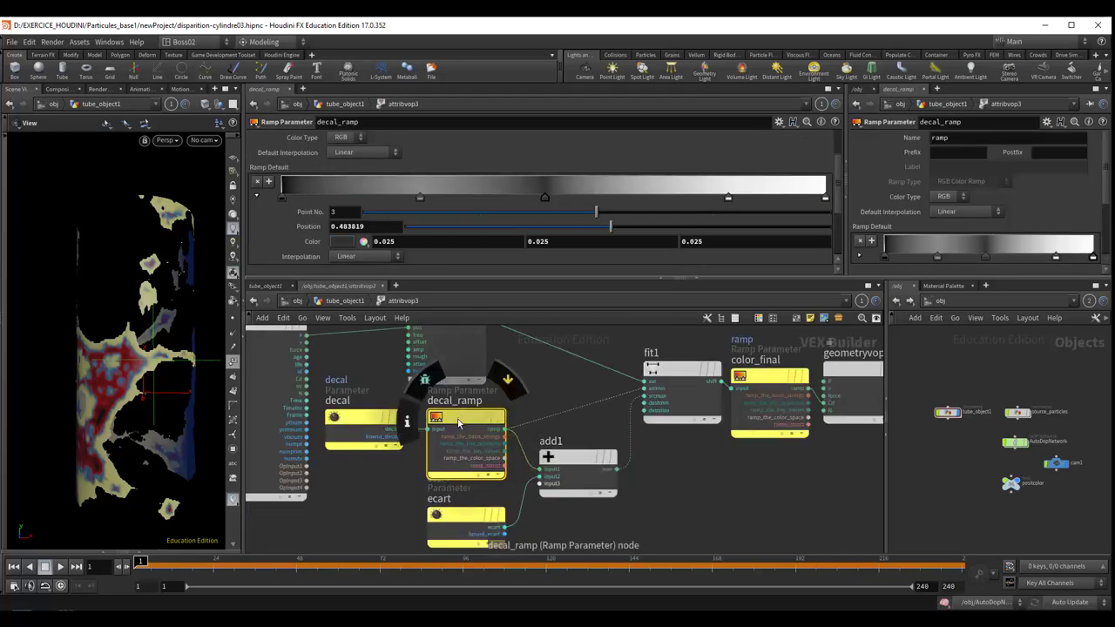
pyautogui.moveTo(545, 201); pyautogui.dragTo(532, 202)
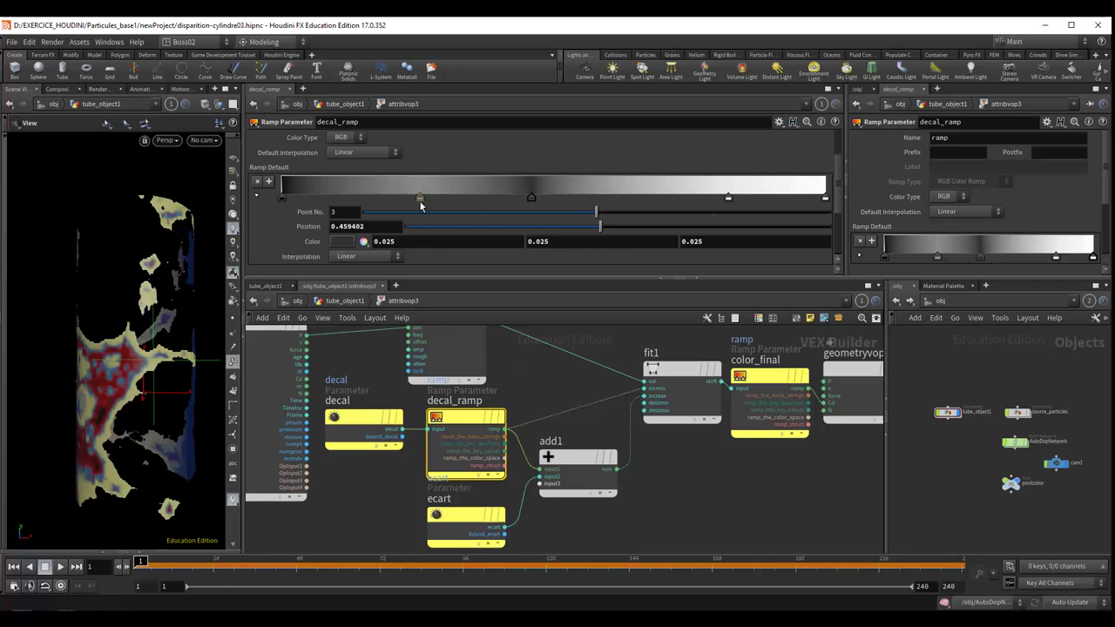
pyautogui.moveTo(421, 204); pyautogui.dragTo(411, 207)
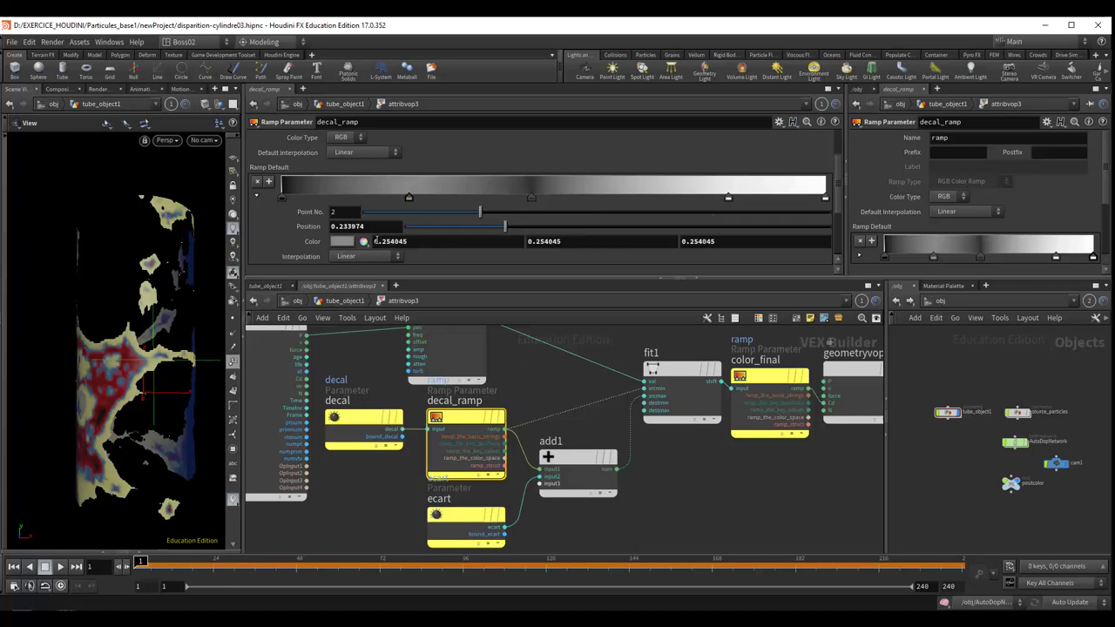
pyautogui.rightClick(406, 200)
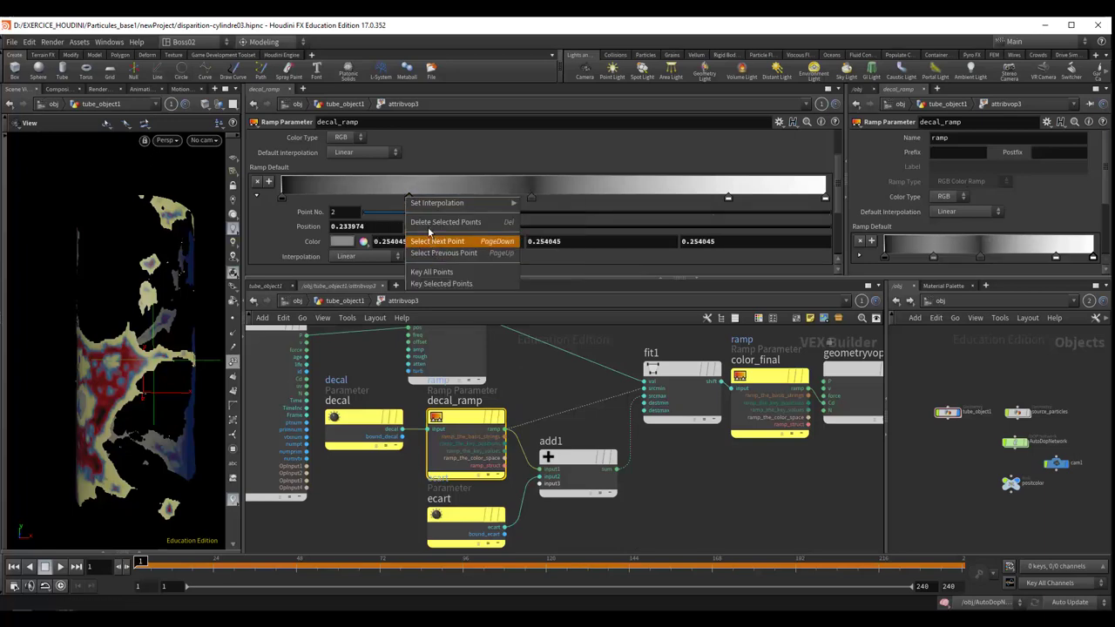
pyautogui.press('Escape')
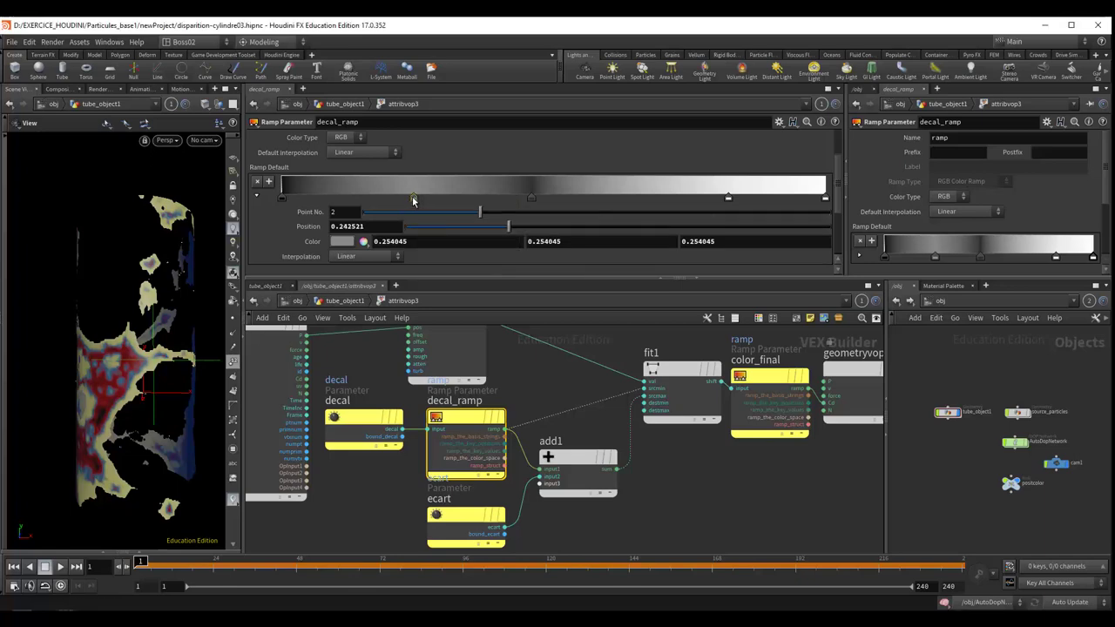
# - Delete the middle and 0.24 ramp keys, slide the remaining key to 0.563, and return to tube_object1
pyautogui.rightClick(531, 202)
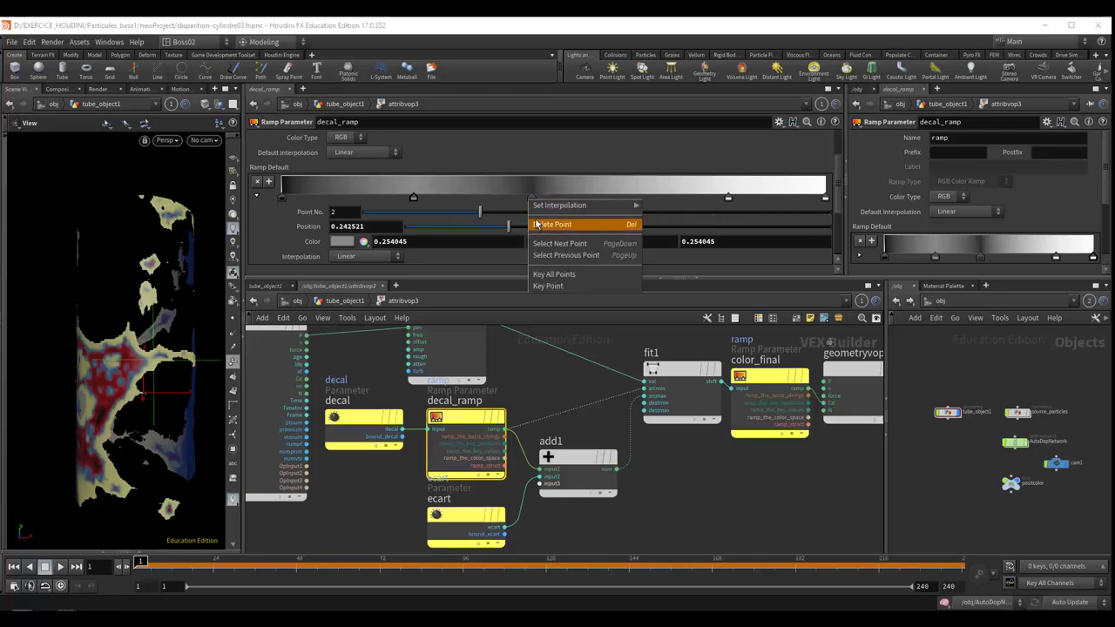
pyautogui.click(537, 225)
pyautogui.rightClick(415, 202)
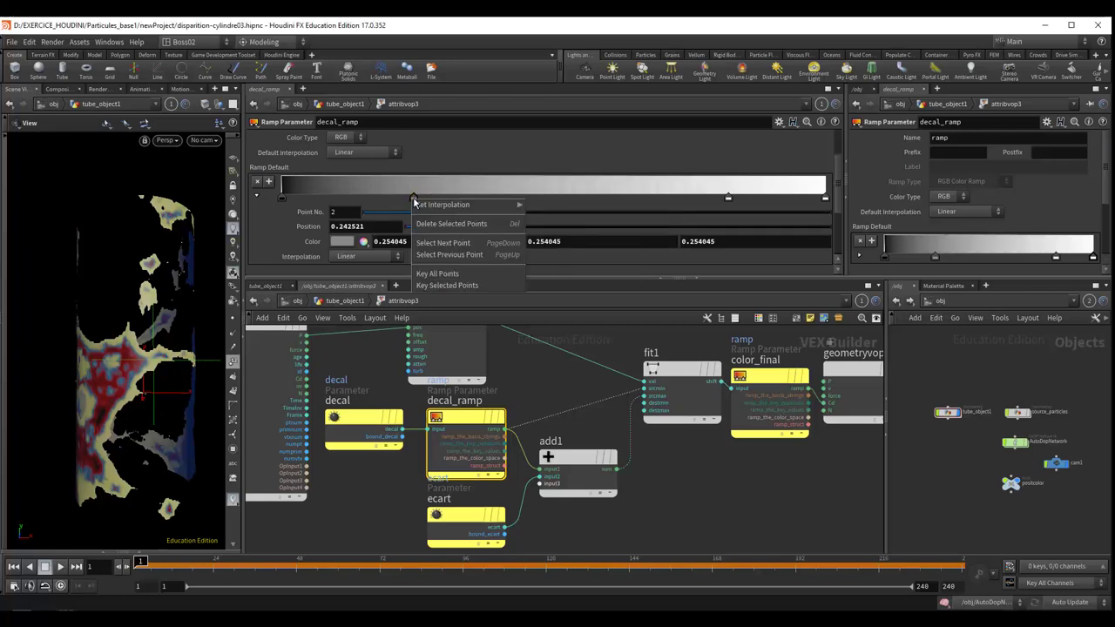
pyautogui.click(433, 224)
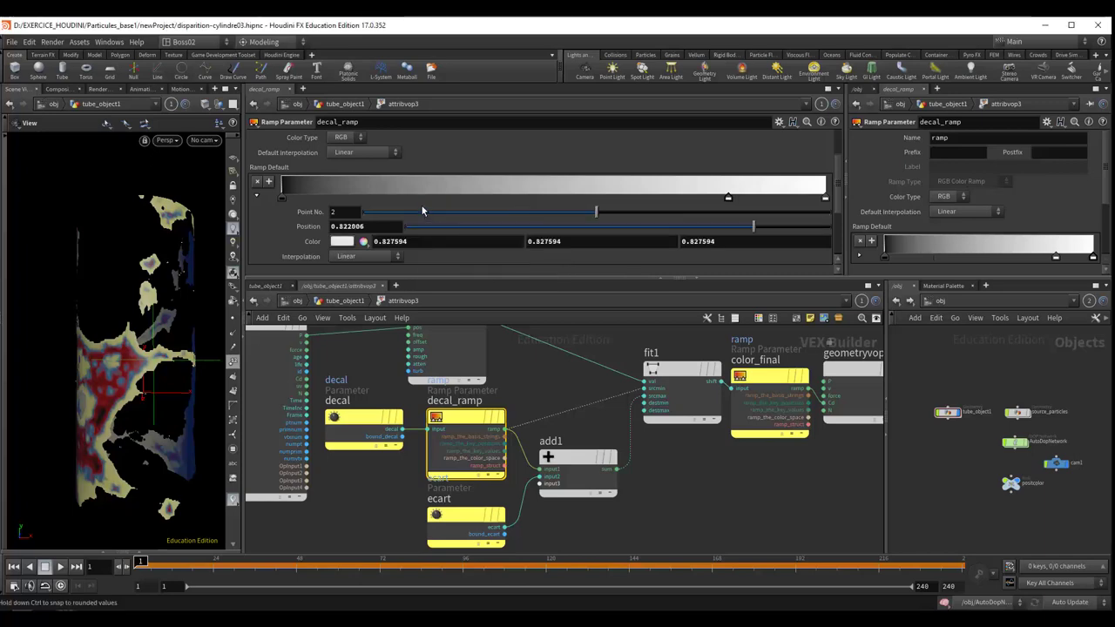
pyautogui.moveTo(729, 198); pyautogui.dragTo(589, 207)
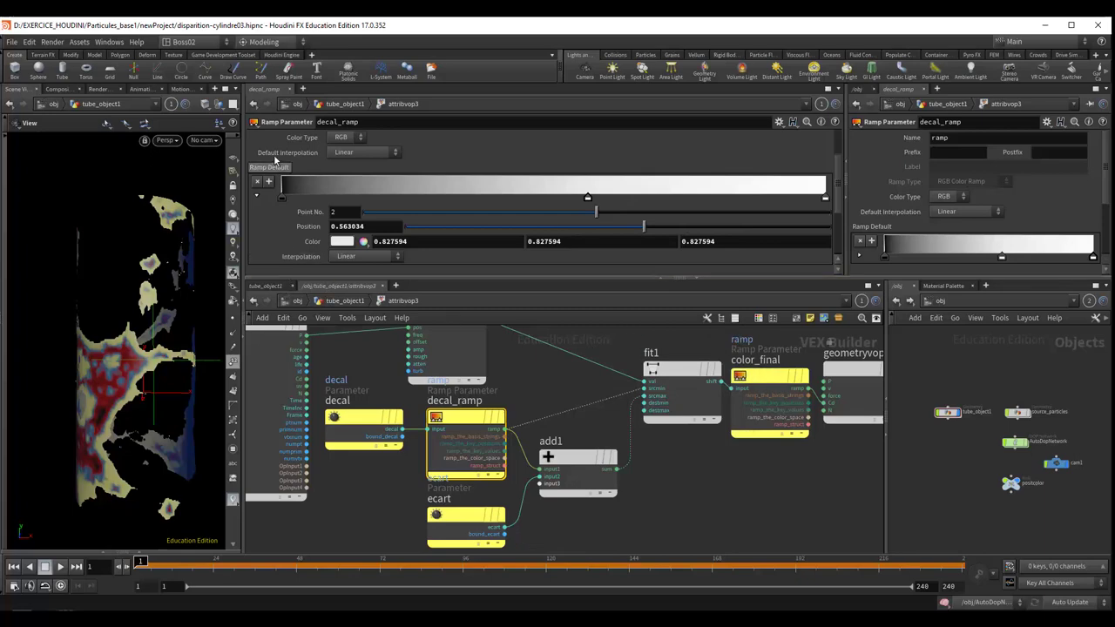
pyautogui.click(333, 106)
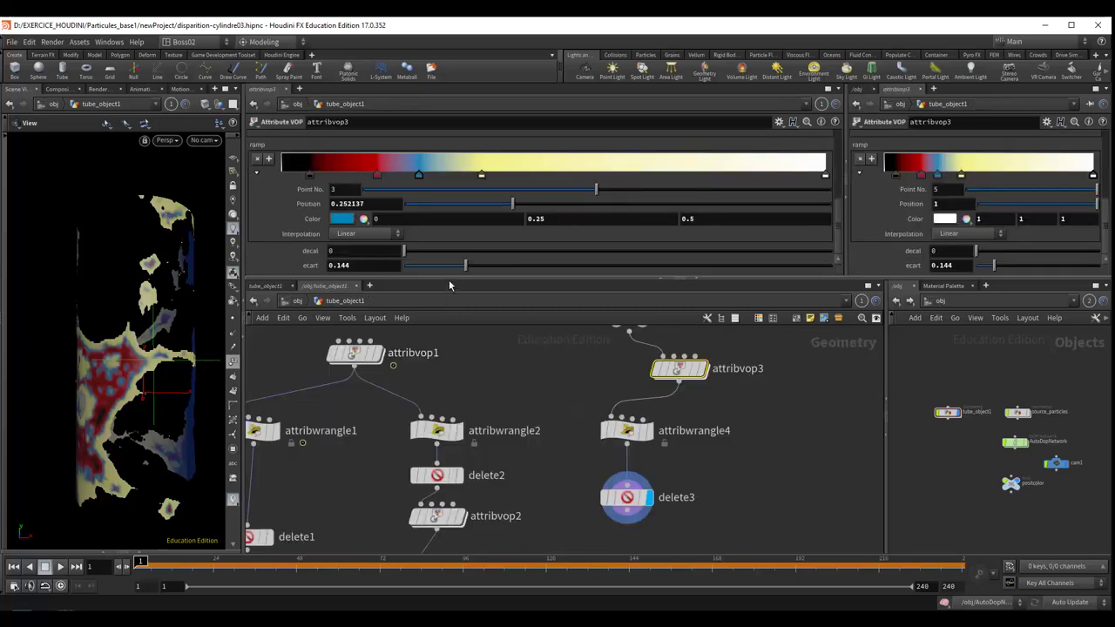
# - Drag attribvop3's ecart to 0.174 and orbit the tube to inspect its ragged holes
pyautogui.moveTo(465, 265); pyautogui.dragTo(409, 271)
pyautogui.moveTo(493, 270)
pyautogui.mouseDown()
pyautogui.moveTo(776, 277)
pyautogui.moveTo(477, 283)
pyautogui.mouseUp()
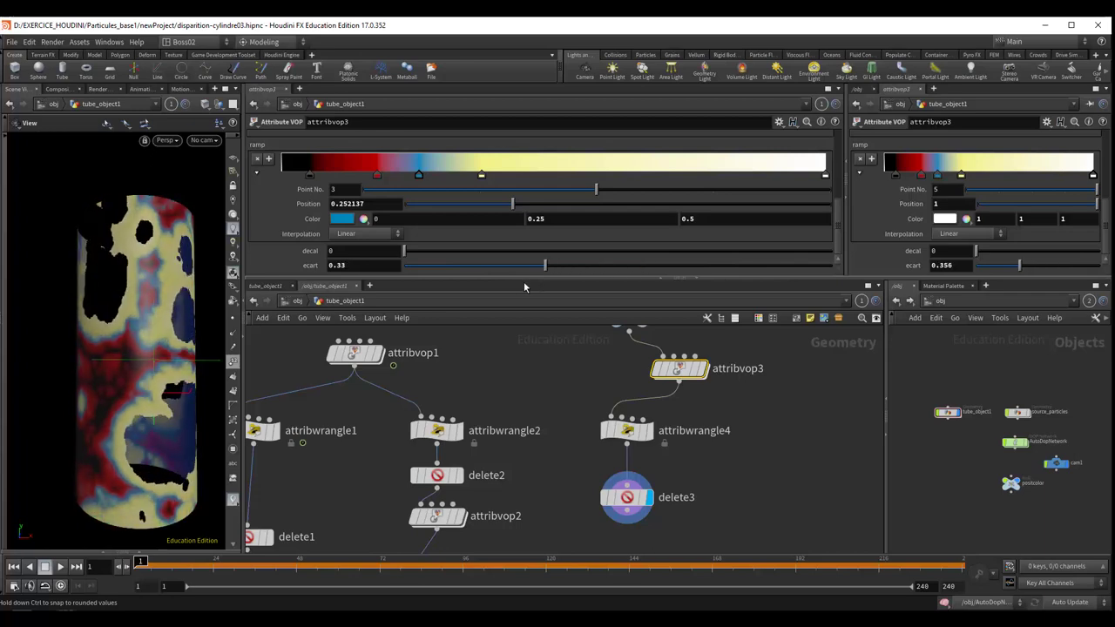
pyautogui.moveTo(191, 340); pyautogui.dragTo(186, 339)
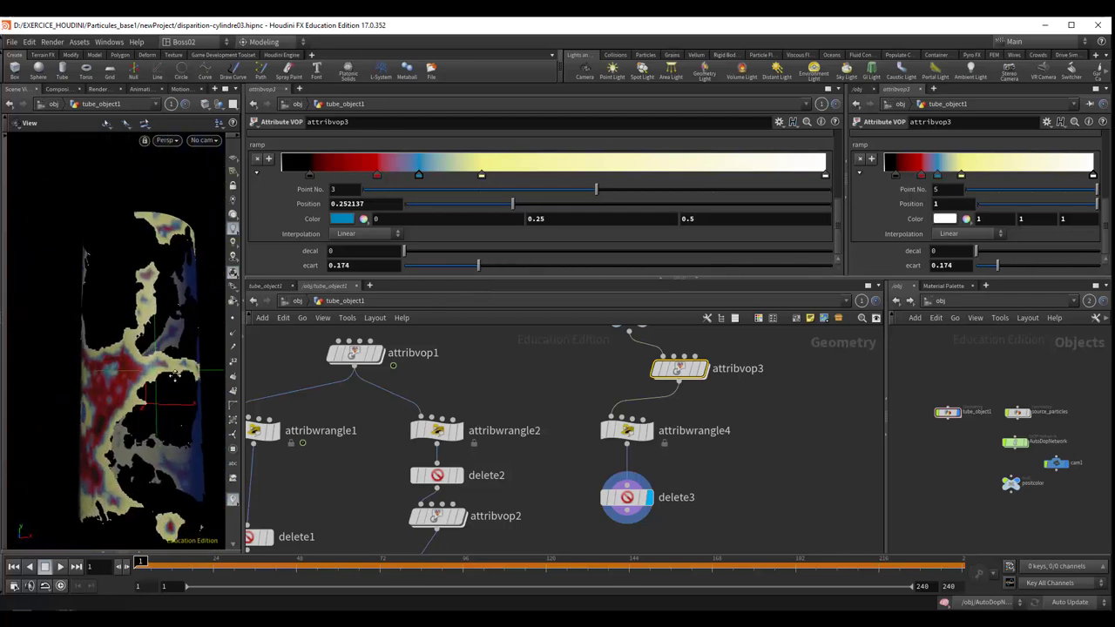
pyautogui.moveTo(185, 339)
pyautogui.mouseDown()
pyautogui.moveTo(232, 368)
pyautogui.moveTo(232, 332)
pyautogui.mouseUp()
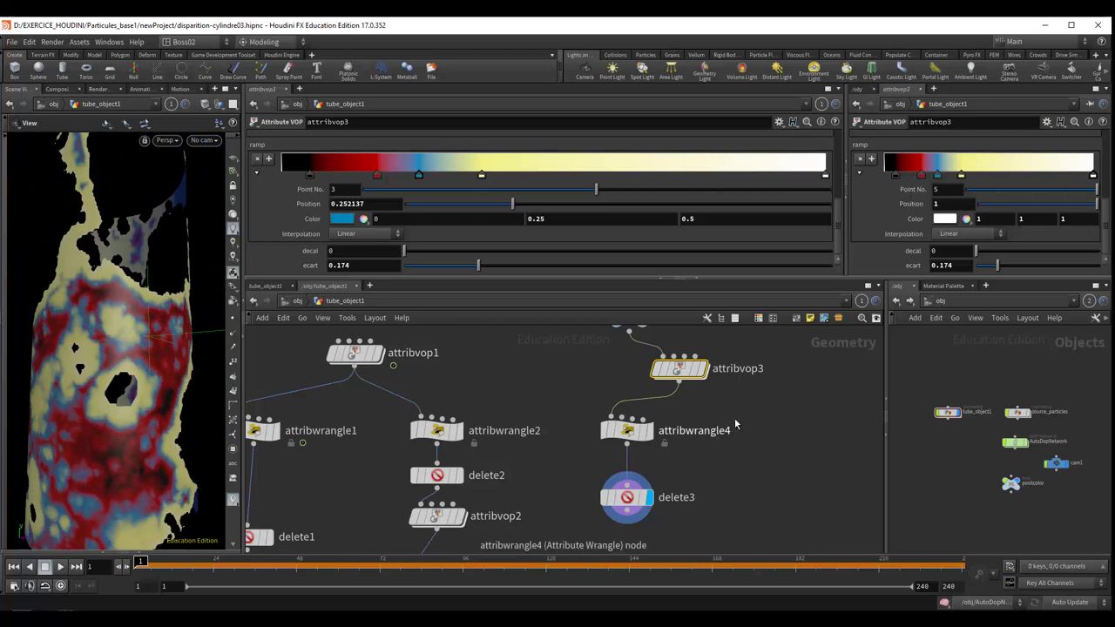
pyautogui.moveTo(738, 427); pyautogui.dragTo(754, 460, button='middle')
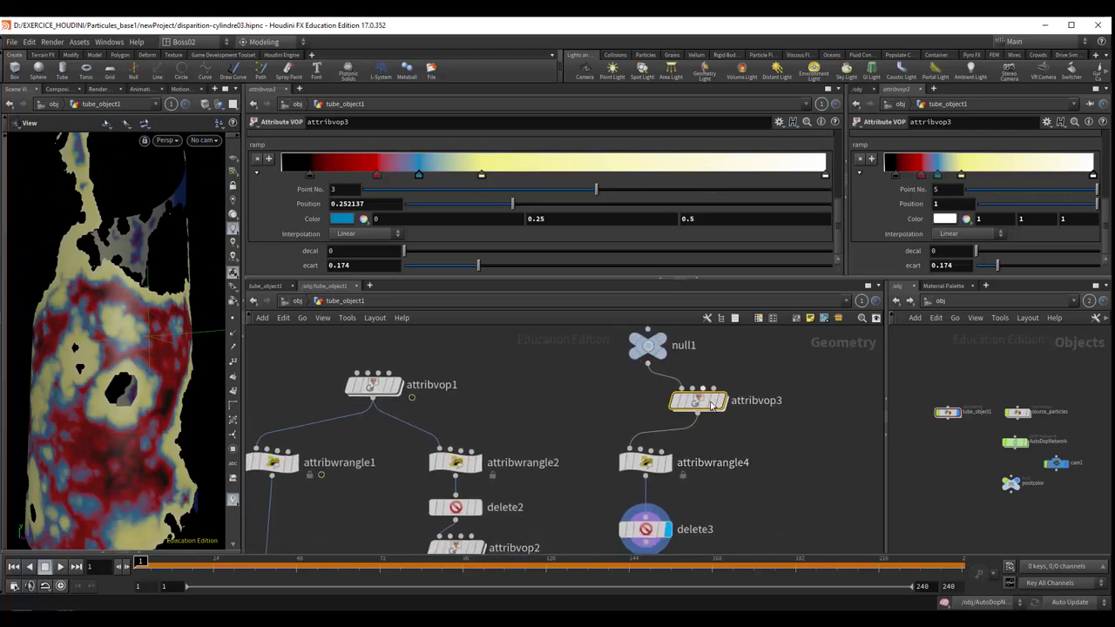
pyautogui.moveTo(736, 504); pyautogui.dragTo(739, 451, button='middle')
pyautogui.moveTo(645, 529)
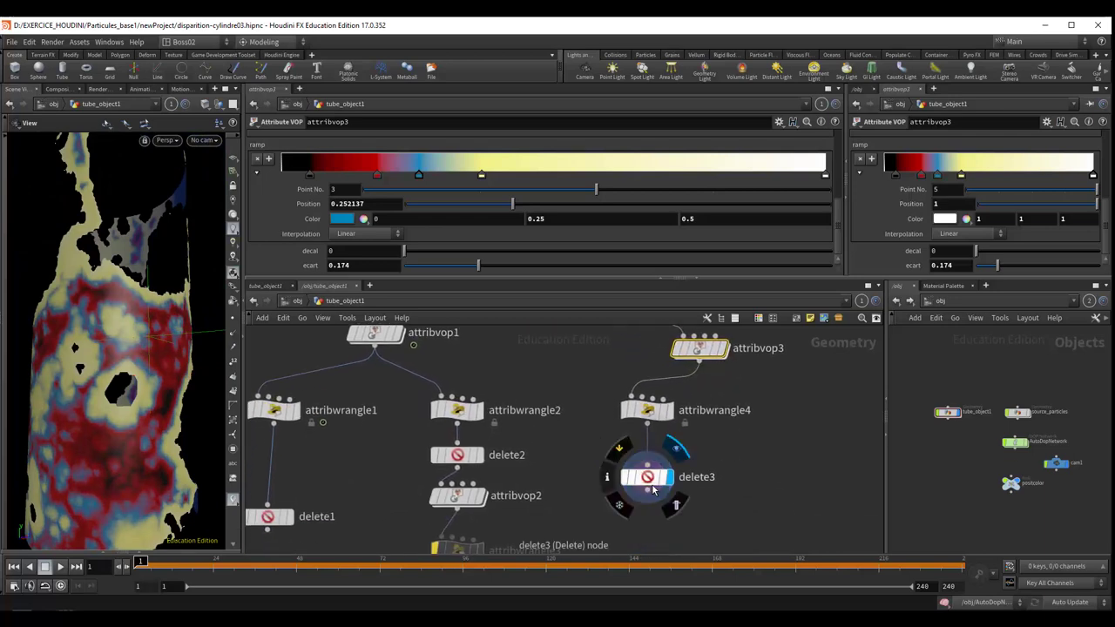
pyautogui.click(655, 482)
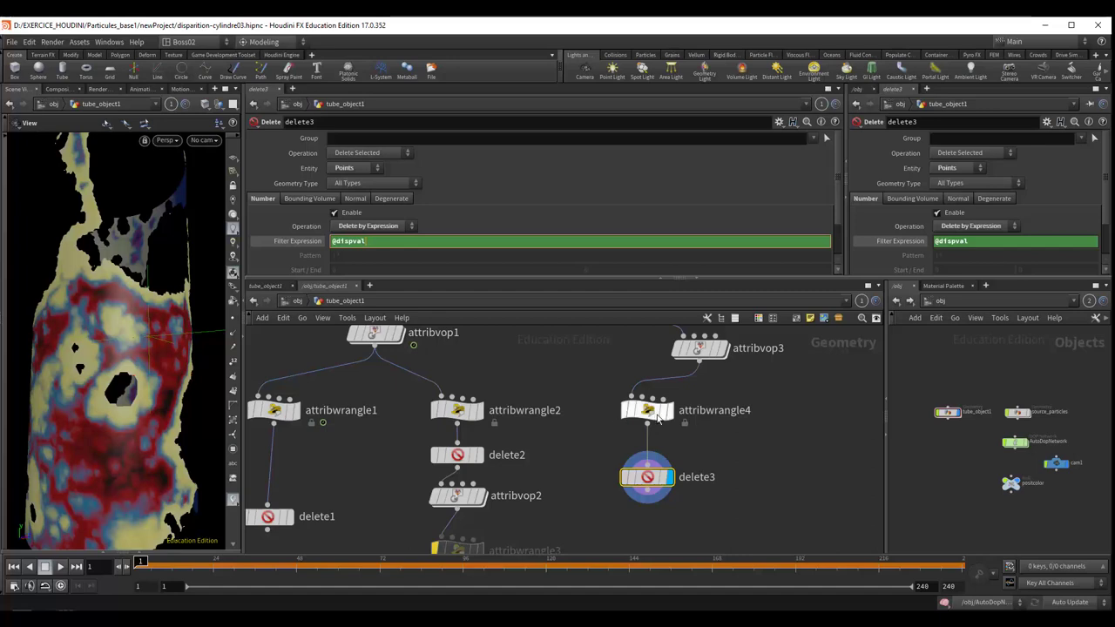
pyautogui.click(648, 409)
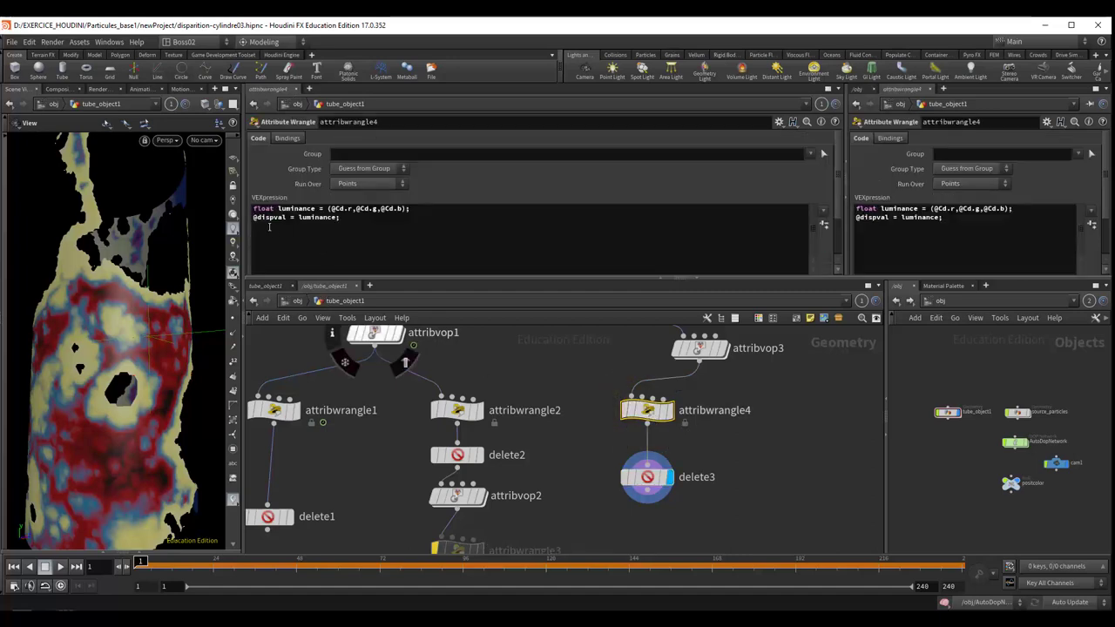
pyautogui.click(298, 218)
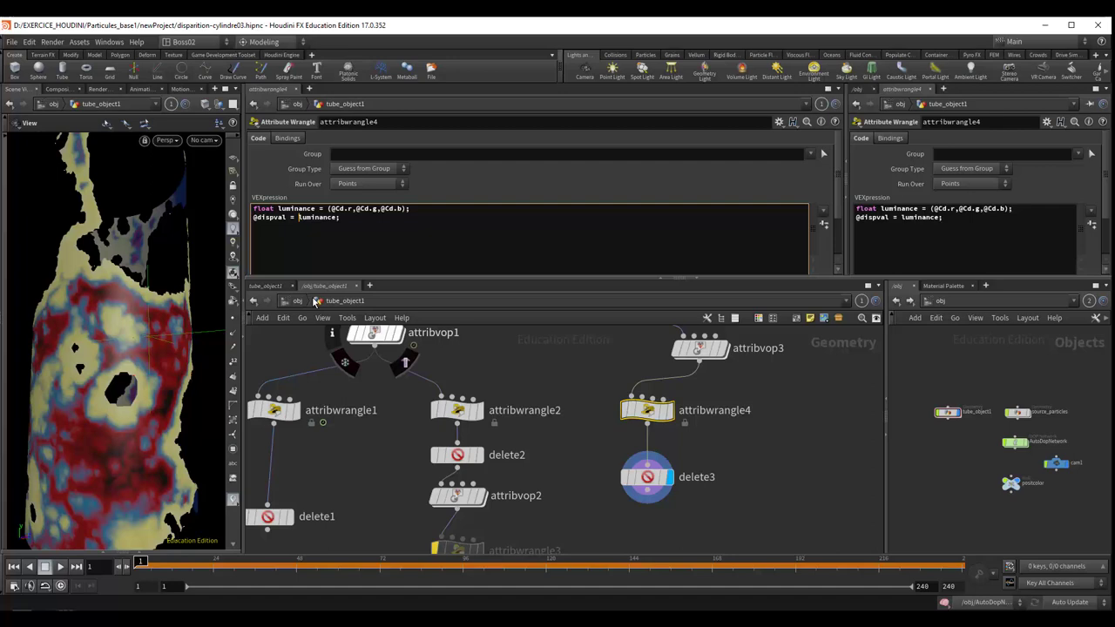
pyautogui.write('@Cd')
pyautogui.write('.r')
pyautogui.write('-')
pyautogui.click(569, 378)
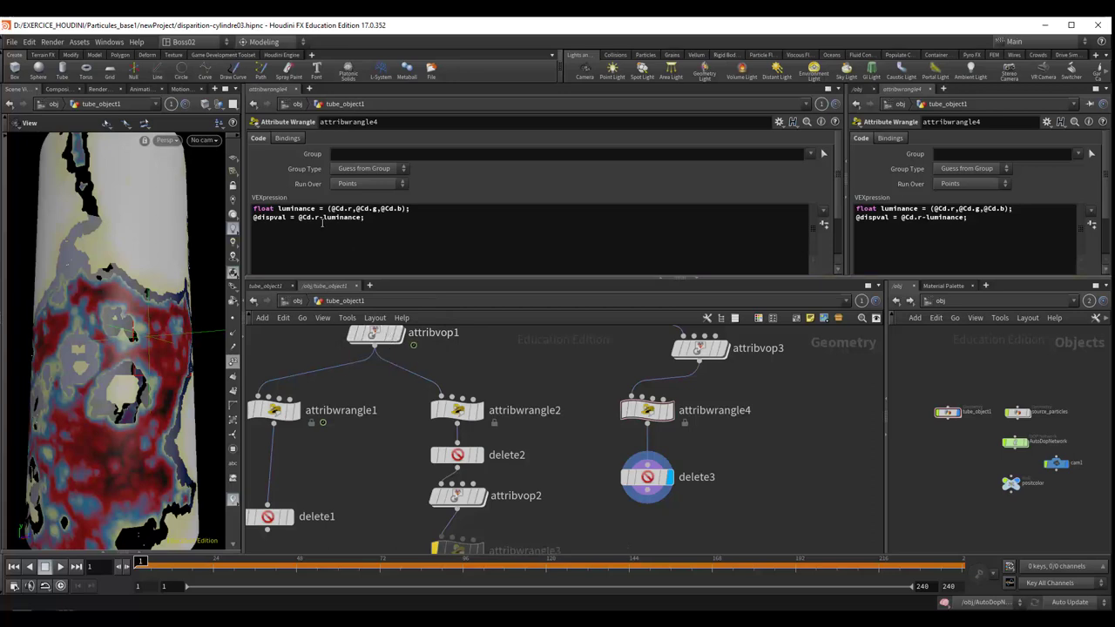
pyautogui.moveTo(299, 217); pyautogui.dragTo(324, 217)
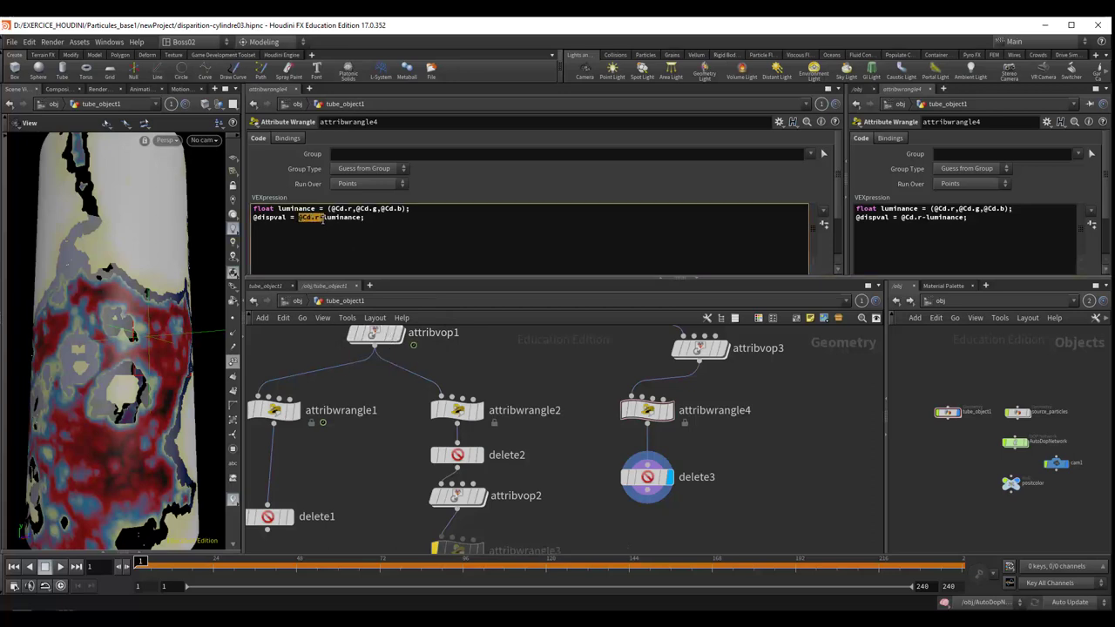
pyautogui.press('BackSpace')
pyautogui.write('*2')
pyautogui.click(534, 389)
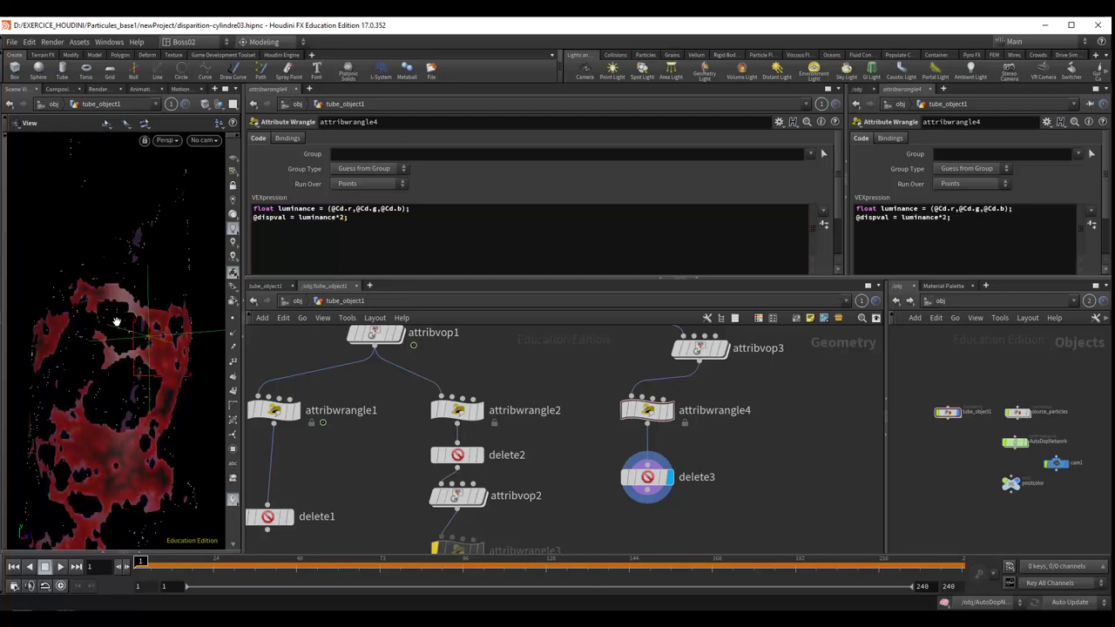
pyautogui.moveTo(187, 404)
pyautogui.mouseDown()
pyautogui.moveTo(123, 386)
pyautogui.moveTo(154, 385)
pyautogui.moveTo(172, 371)
pyautogui.mouseUp()
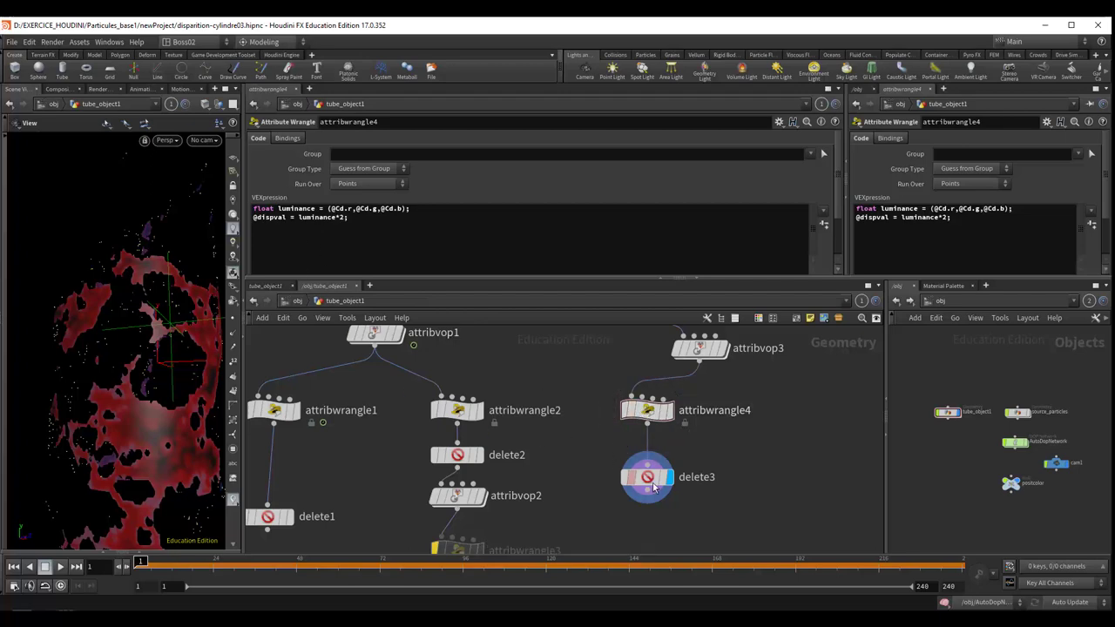
pyautogui.click(648, 479)
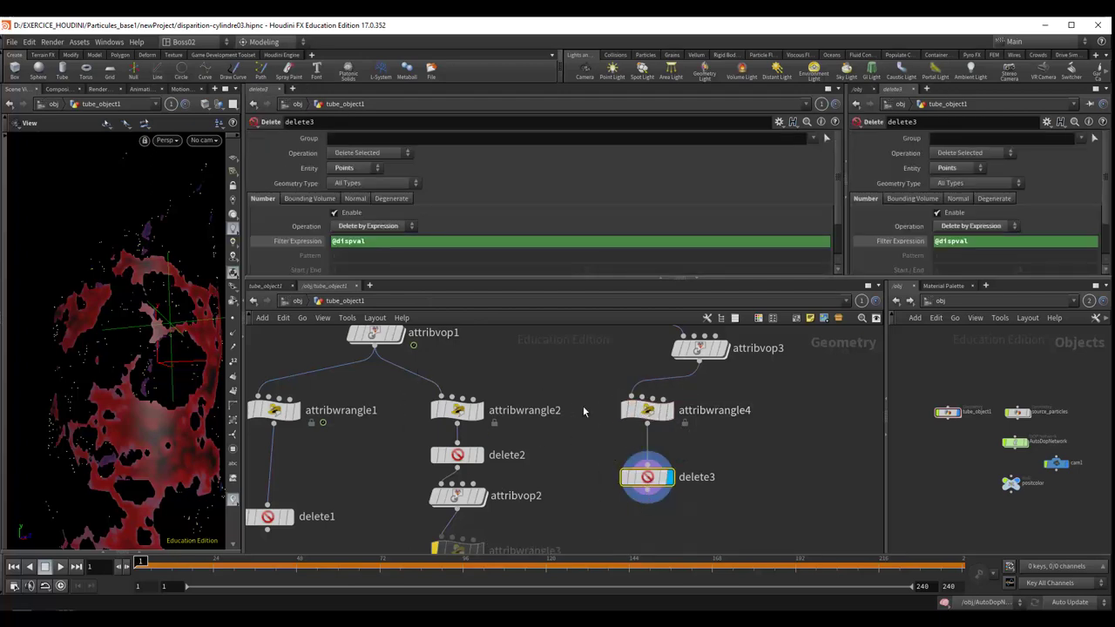
pyautogui.click(647, 409)
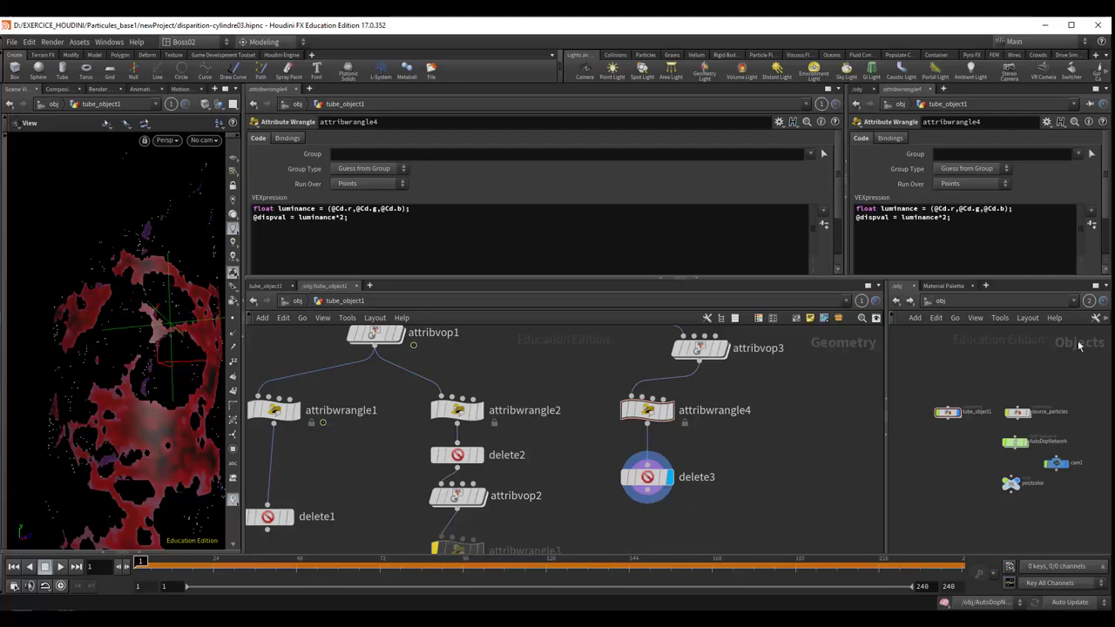